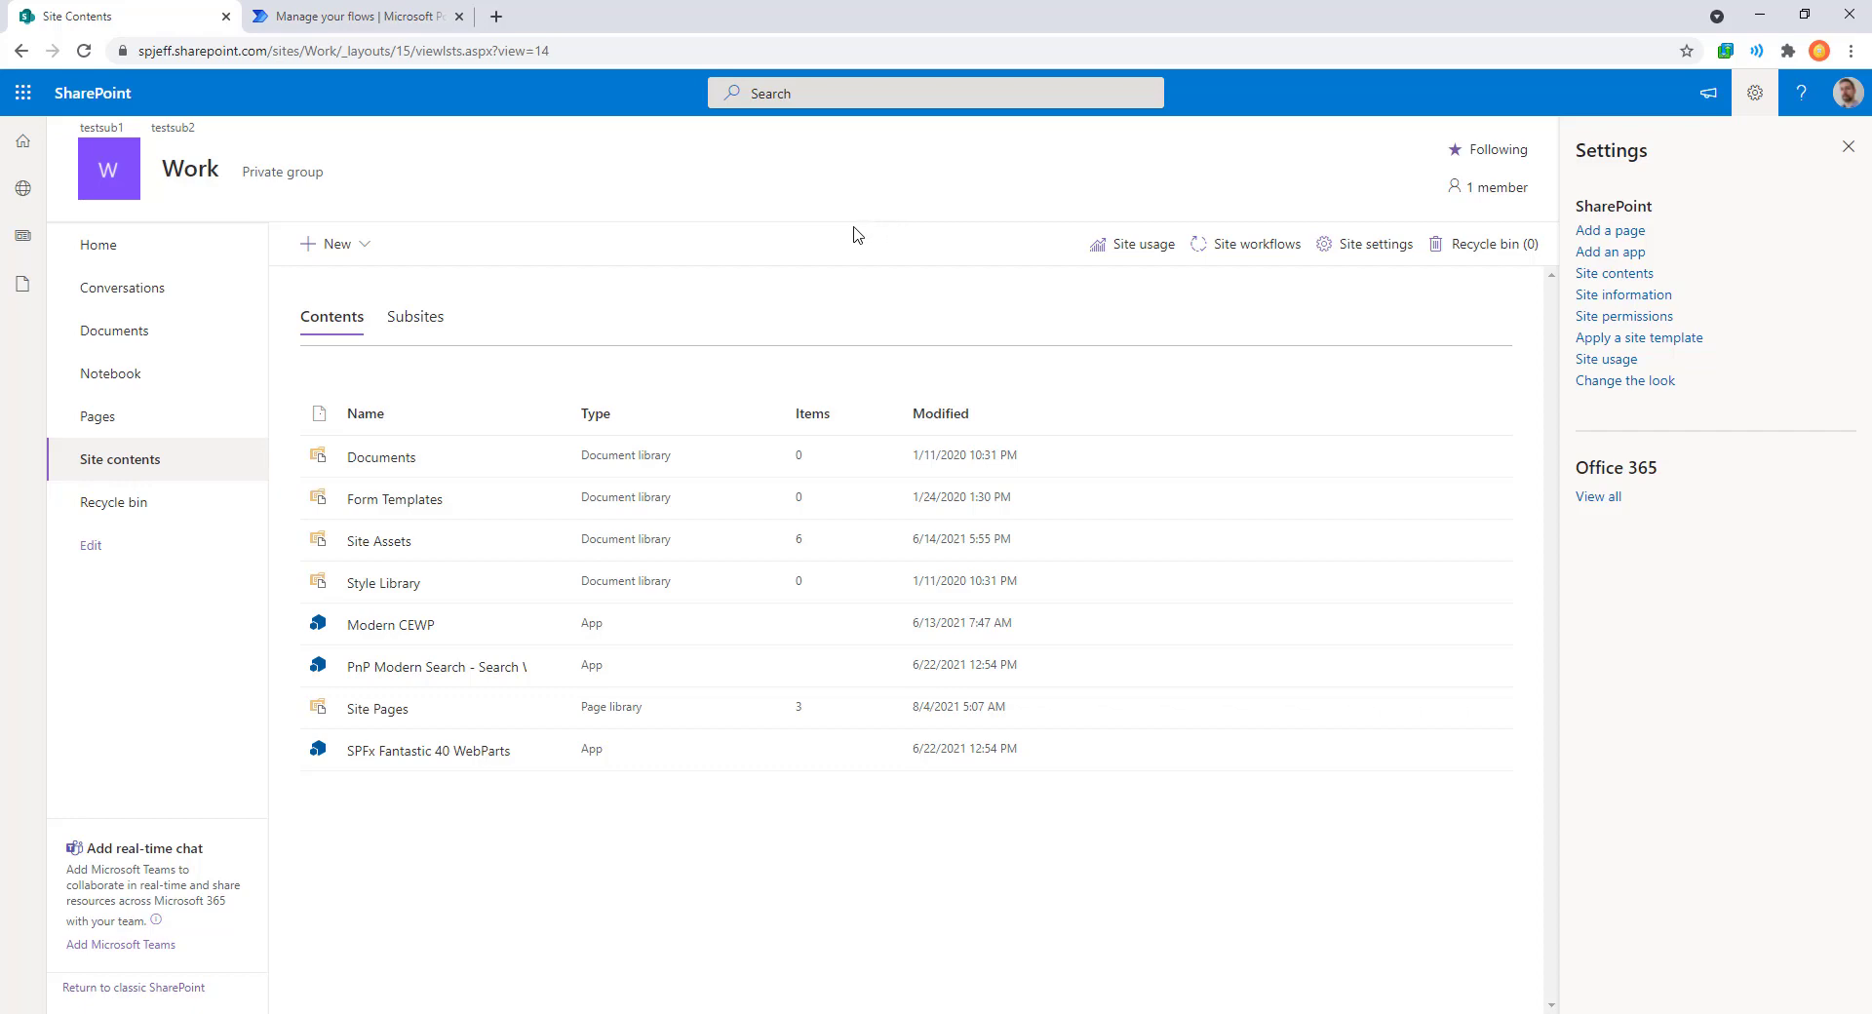
Create a new list on the Work site from the Travel requests template, keeping the name Travel requests.
click(341, 245)
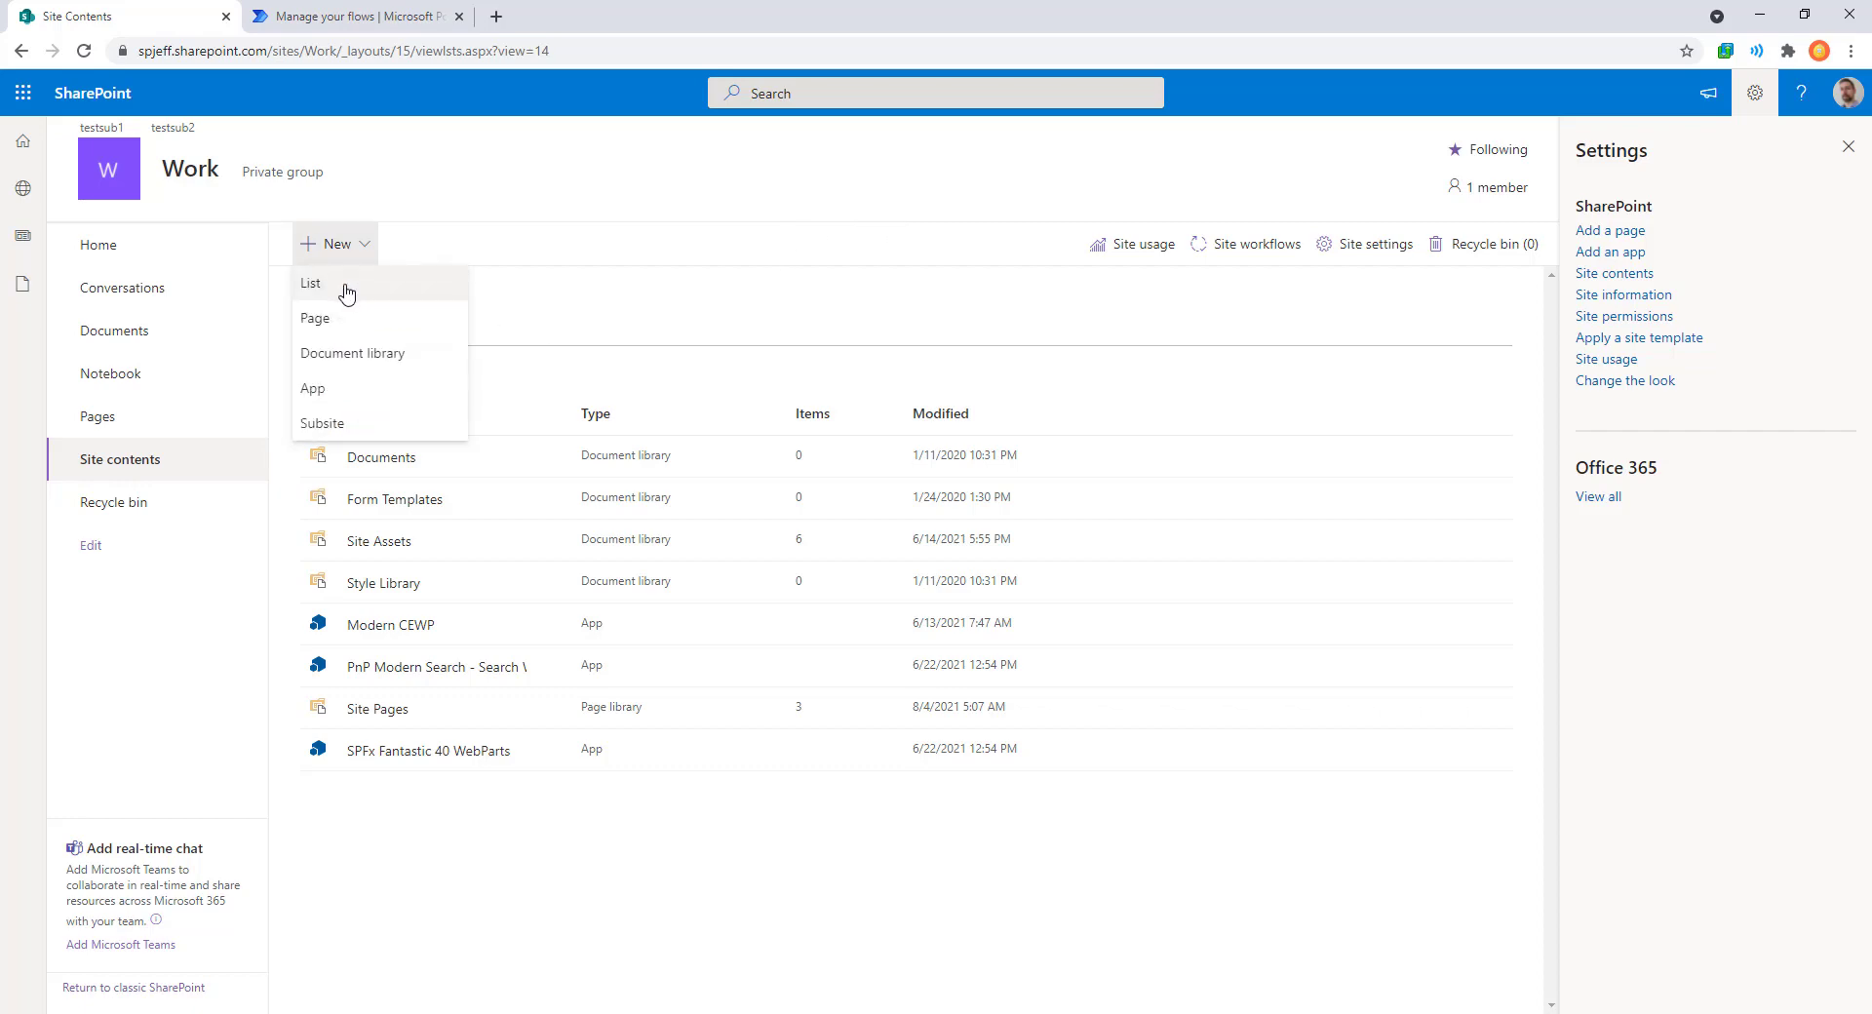
click(336, 283)
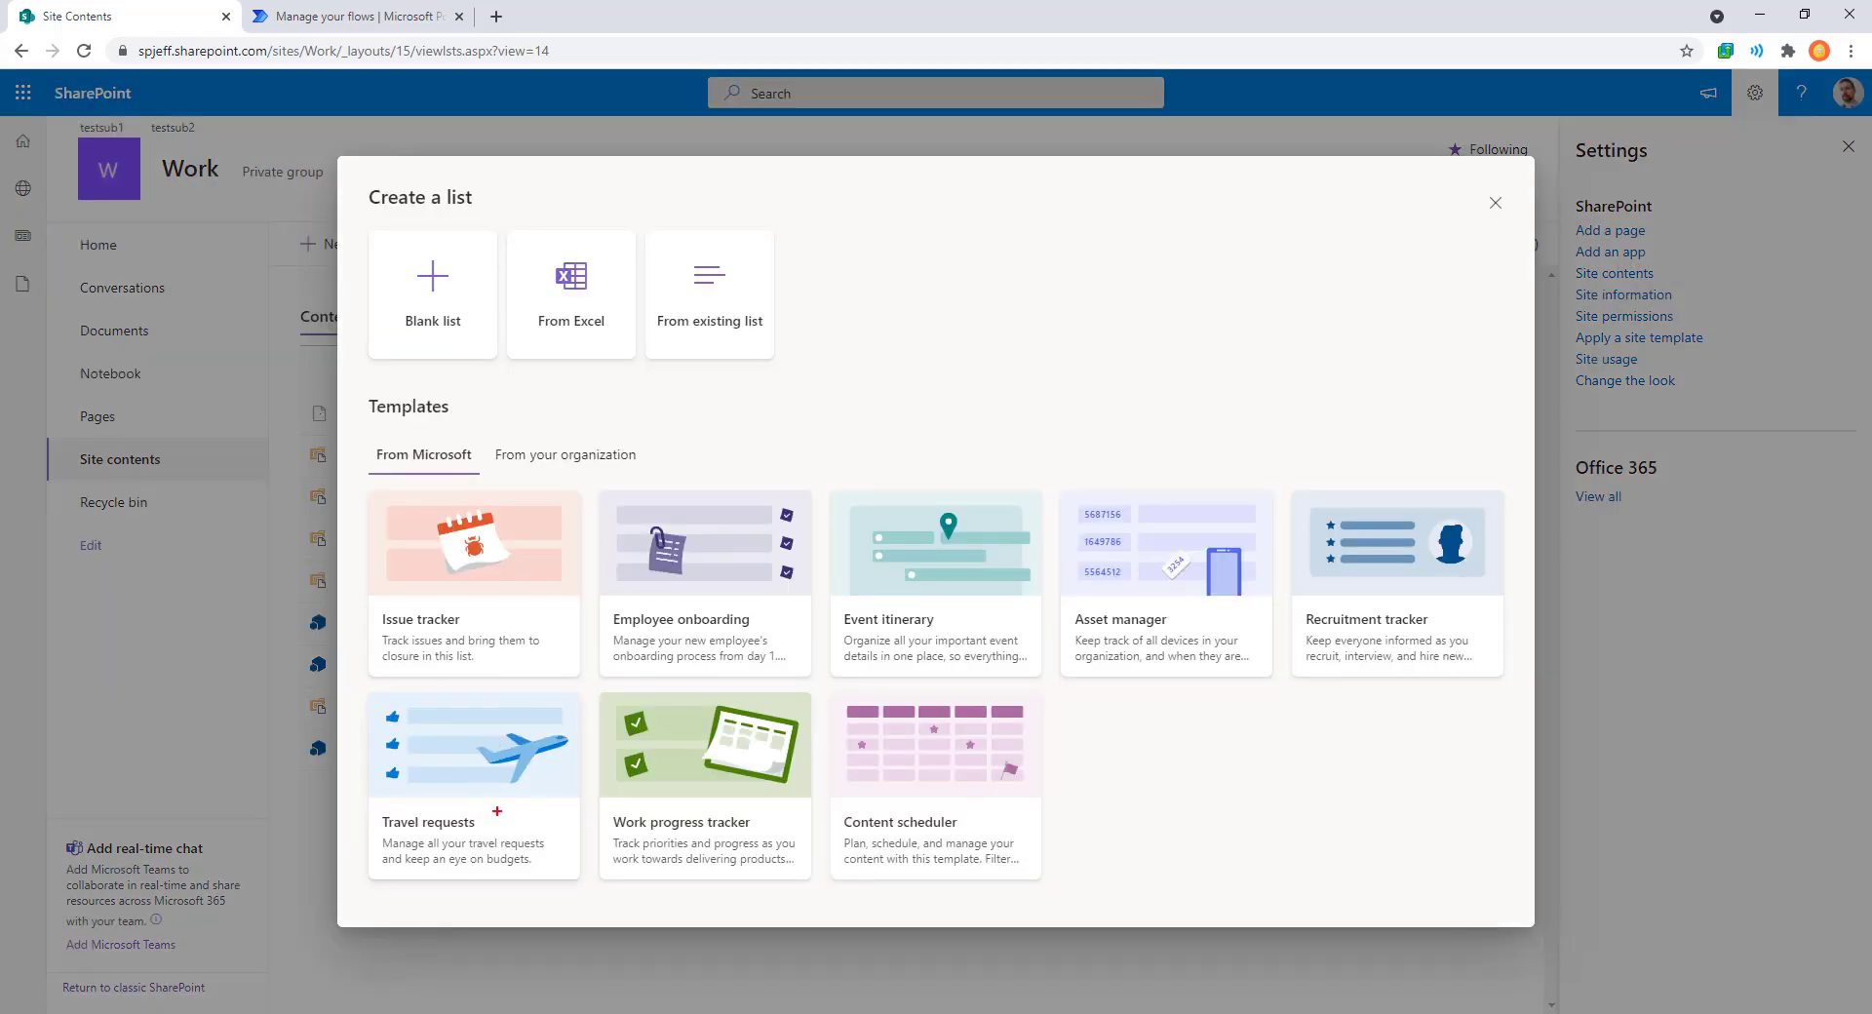
click(504, 786)
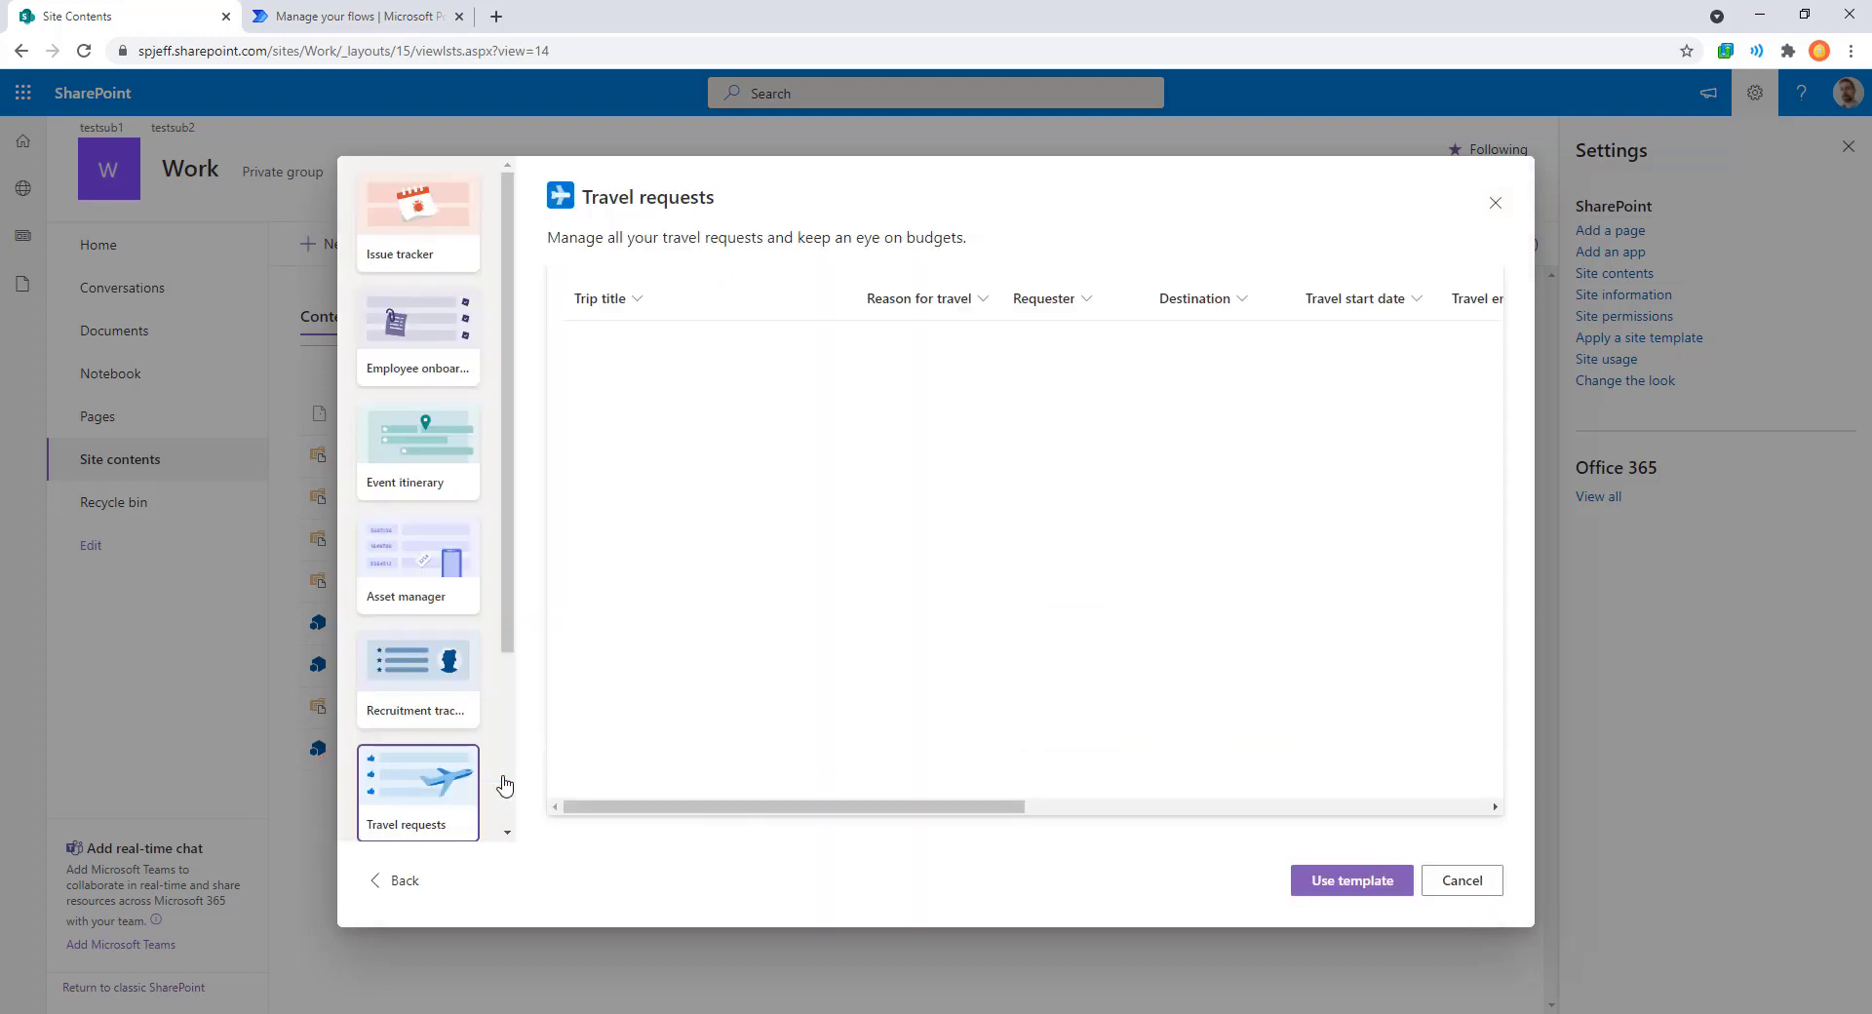
click(1352, 880)
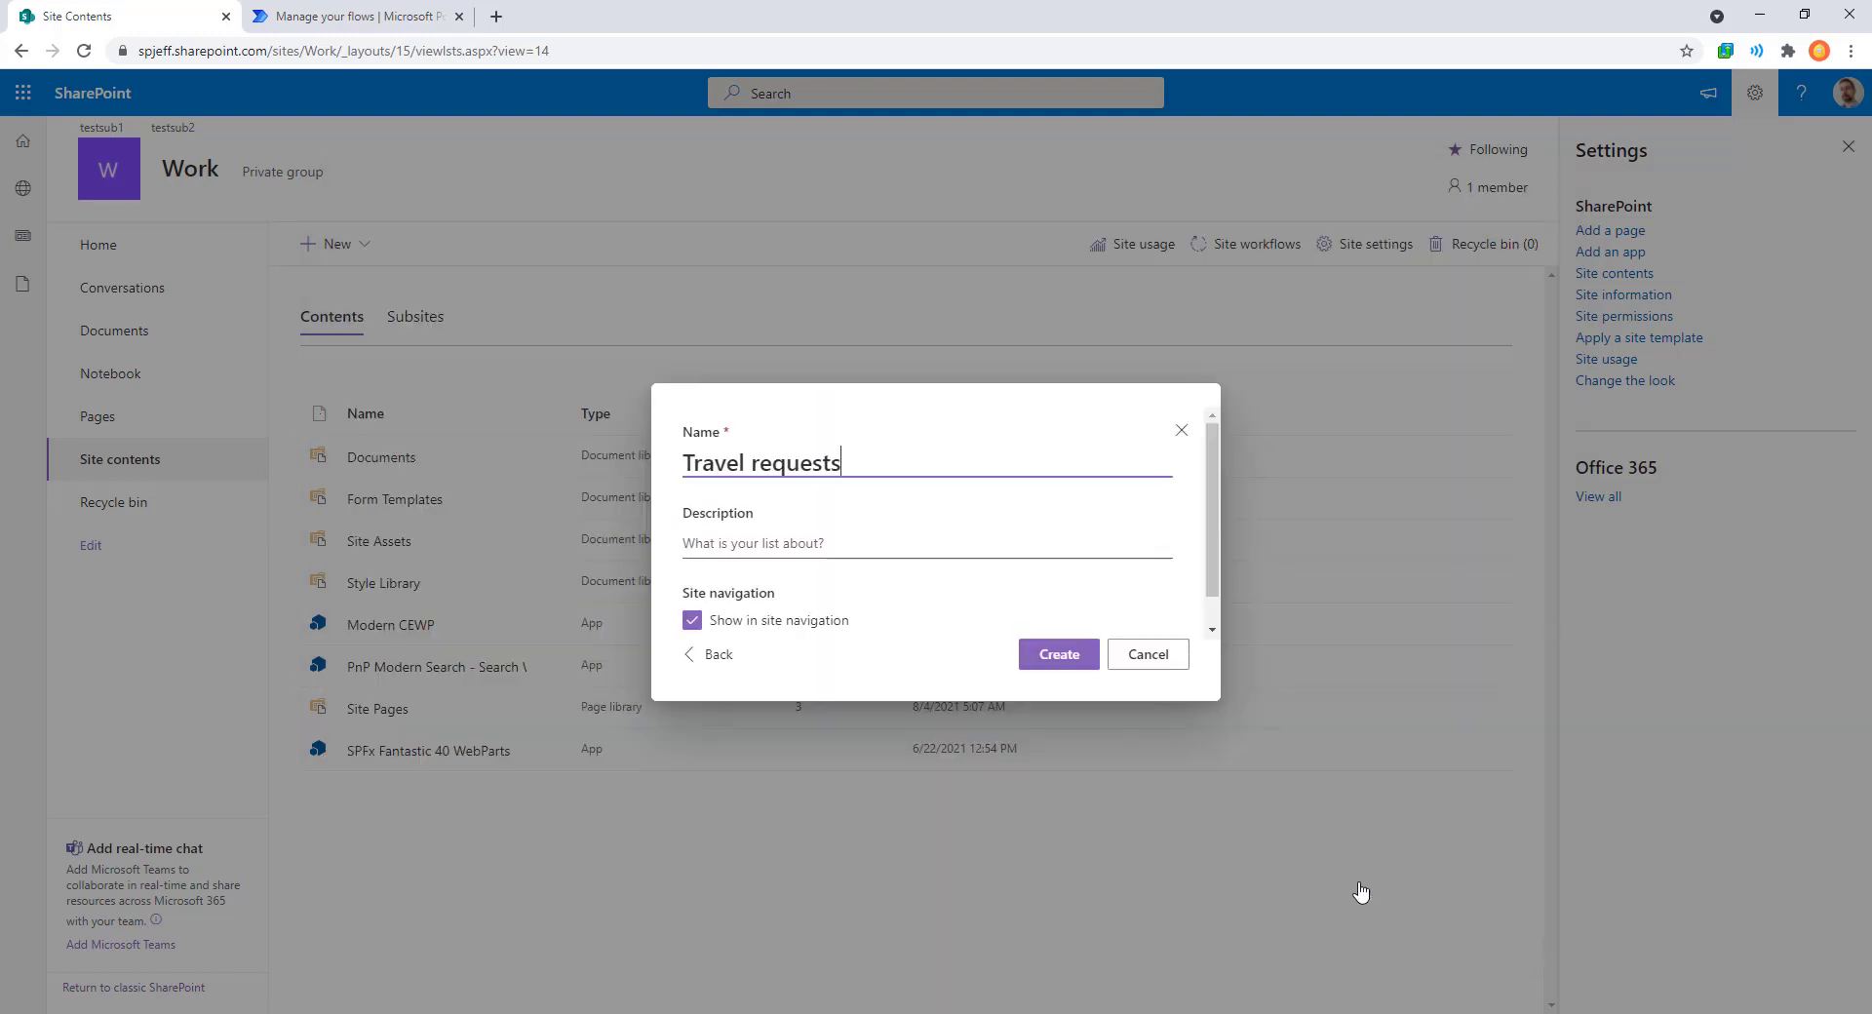
click(1073, 654)
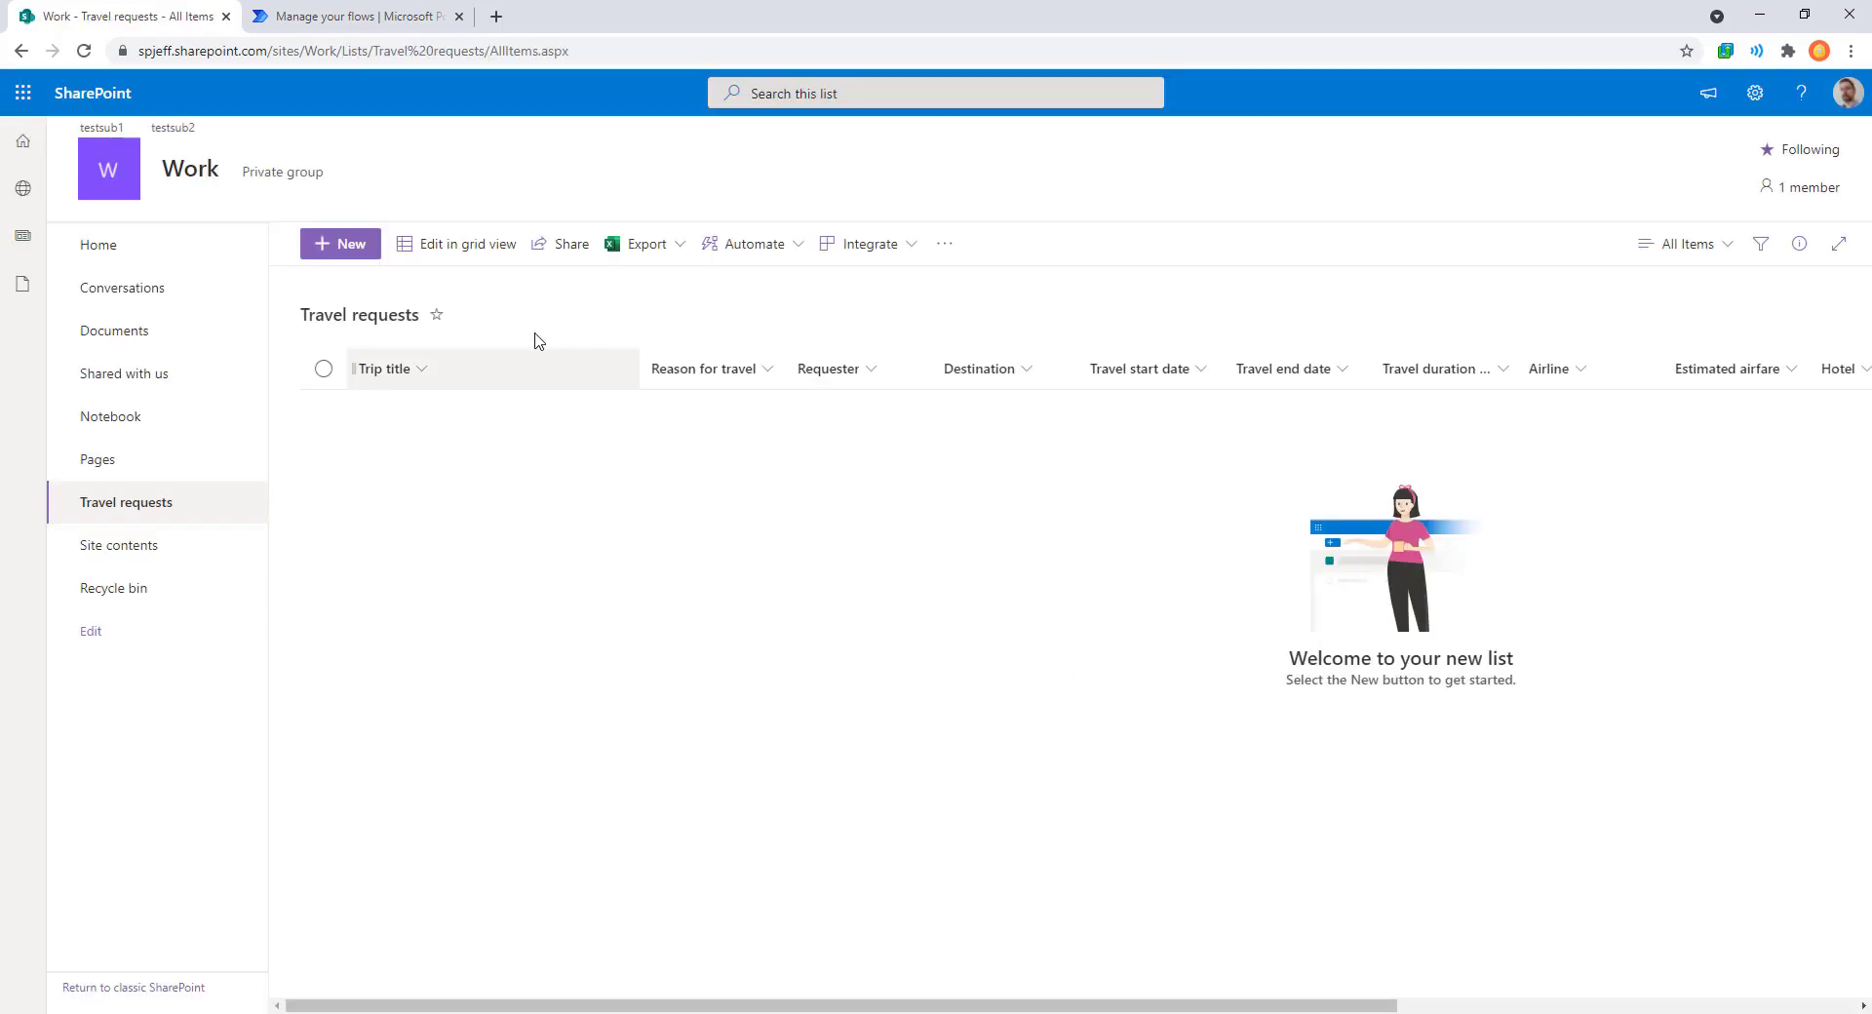
Start a new travel request titled ATL Training and enter the requester's name.
click(341, 245)
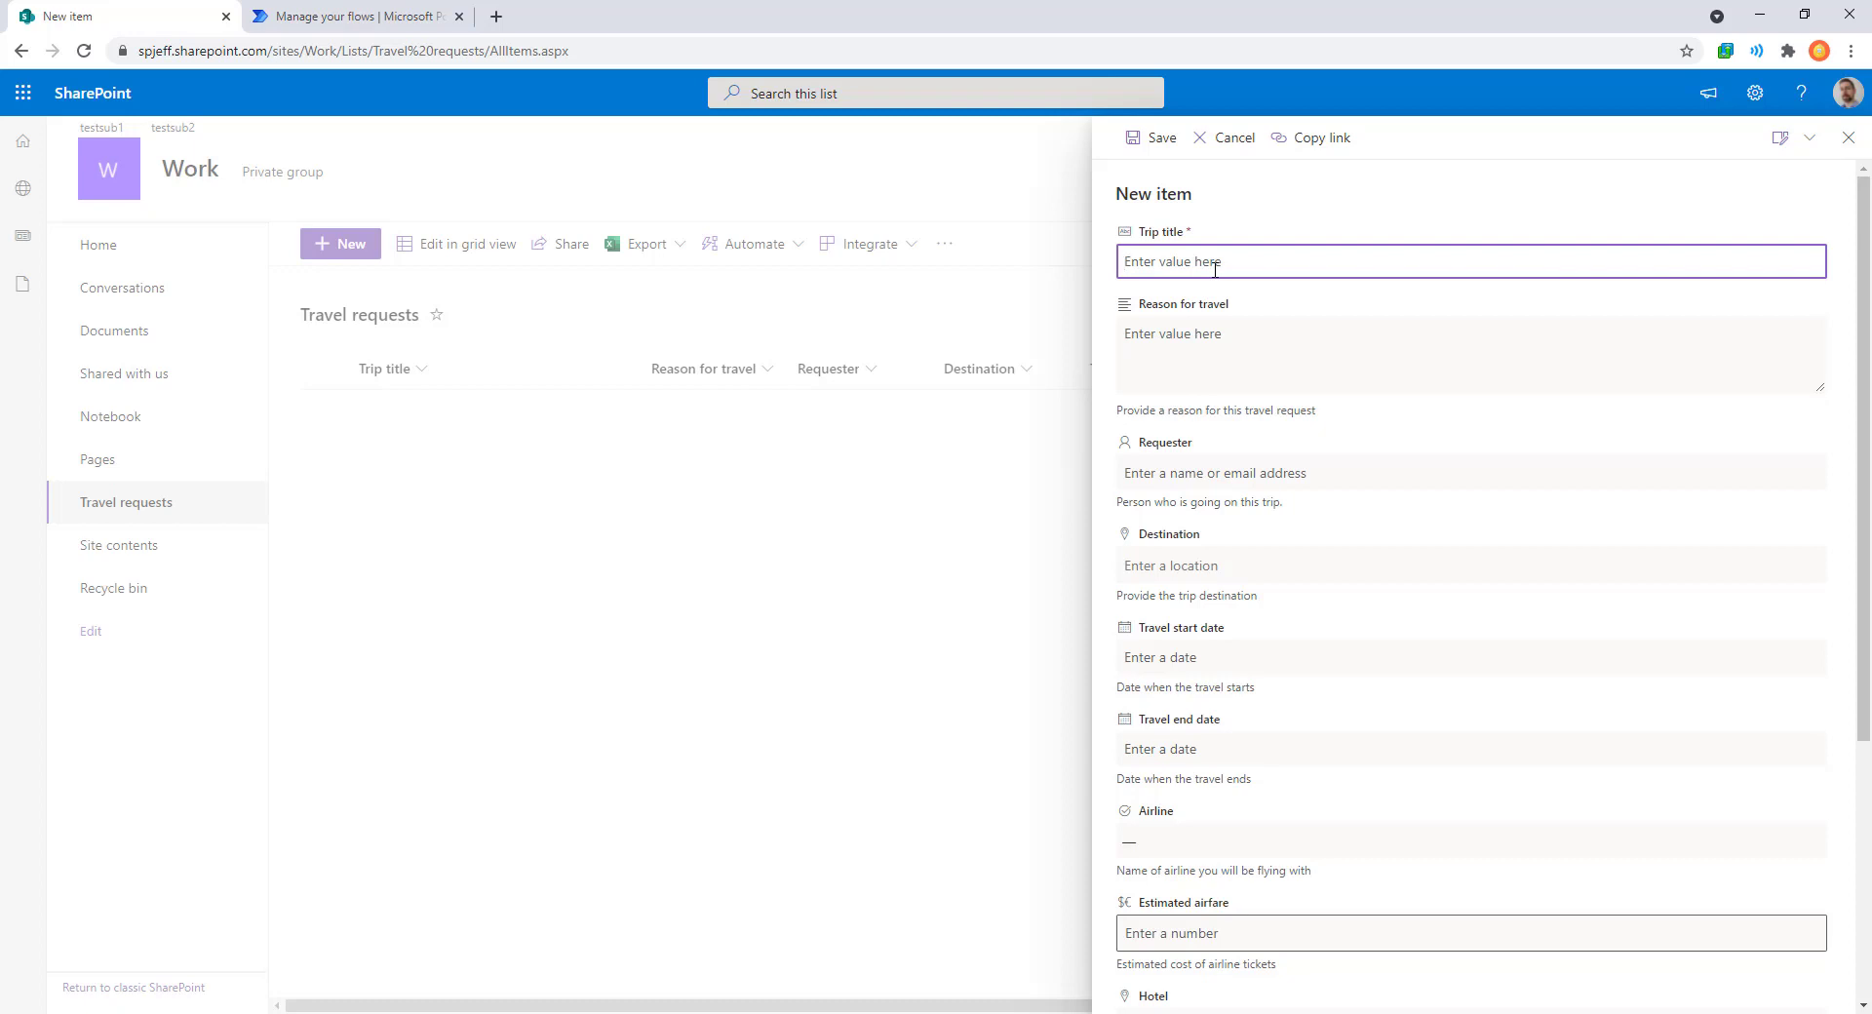
text(ATL Training)
click(1363, 472)
text(spjeff)
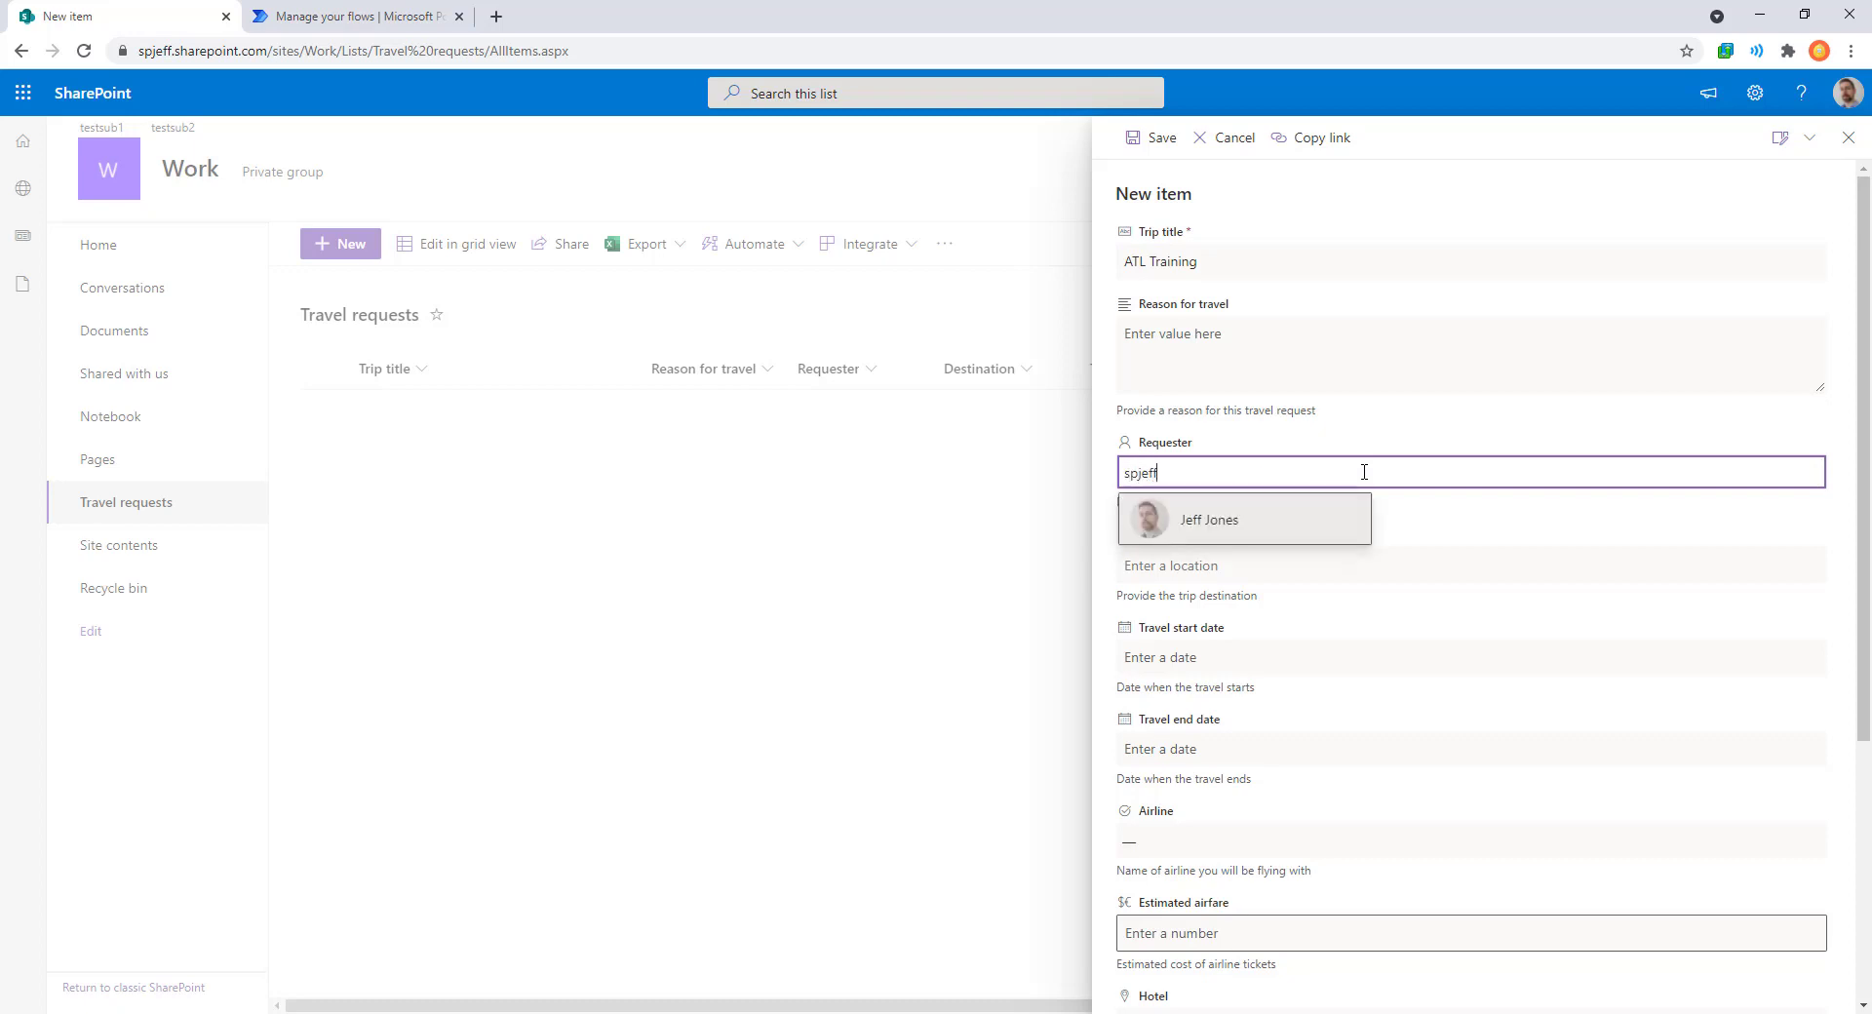
click(1277, 526)
Set the travel dates from 8/9/2021 to 8/13/2021 and save the travel request.
click(1237, 654)
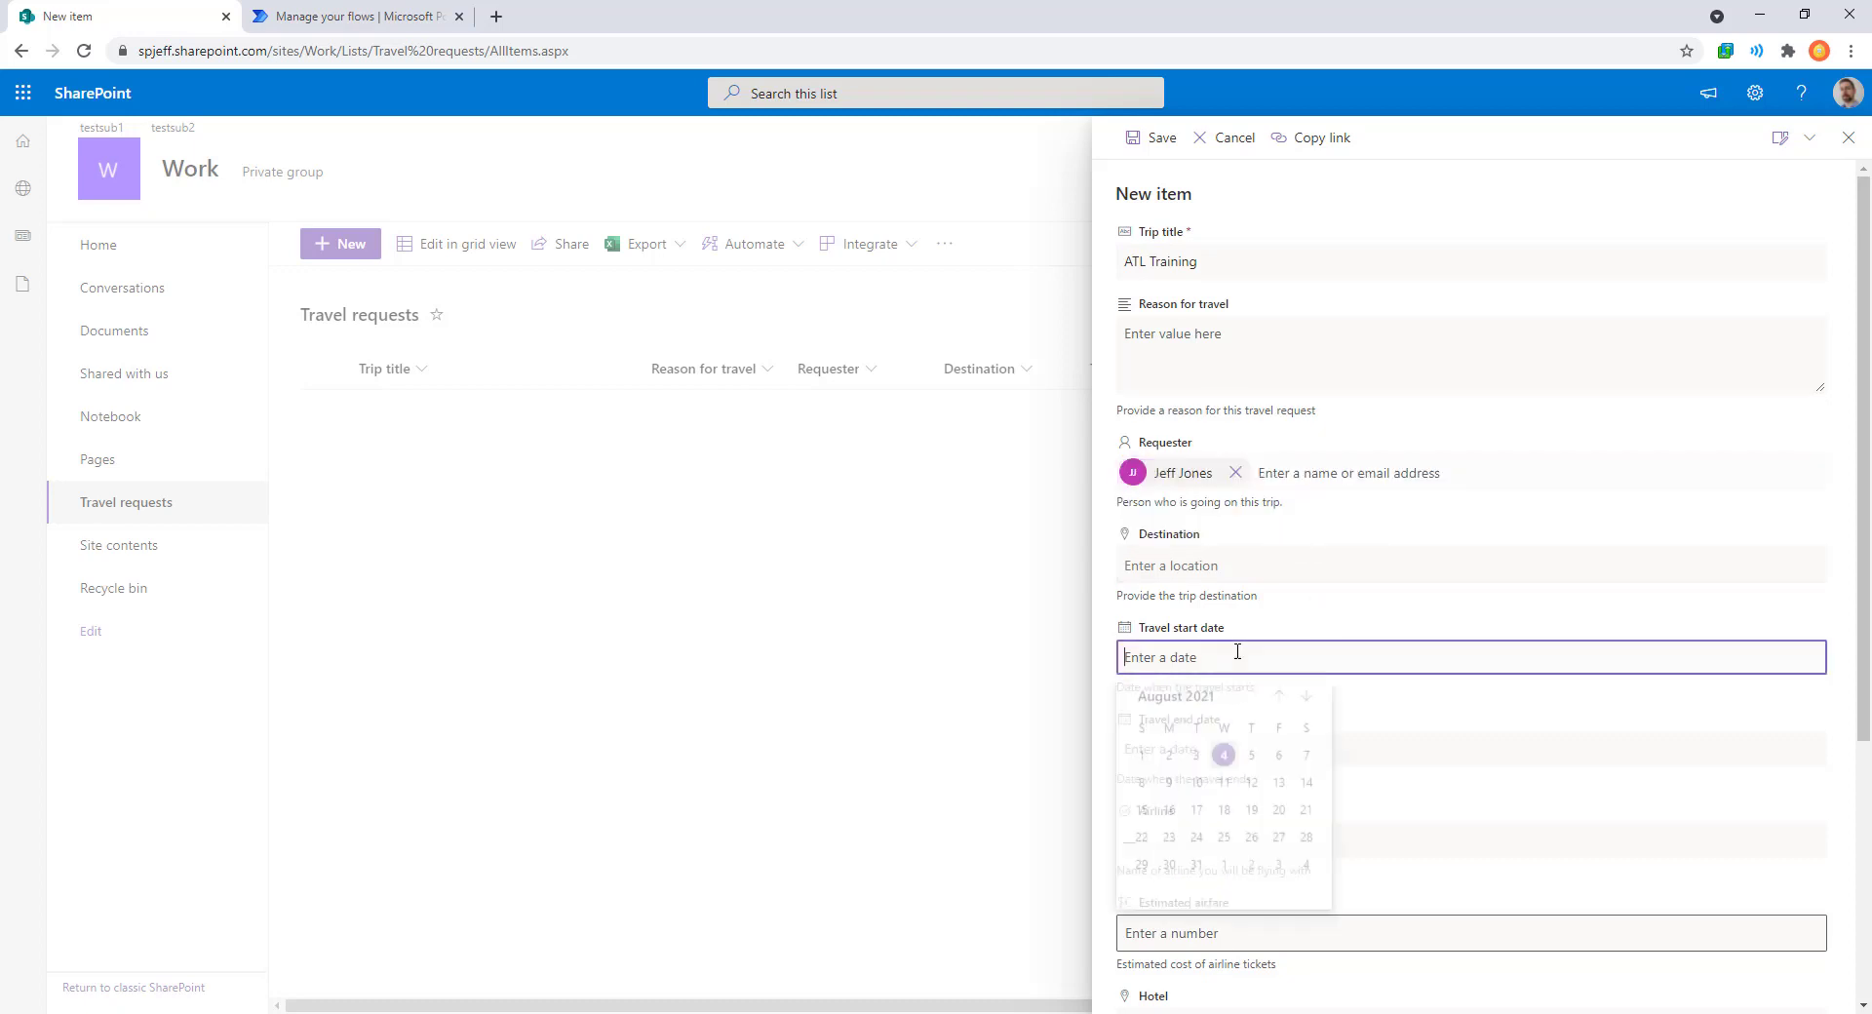
click(1169, 789)
click(1218, 750)
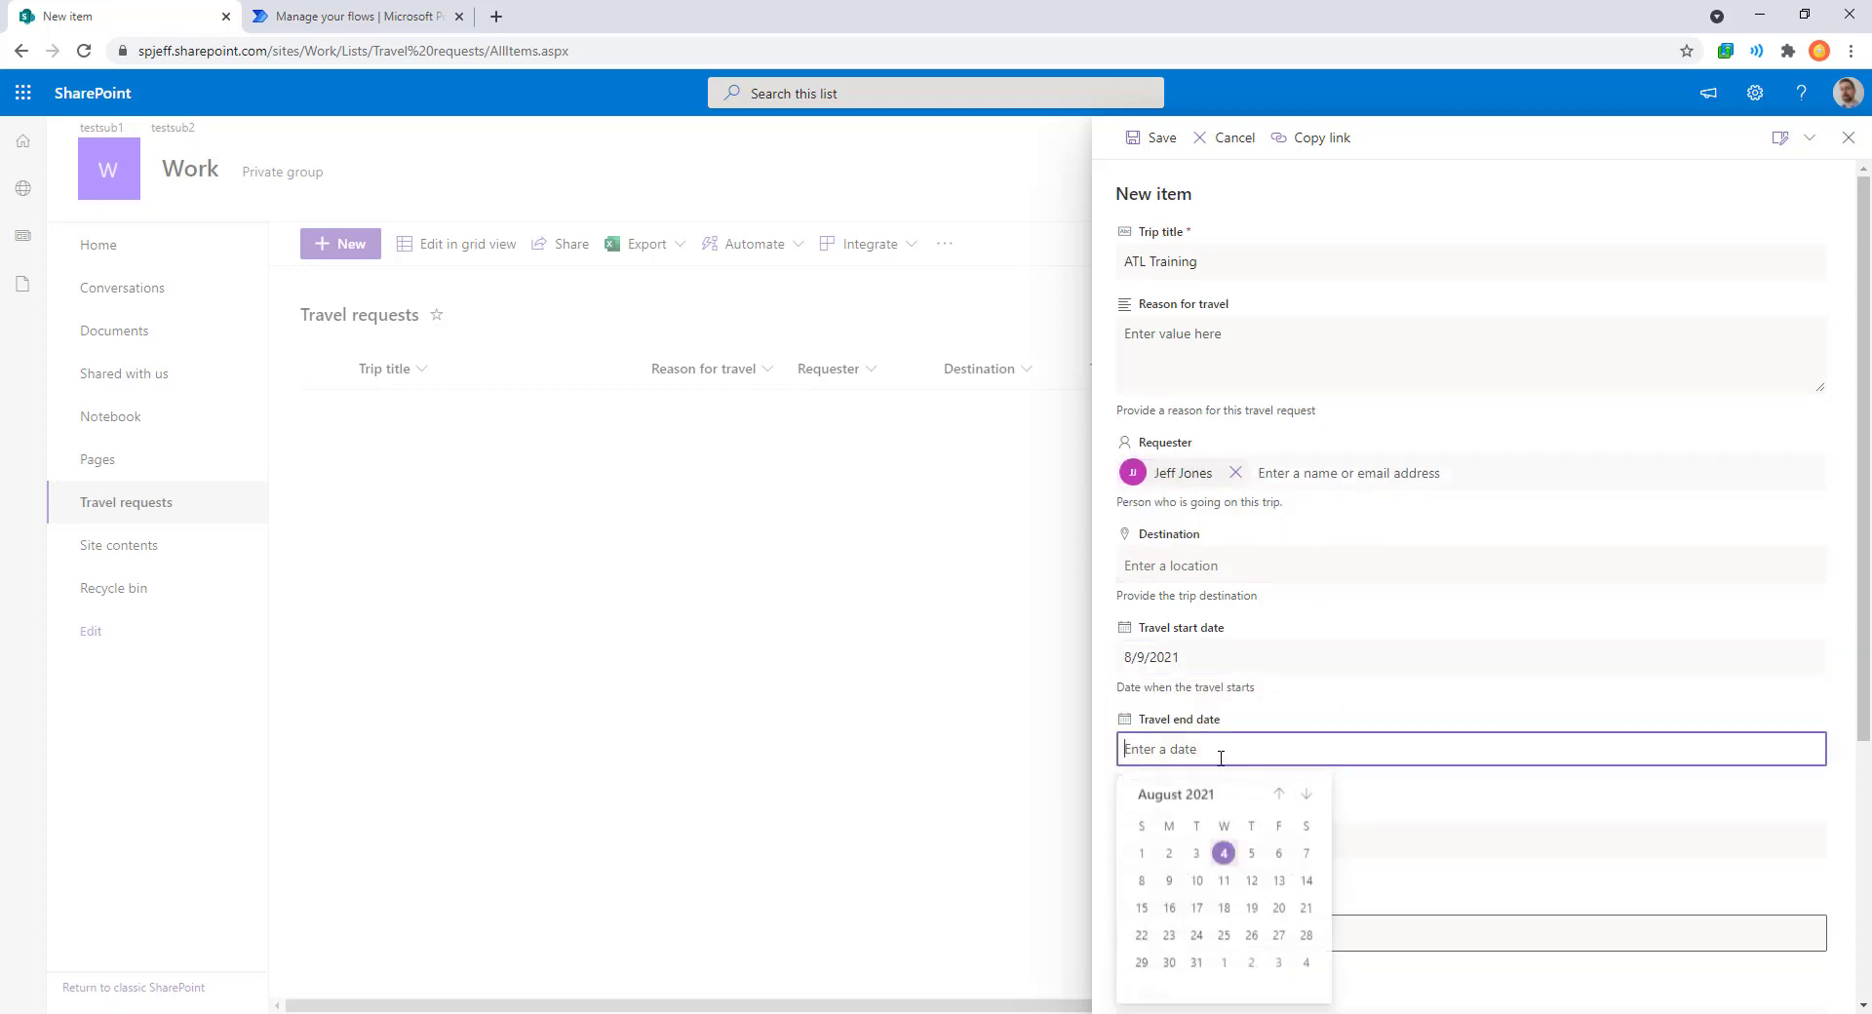
click(1278, 882)
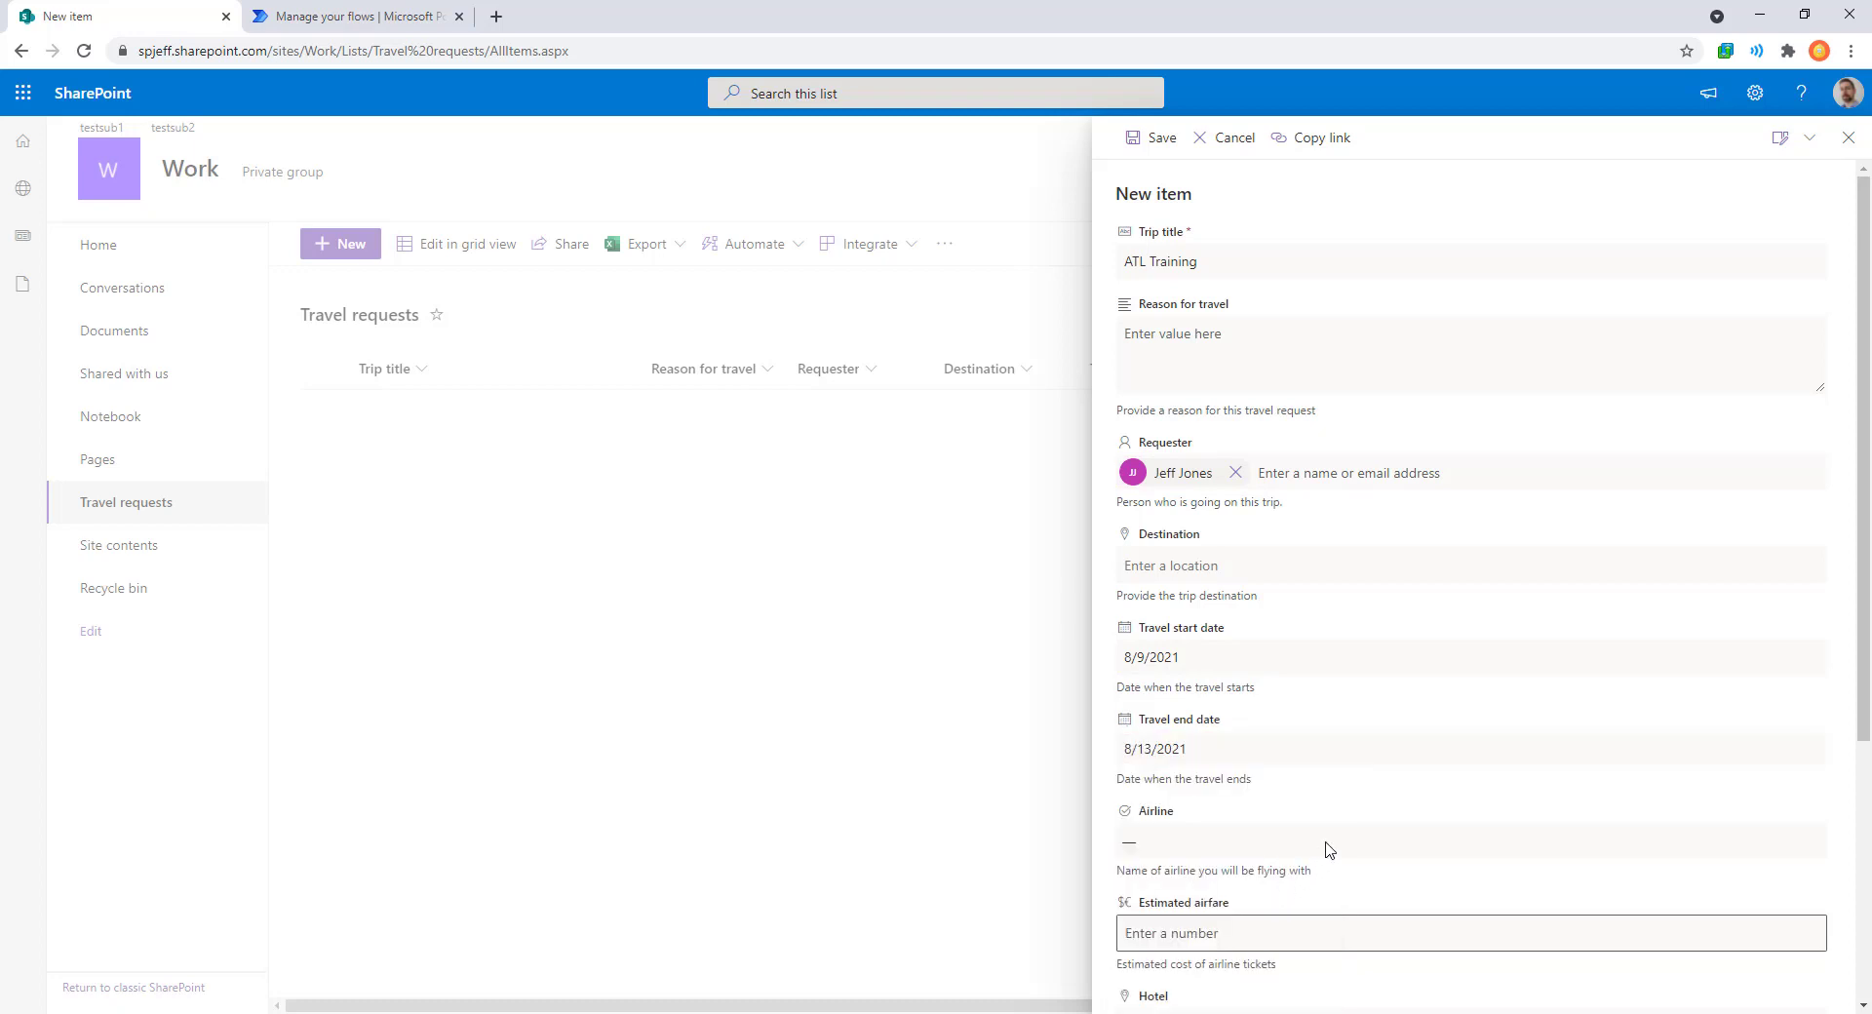
click(1157, 139)
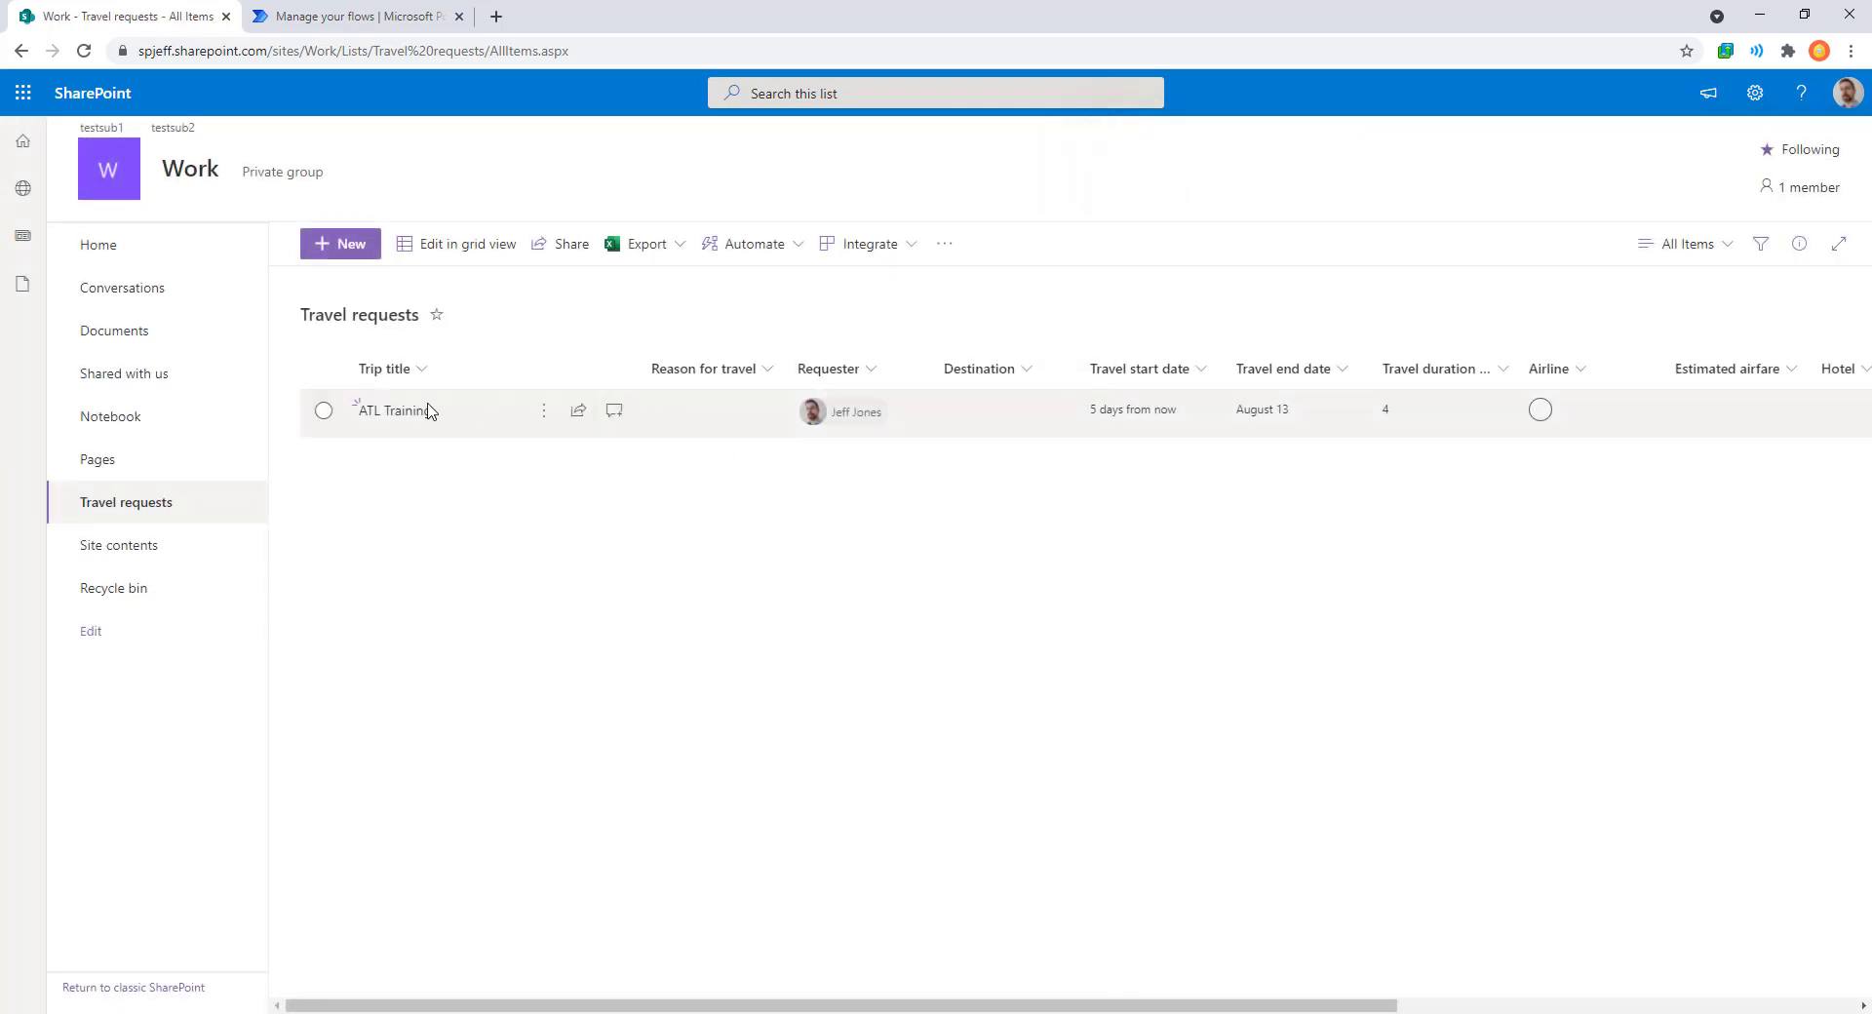
Open the Work site's advanced permissions settings and go from there to the site's groups.aspx page.
click(324, 411)
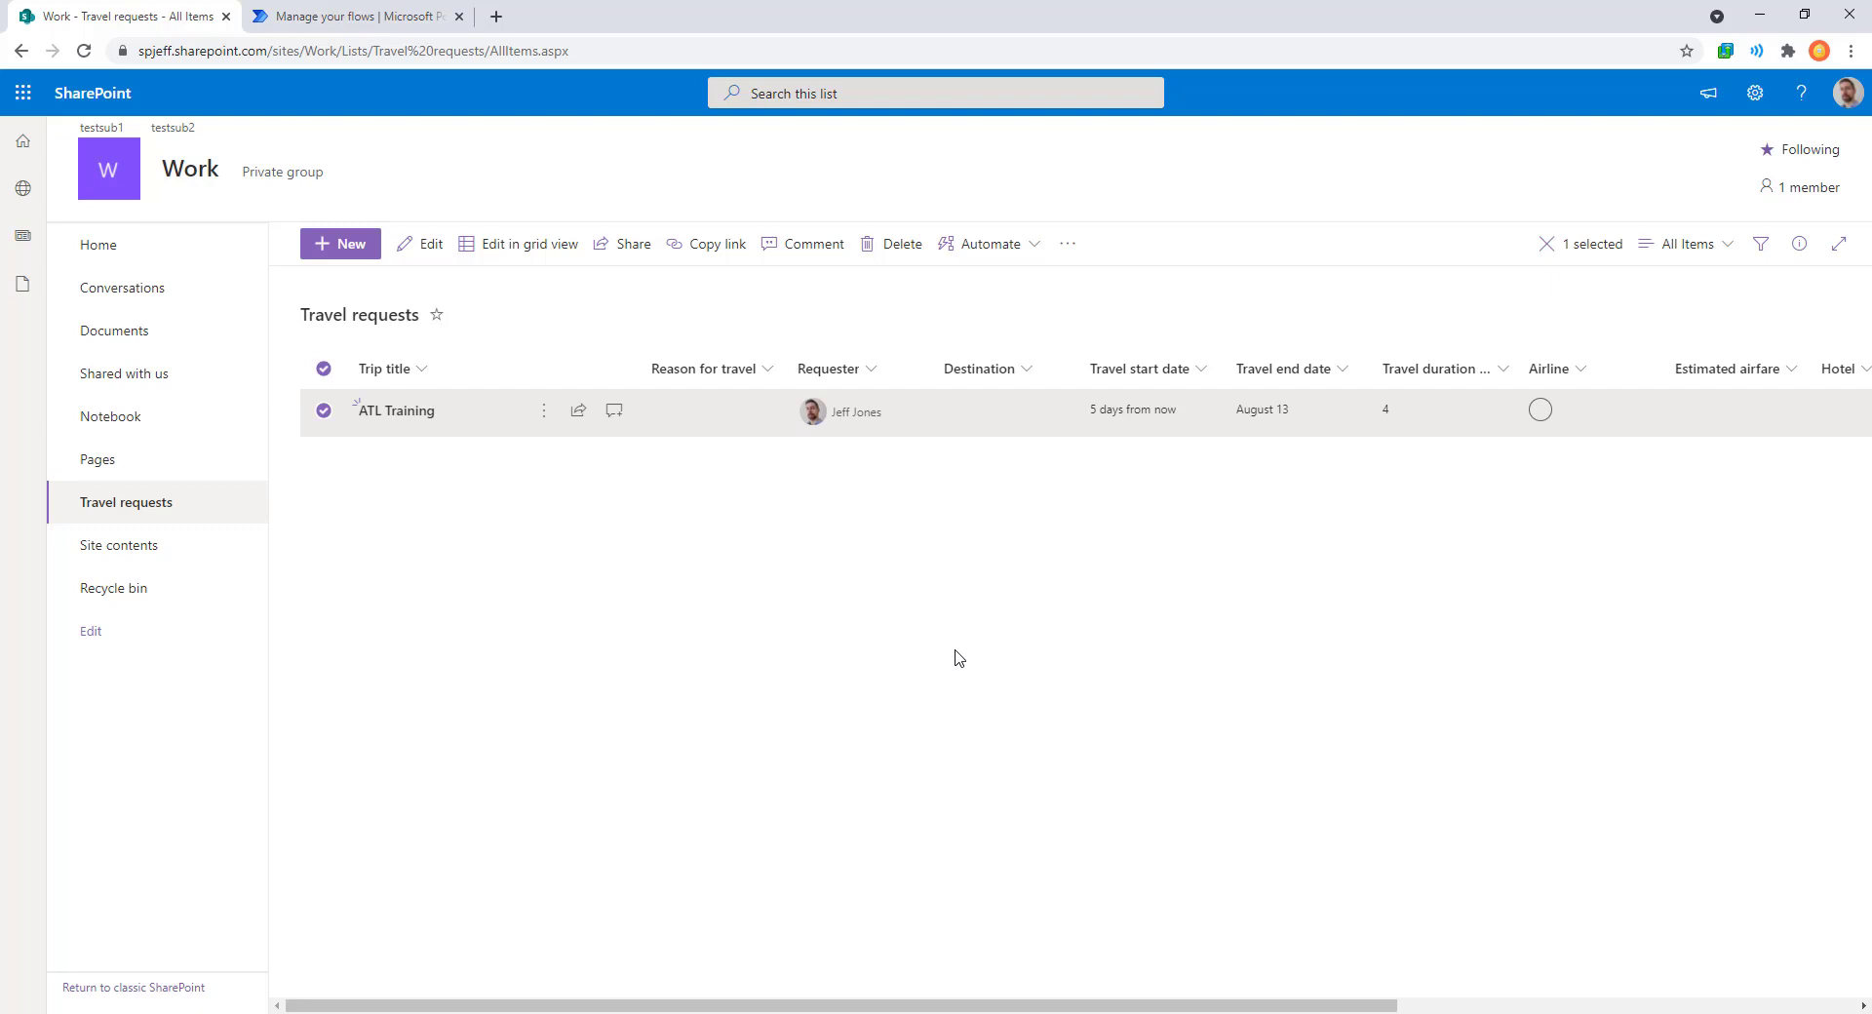
key(Return)
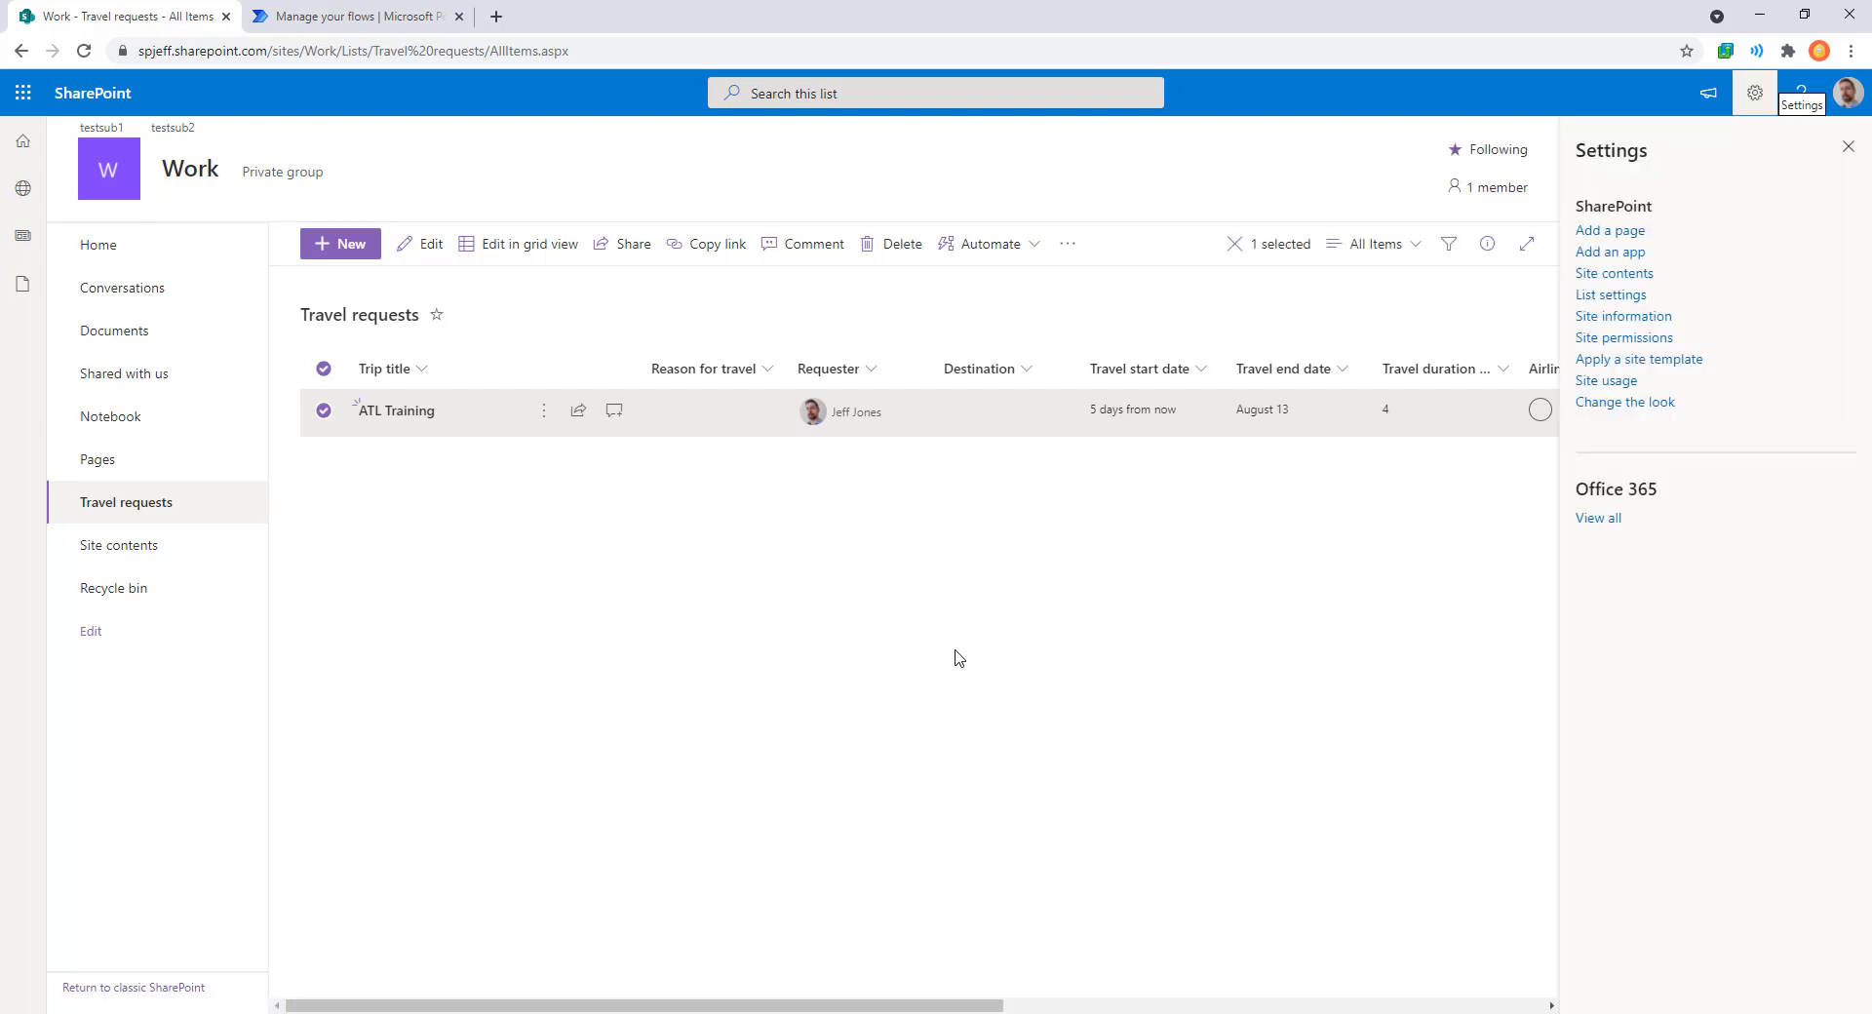
click(1636, 337)
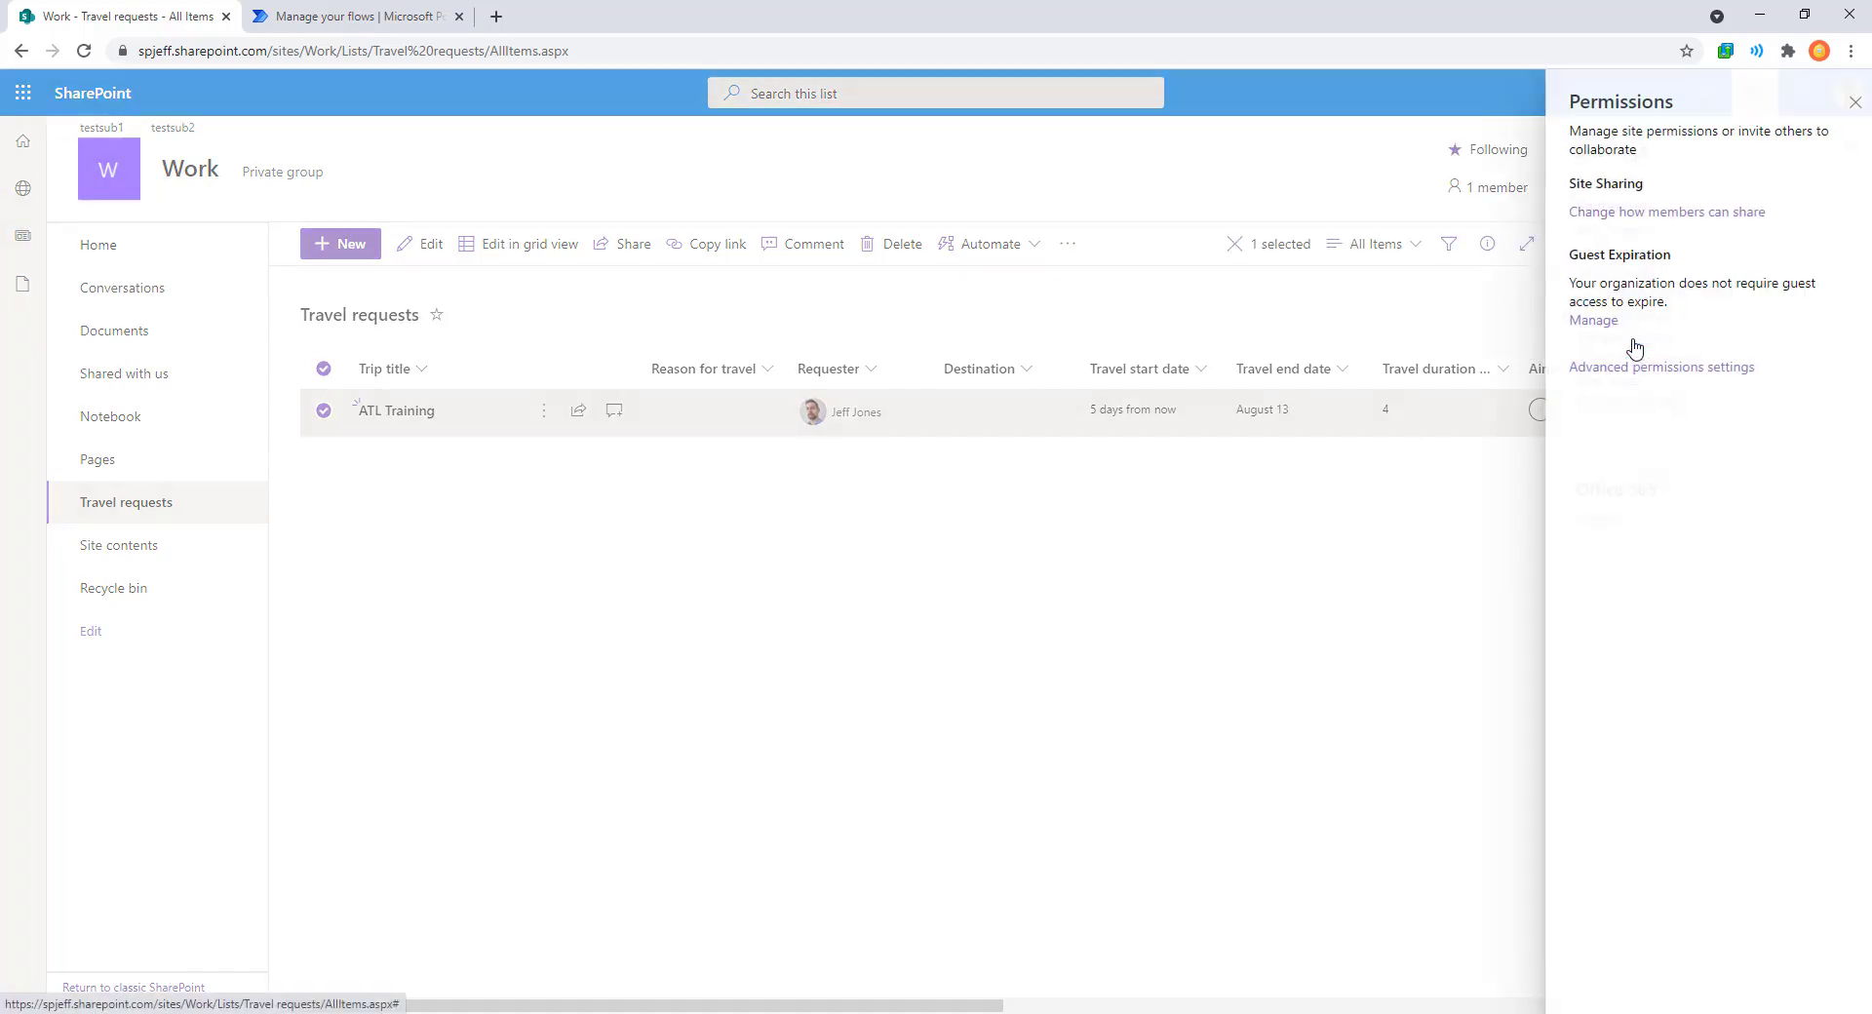
click(1708, 532)
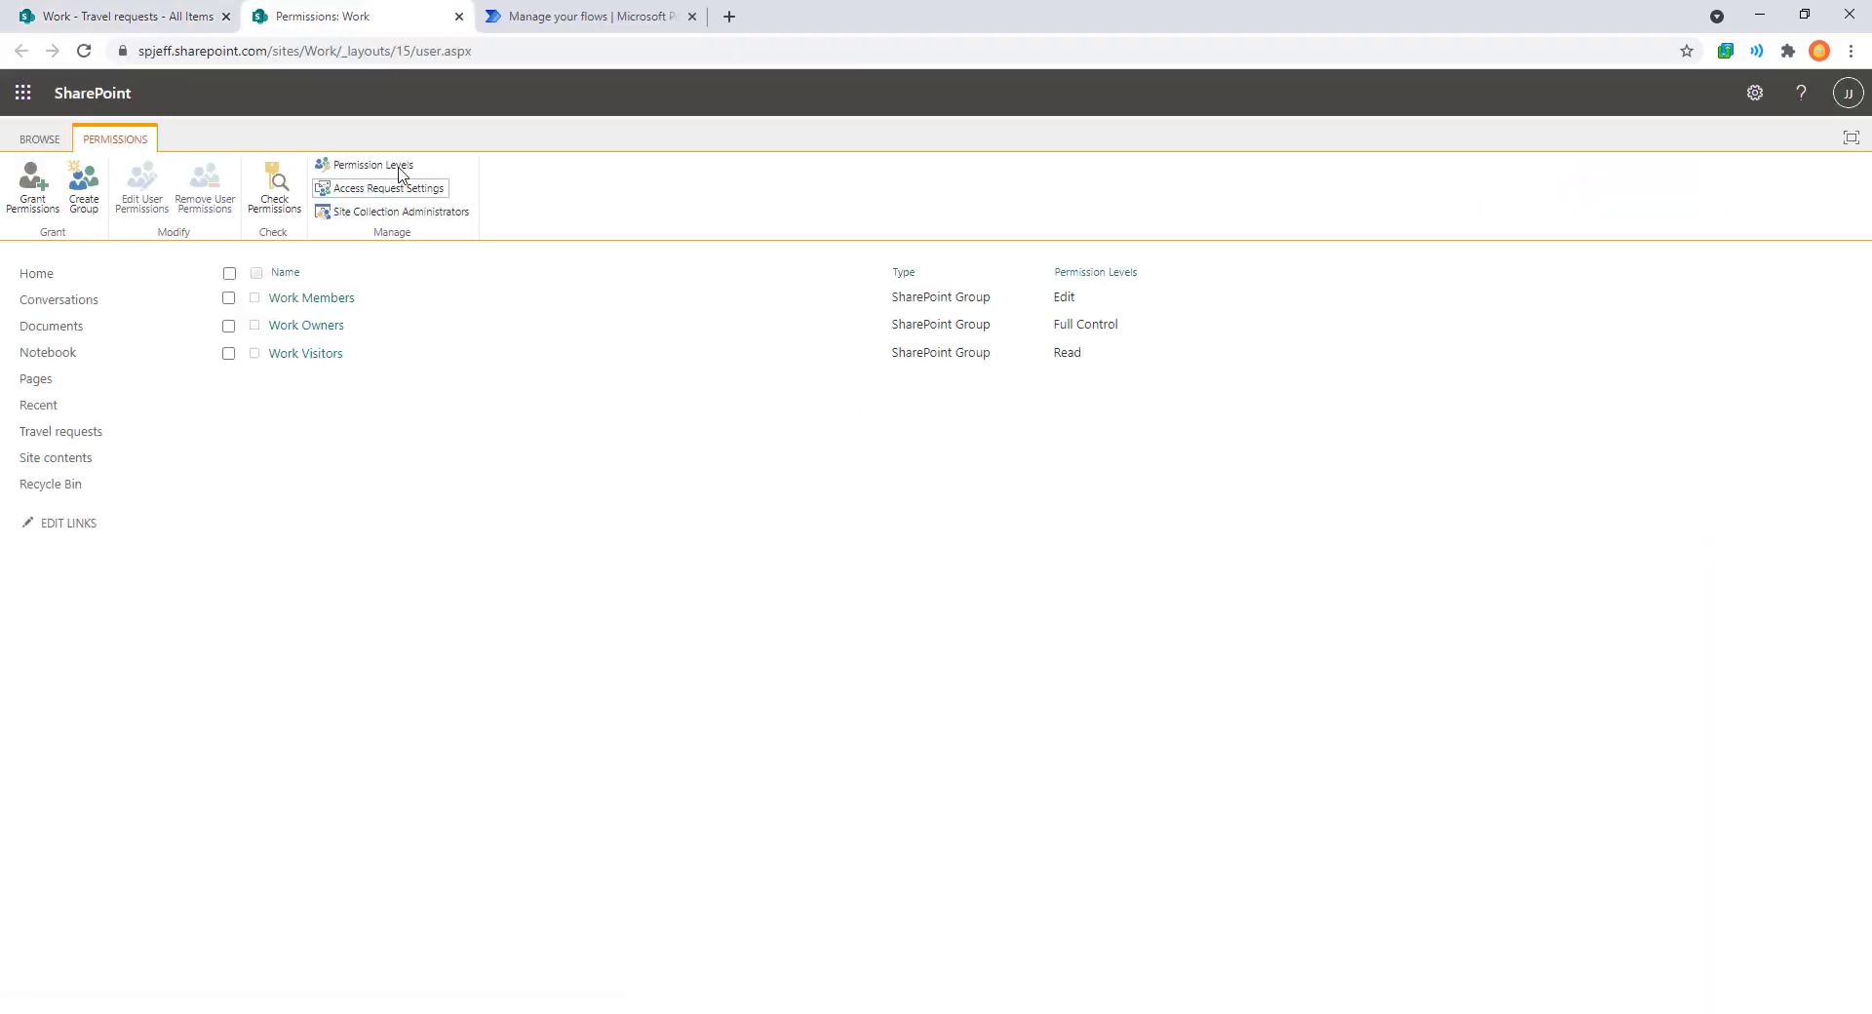
double_click(458, 50)
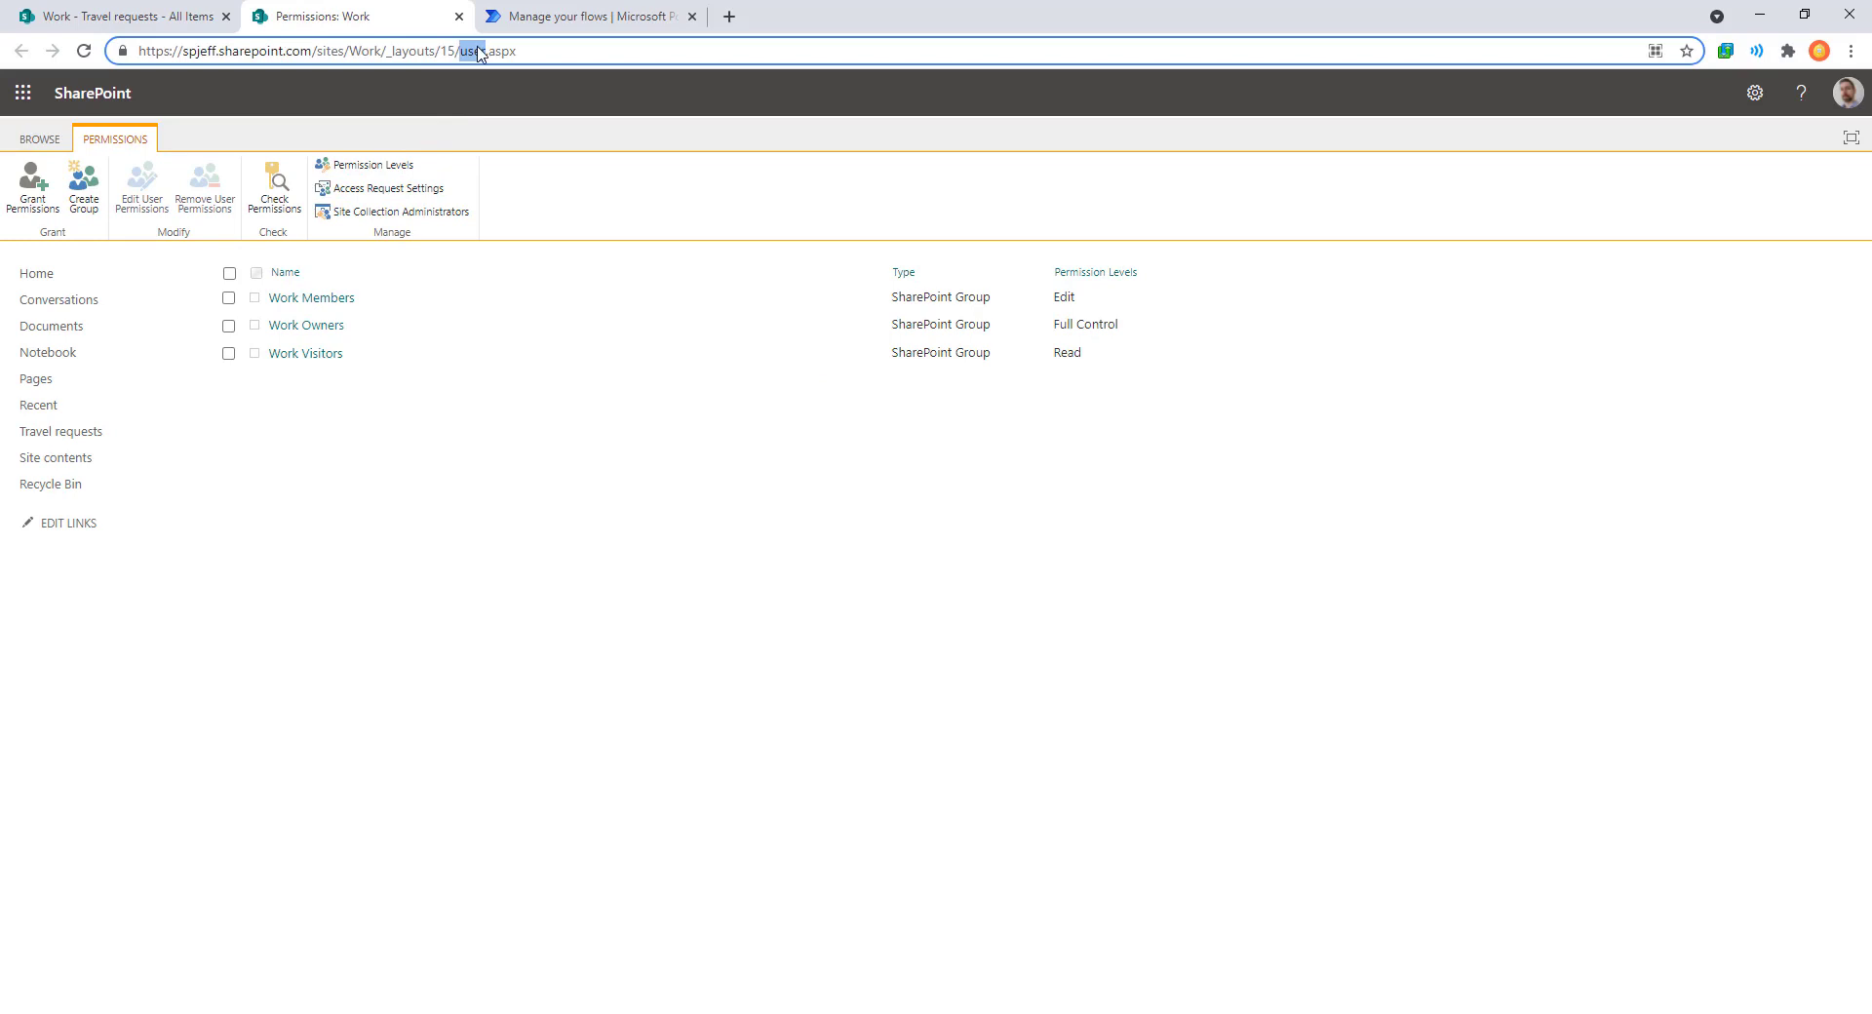
text(groups)
key(Return)
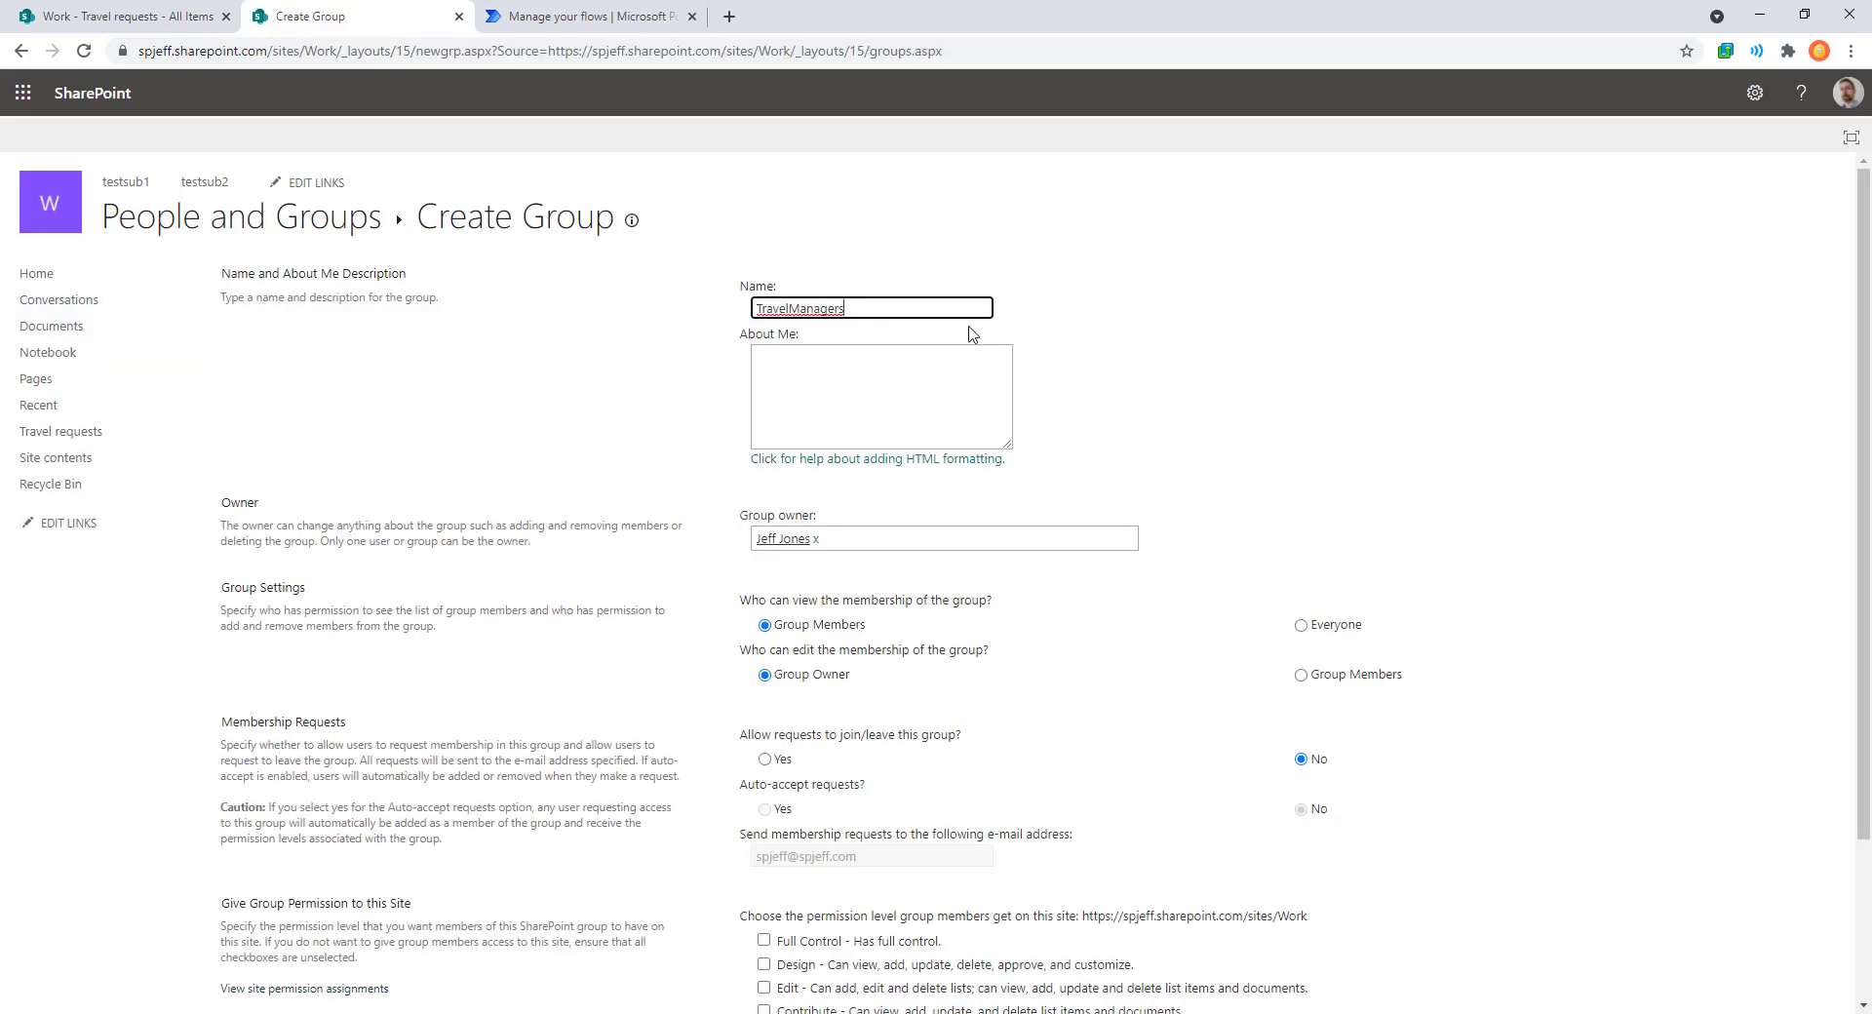
Create a site group named TravelManagers without assigning it any site permission level.
drag(851, 306, 665, 308)
scroll(972, 575, down, 2)
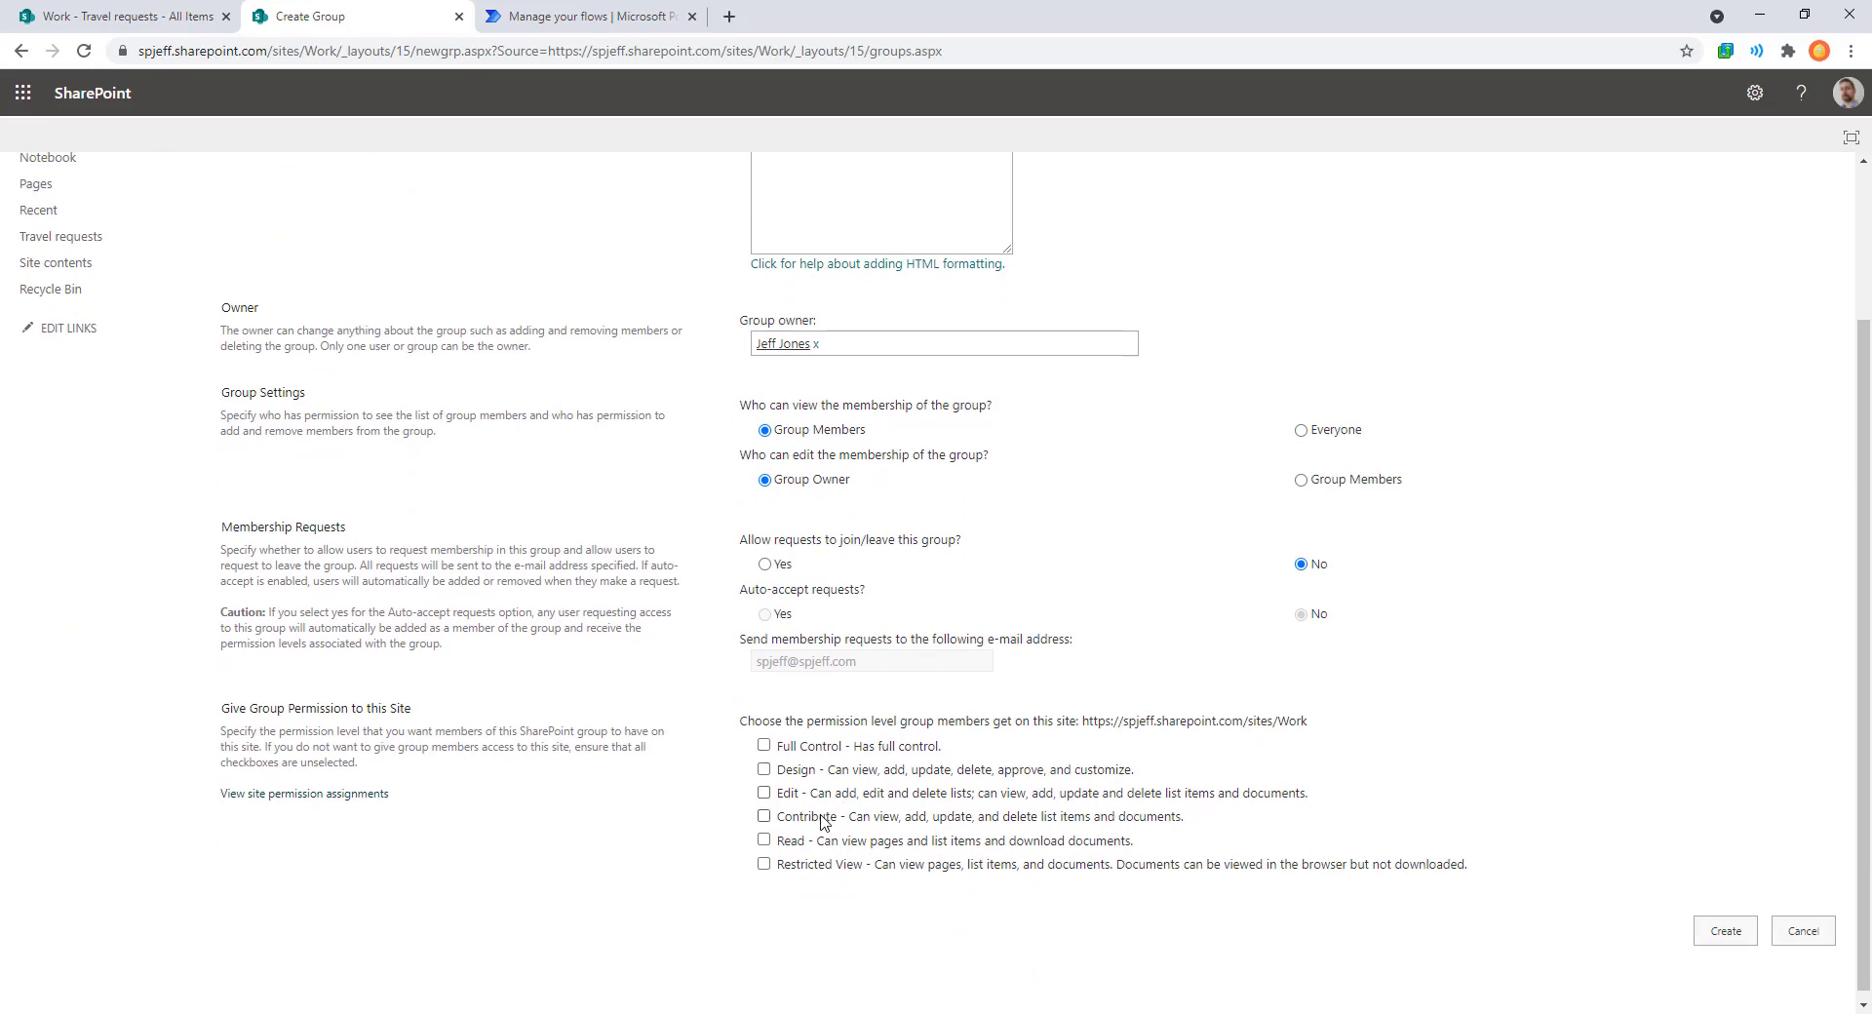
click(1721, 932)
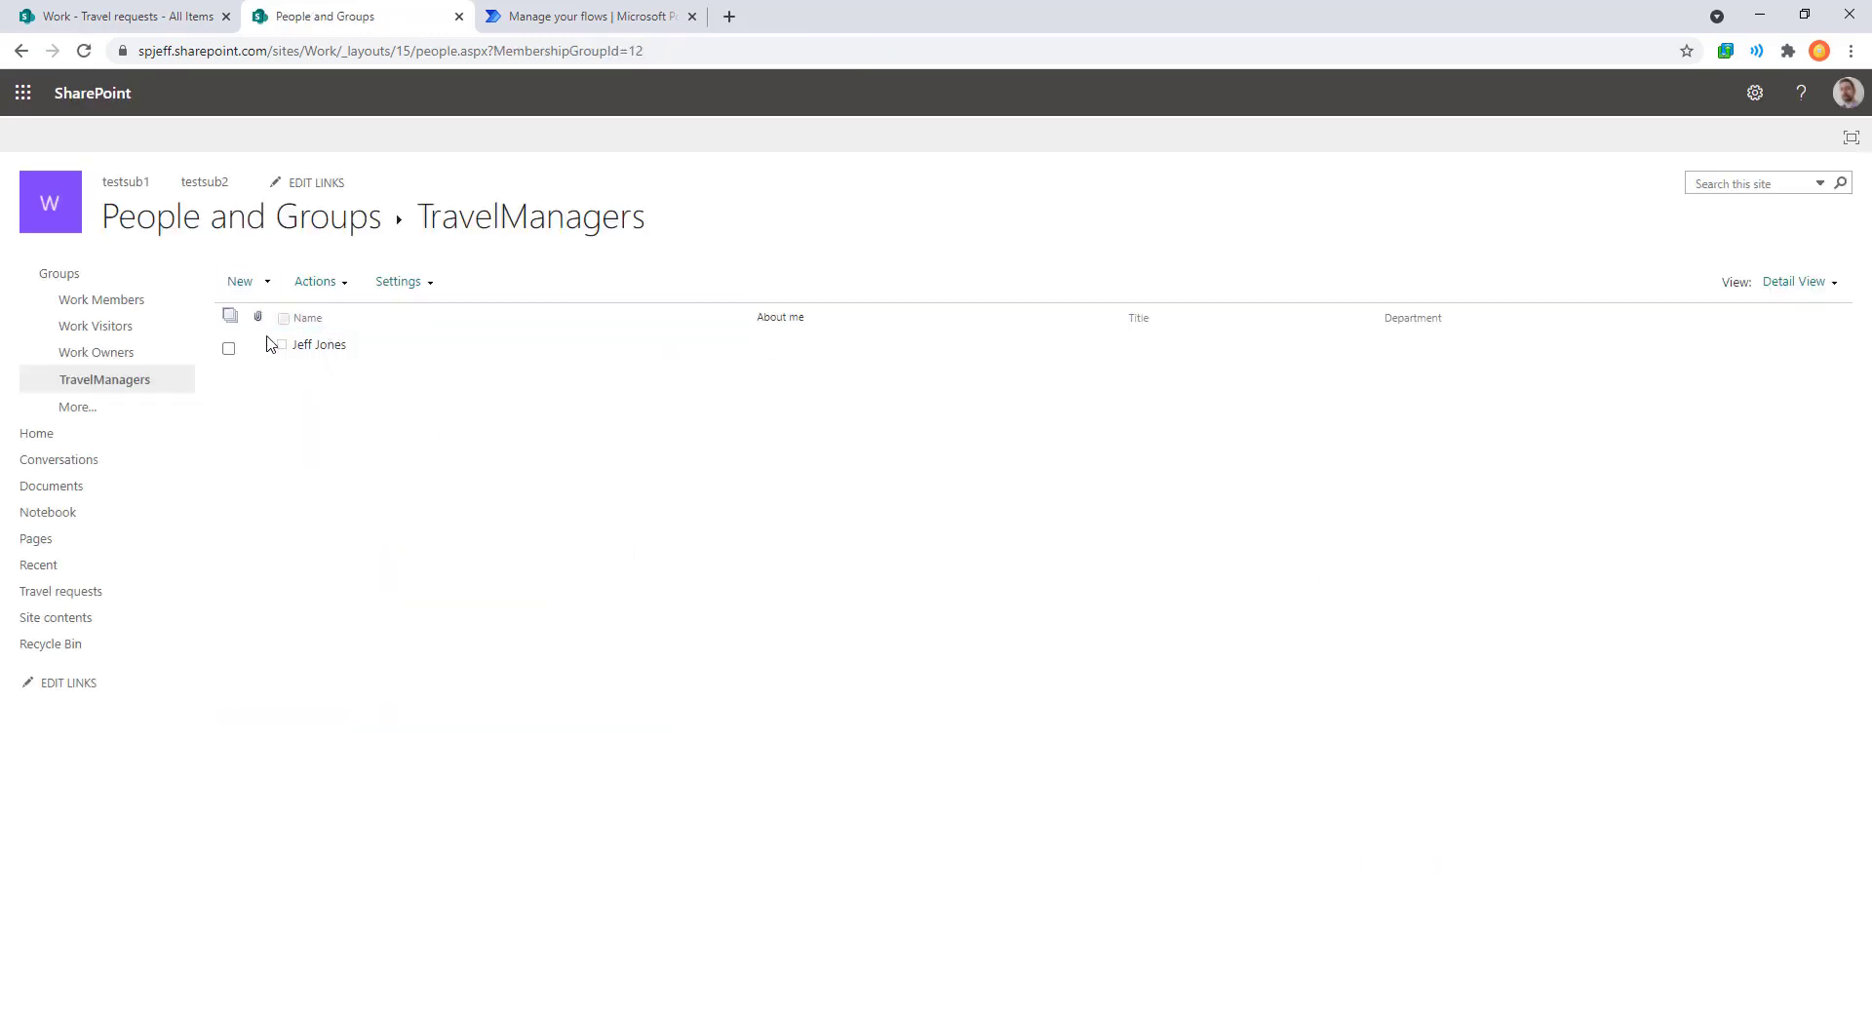
click(229, 349)
click(595, 53)
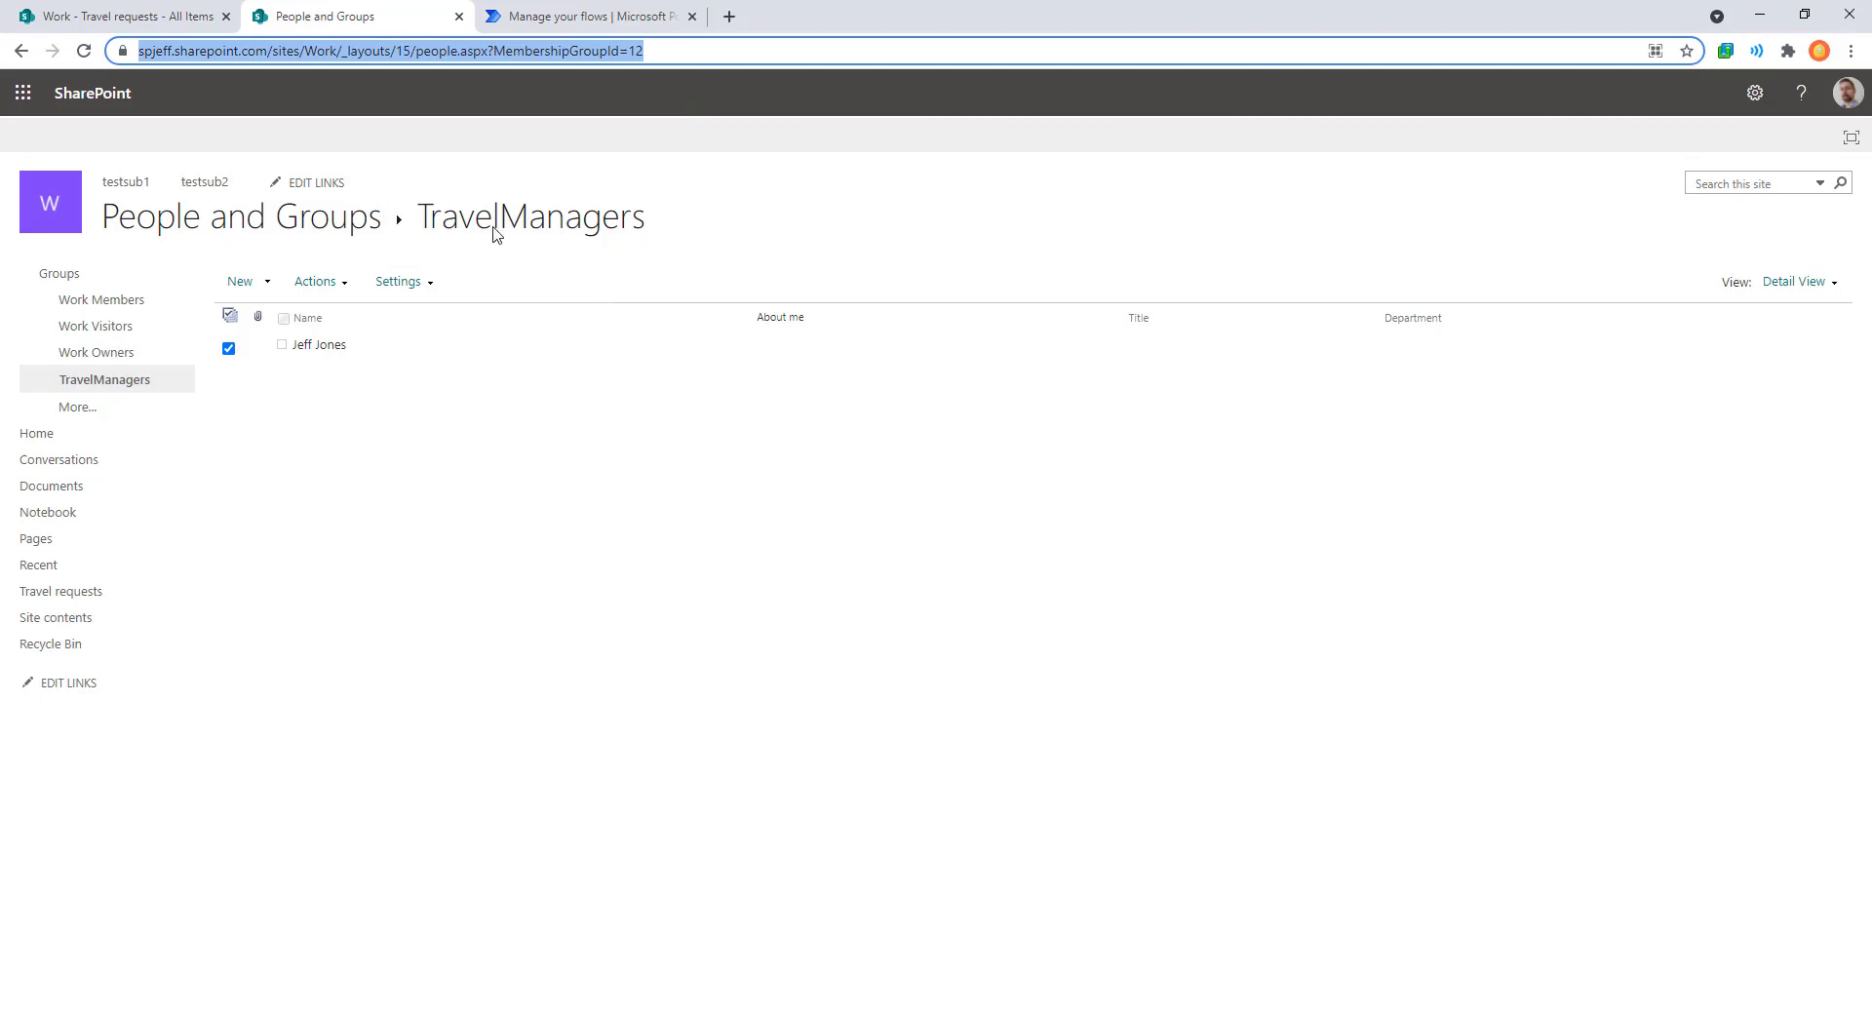
Switch to Power Automate and create an automated cloud flow with the SharePoint trigger When an item is created.
click(542, 20)
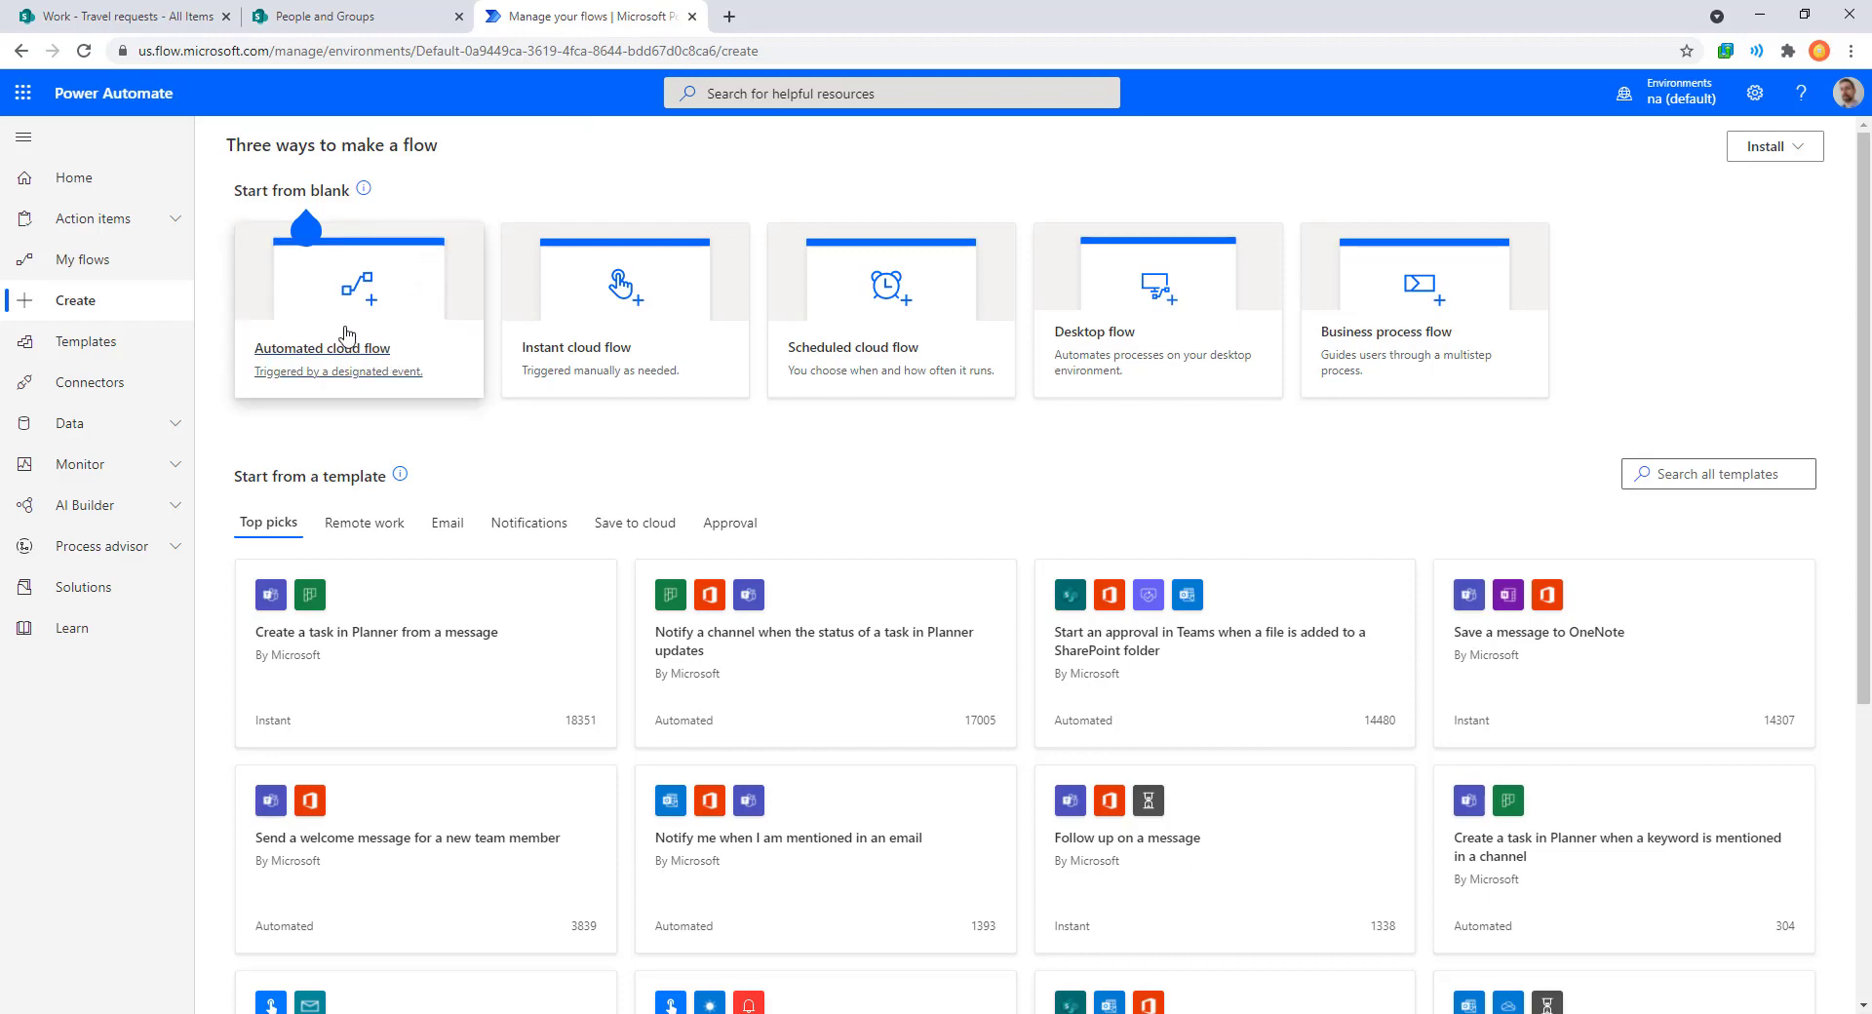
click(353, 390)
click(1195, 450)
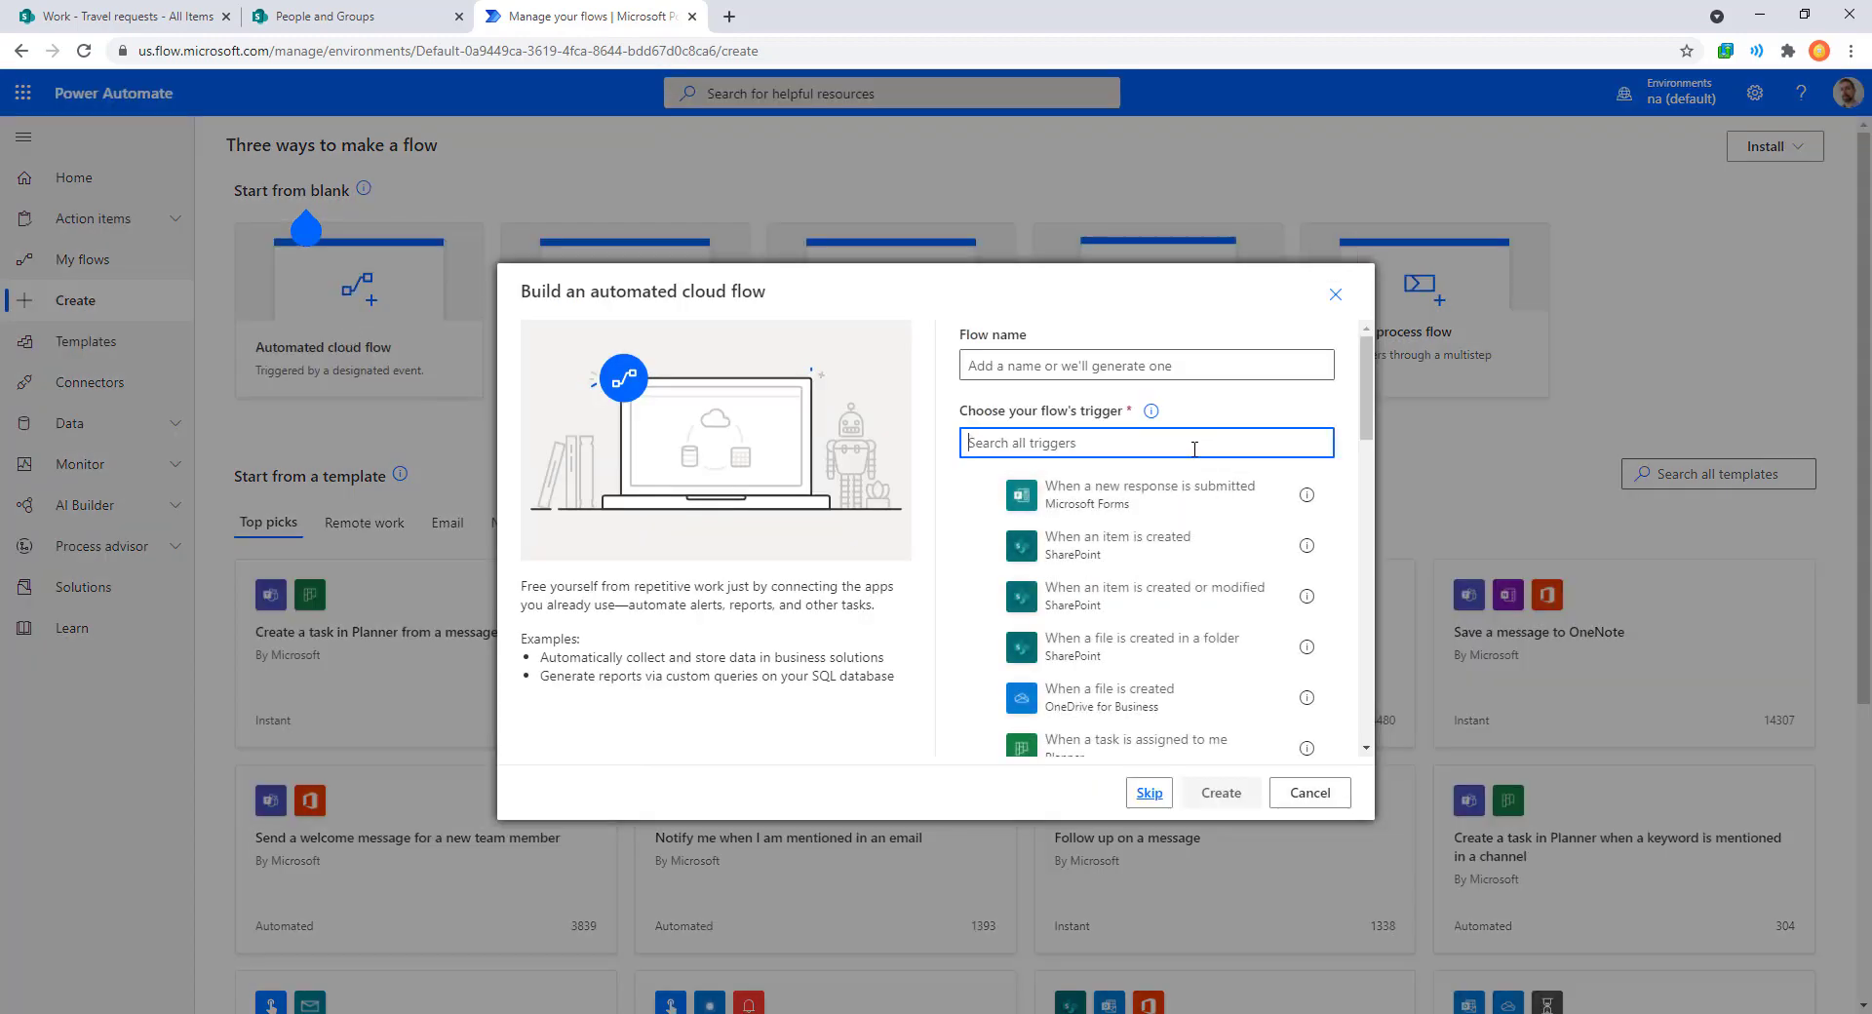
text(sharep)
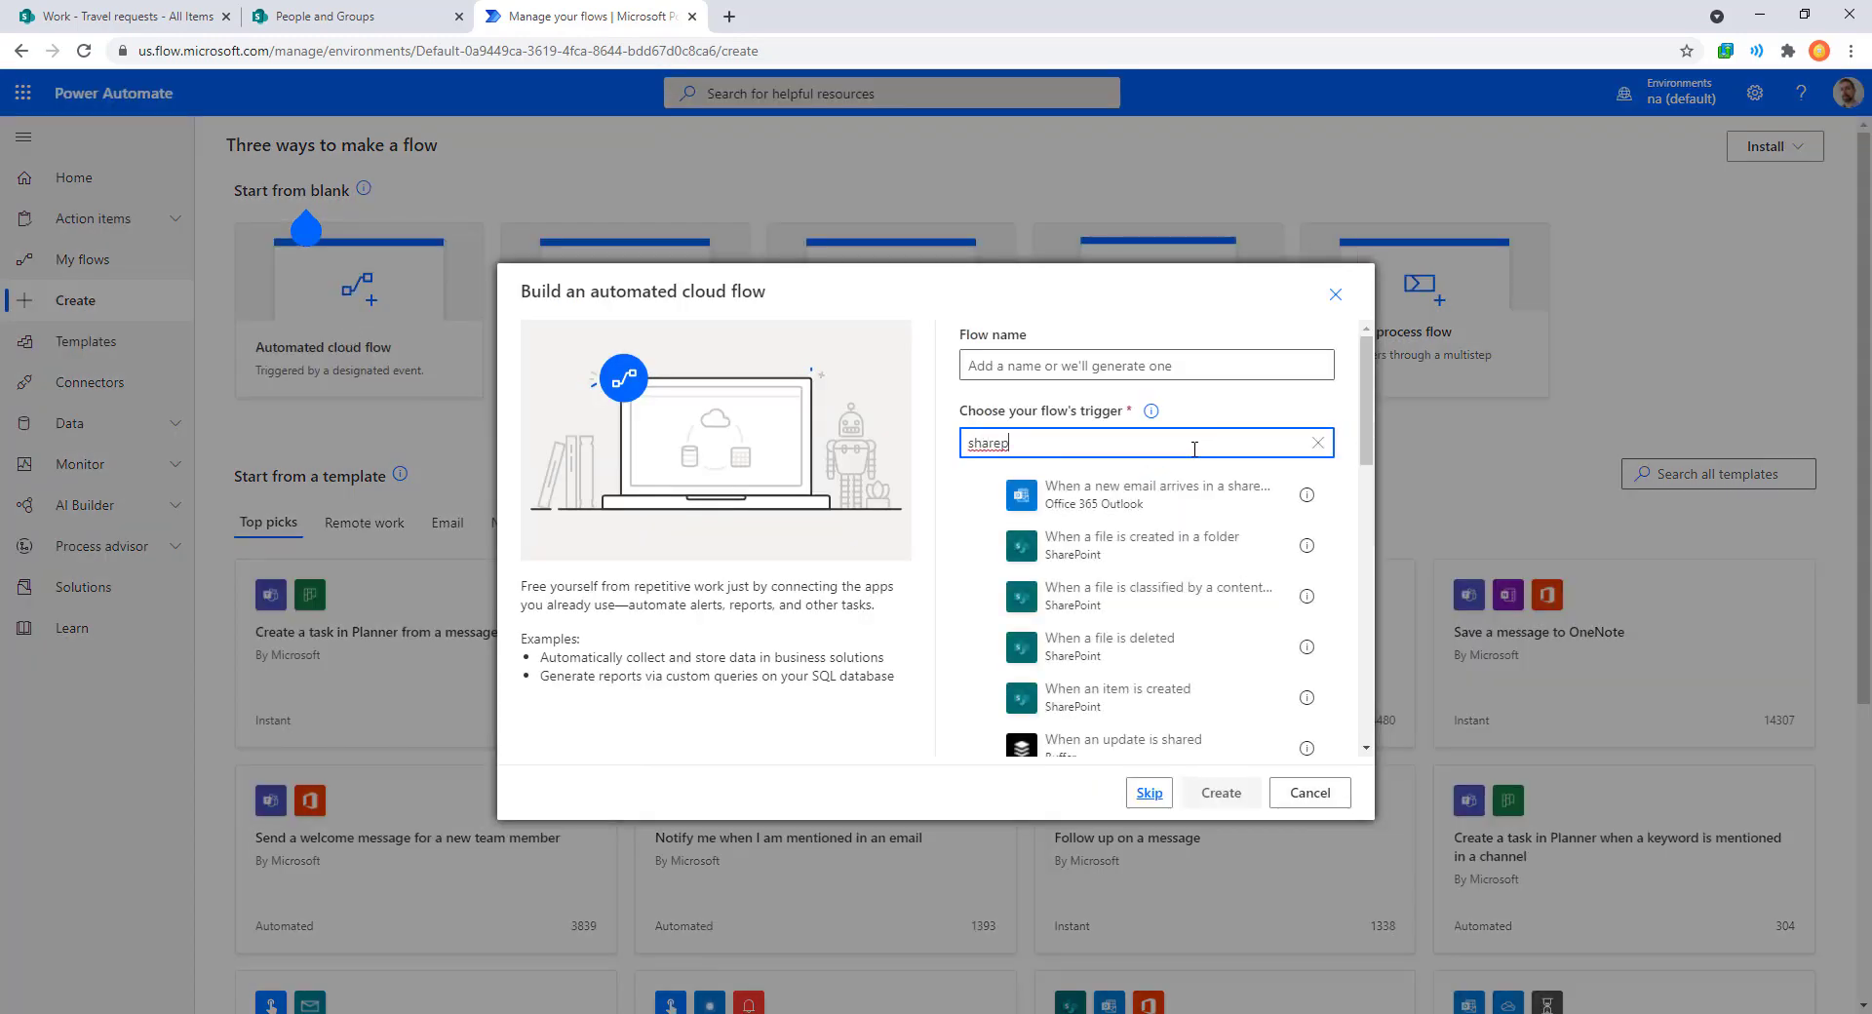
click(1191, 694)
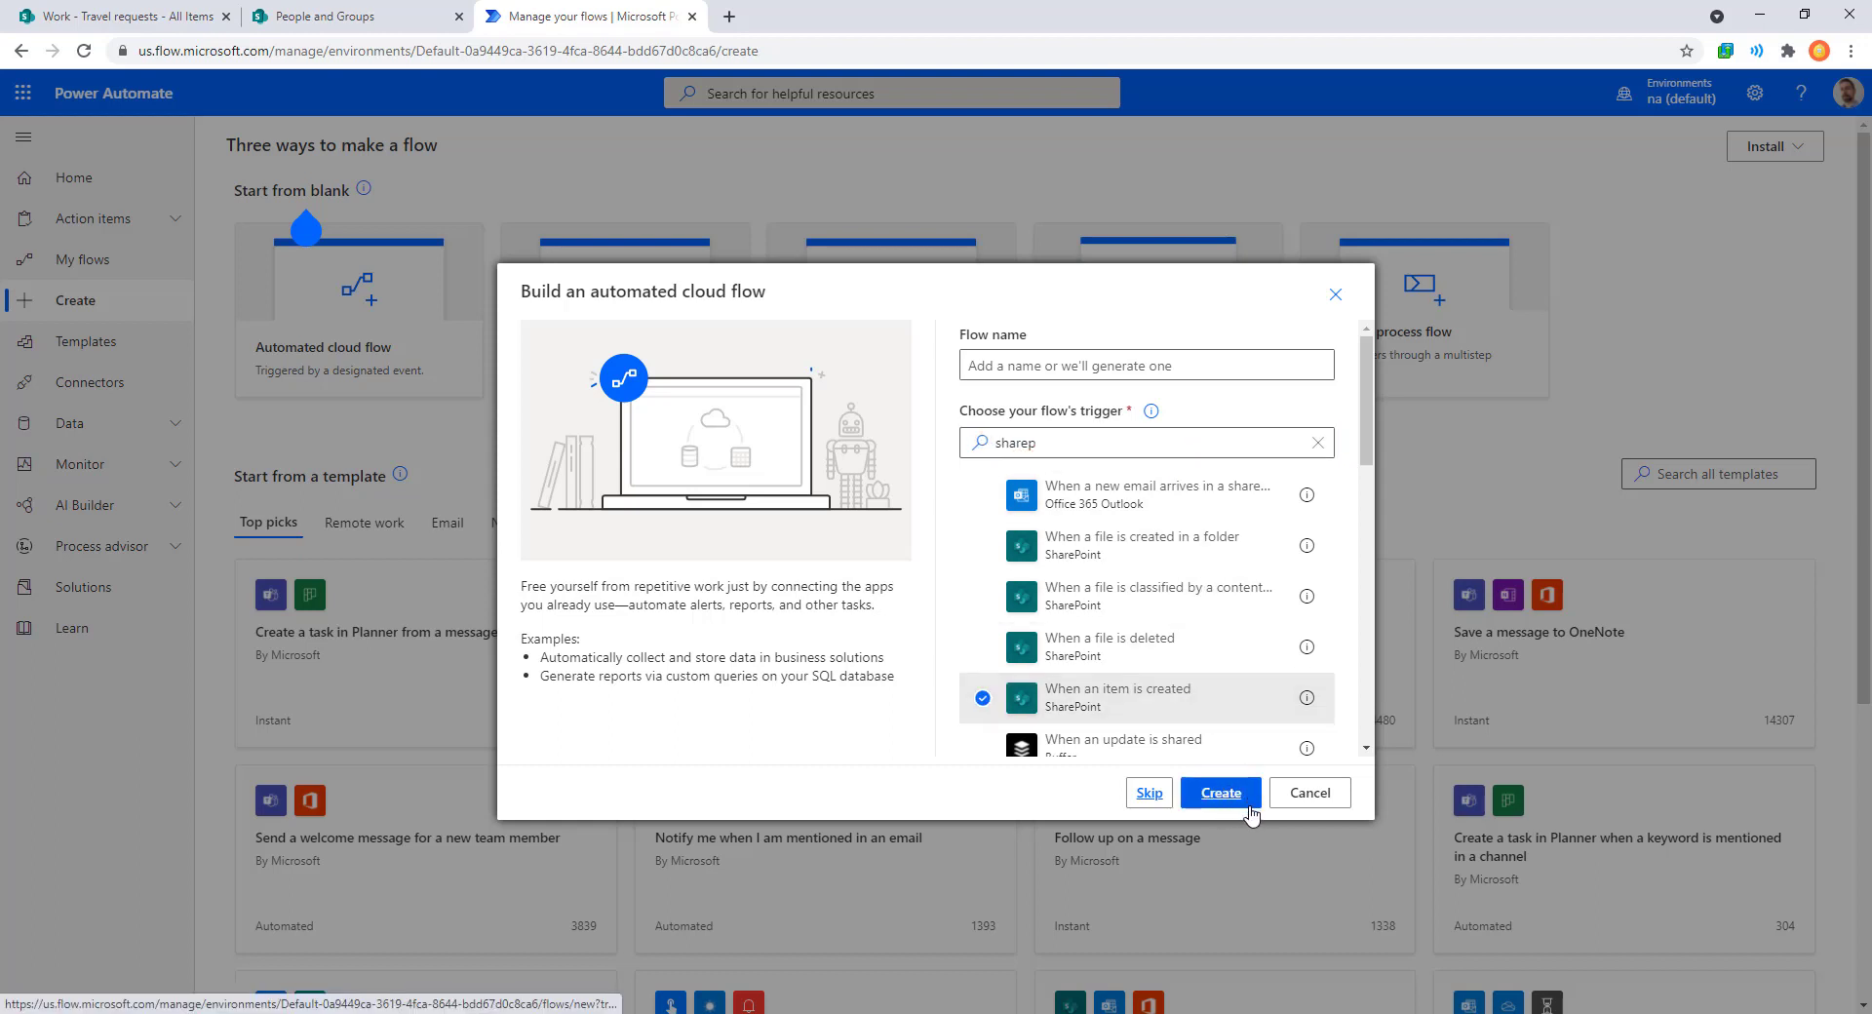
scroll(1241, 625, down, 2)
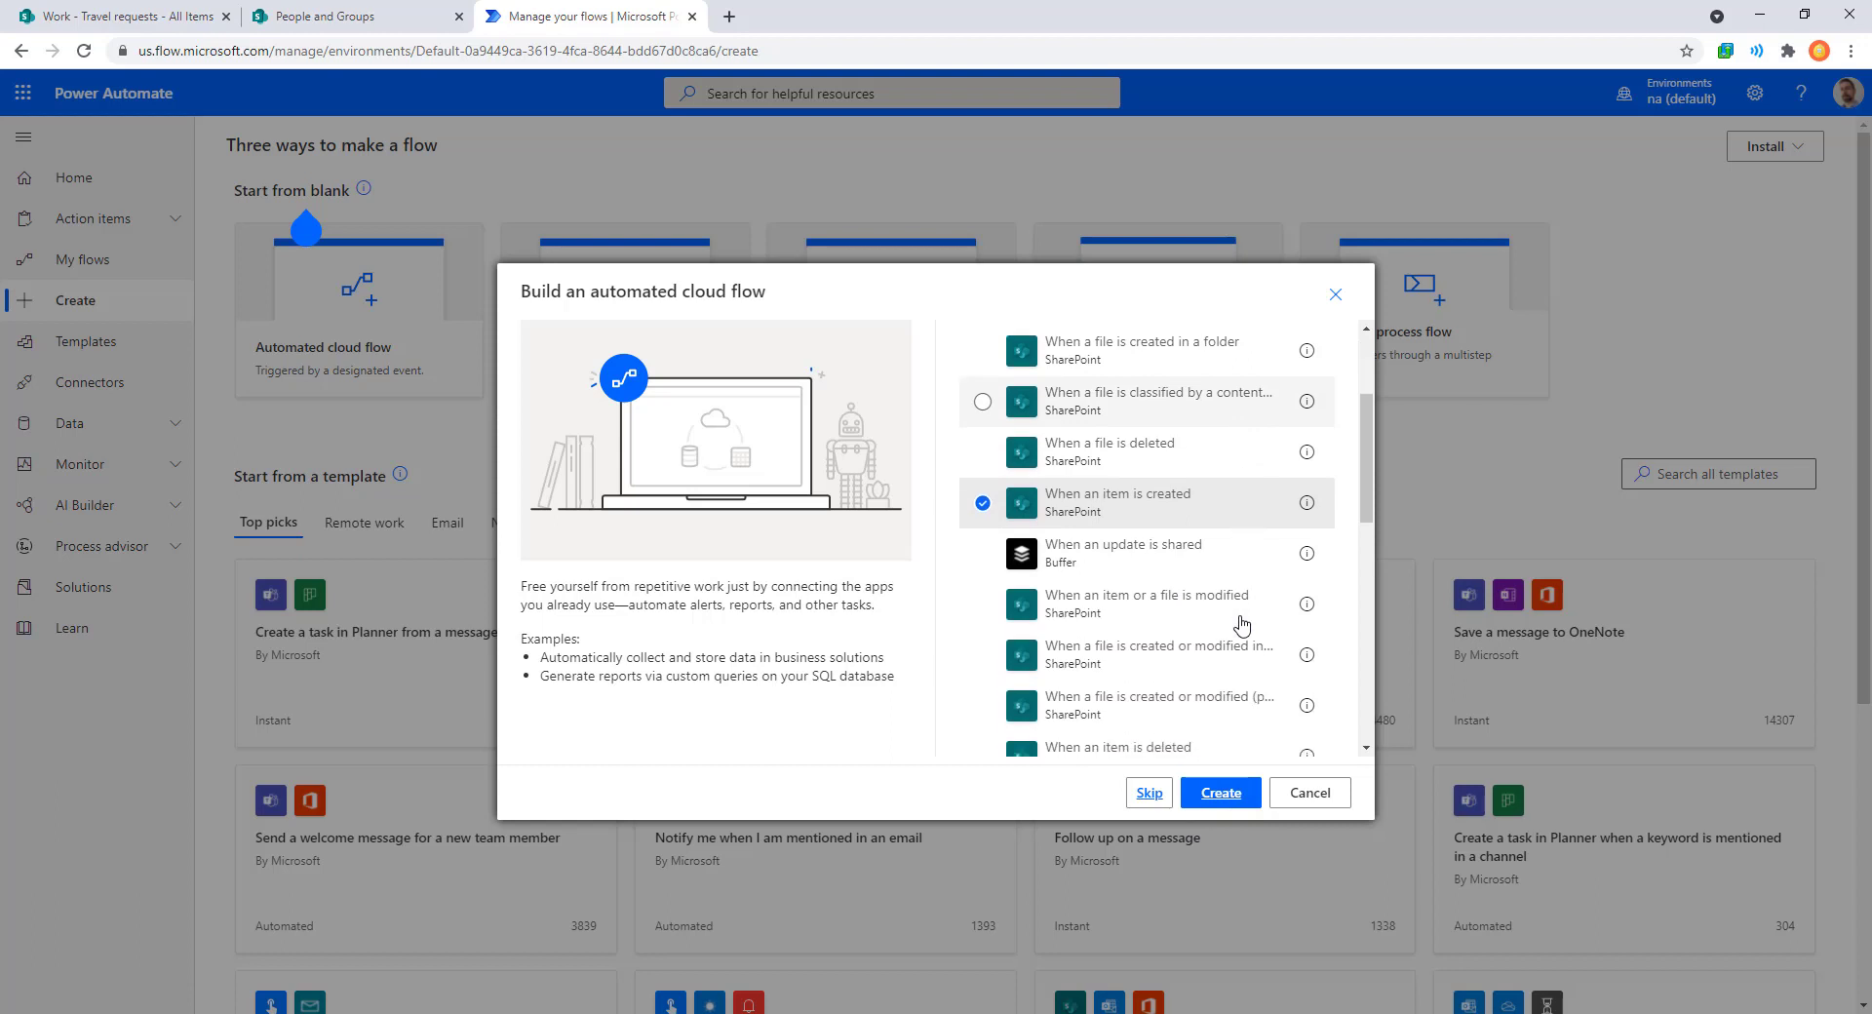
click(1240, 616)
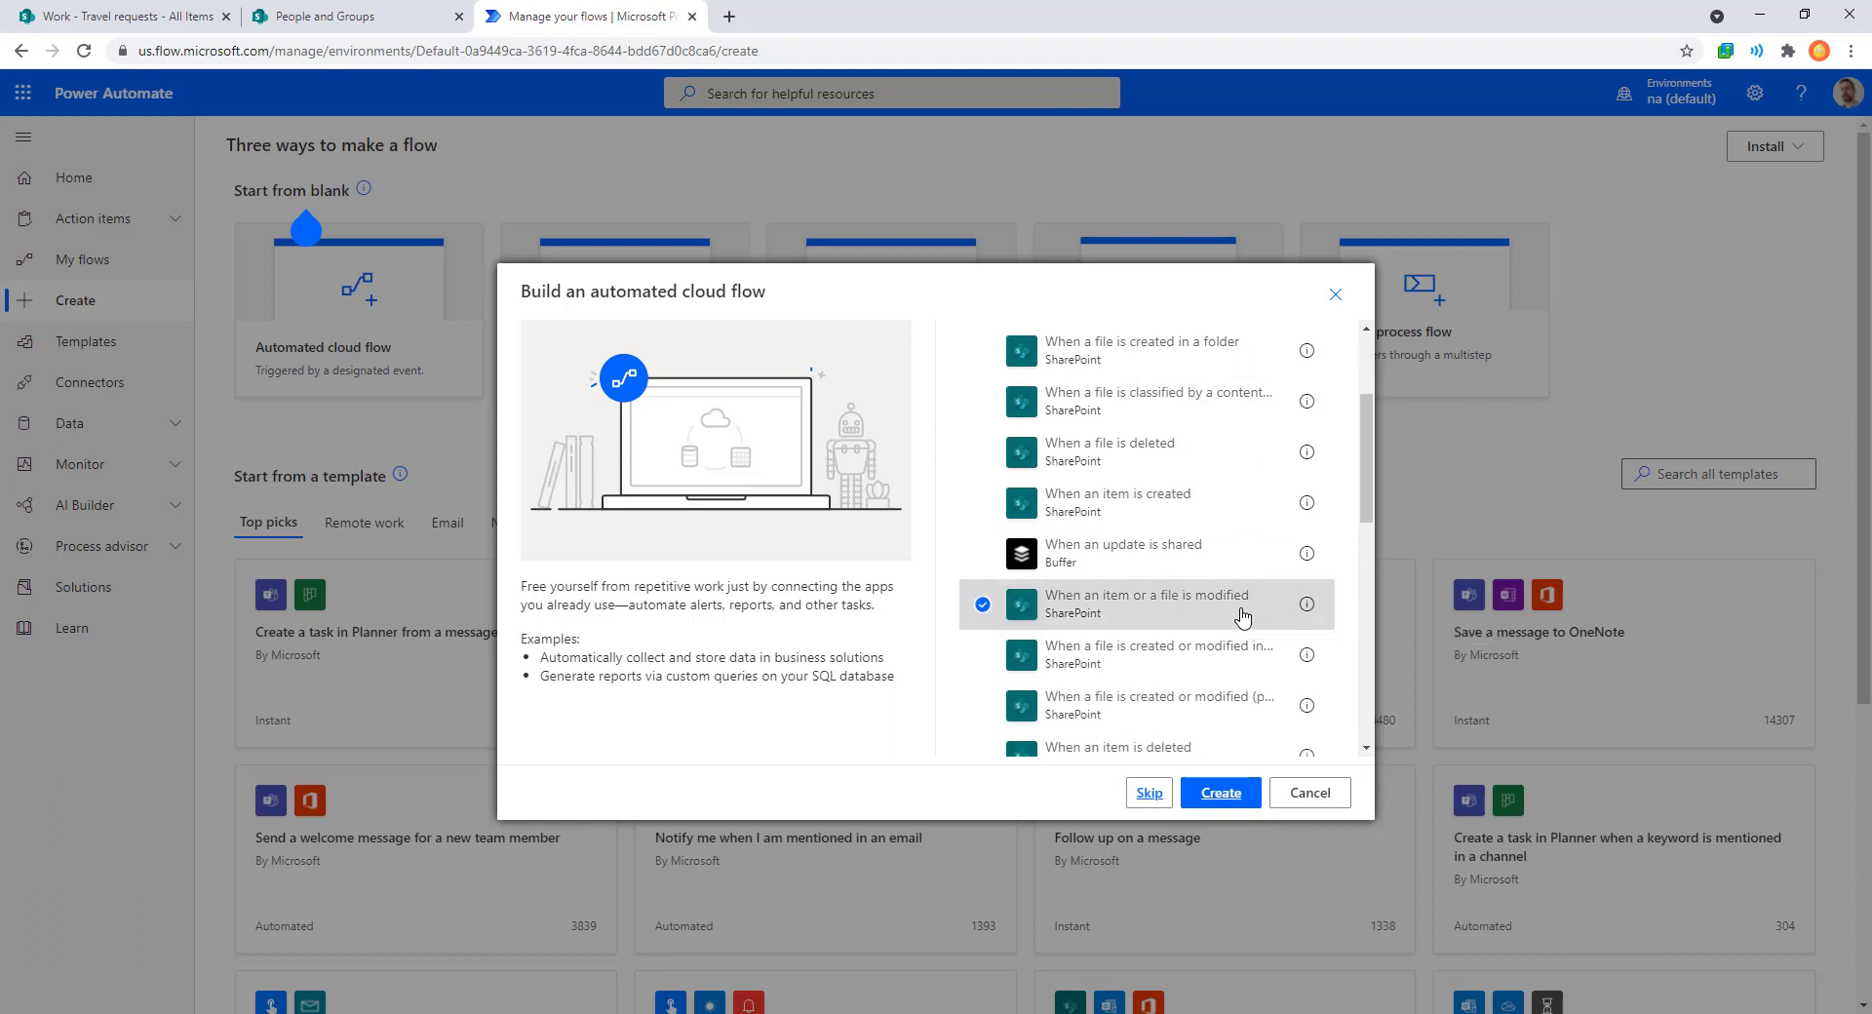
click(1238, 512)
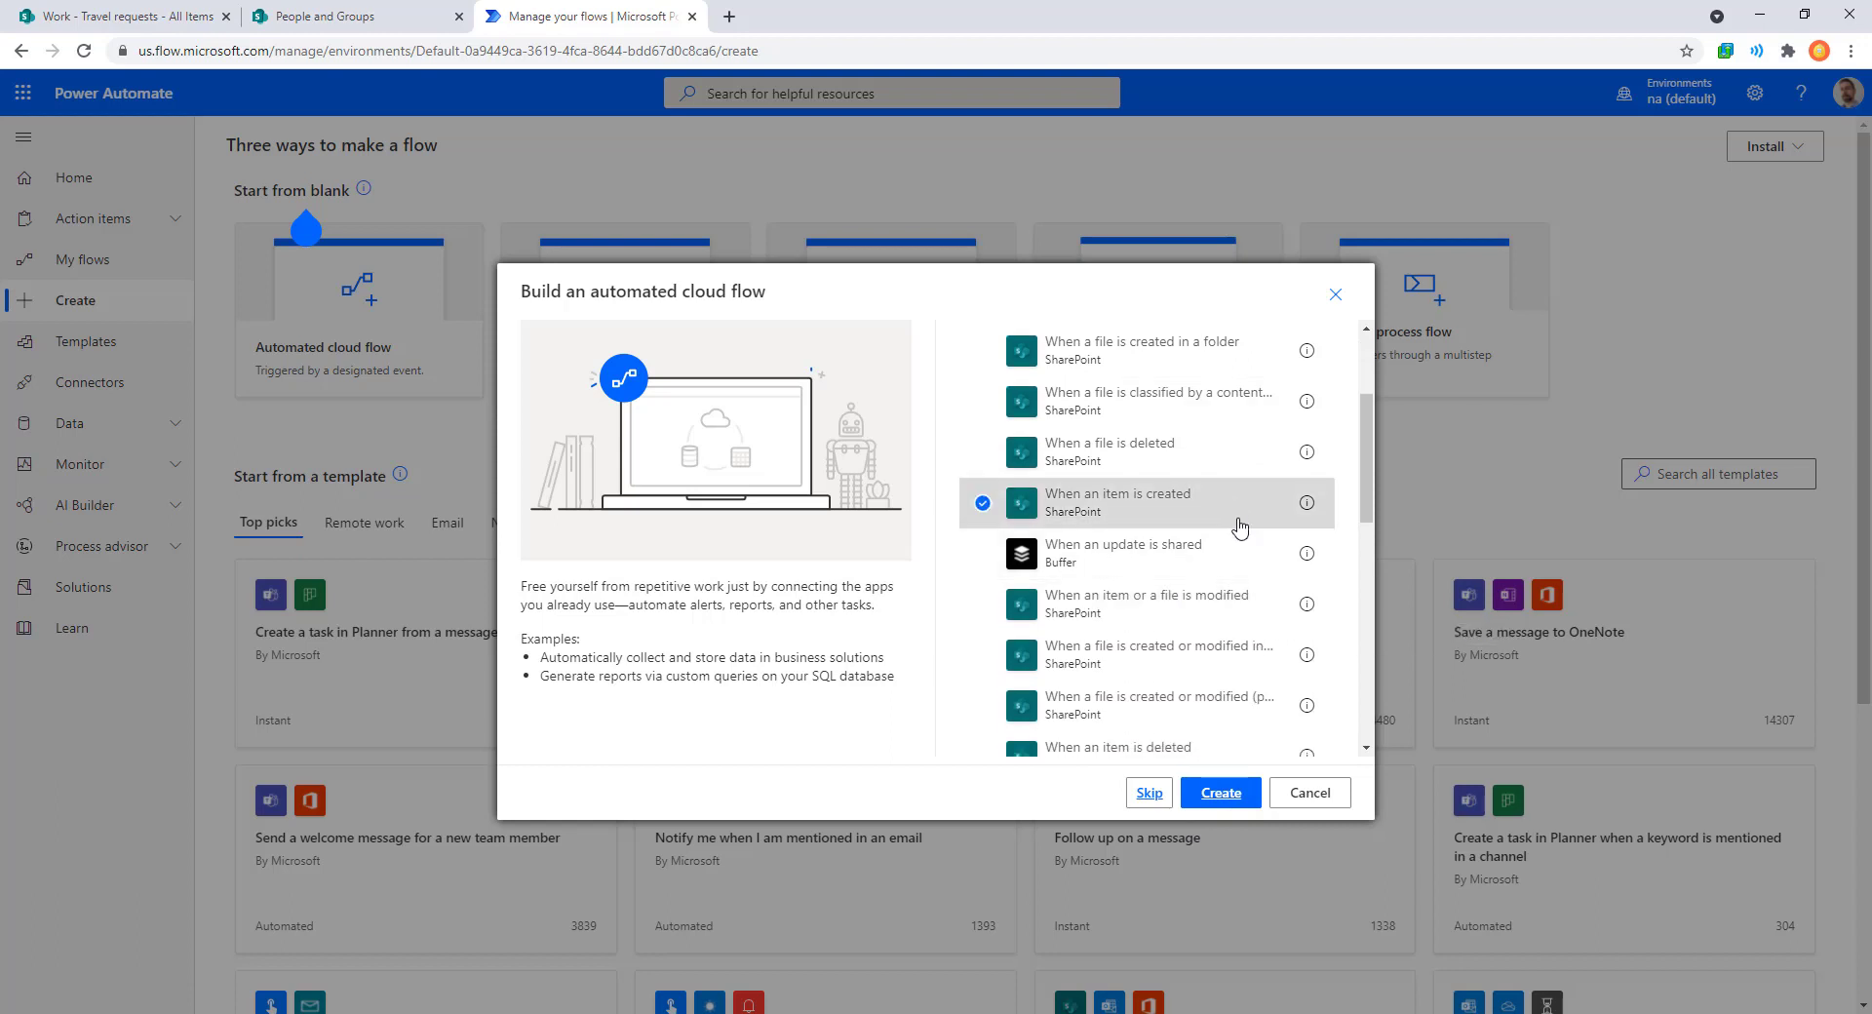
click(1220, 792)
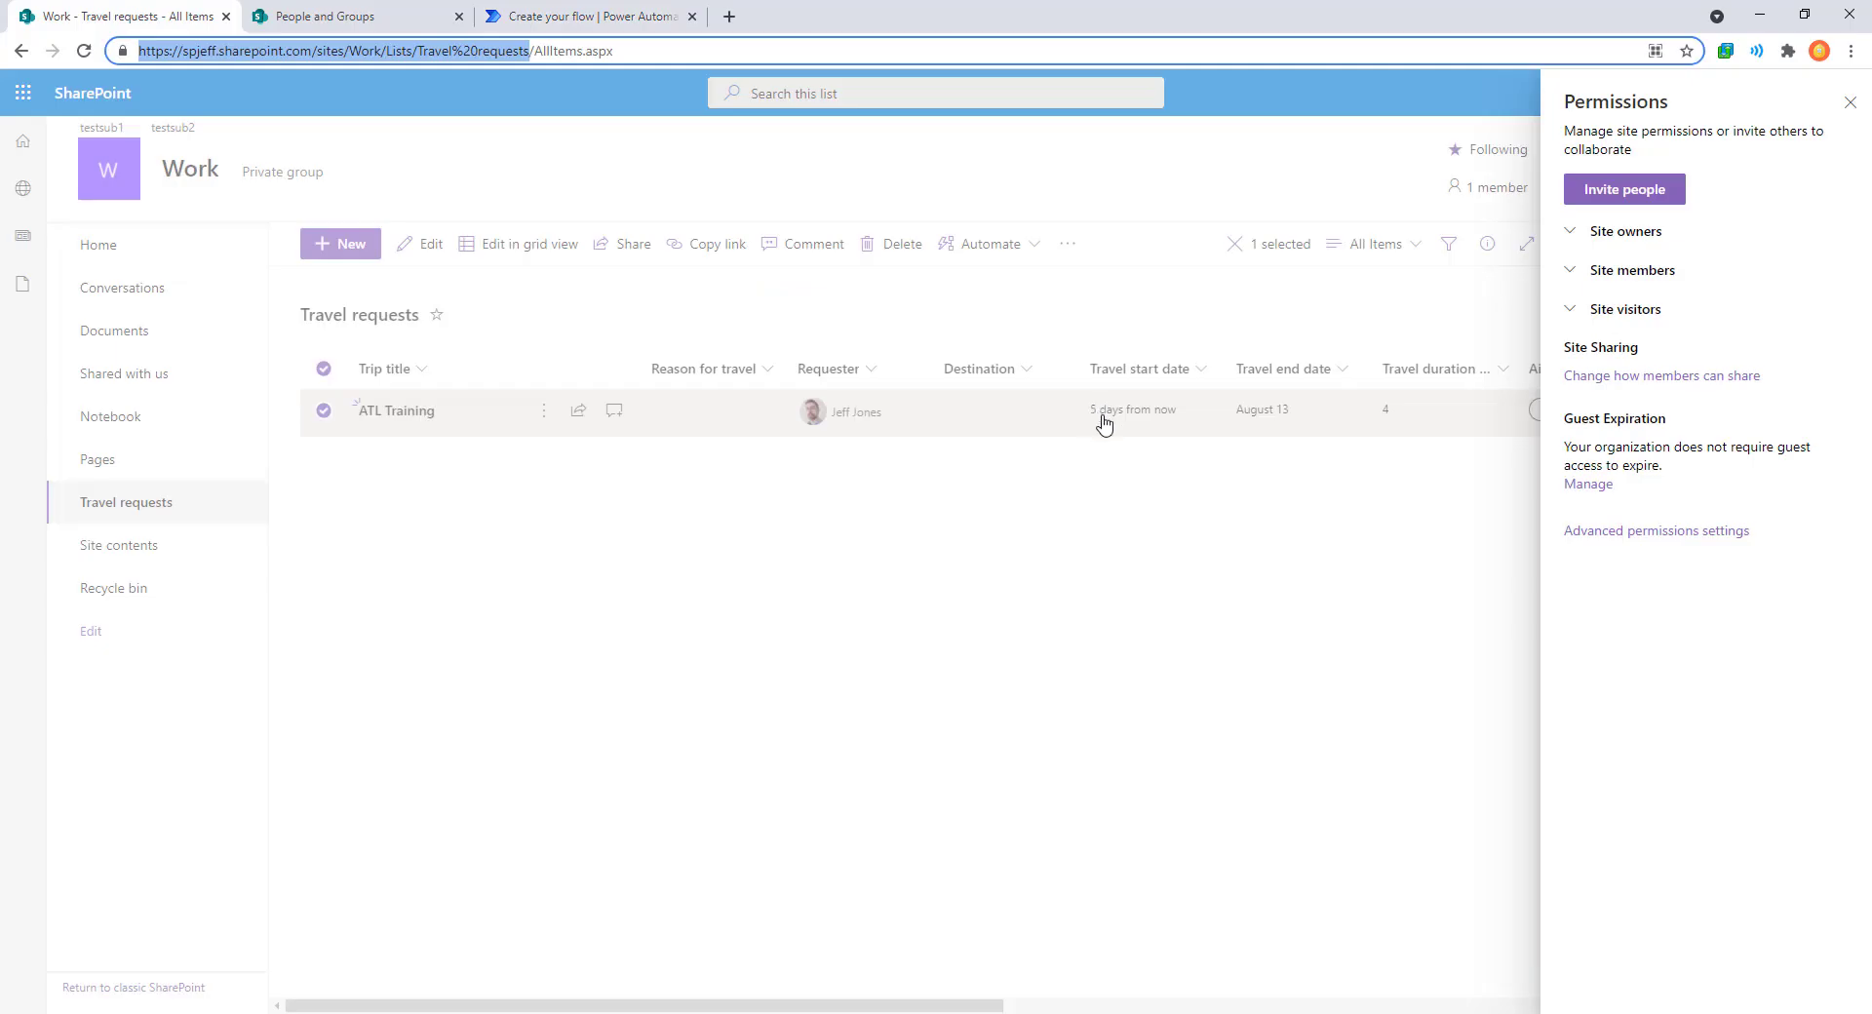
Point the When an item is created trigger at the Work site and its Travel requests list.
click(620, 21)
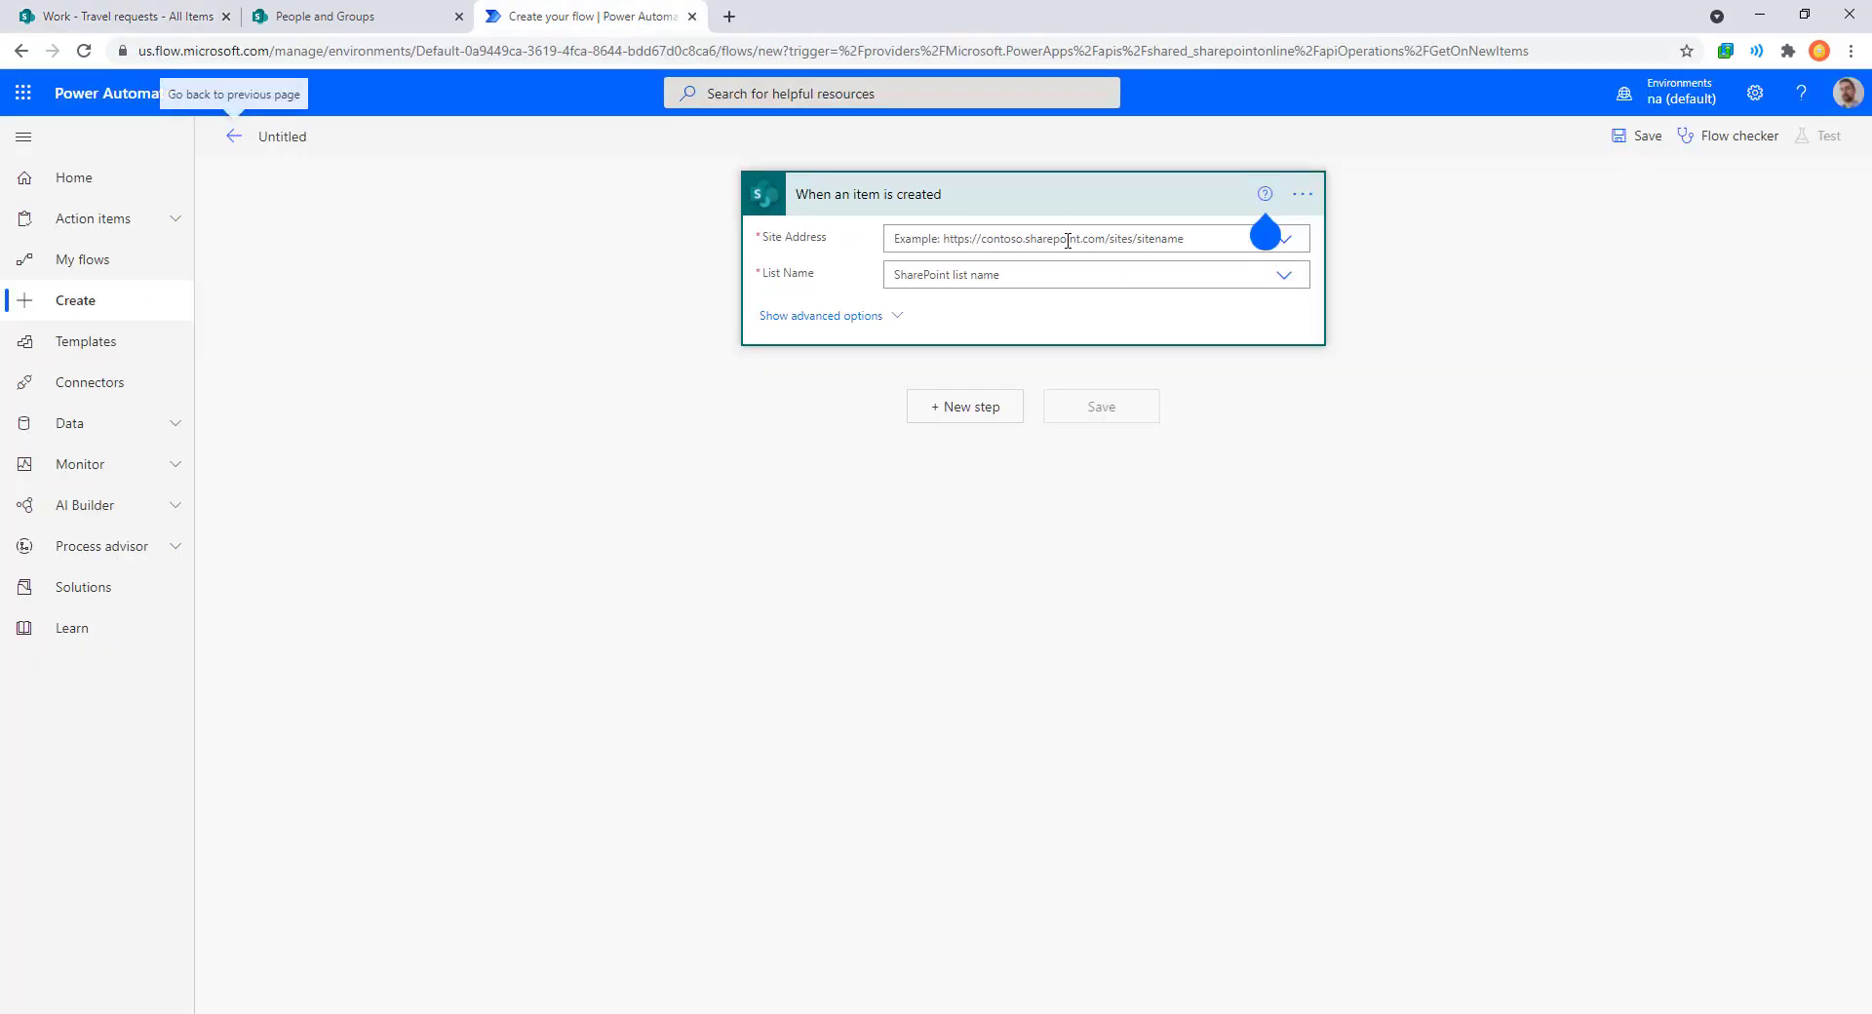
click(1117, 249)
text(https://spjeff.sharepoint.com/sites/Work/Lists/Travel%20requests)
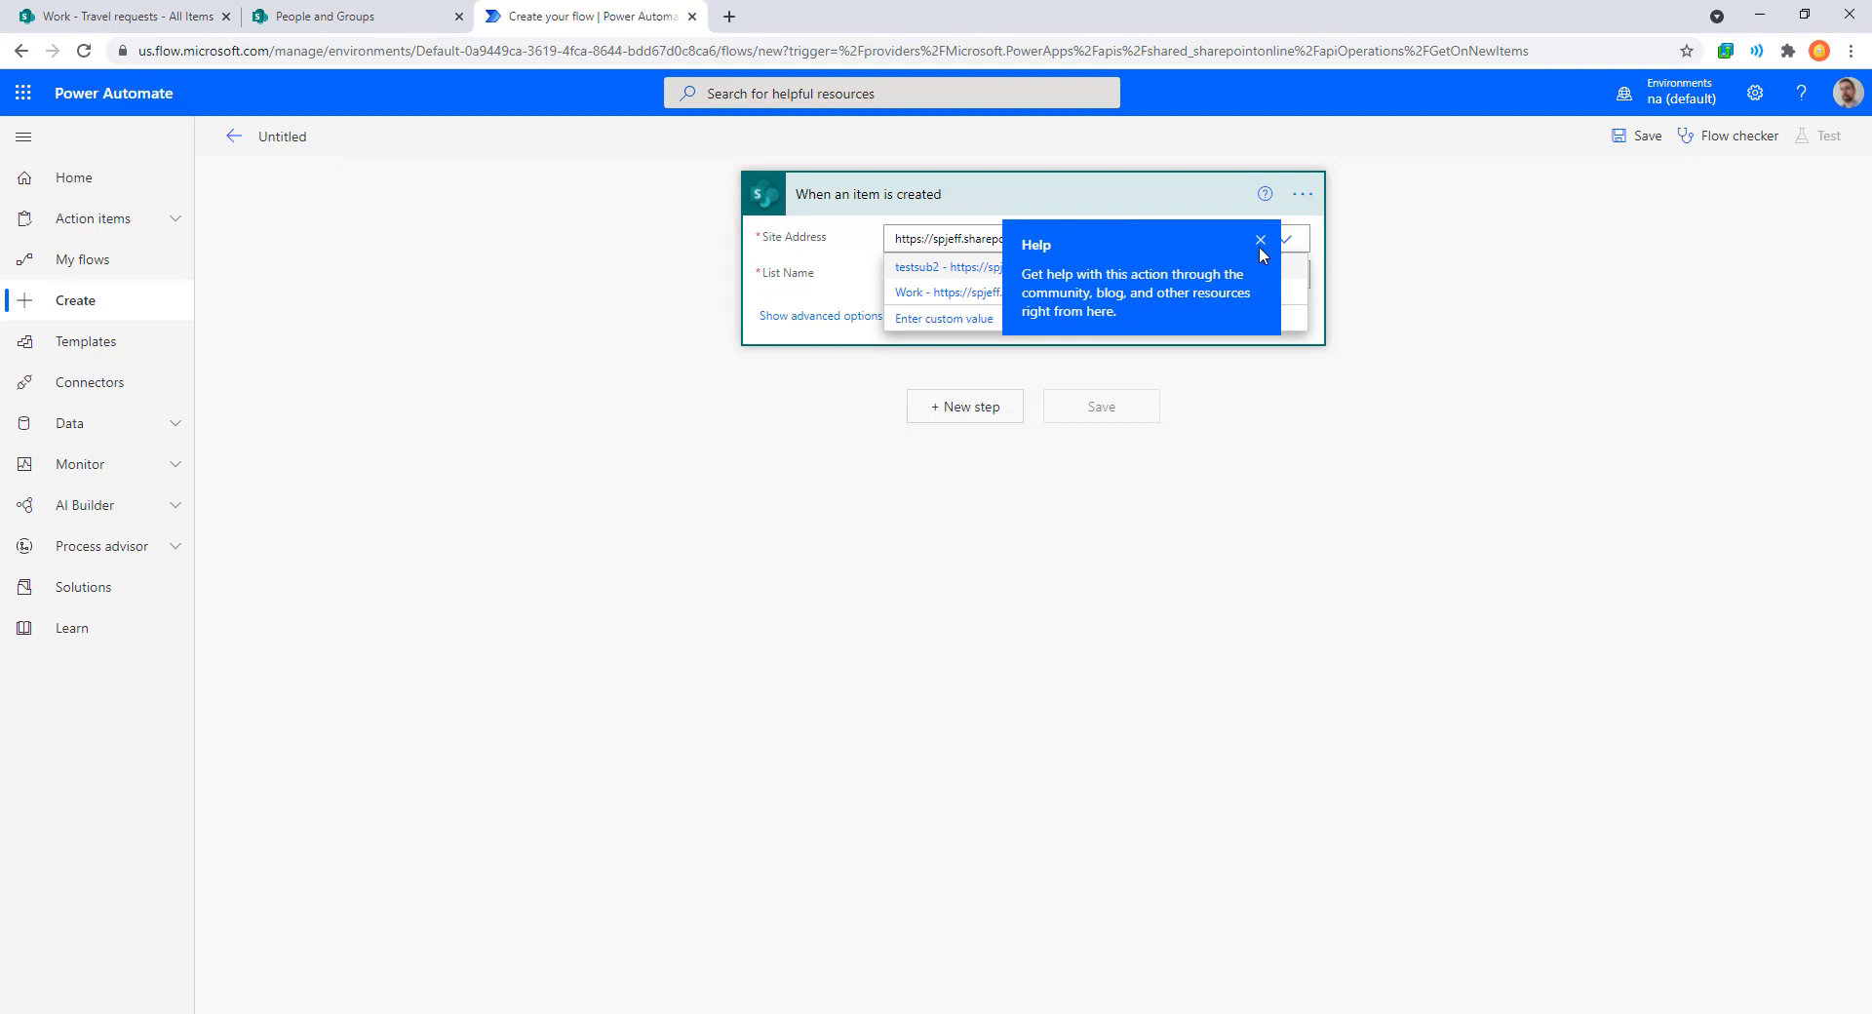
click(1259, 242)
click(1112, 245)
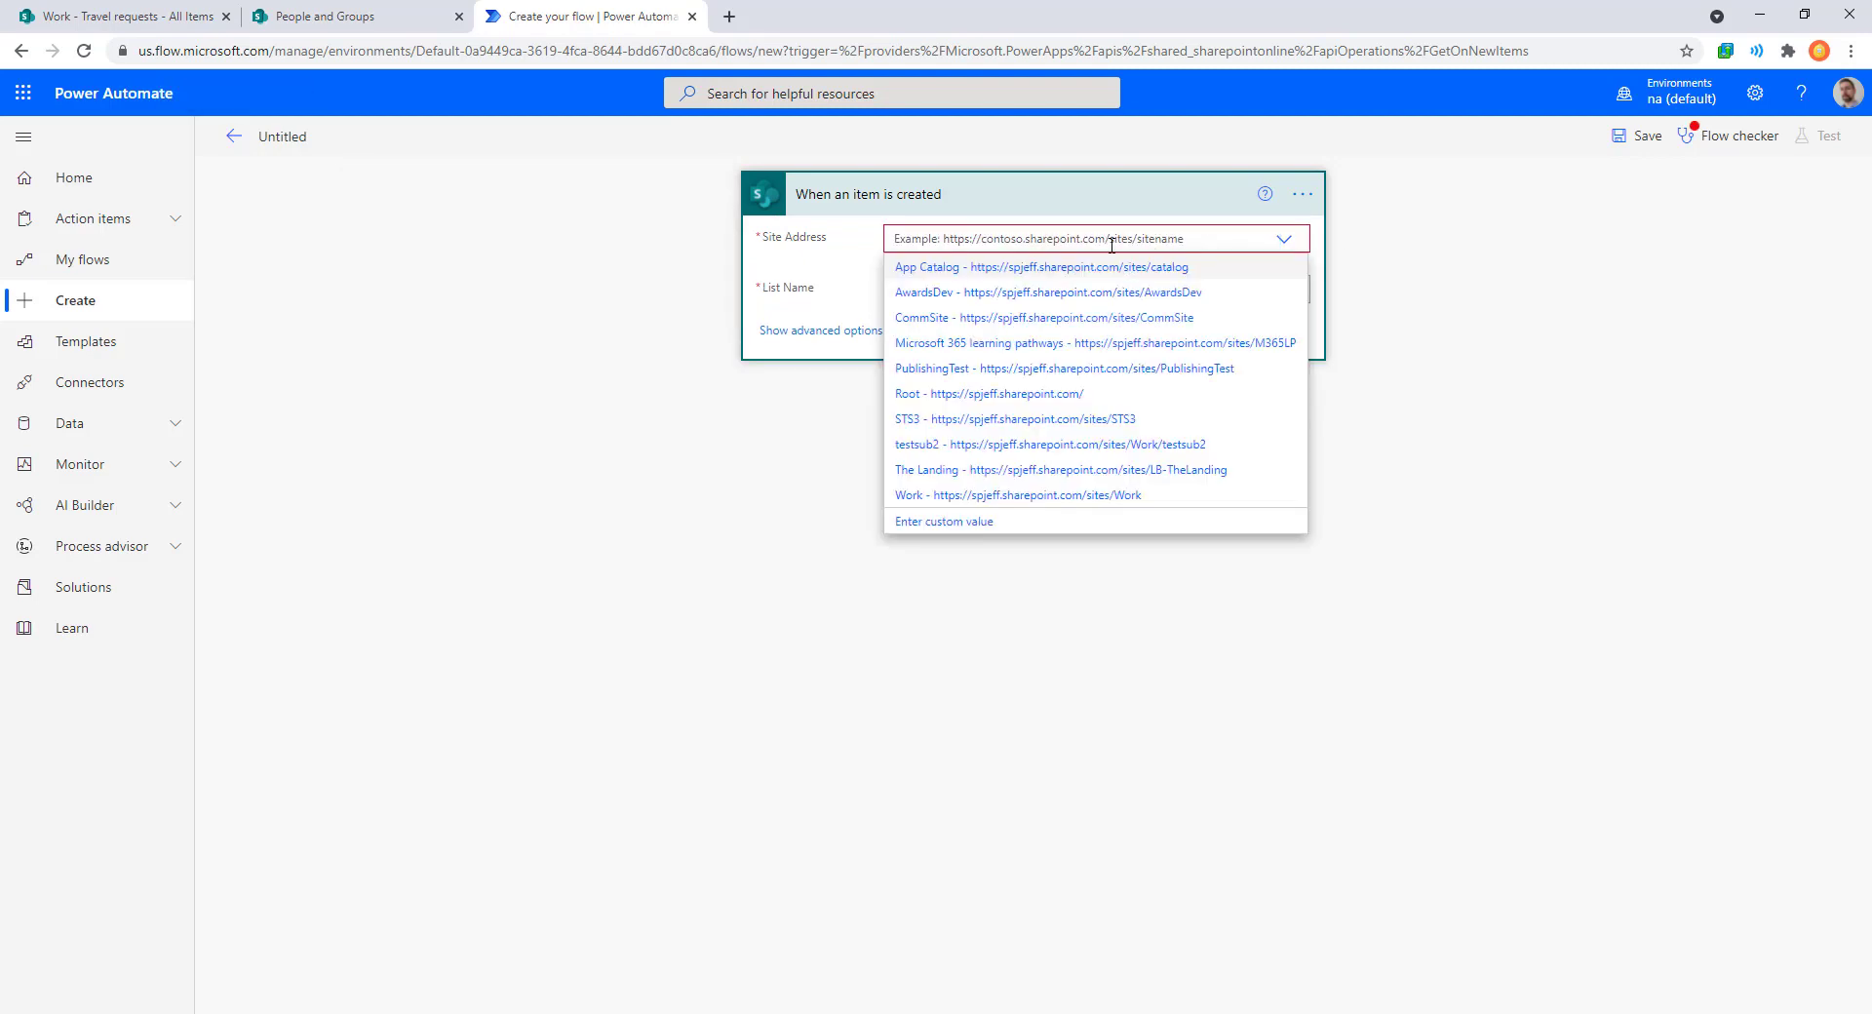
text(https://spjeff.sharepoint.com/sites/Work/Lists/Travel%20requests)
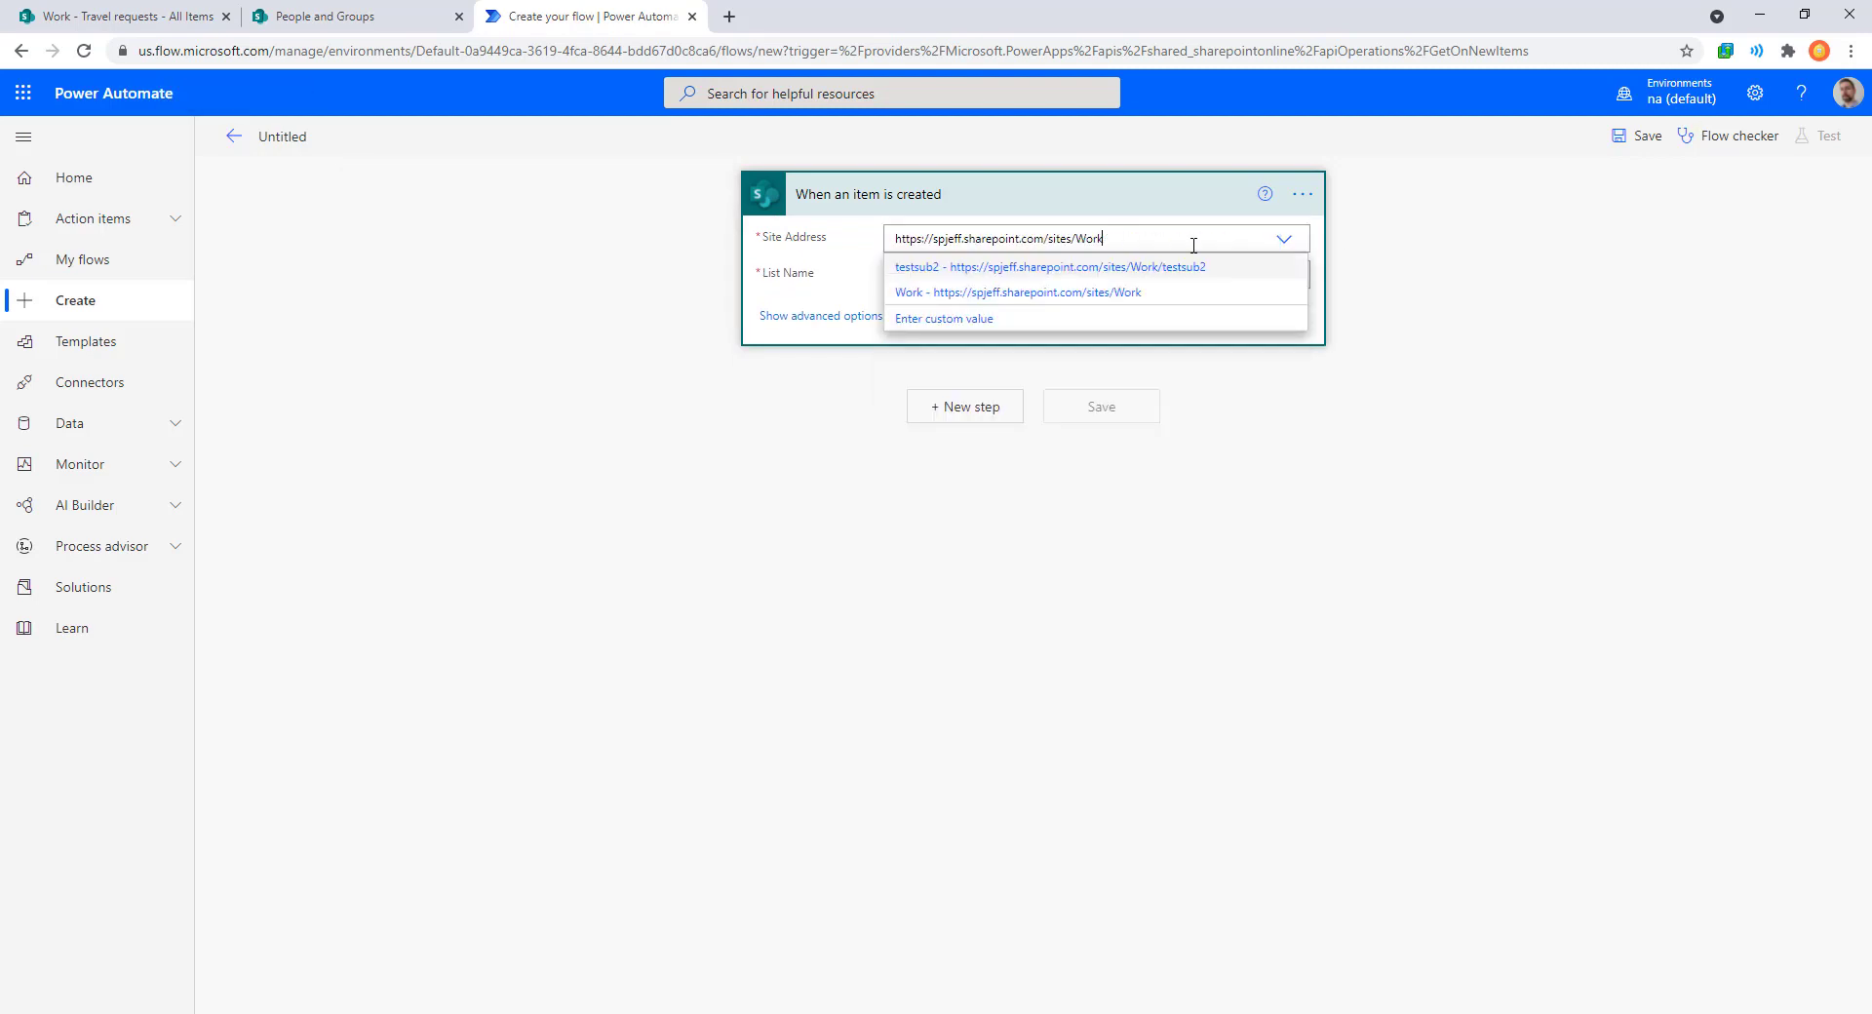
click(1126, 293)
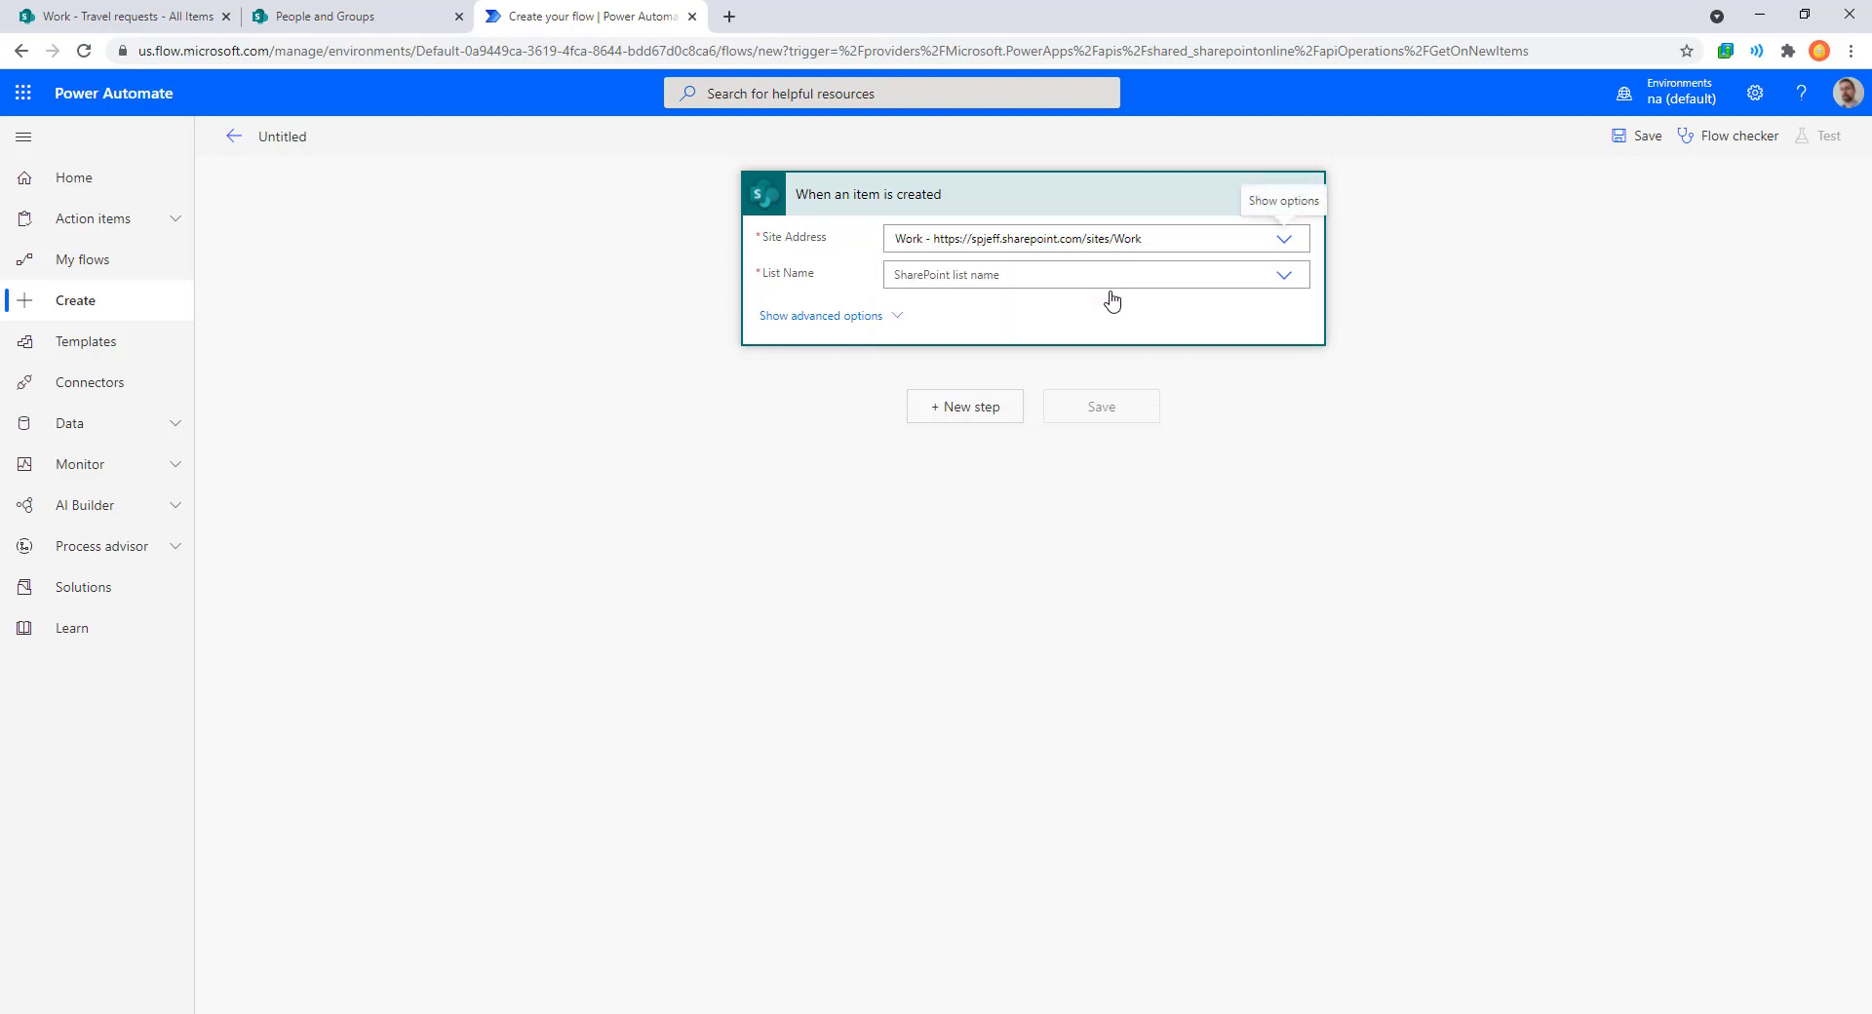
click(1112, 281)
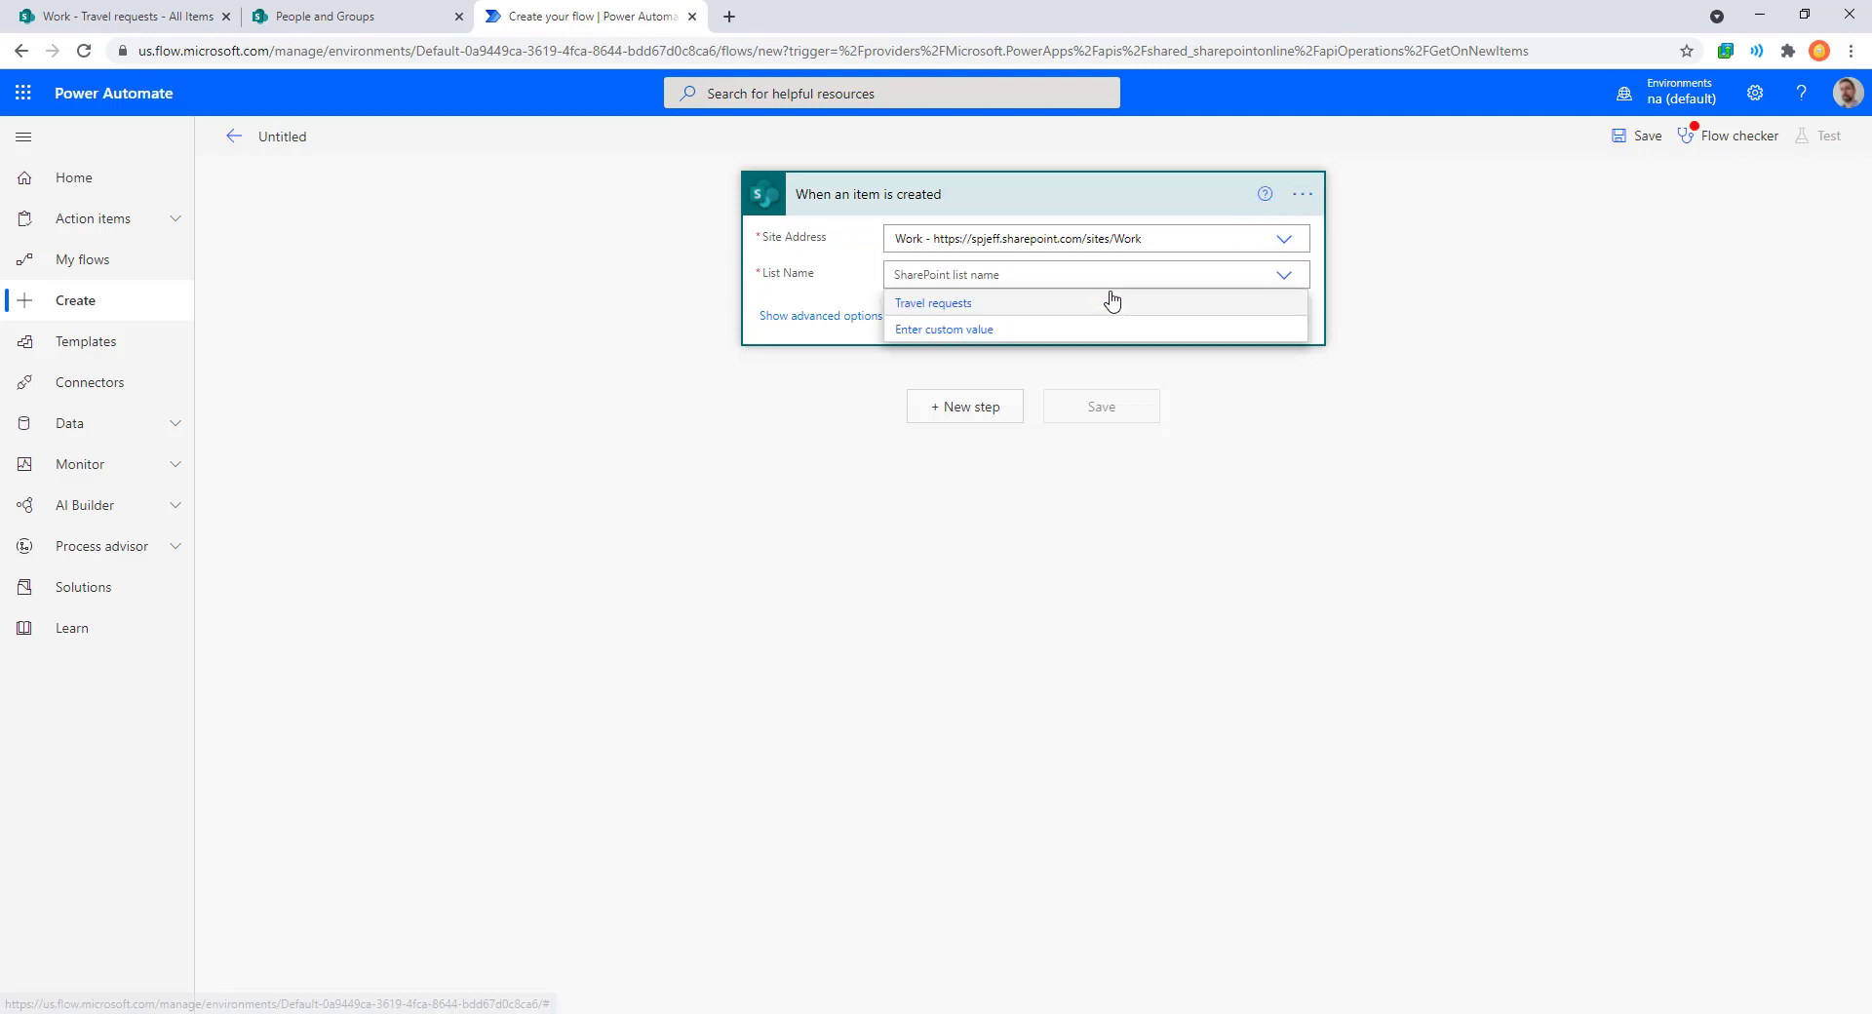
click(945, 308)
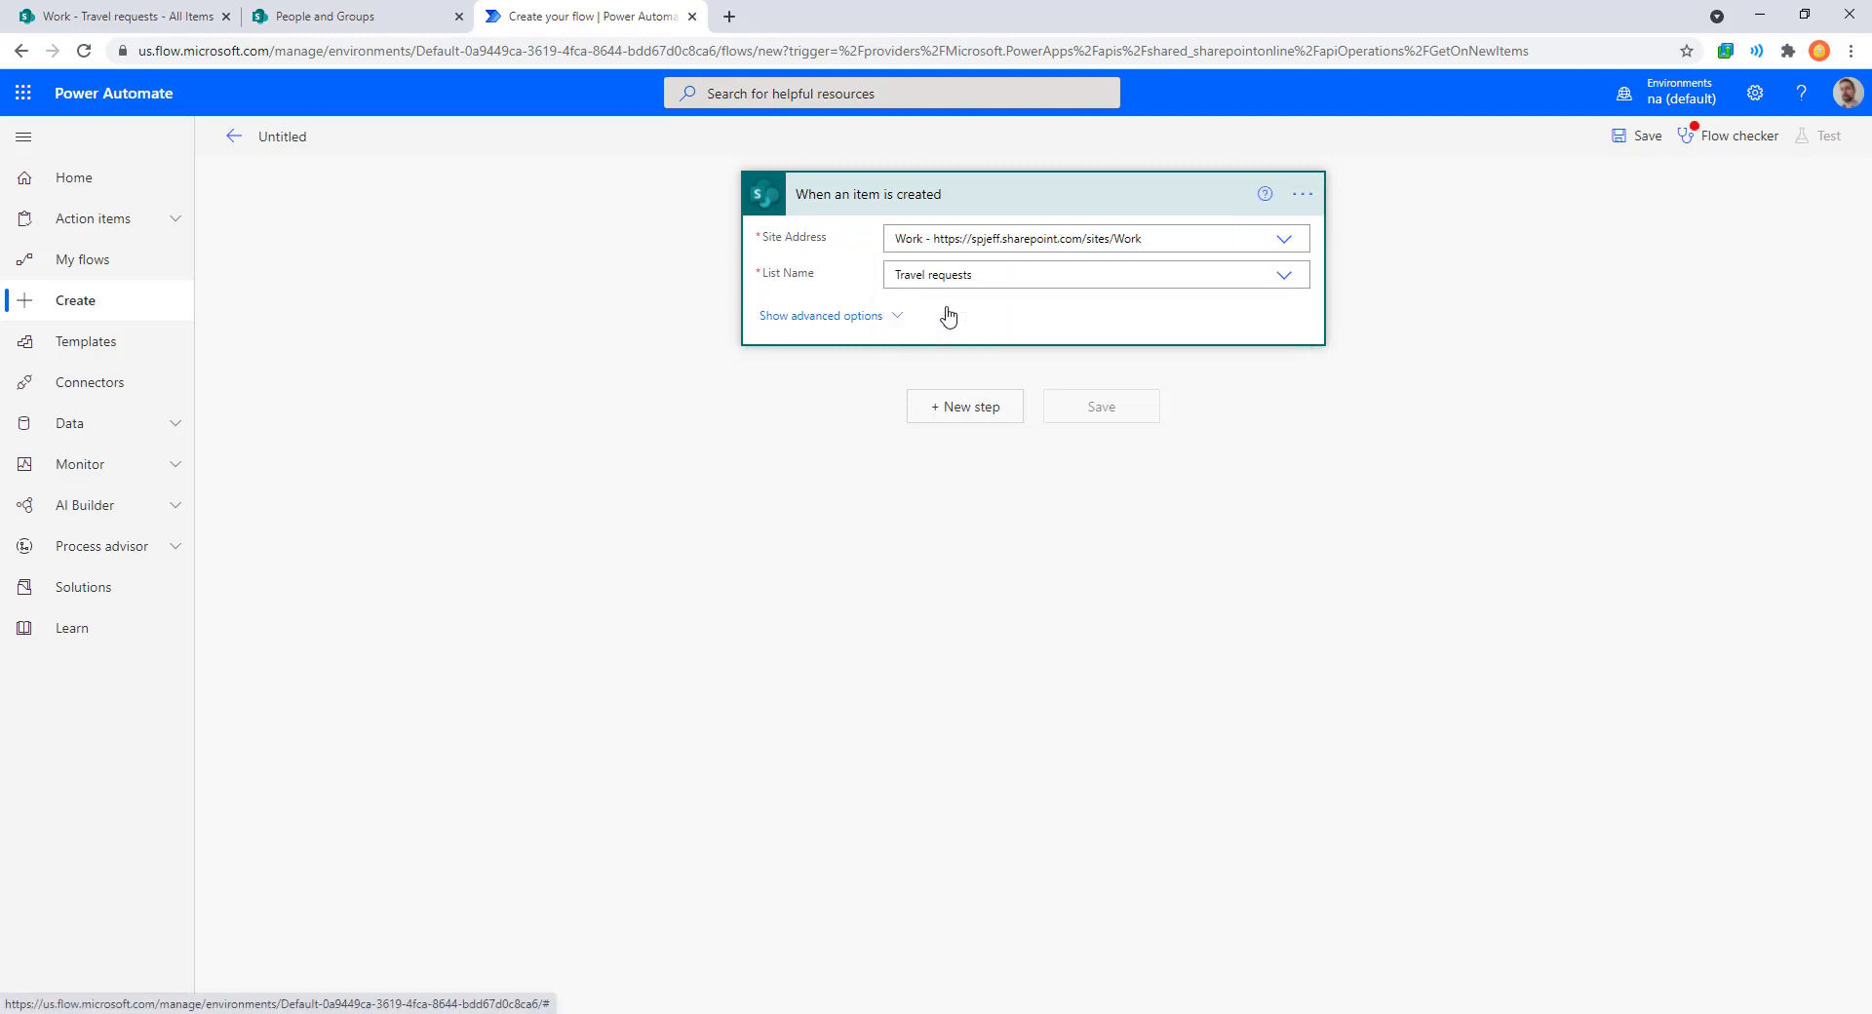
Add the SharePoint action Grant access to an item or a folder after the trigger.
click(965, 414)
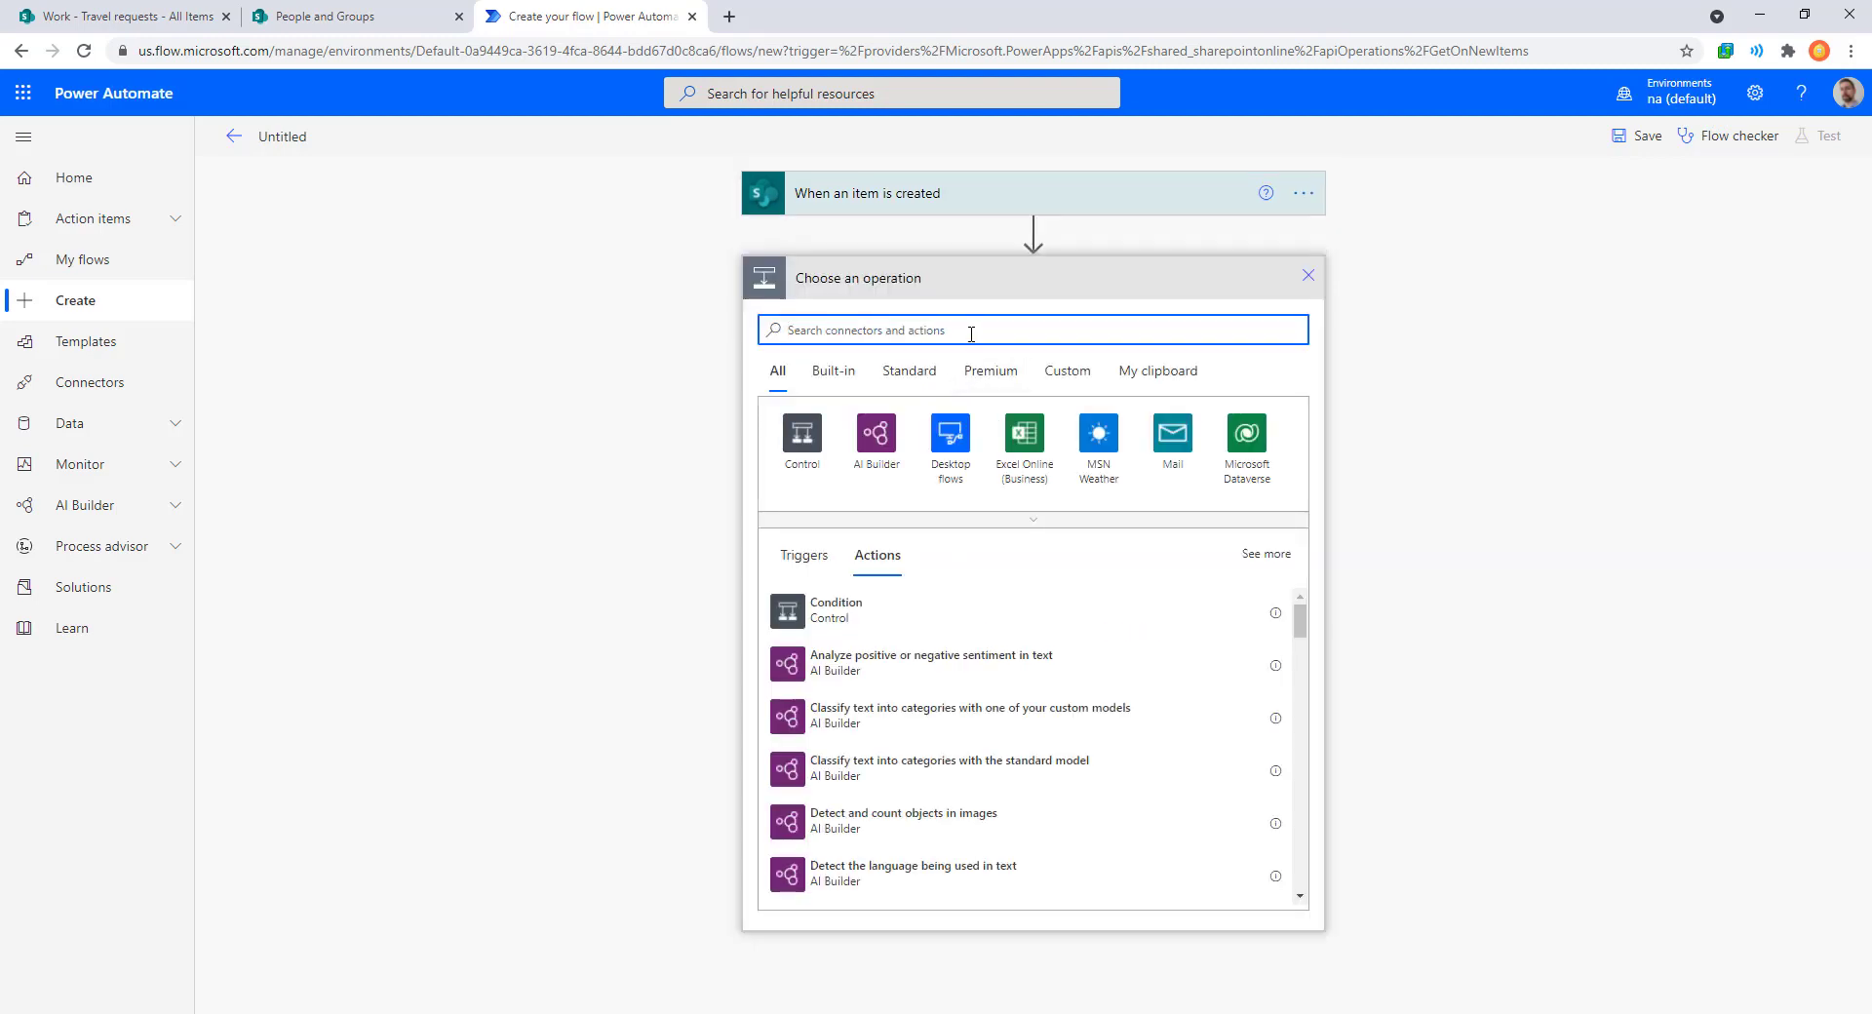
text(perm)
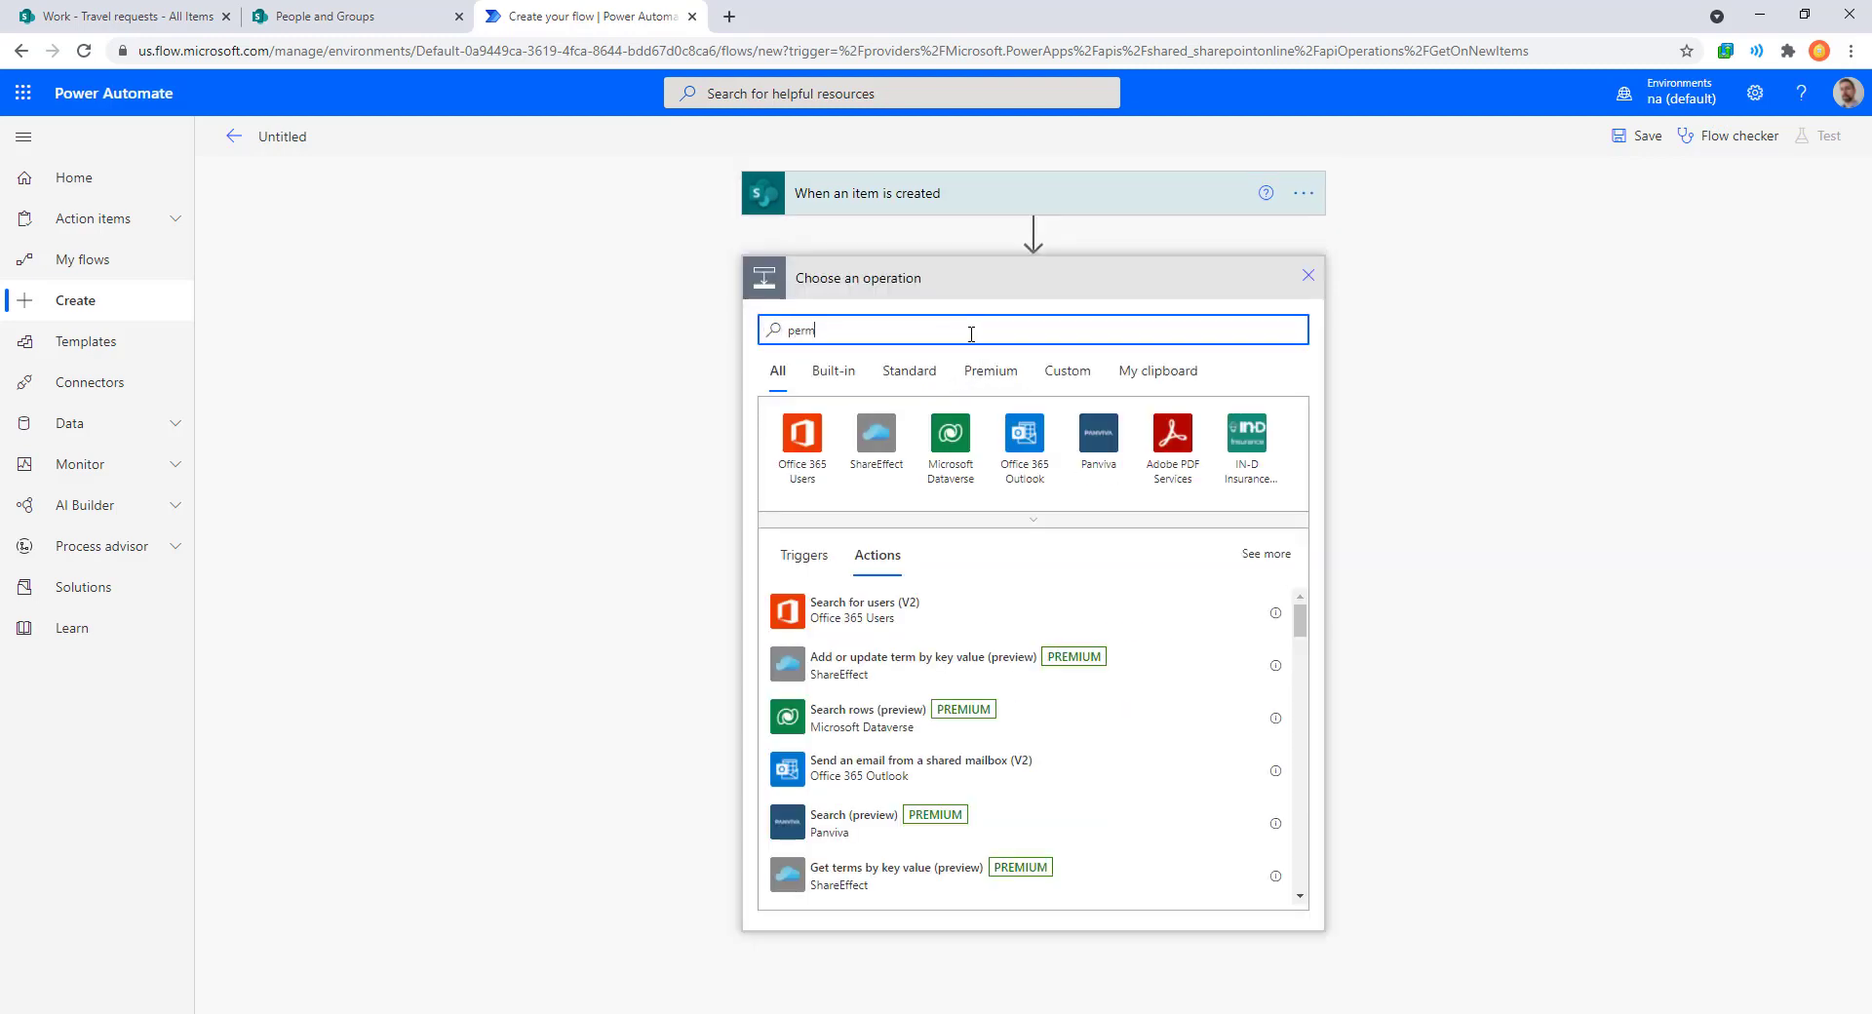
text(ission)
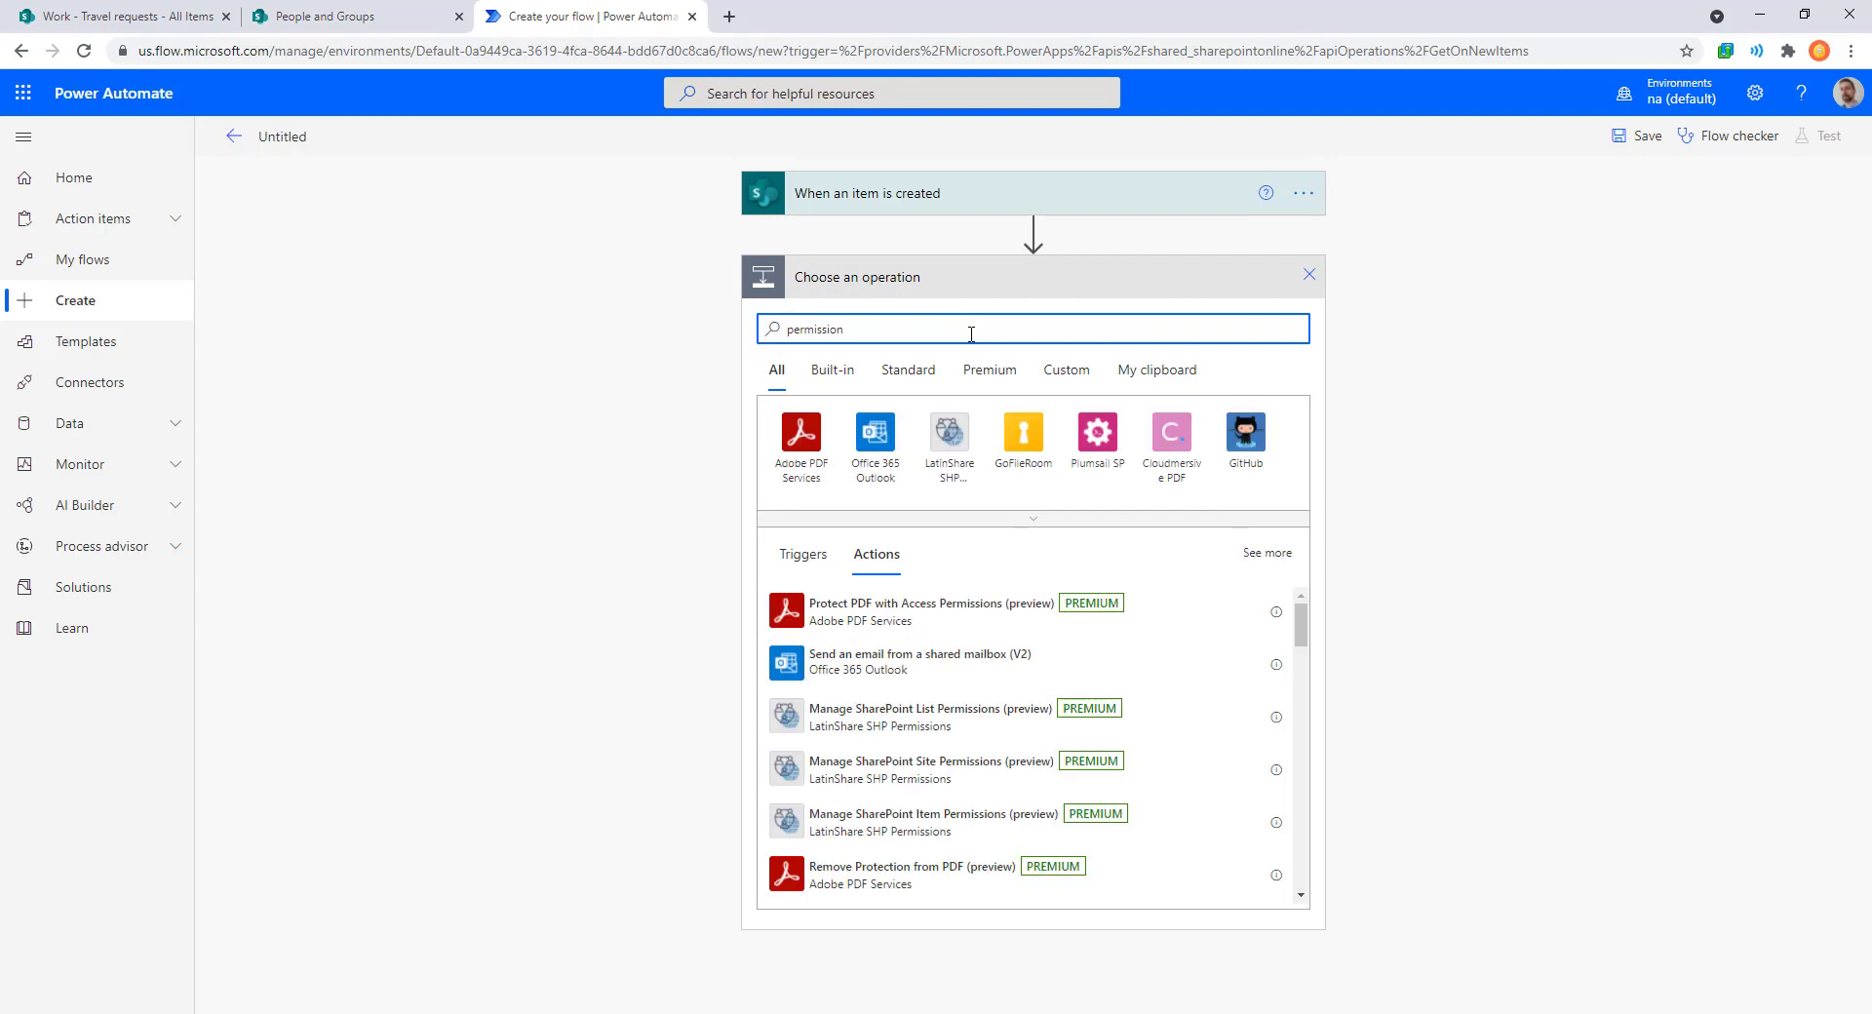
drag(971, 335, 770, 329)
text(grant)
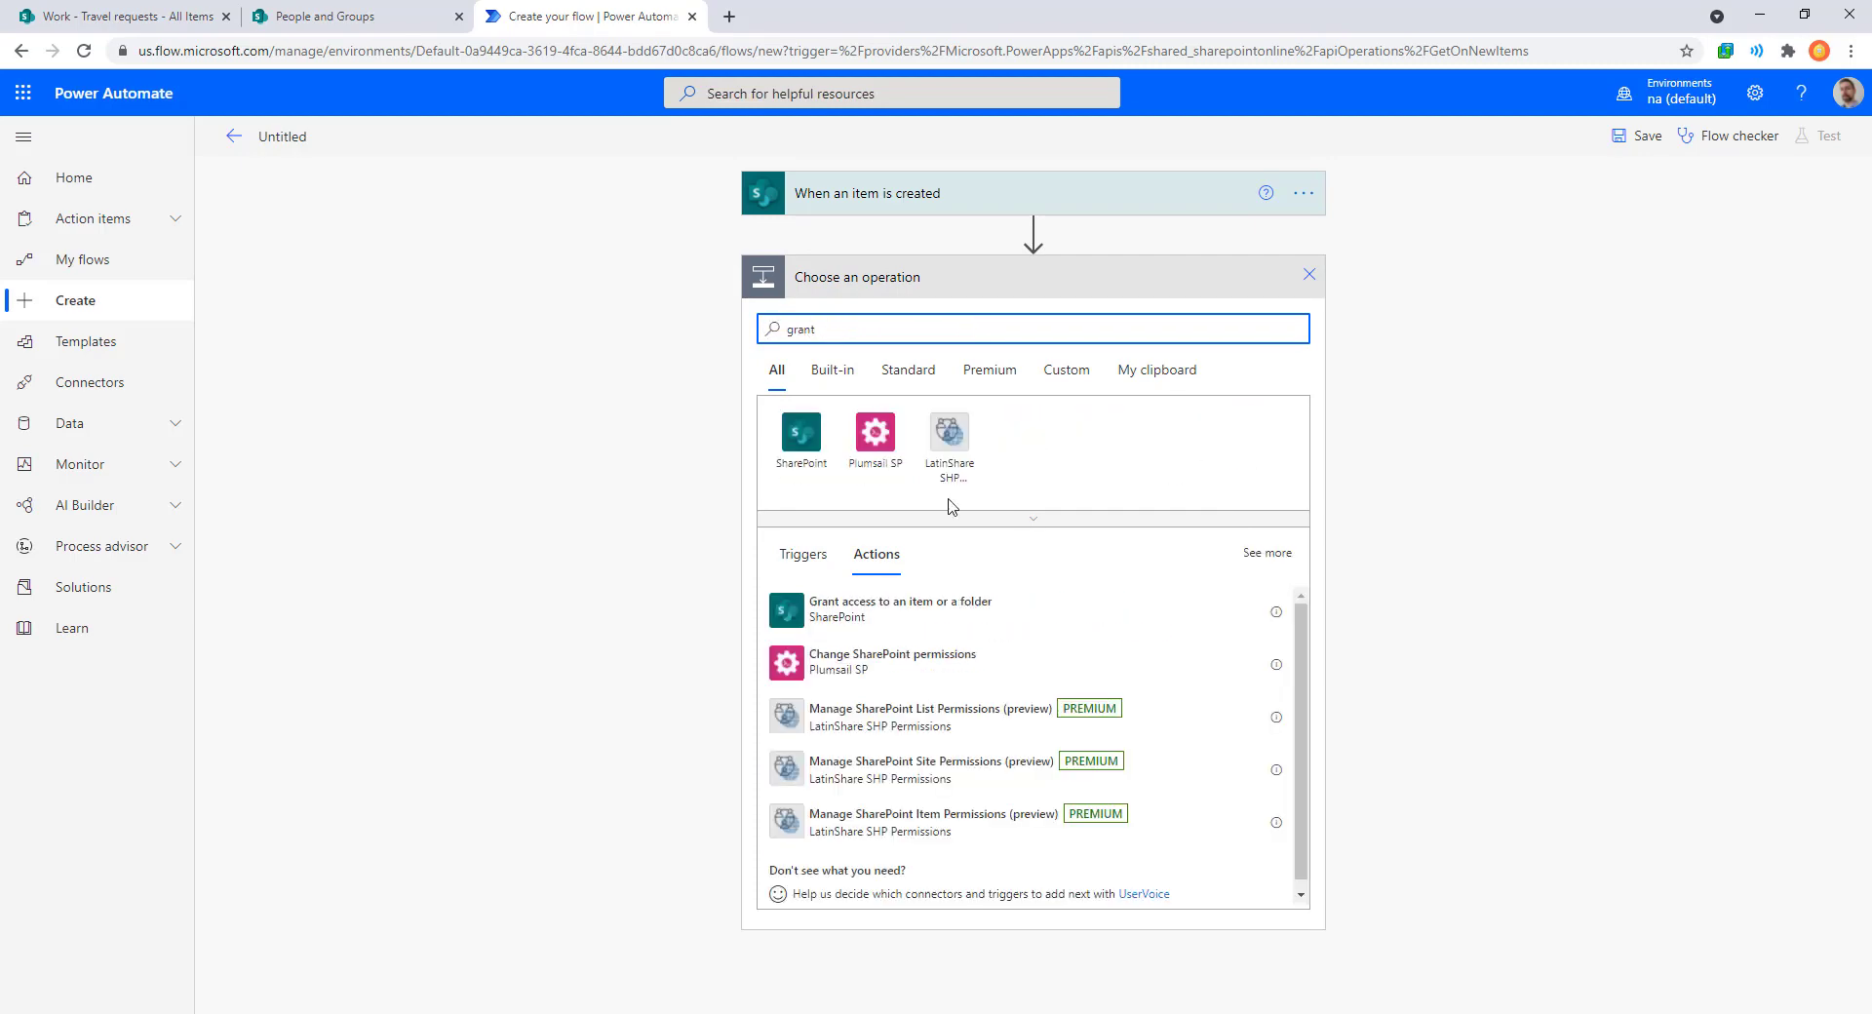
scroll(995, 633, down, 1)
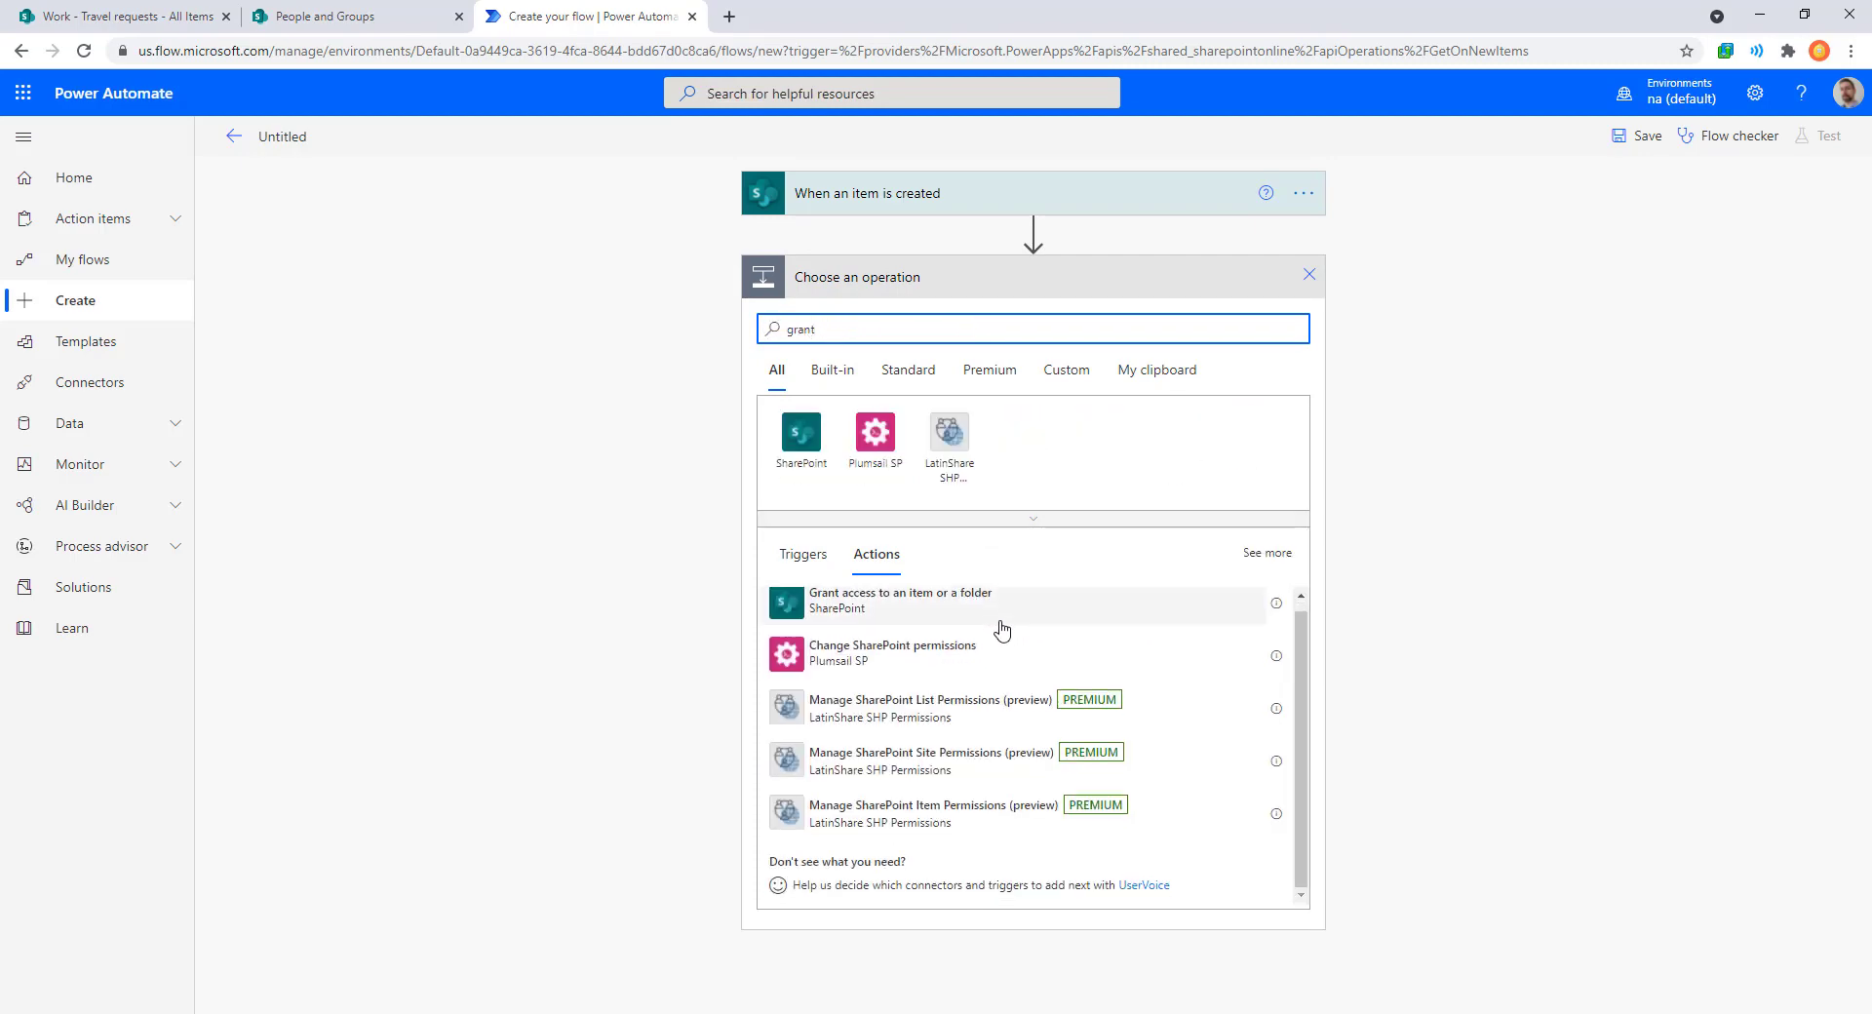
click(943, 613)
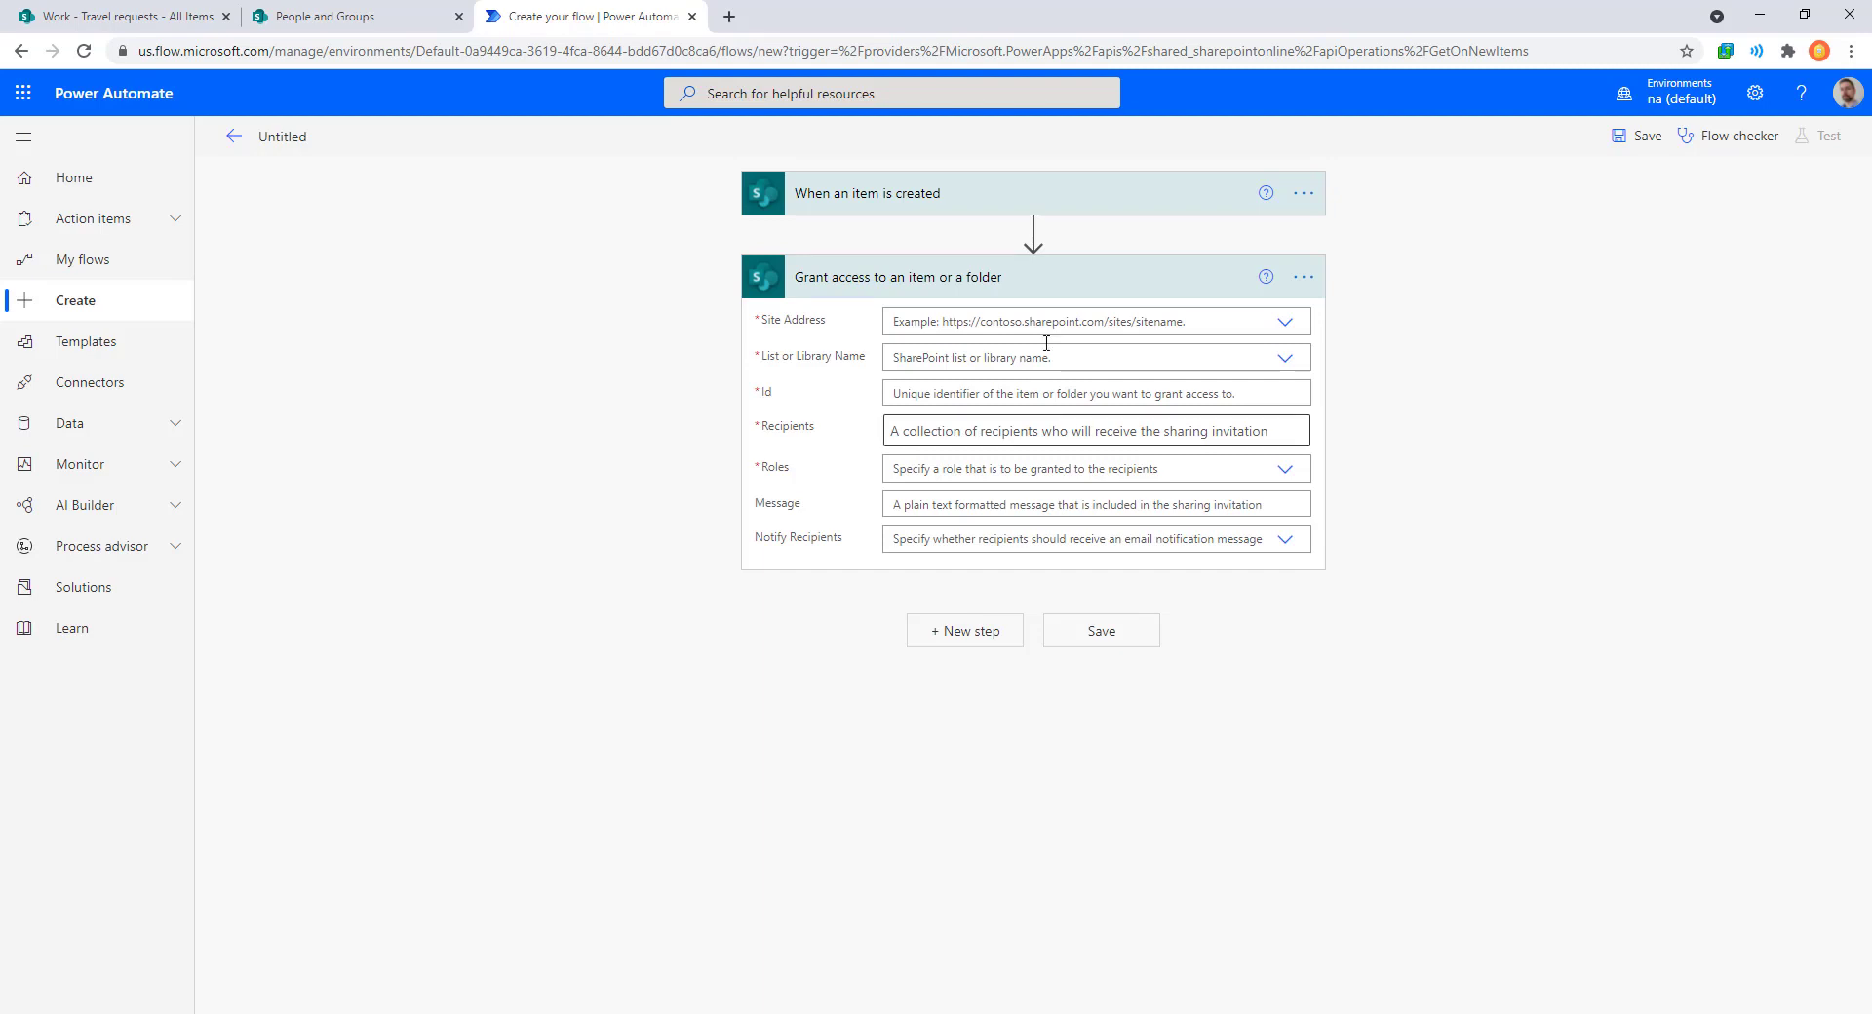
Insert the SharePoint action Stop sharing an item or a file between the trigger and the Grant access action.
click(1033, 231)
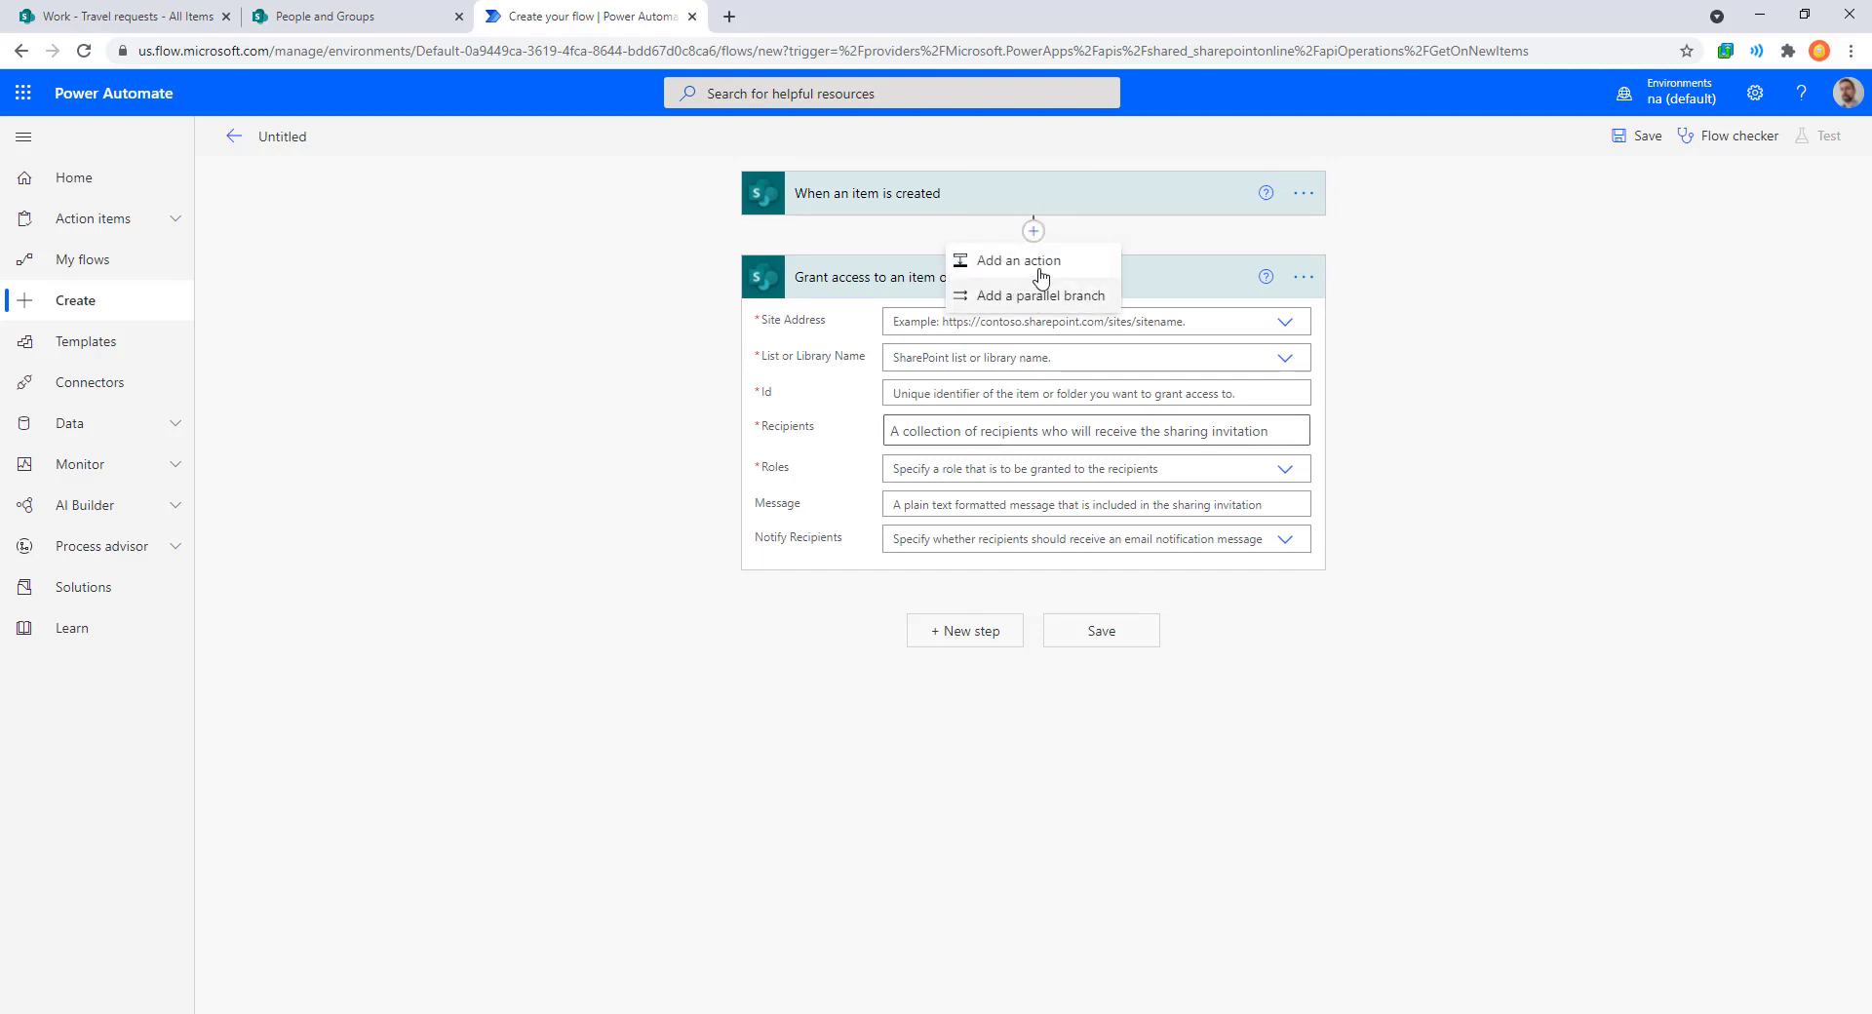
click(1034, 260)
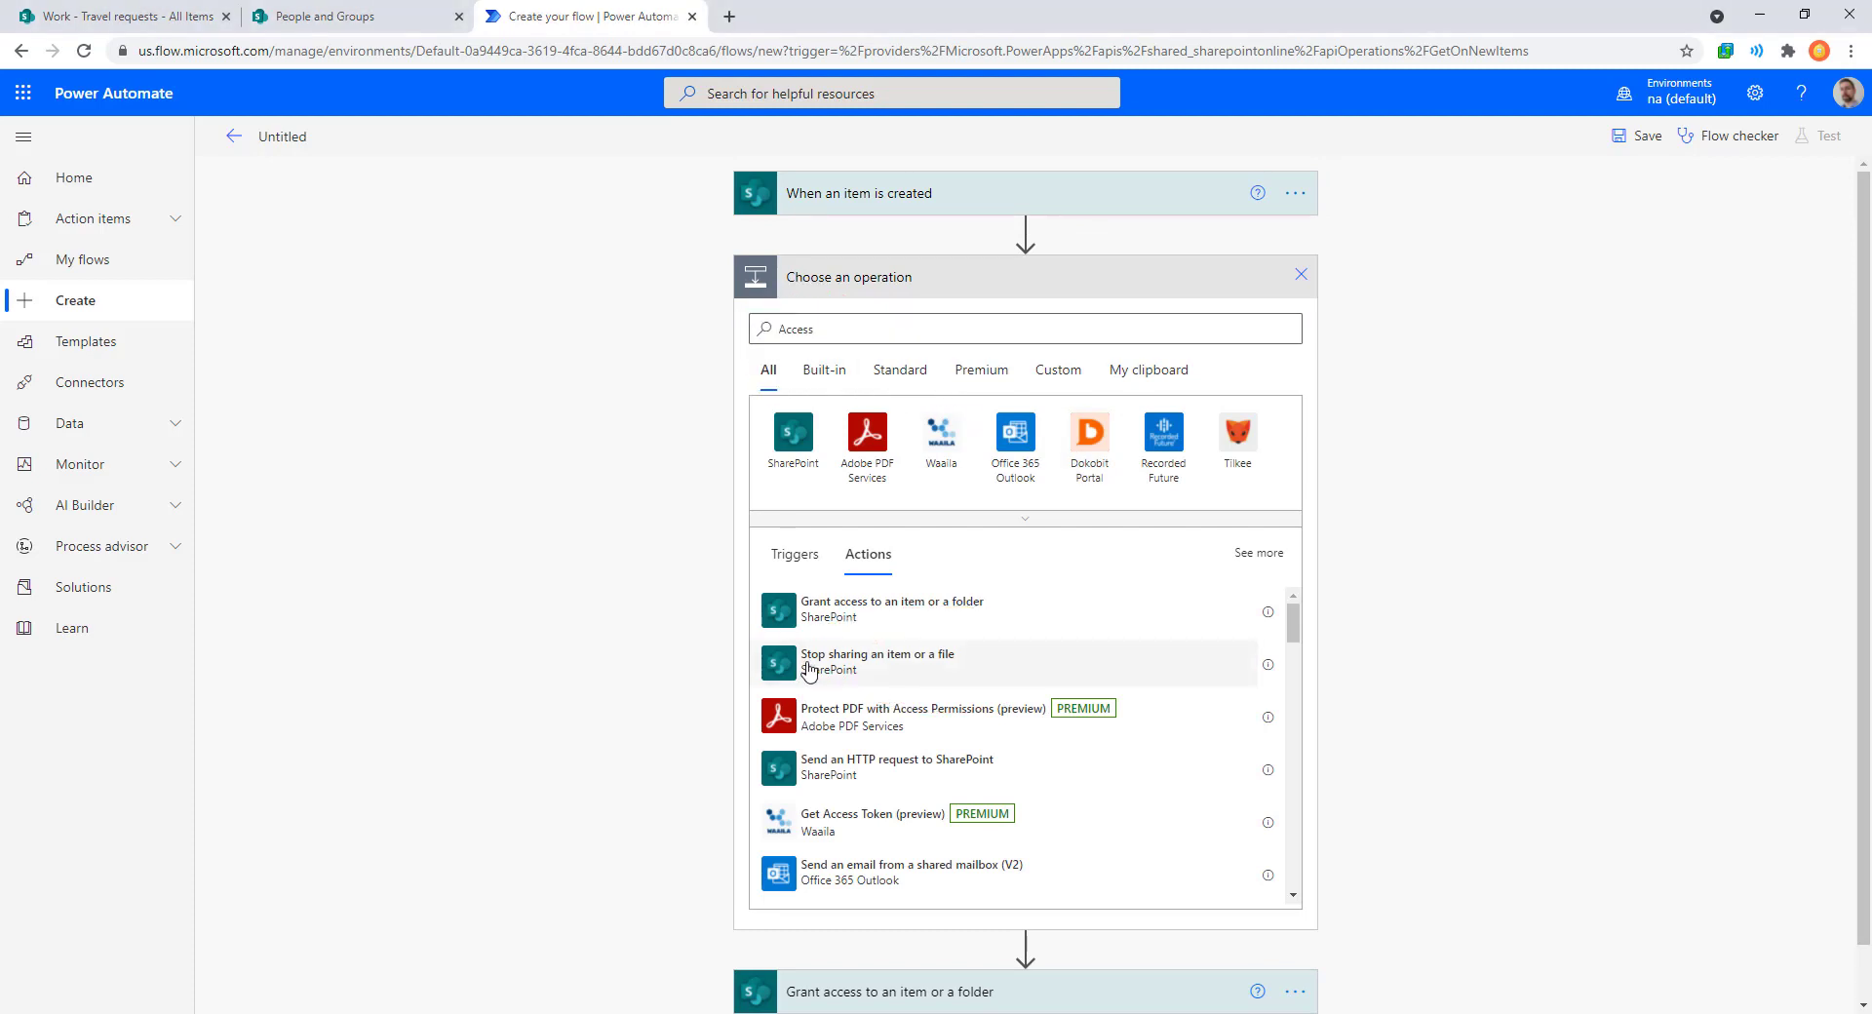
click(770, 667)
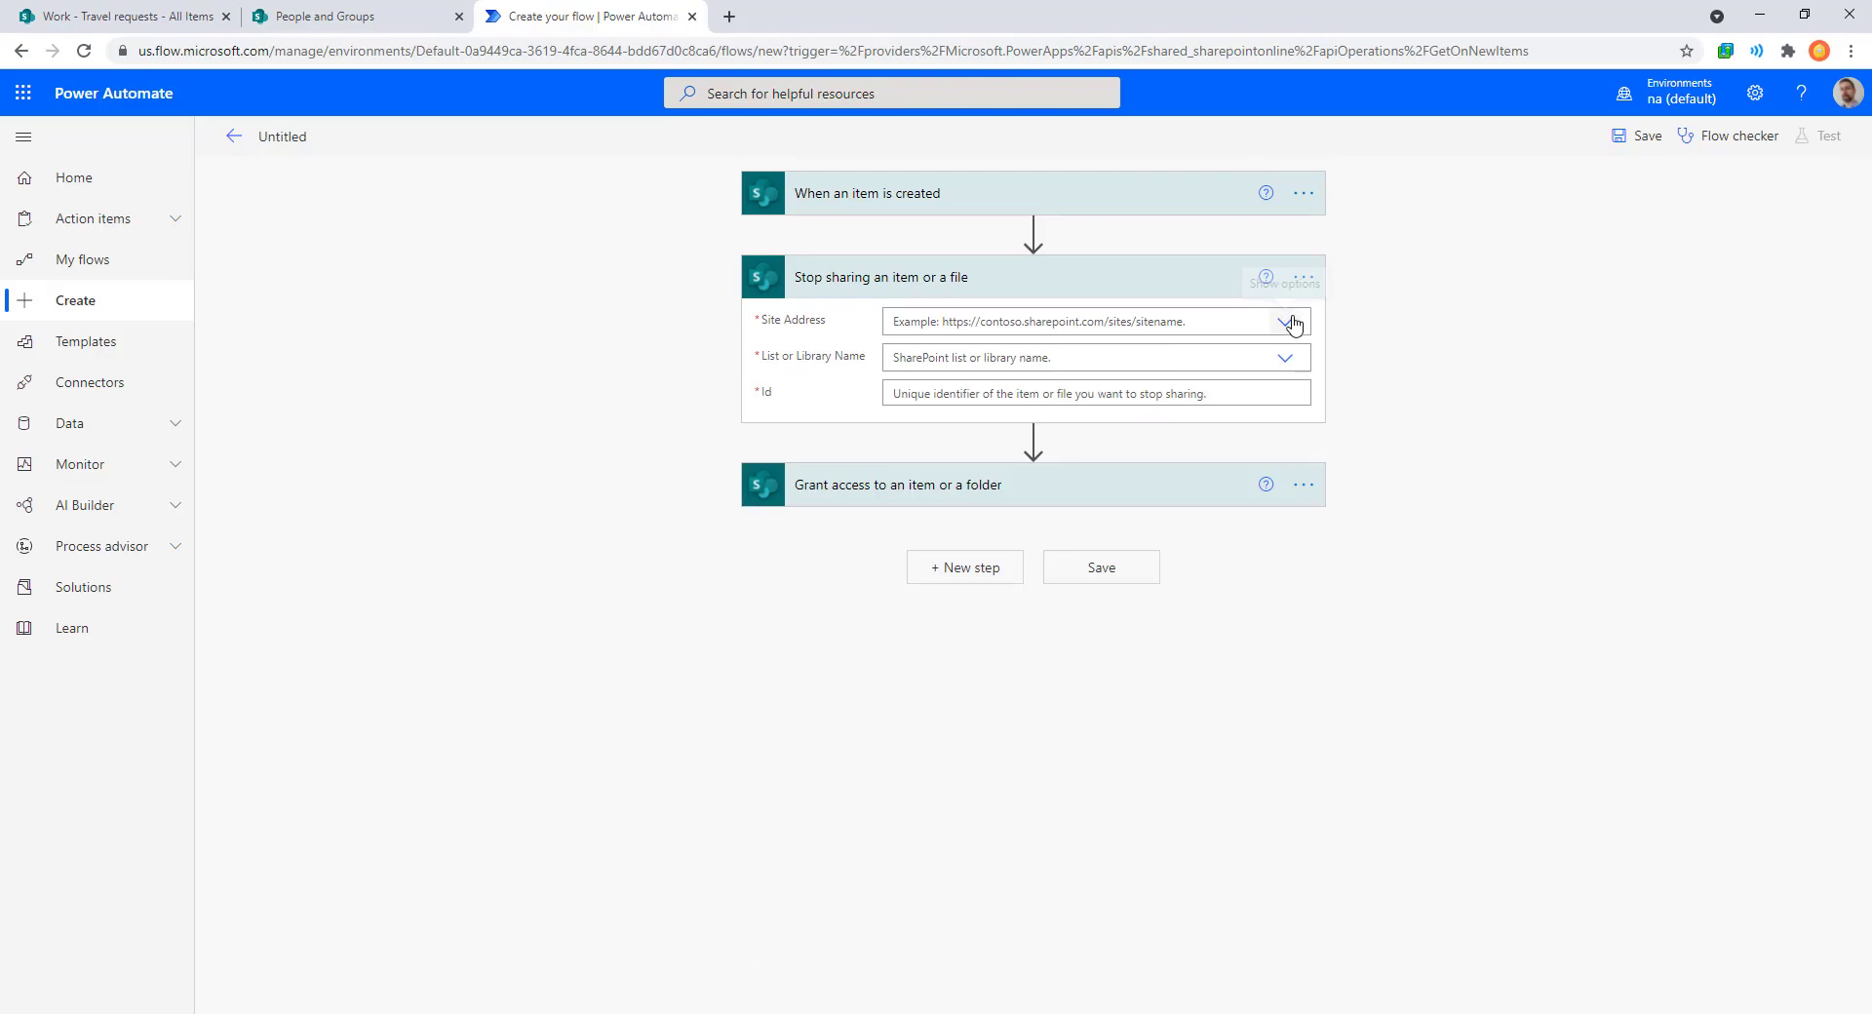
Copy the Work site's base URL from the Travel requests list page and use it to set the Stop sharing action's site address to Work.
click(207, 17)
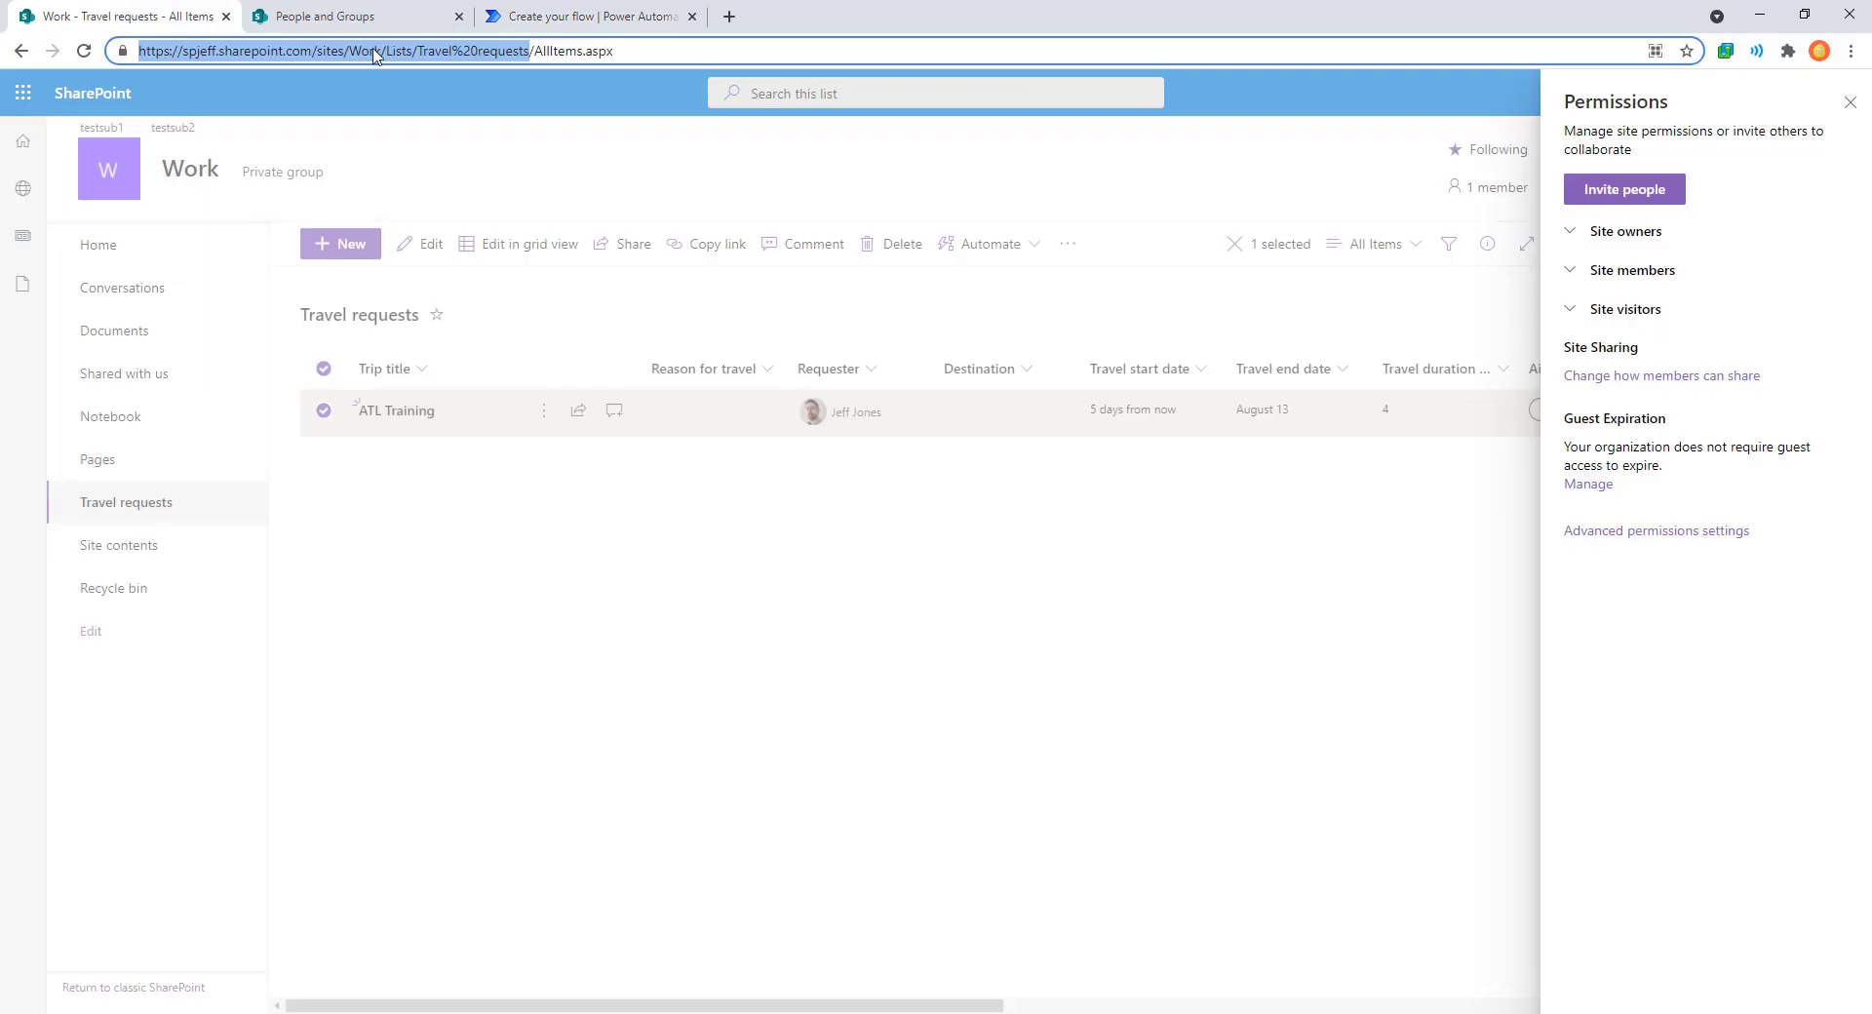
click(479, 54)
drag(378, 51, 137, 51)
key(ctrl+c)
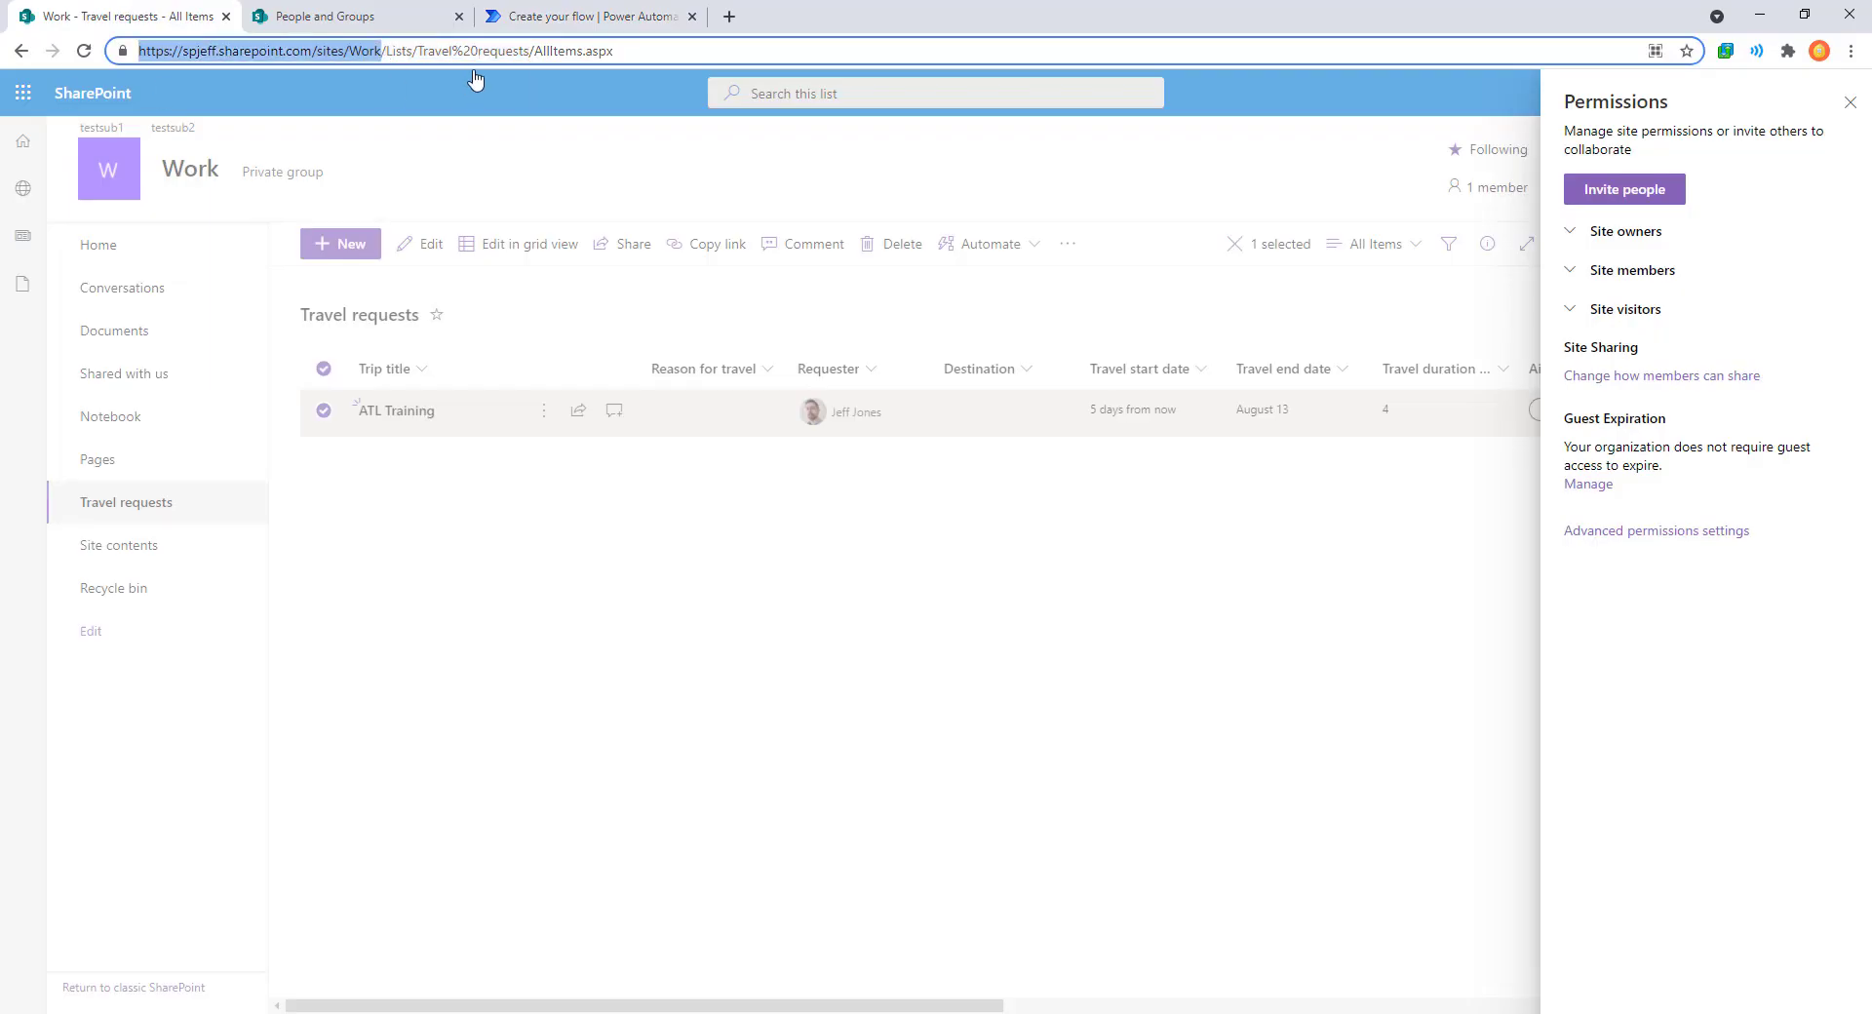
click(573, 17)
click(1048, 321)
key(ctrl+v)
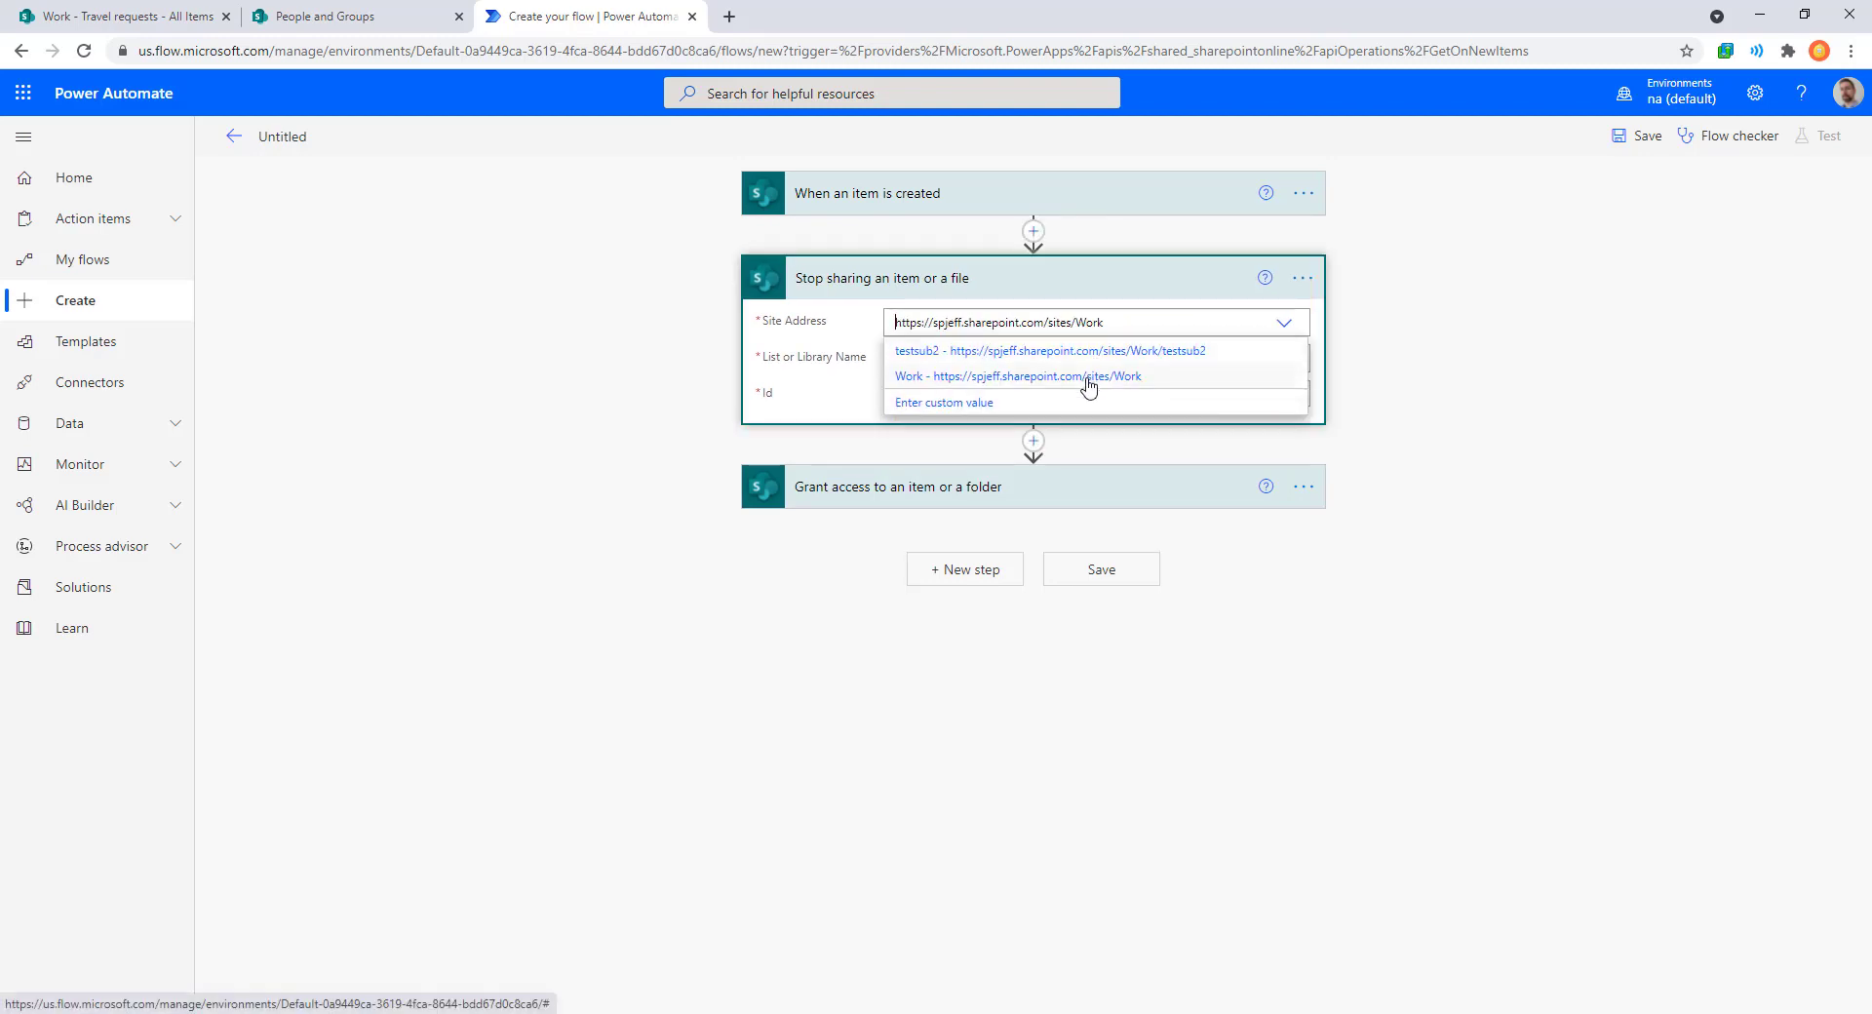
click(1087, 376)
Set the Stop sharing action's list to Travel requests and its Id to the trigger's ID dynamic content.
click(1283, 364)
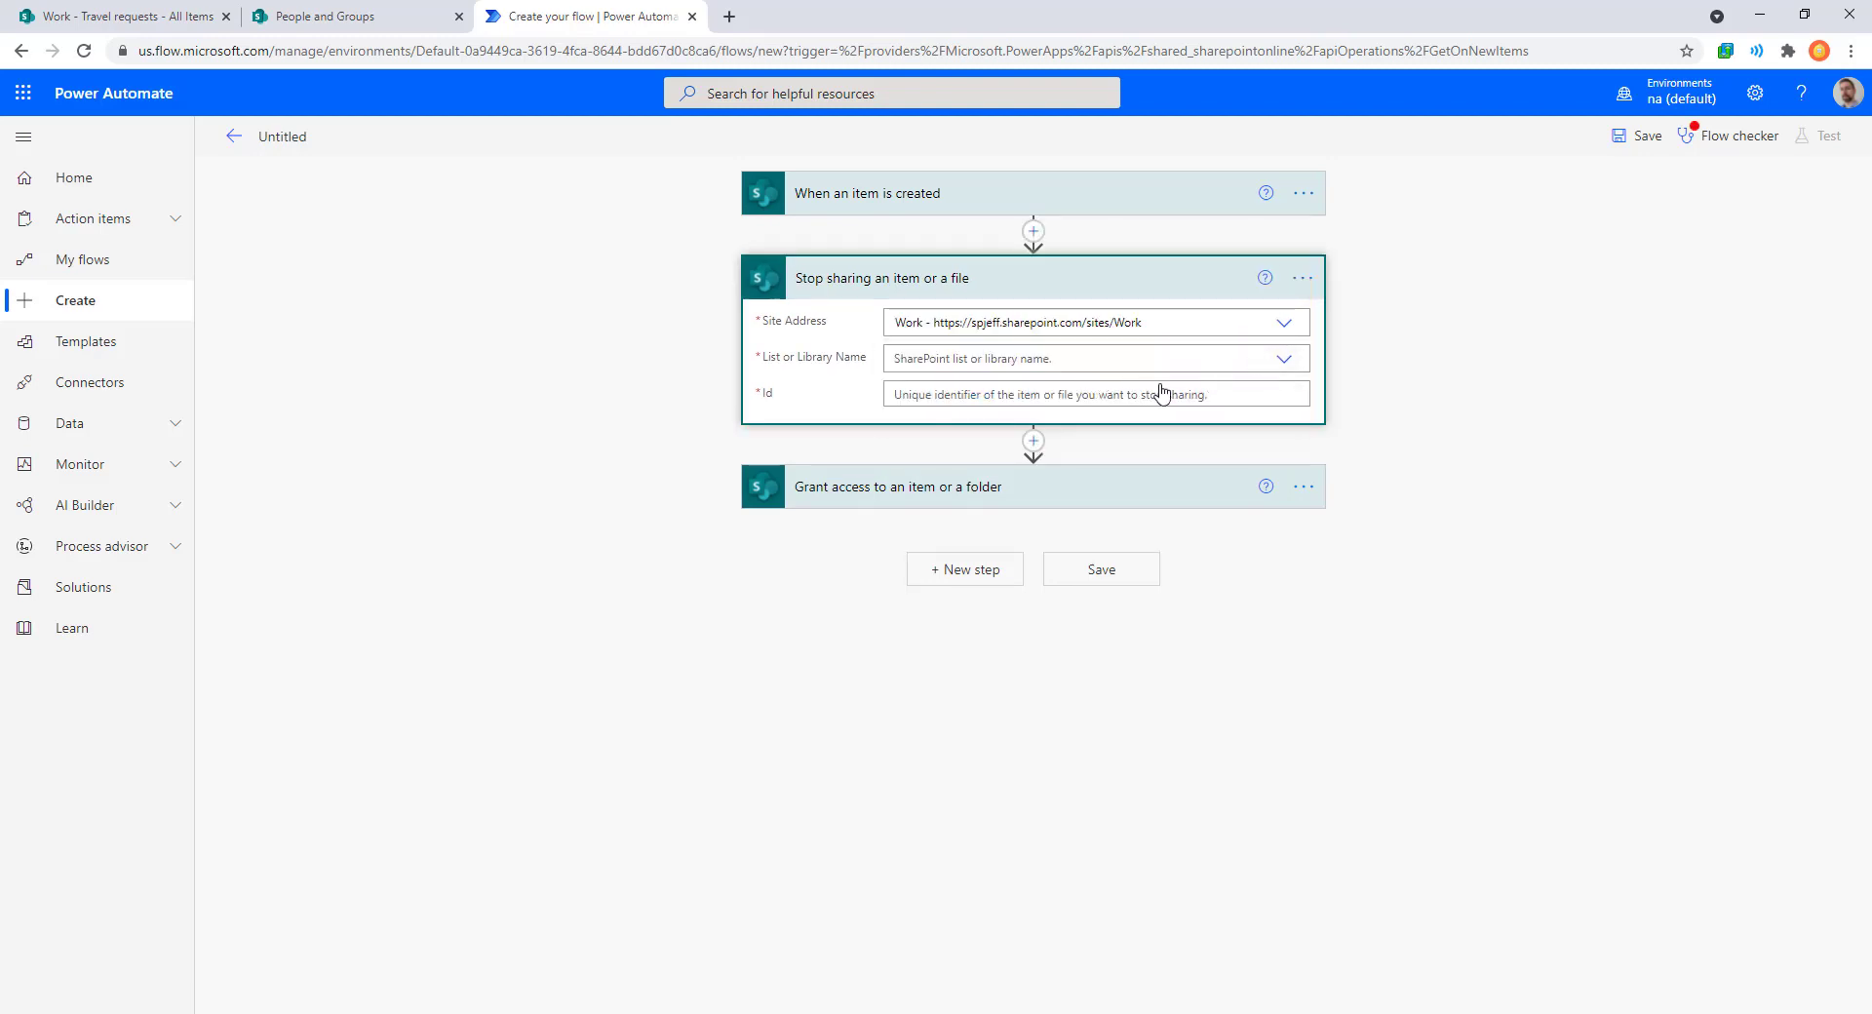
click(982, 422)
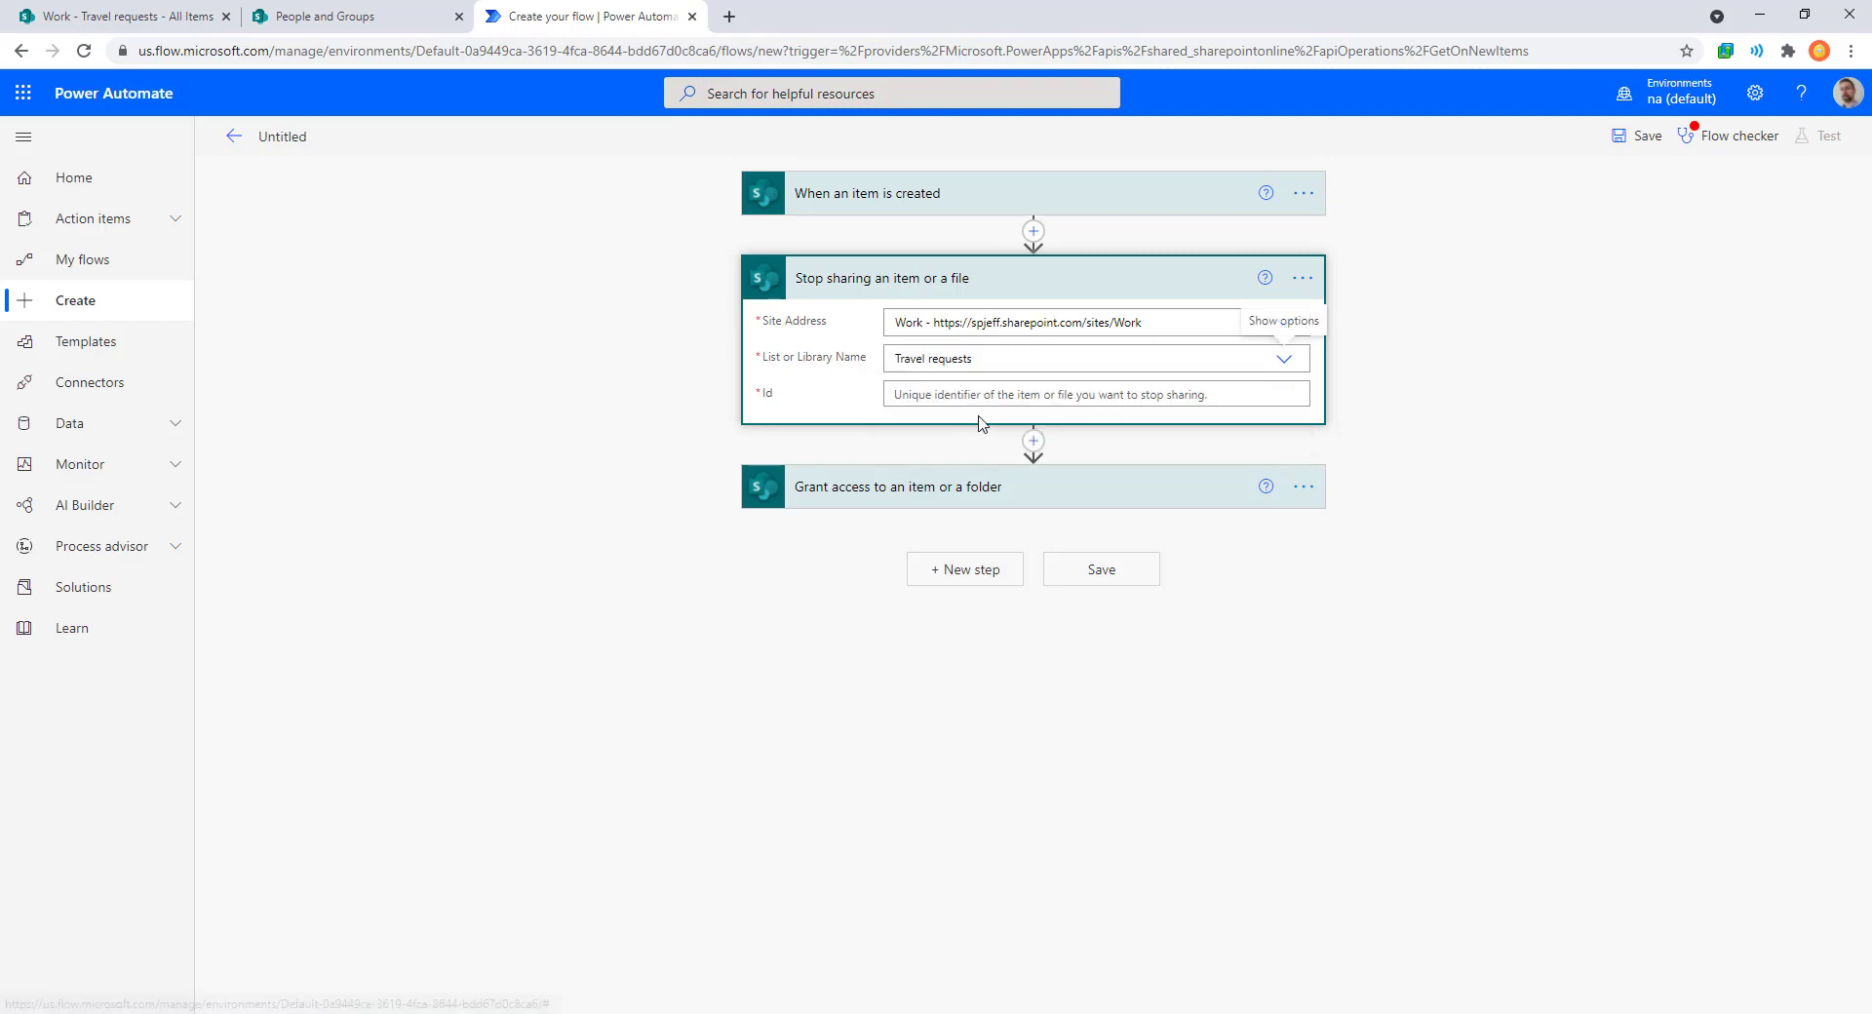
click(1135, 396)
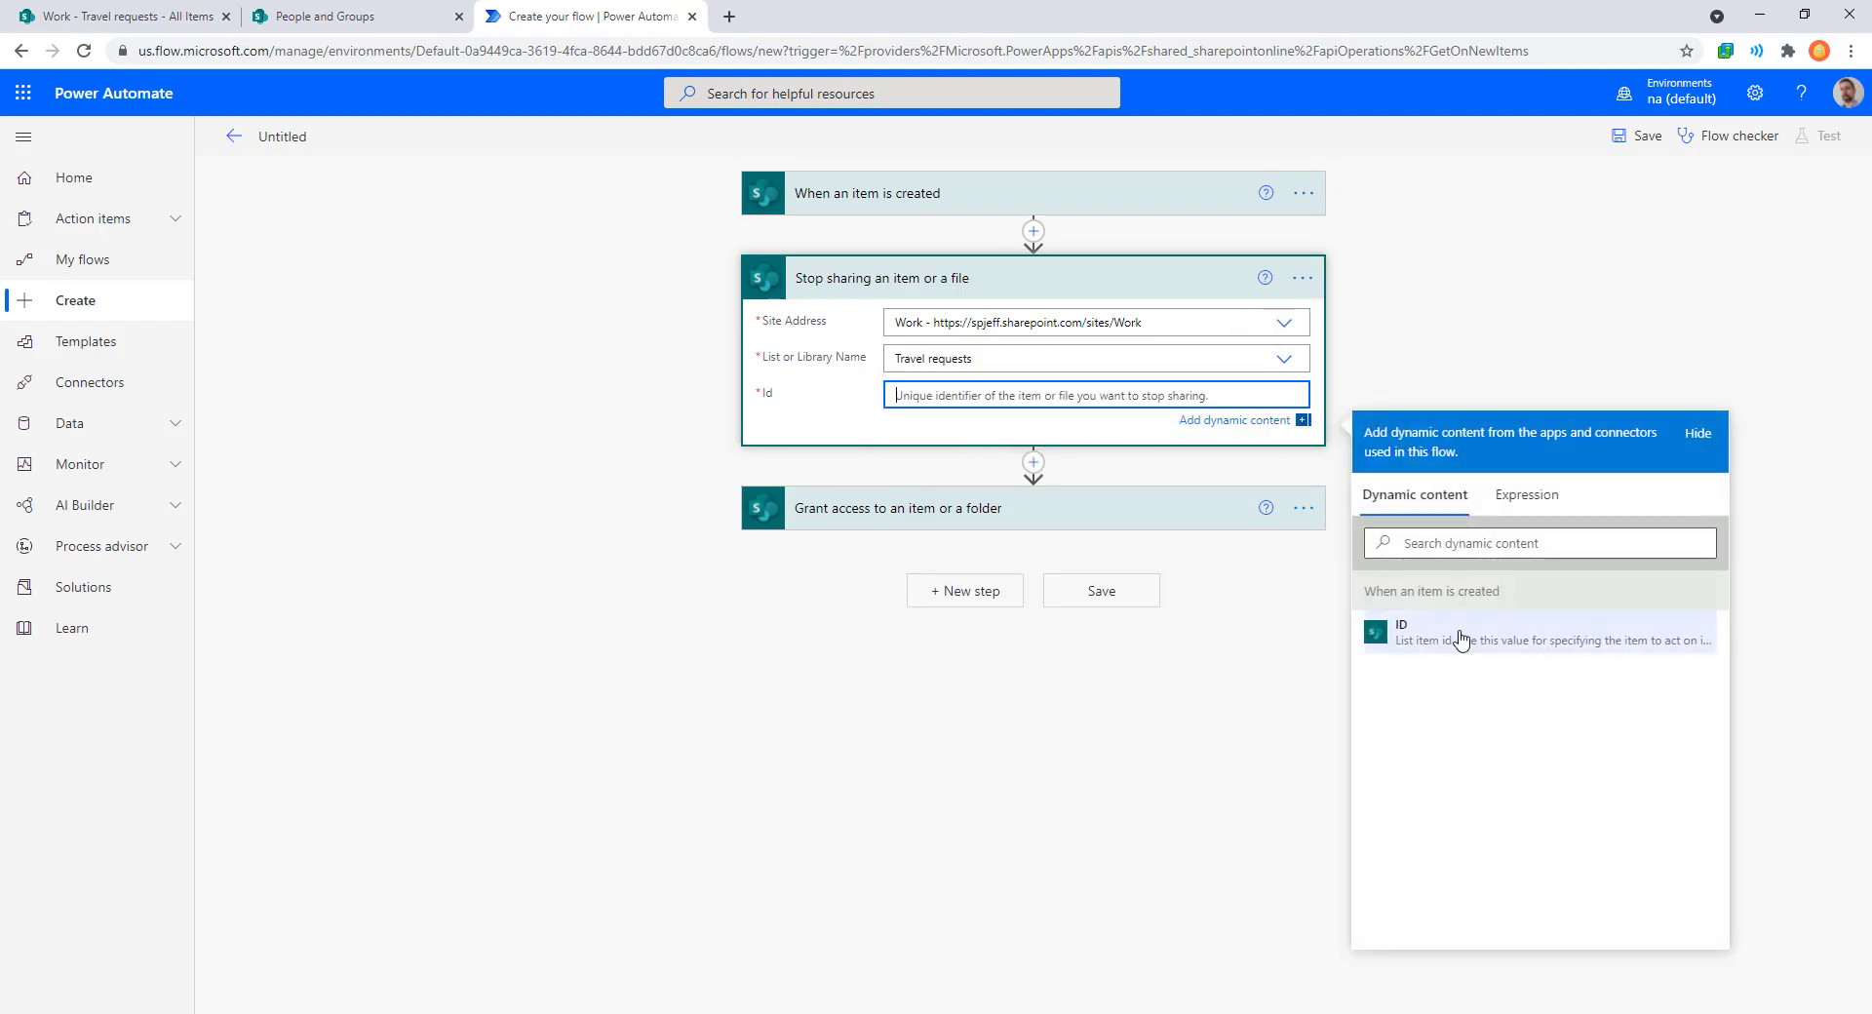
click(1376, 636)
Expand the Grant access action and the When an item is created trigger to show their settings.
click(1138, 515)
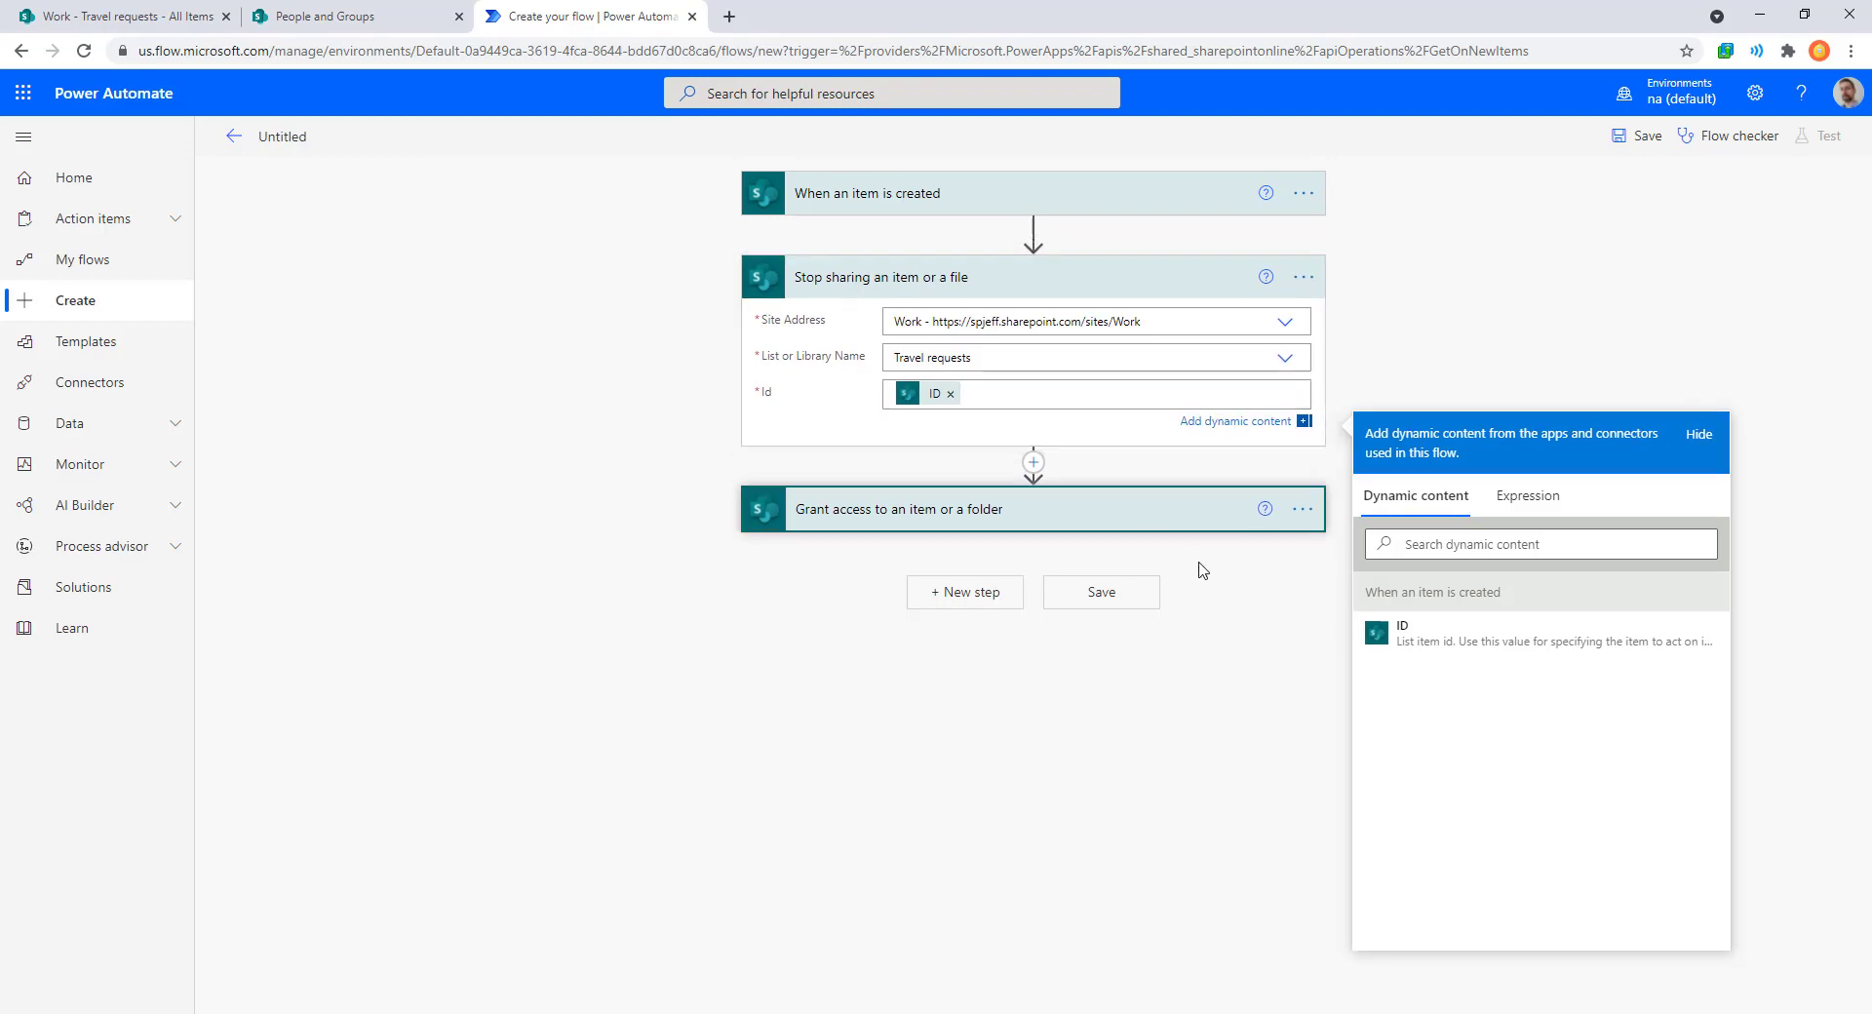
click(1153, 193)
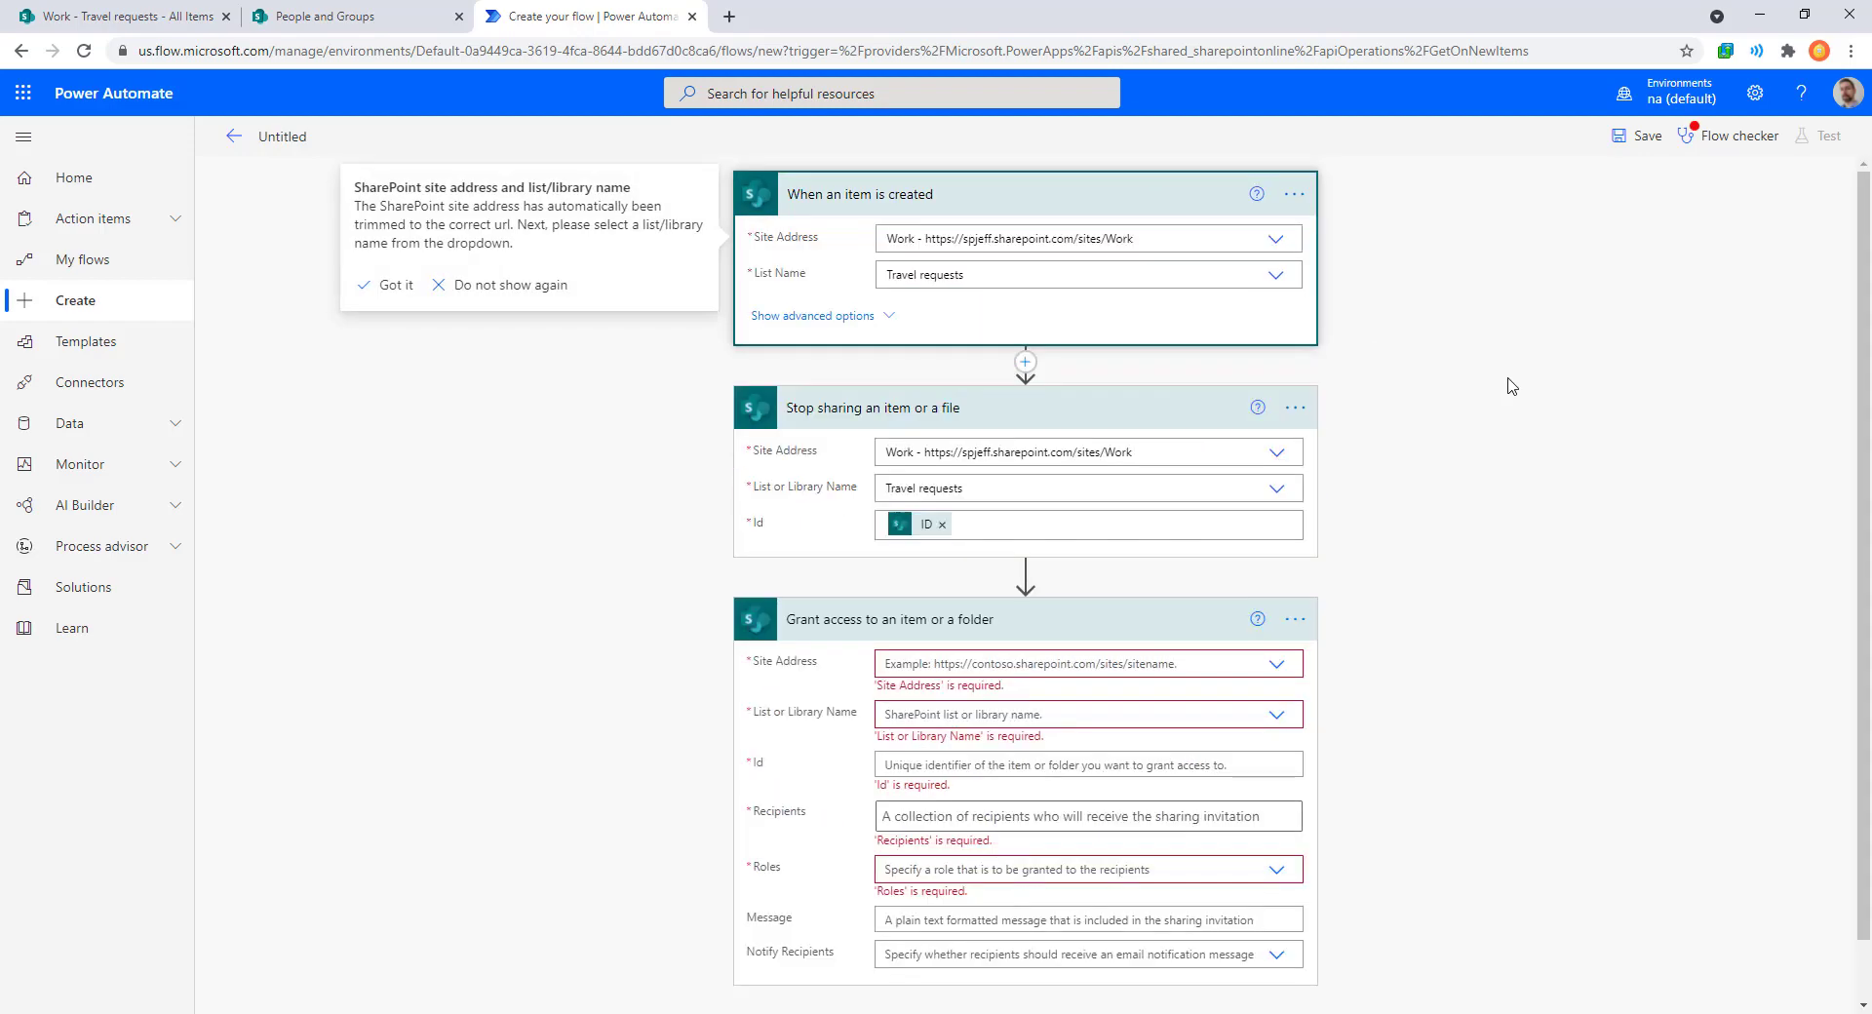
click(1510, 385)
scroll(1462, 429, down, 1)
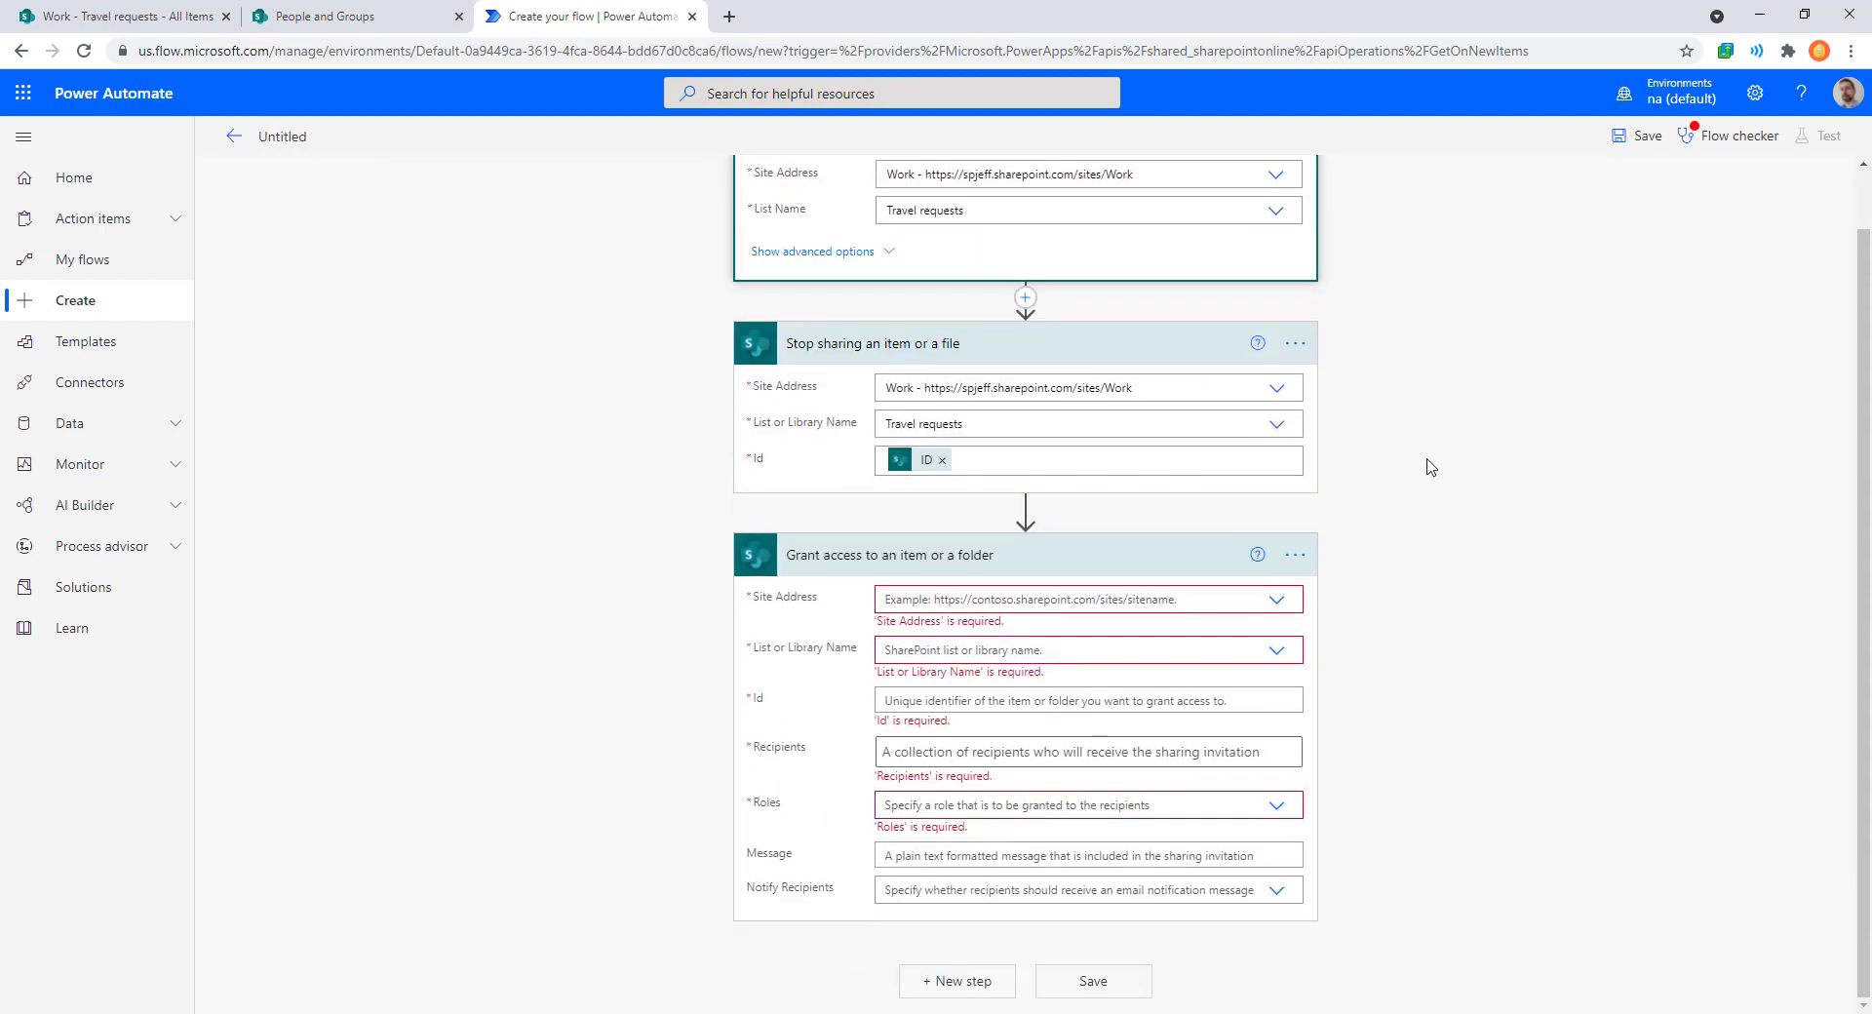
click(1109, 384)
click(1508, 424)
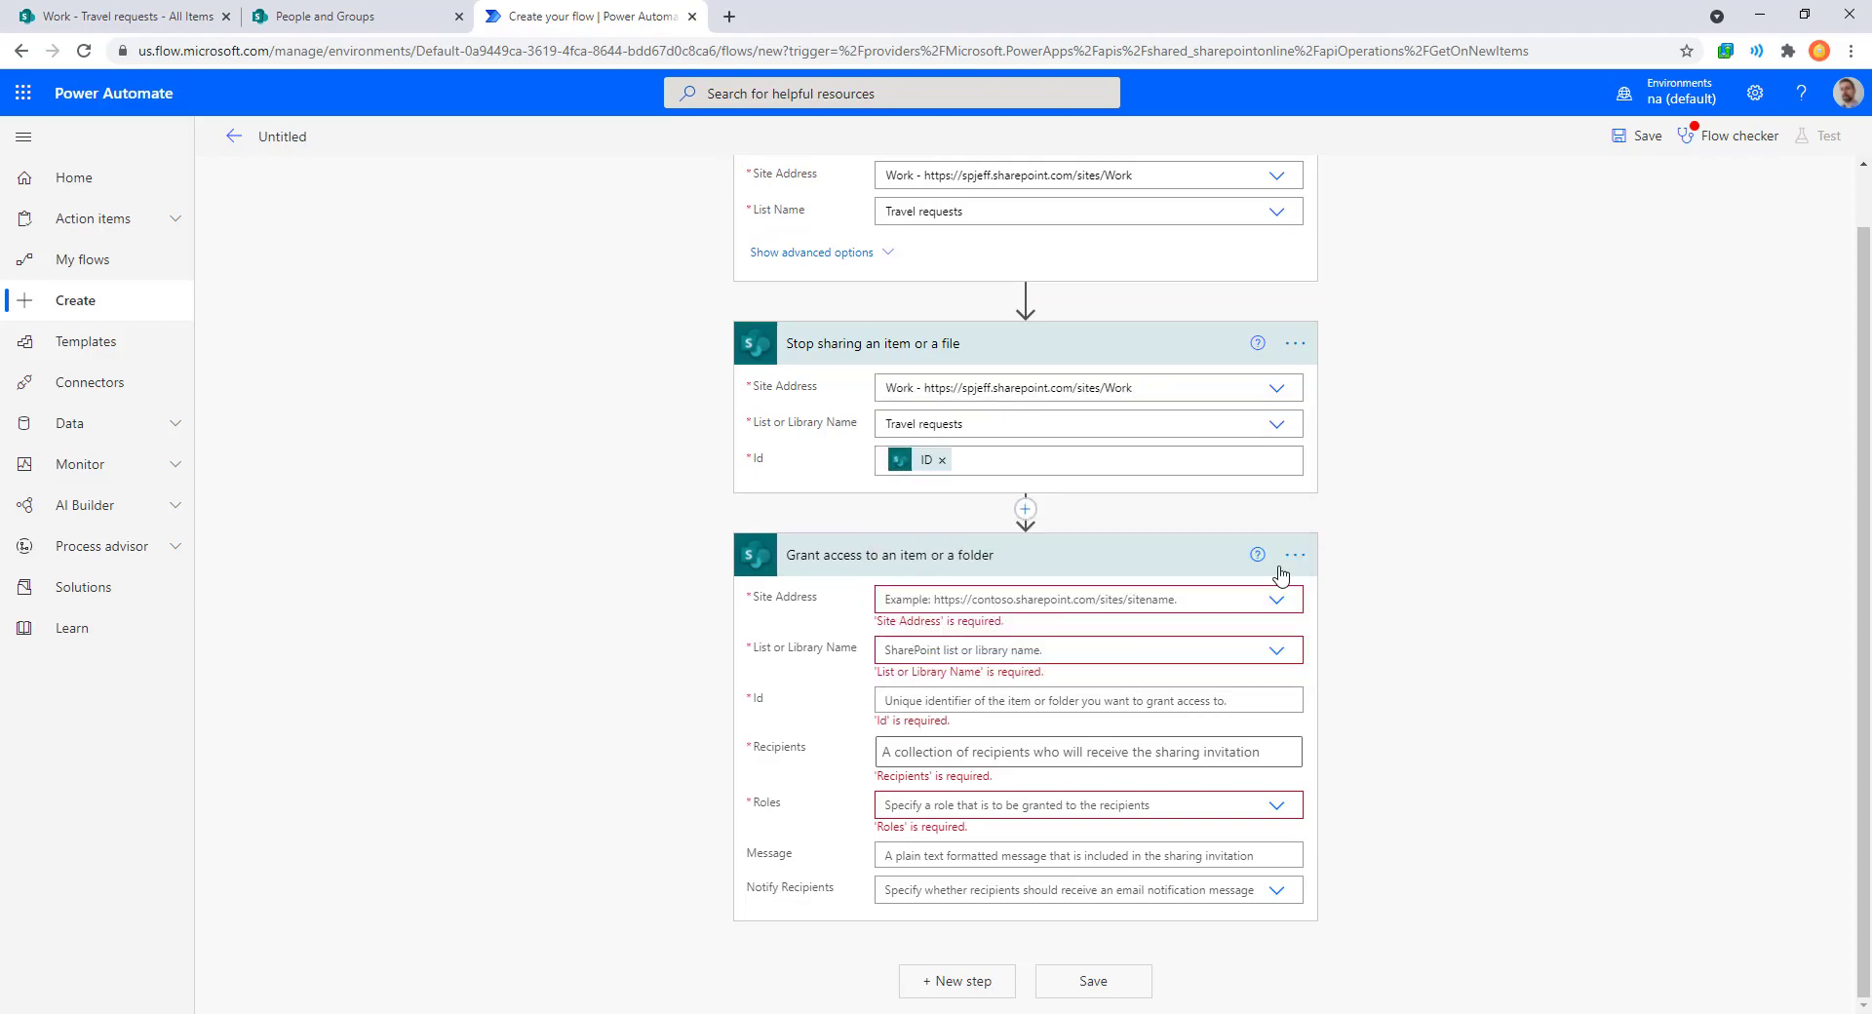
click(195, 17)
click(598, 16)
click(1173, 588)
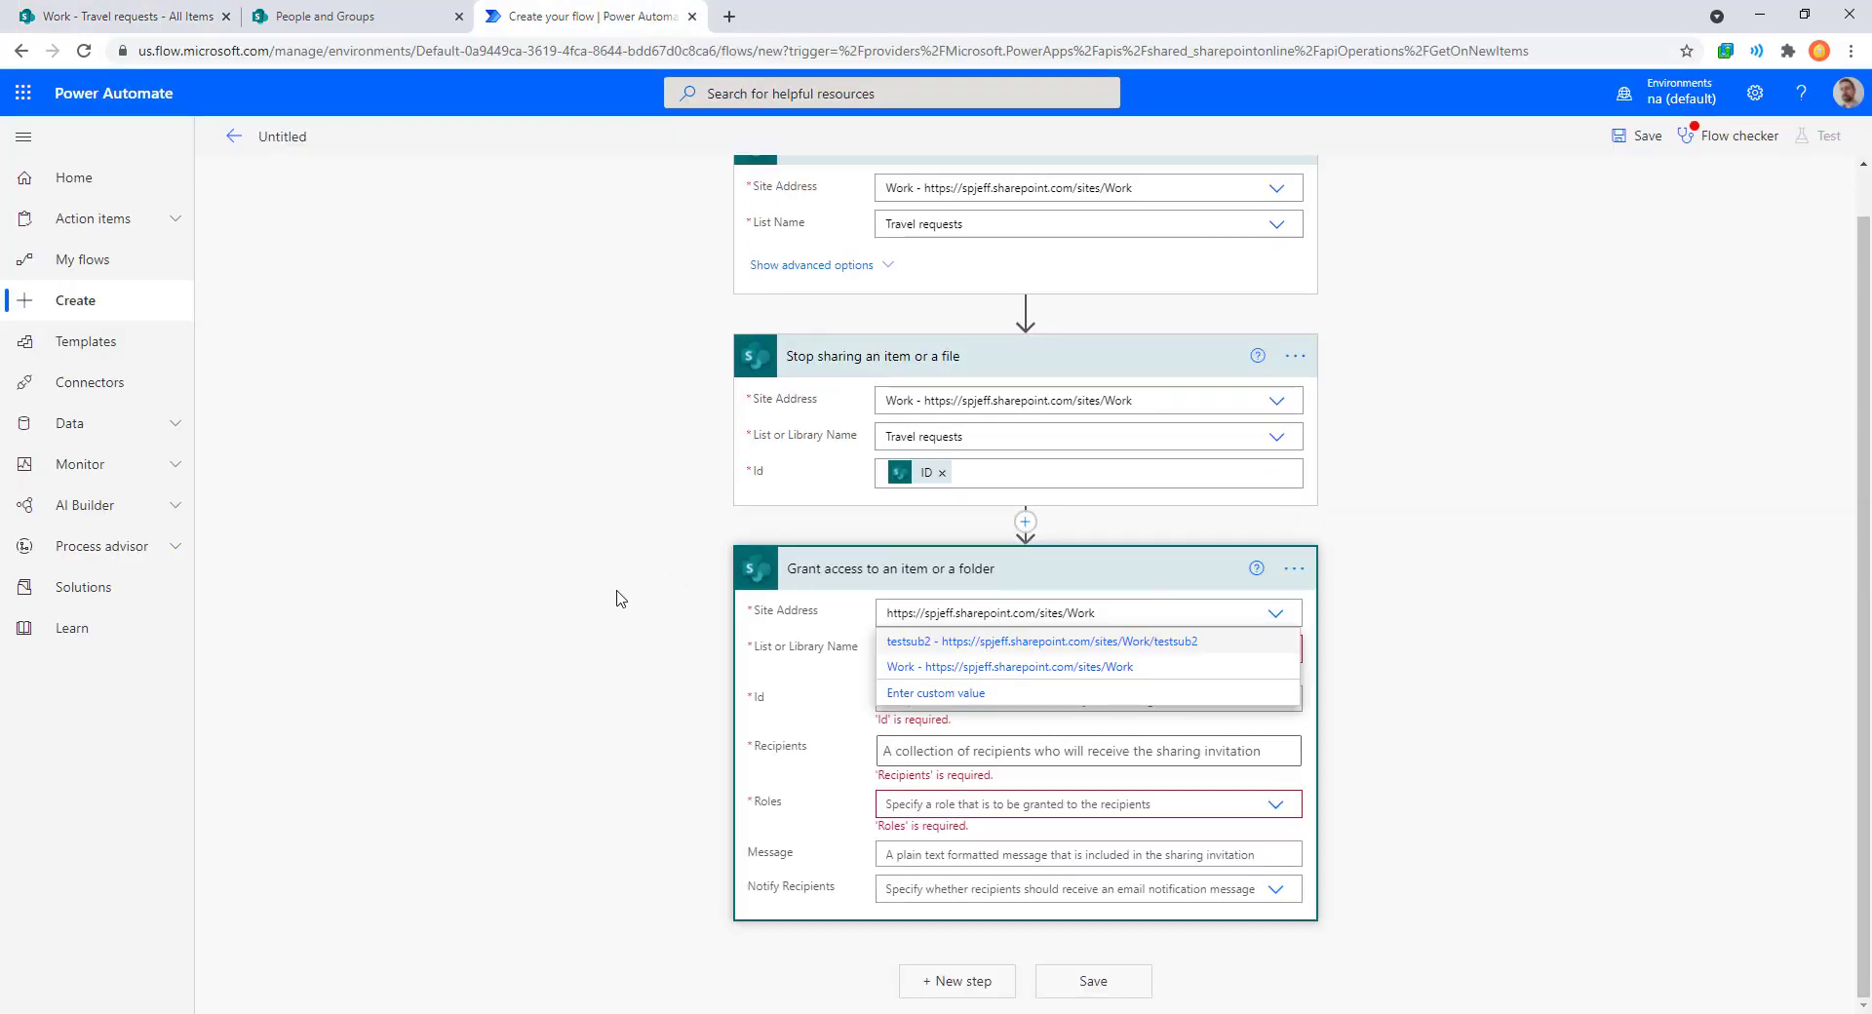
click(924, 612)
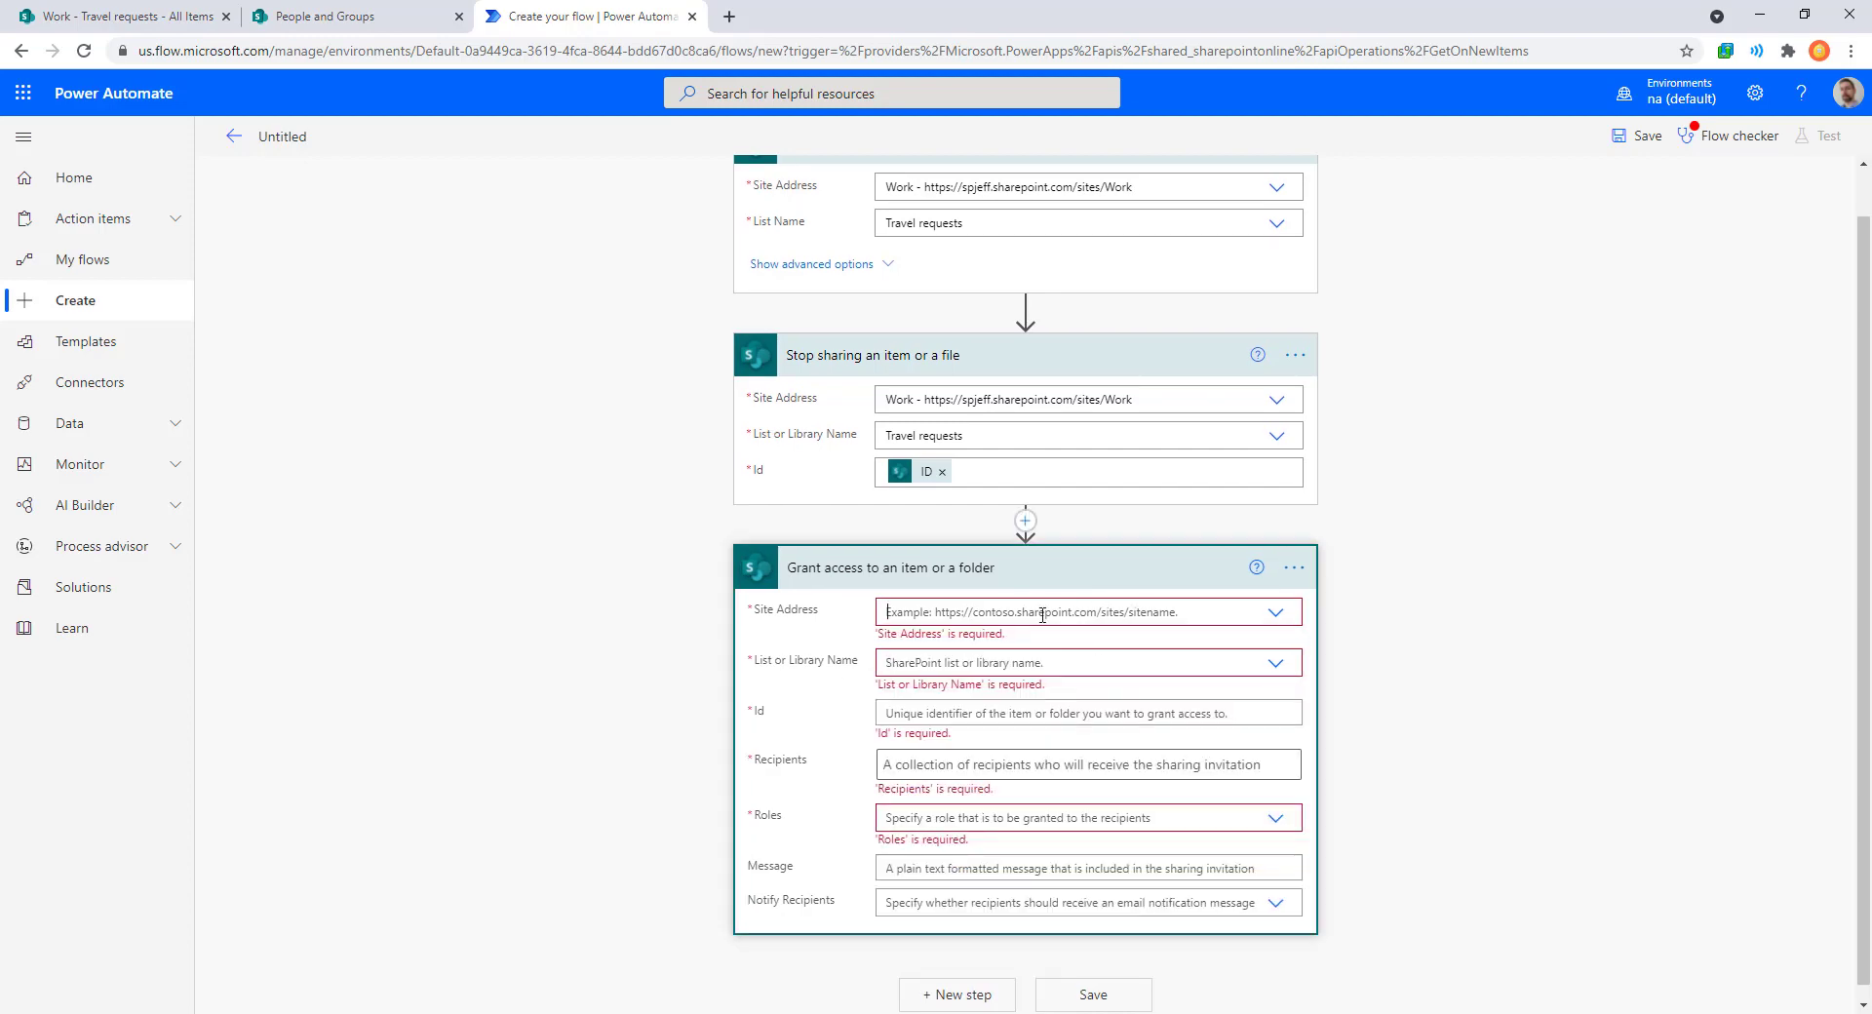
key(ctrl+v)
click(950, 666)
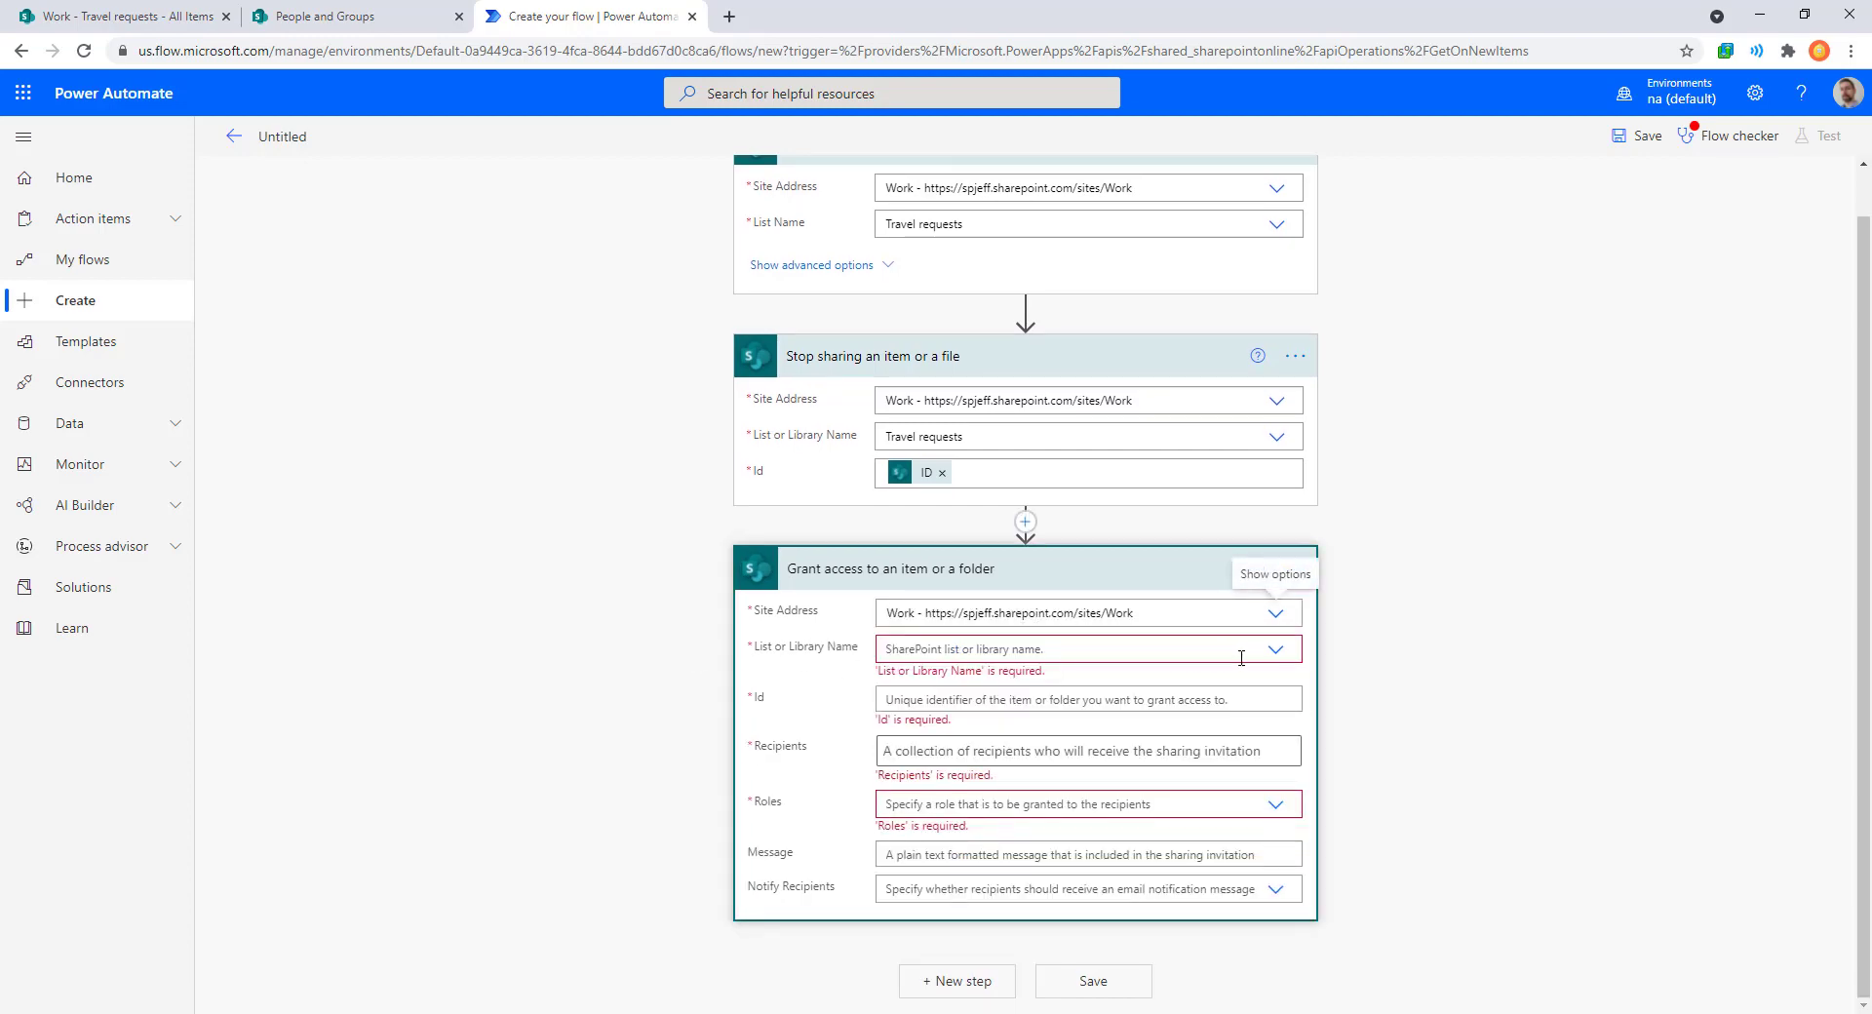
Choose the Travel requests list in the Grant access action and fill its Id with the trigger's ID dynamic content.
click(1277, 660)
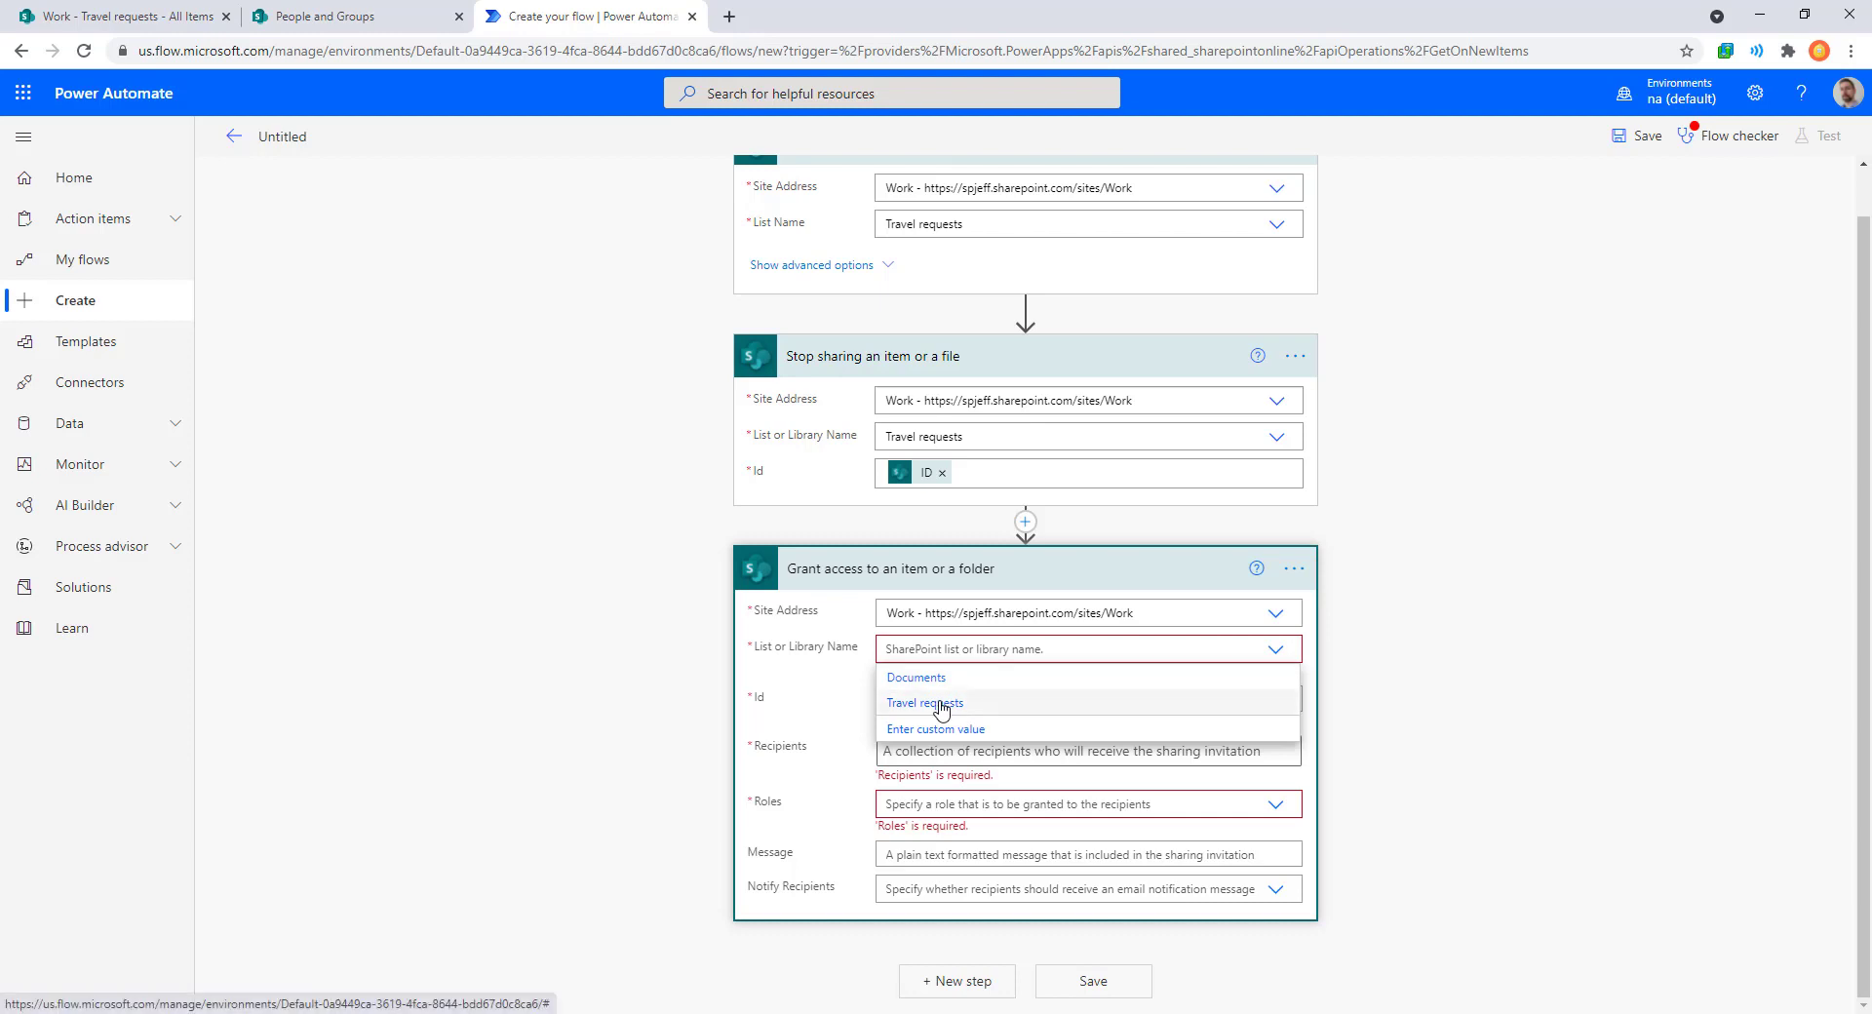
click(1289, 702)
click(883, 700)
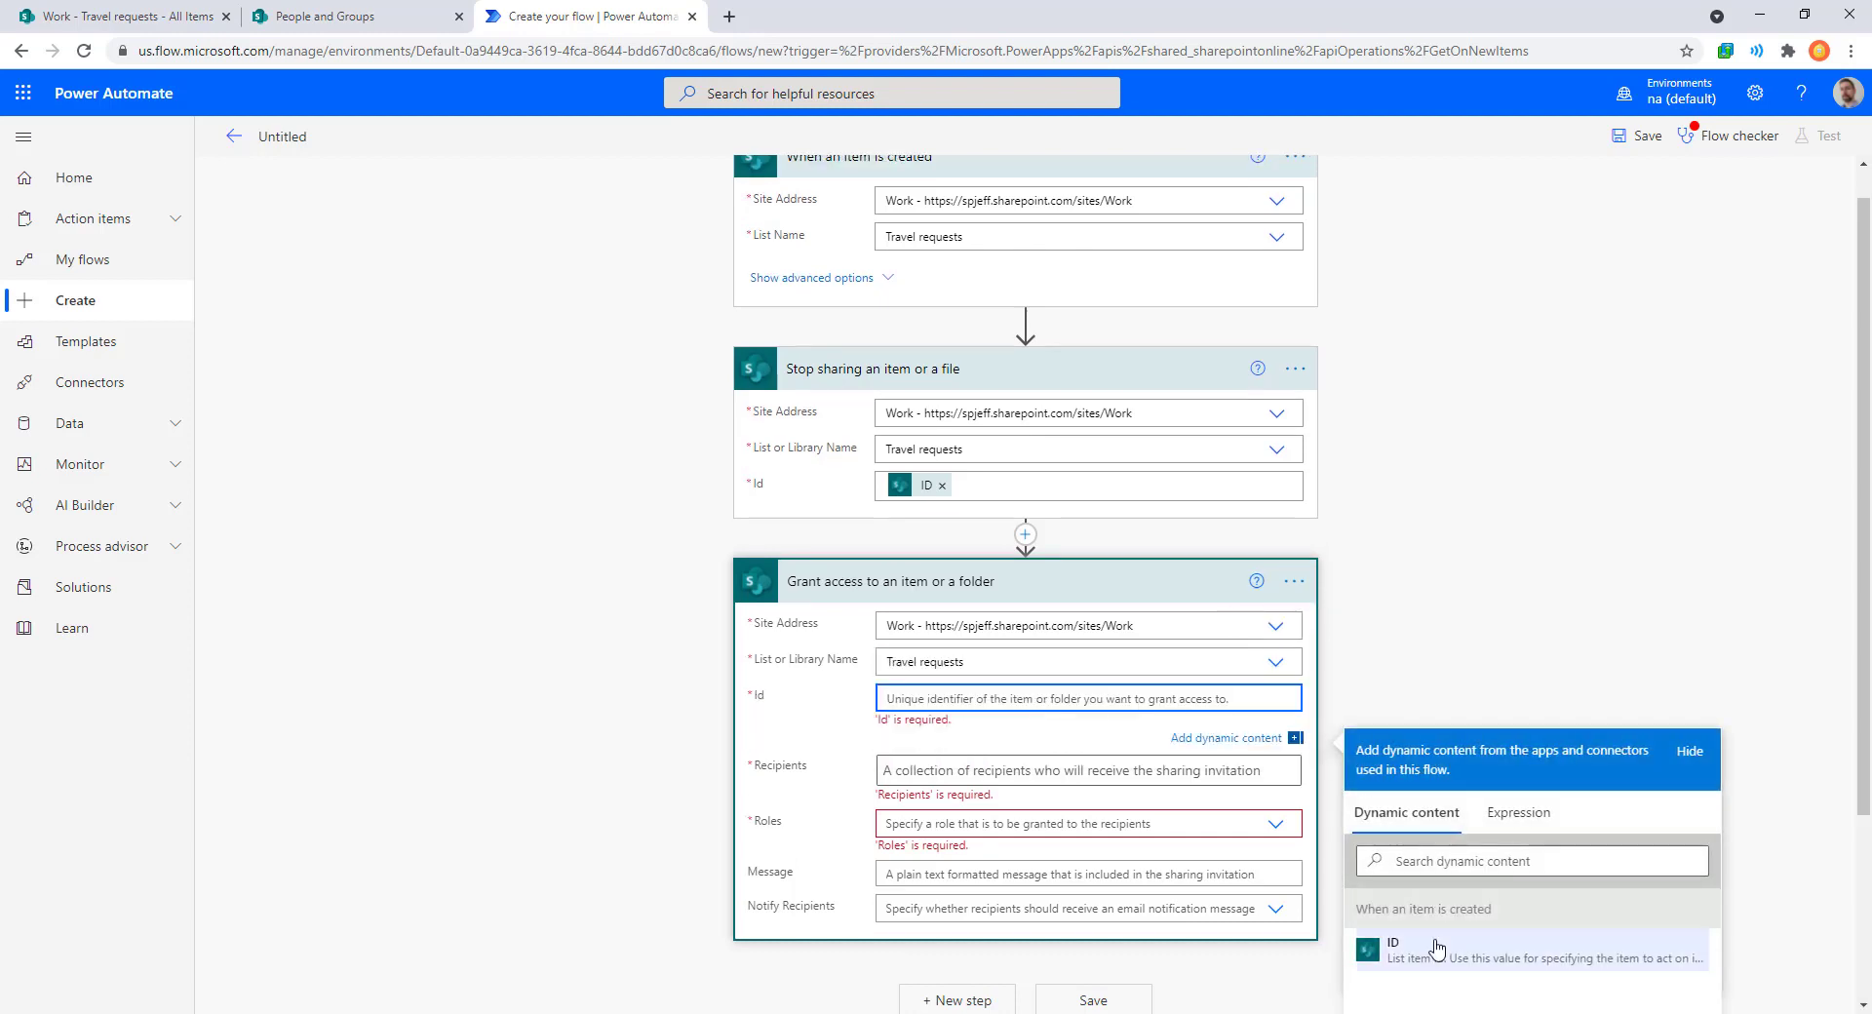
click(1433, 950)
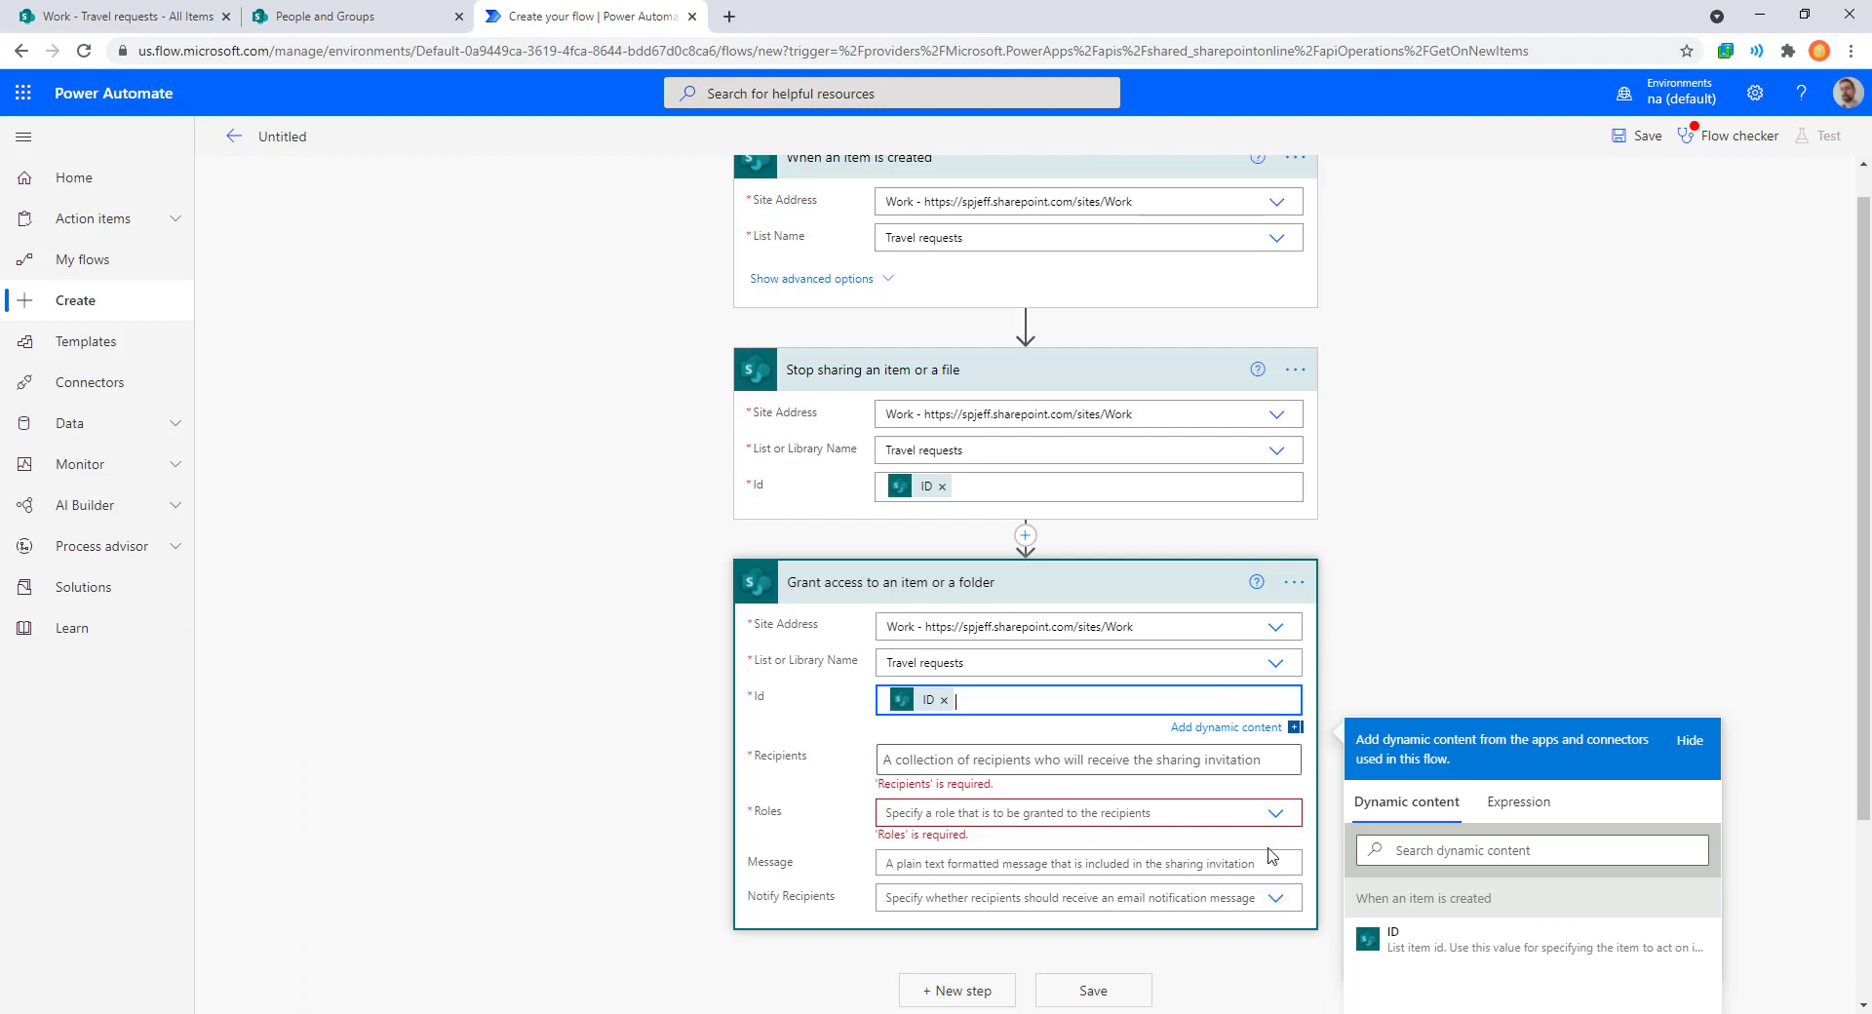
Set Notify Recipients to No in the Grant access action.
click(1274, 898)
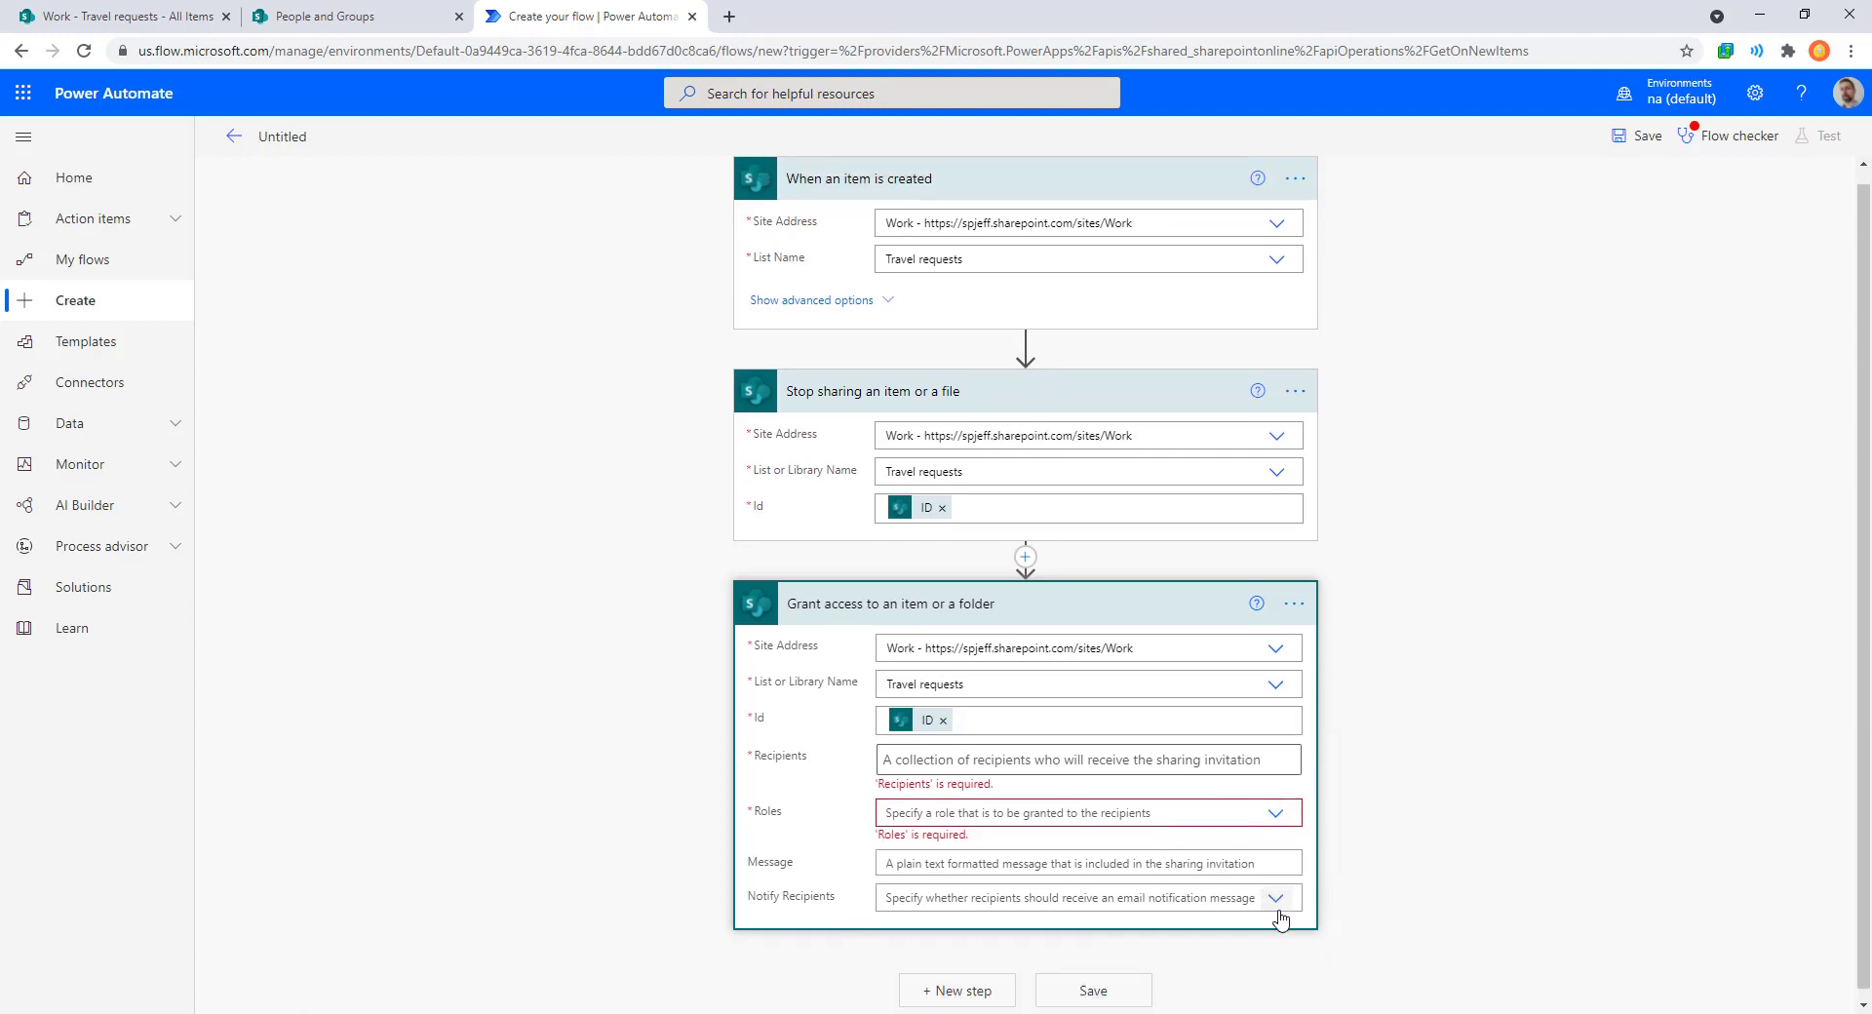
click(916, 967)
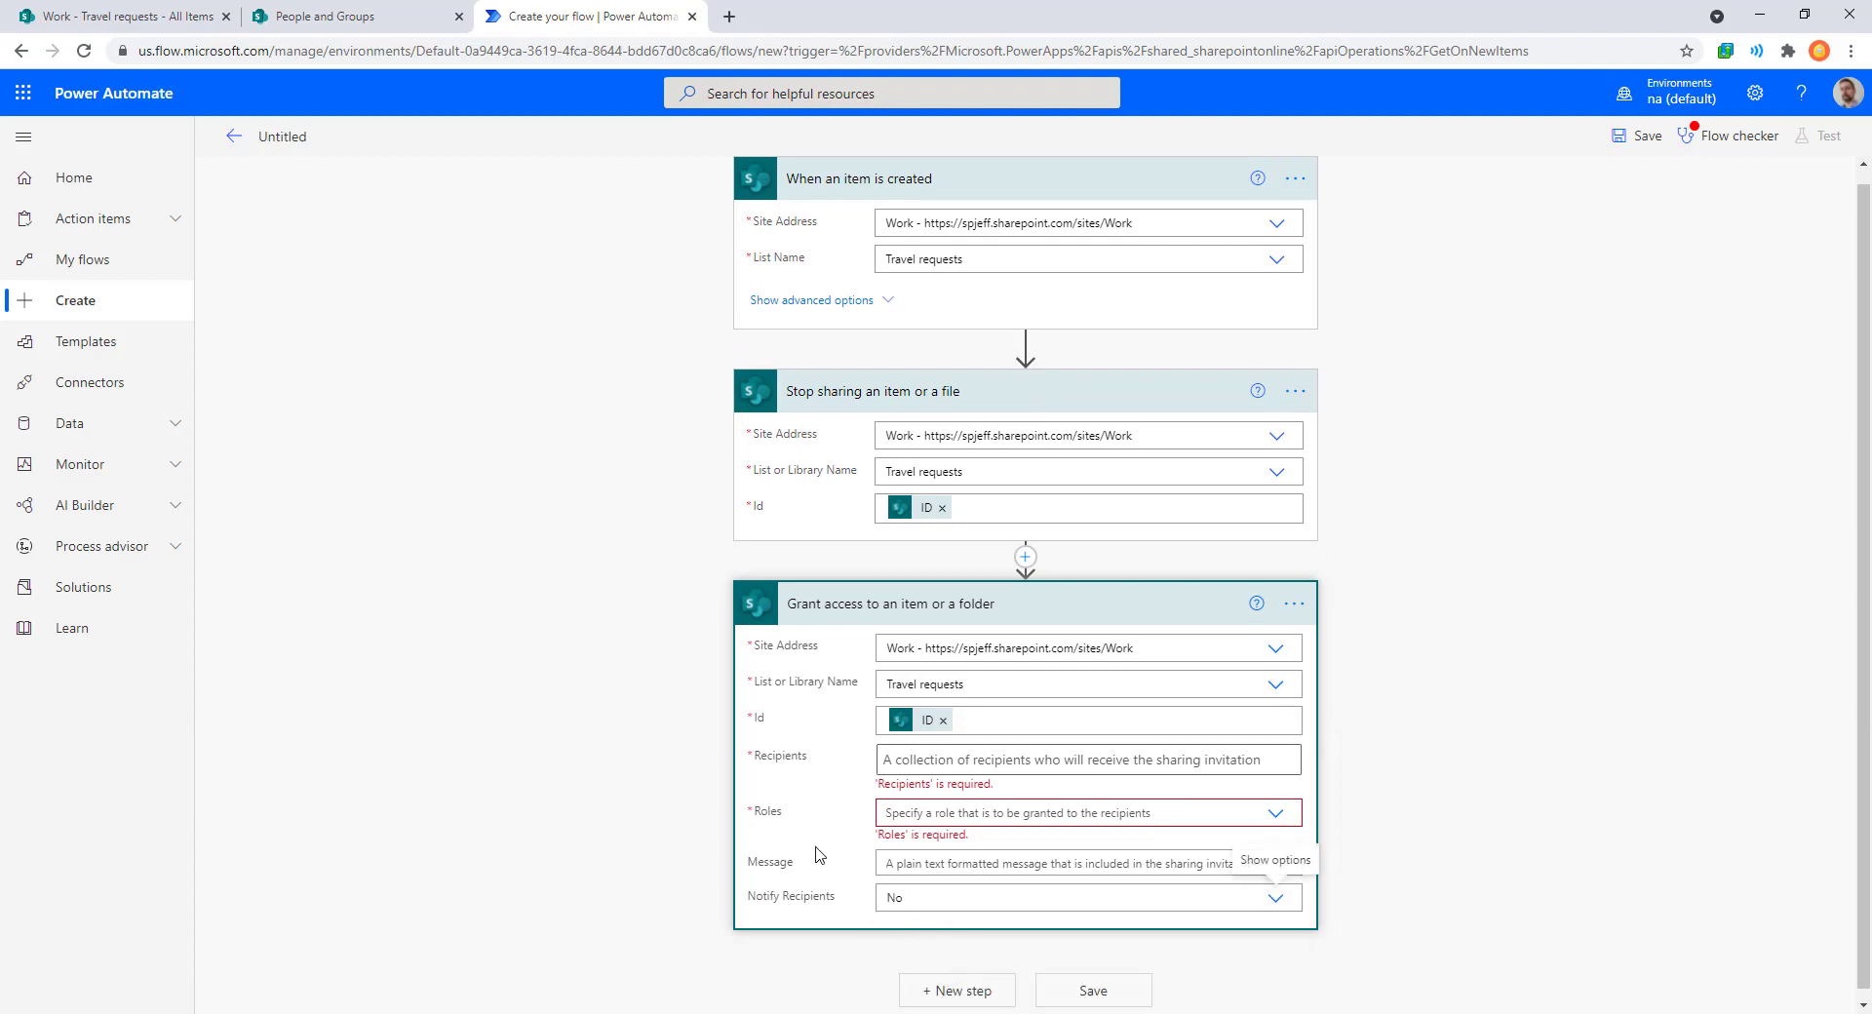
mouse_move(821, 934)
mouse_down()
mouse_move(854, 889)
mouse_move(794, 894)
mouse_up()
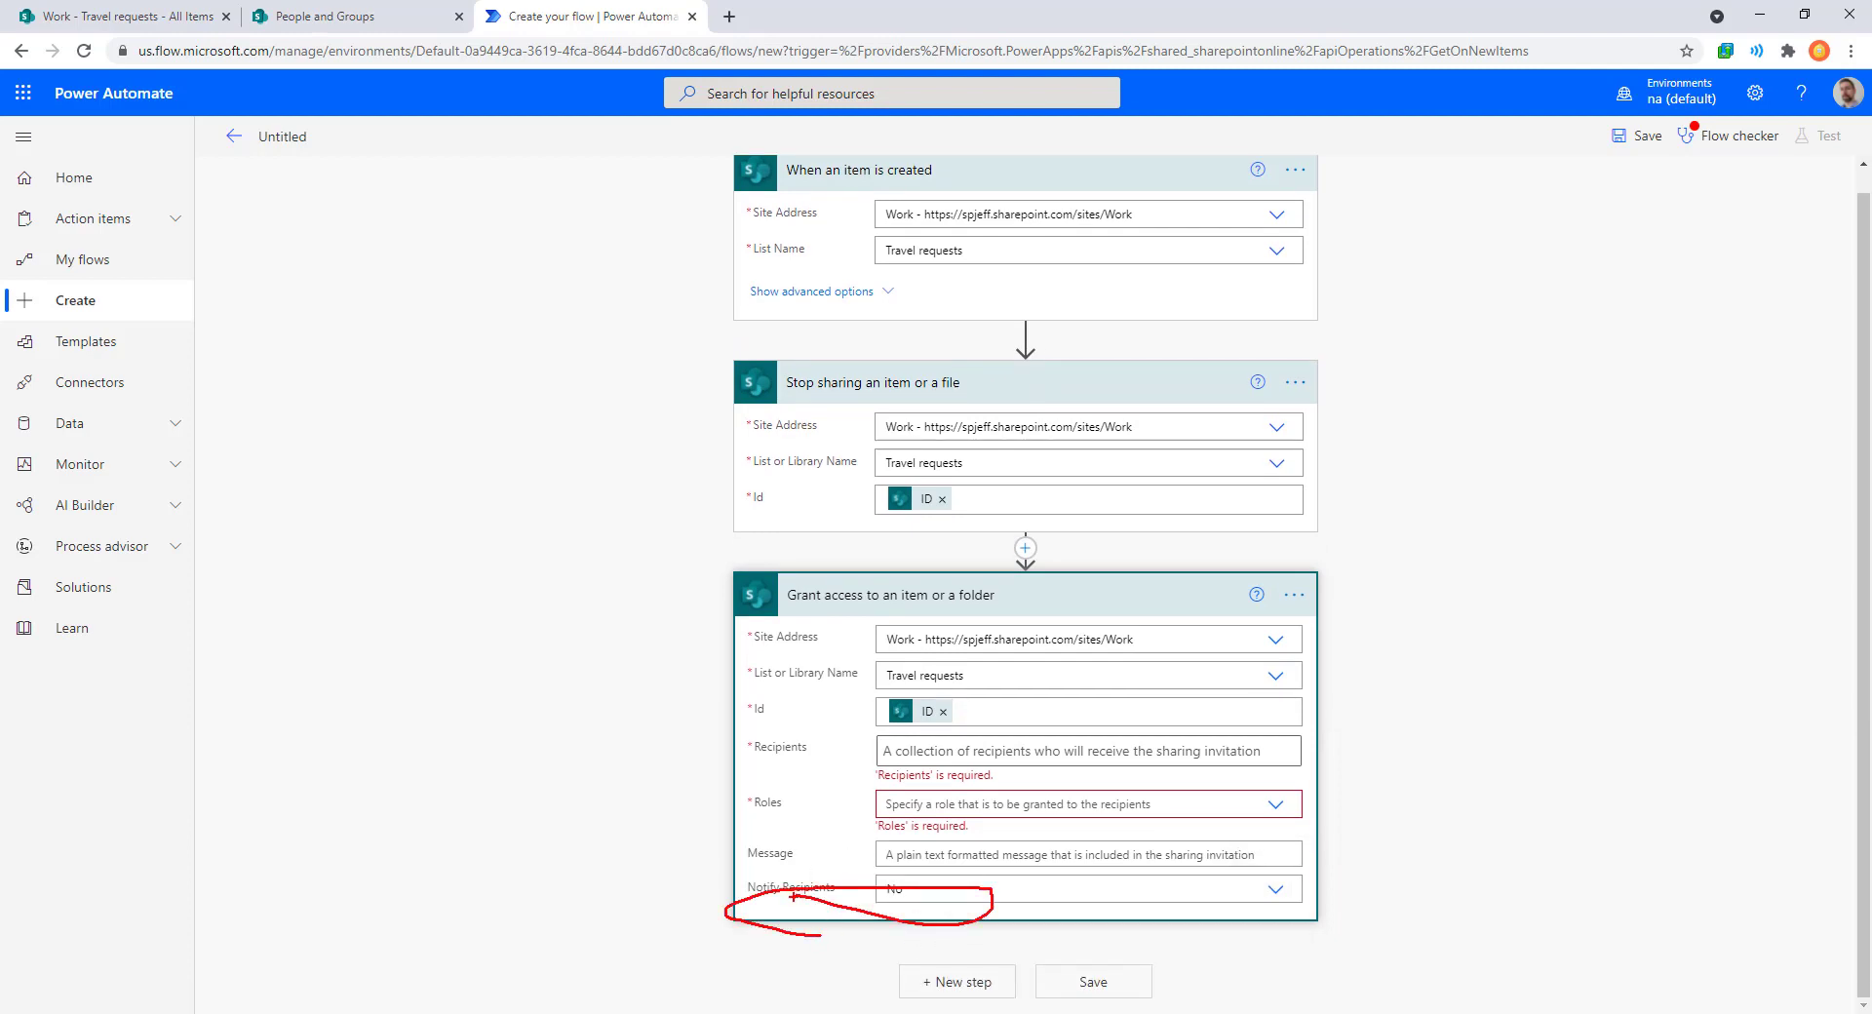
key(Escape)
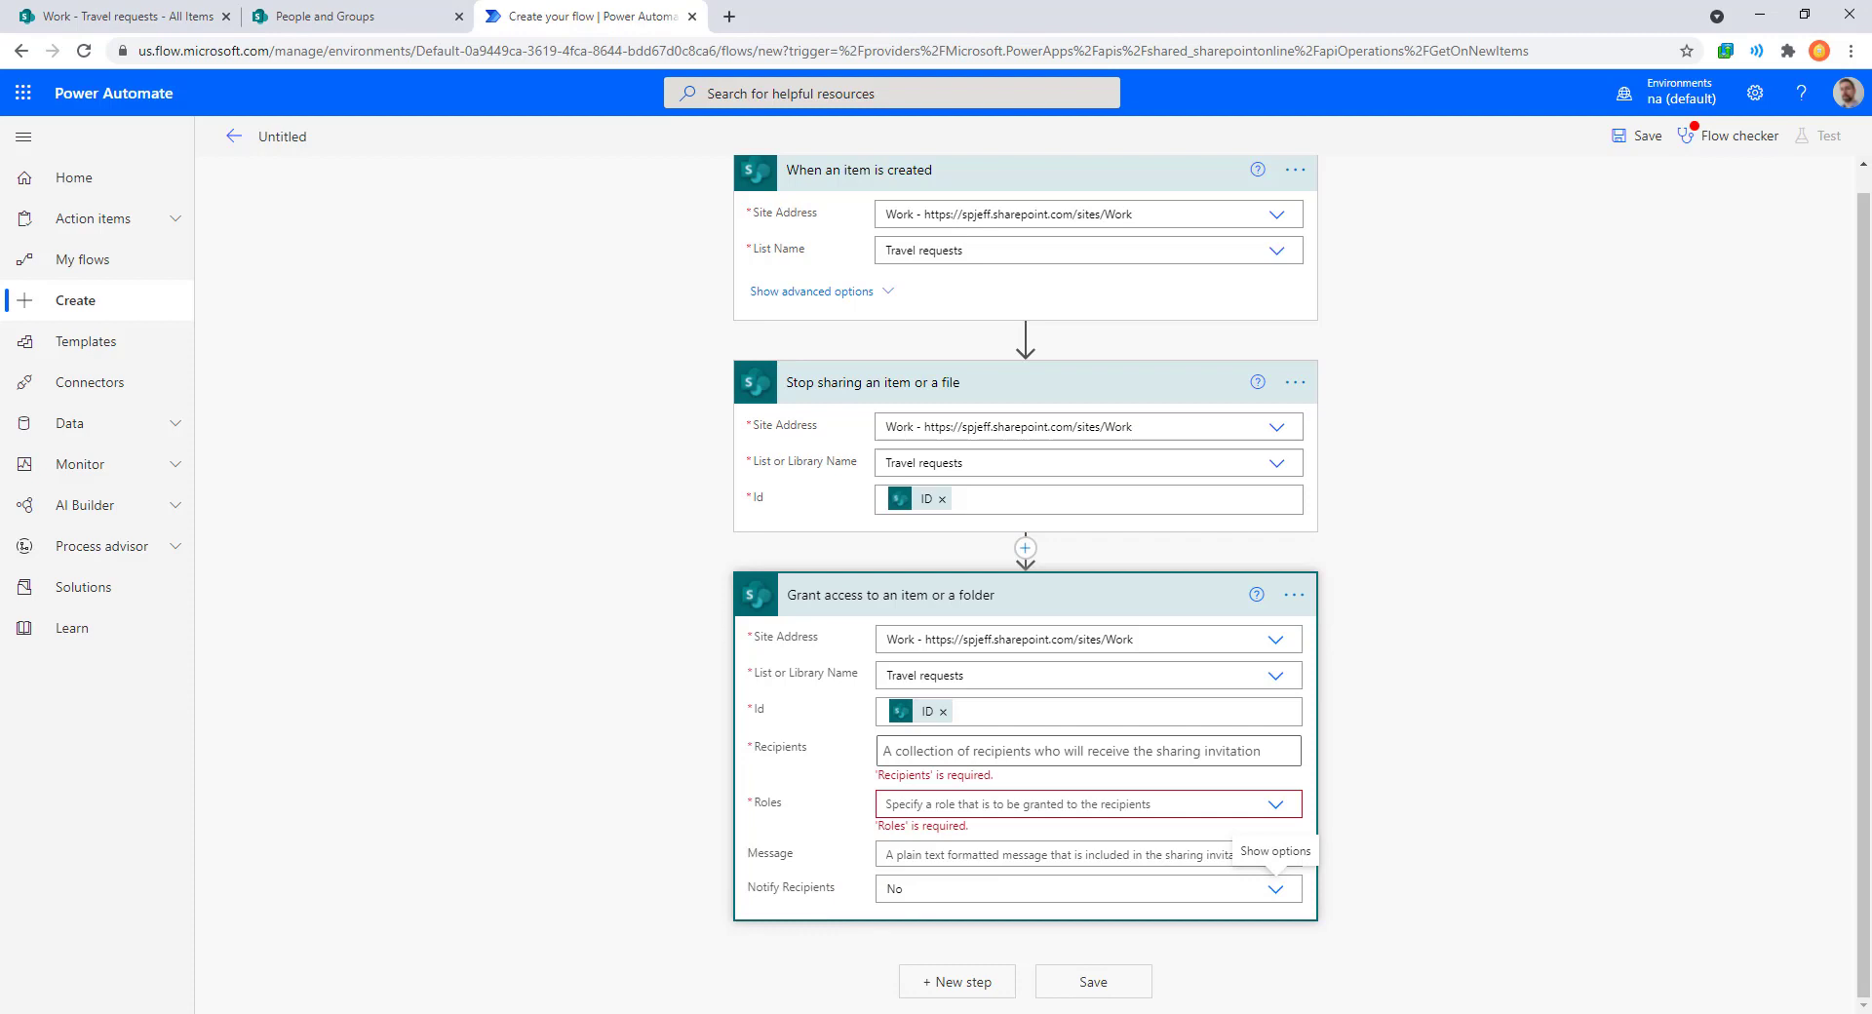
Set the Grant access action's recipients to the trigger's Created By Email dynamic content.
click(993, 794)
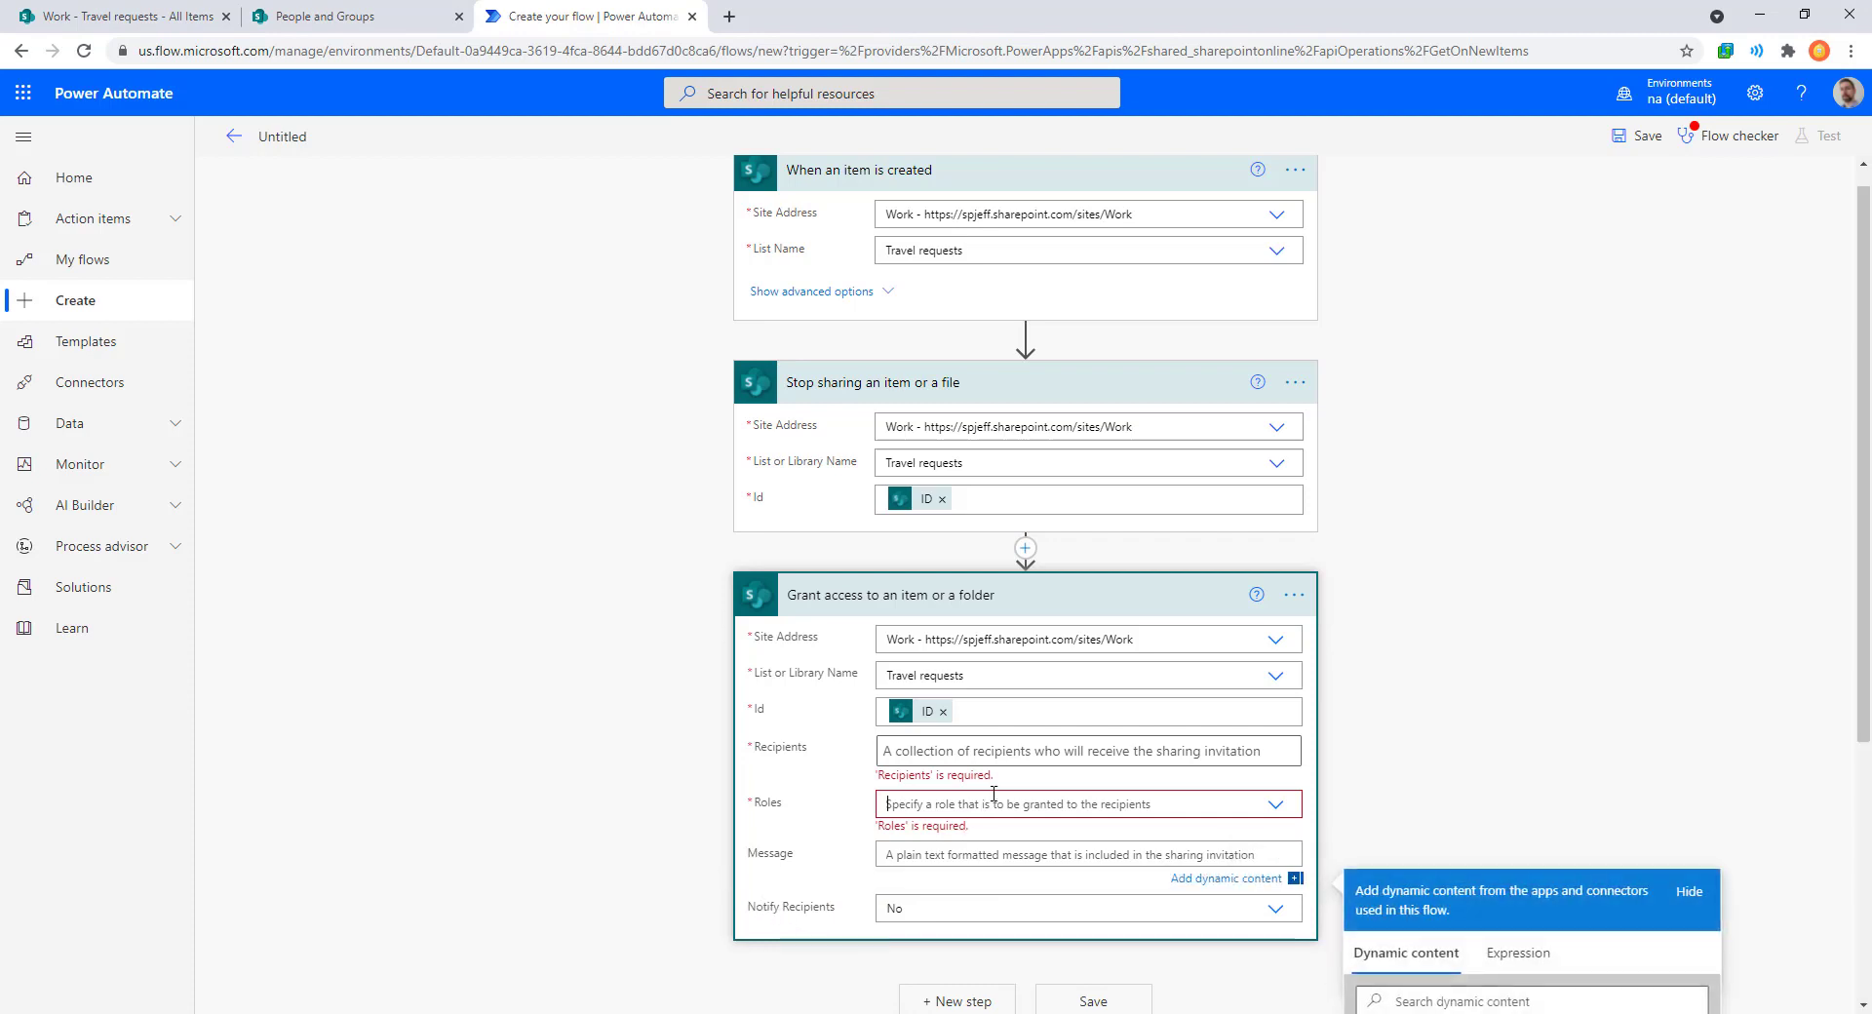
click(1006, 755)
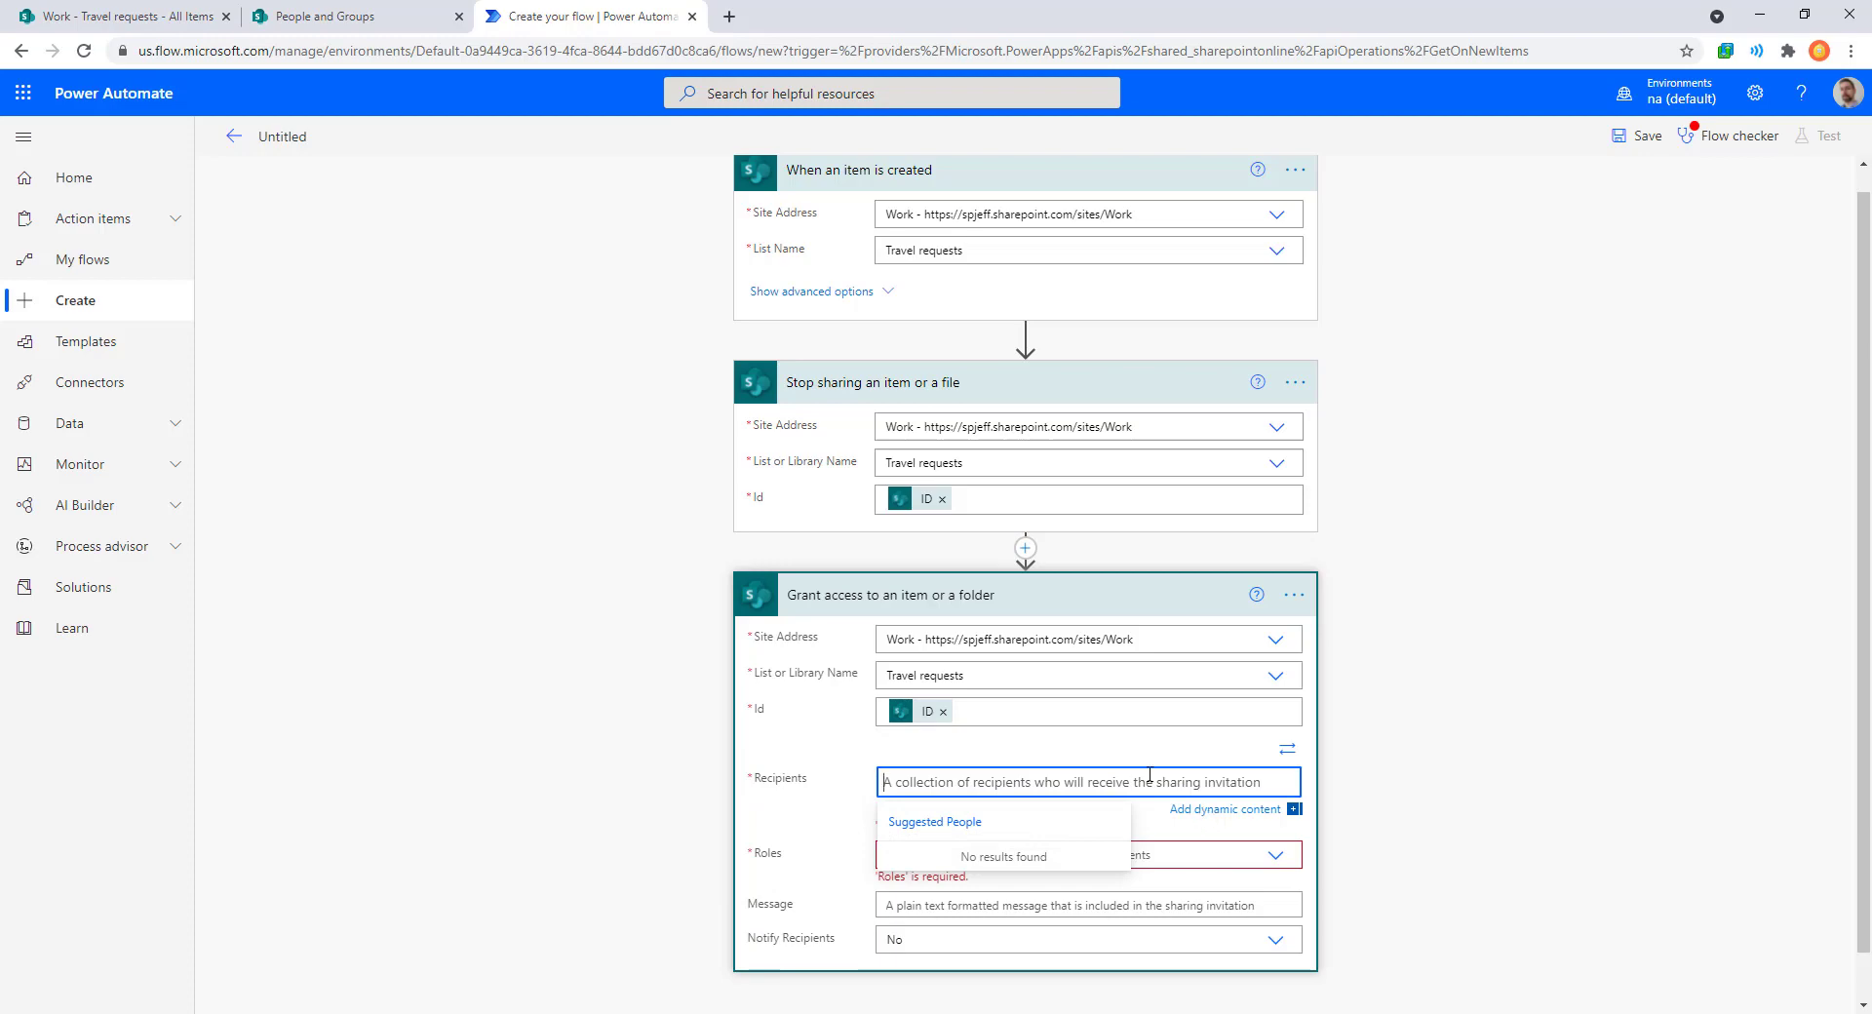
click(1258, 817)
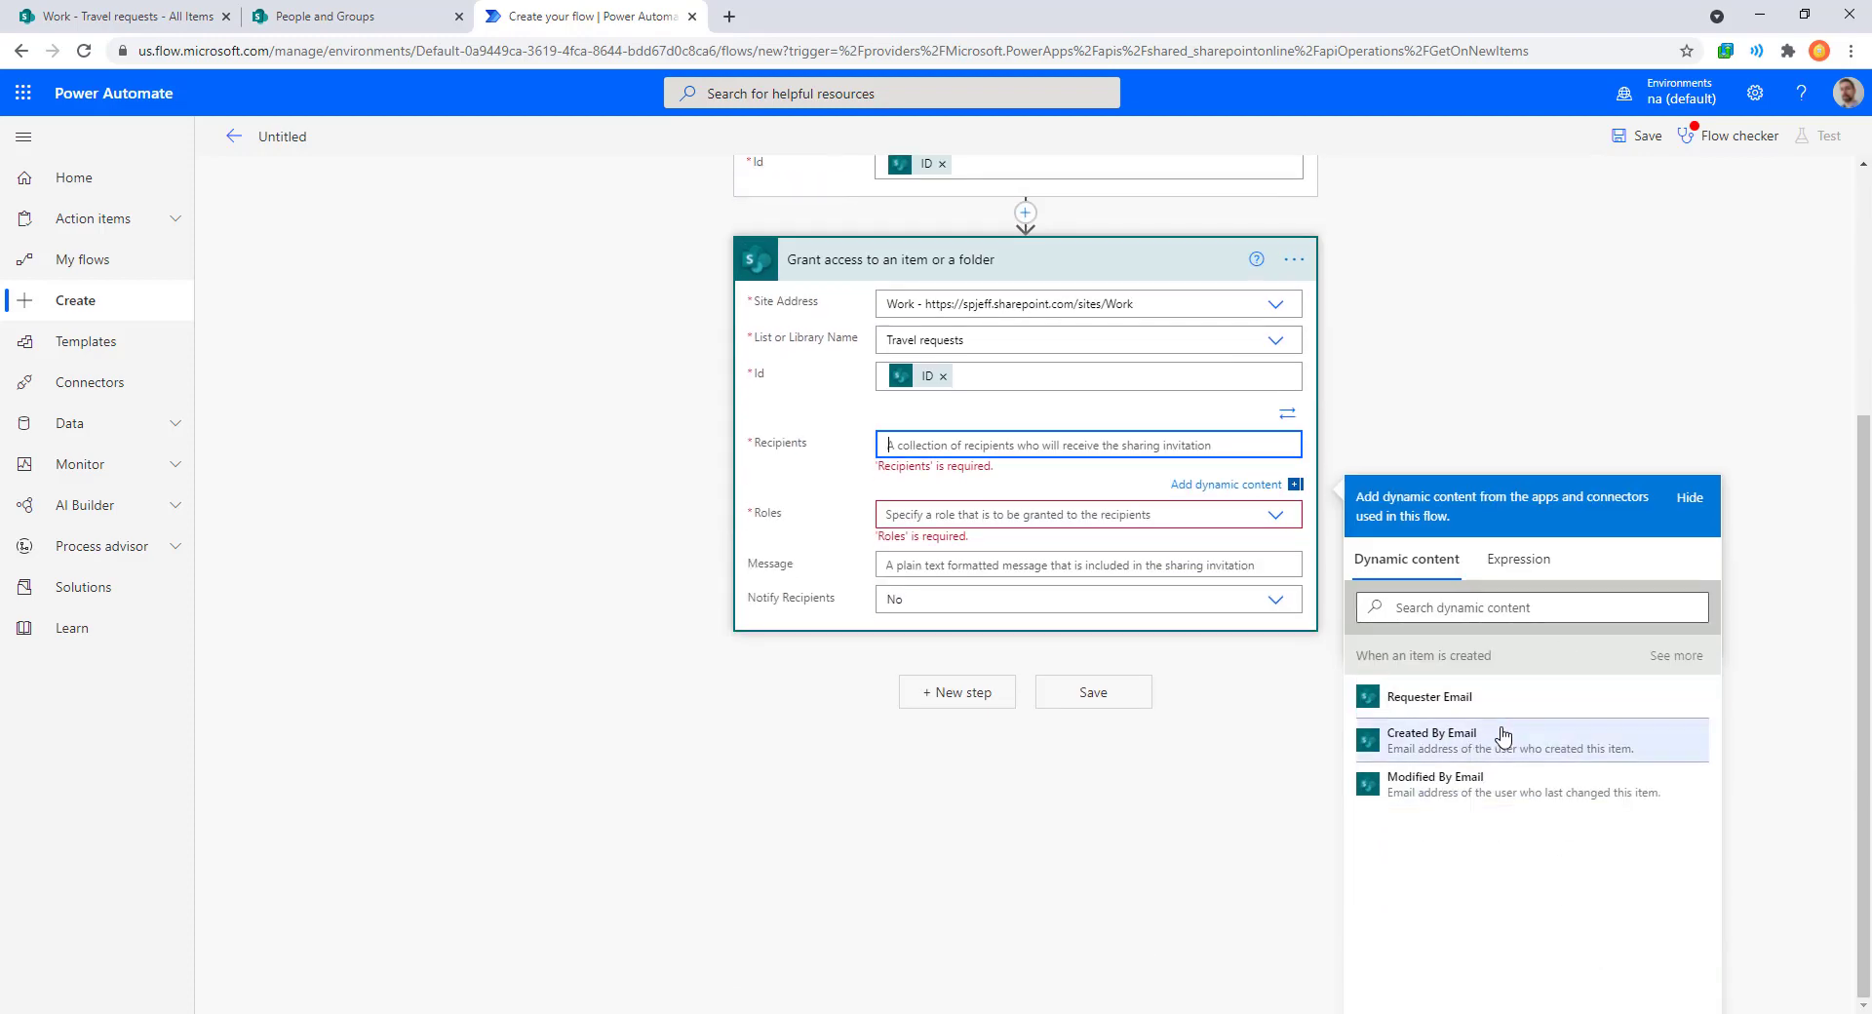
click(1504, 739)
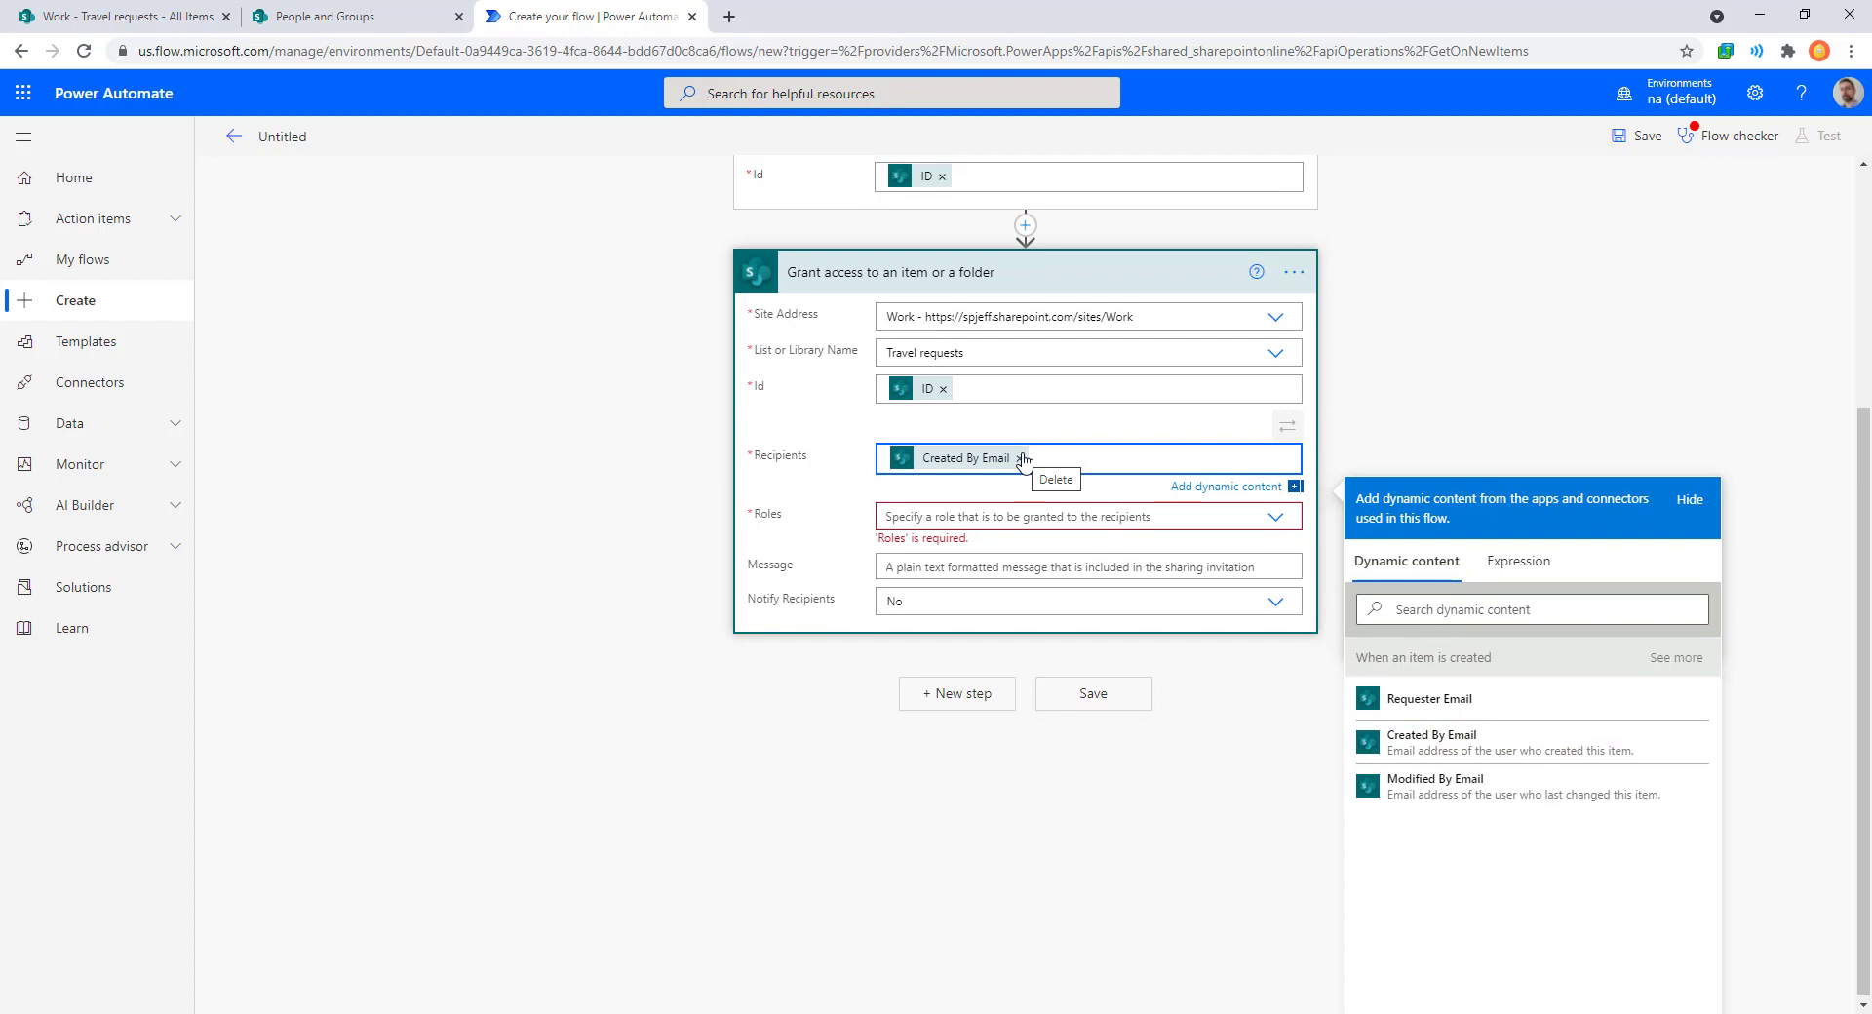
Set the Grant access action's role to Can edit and save the flow.
key(Tab)
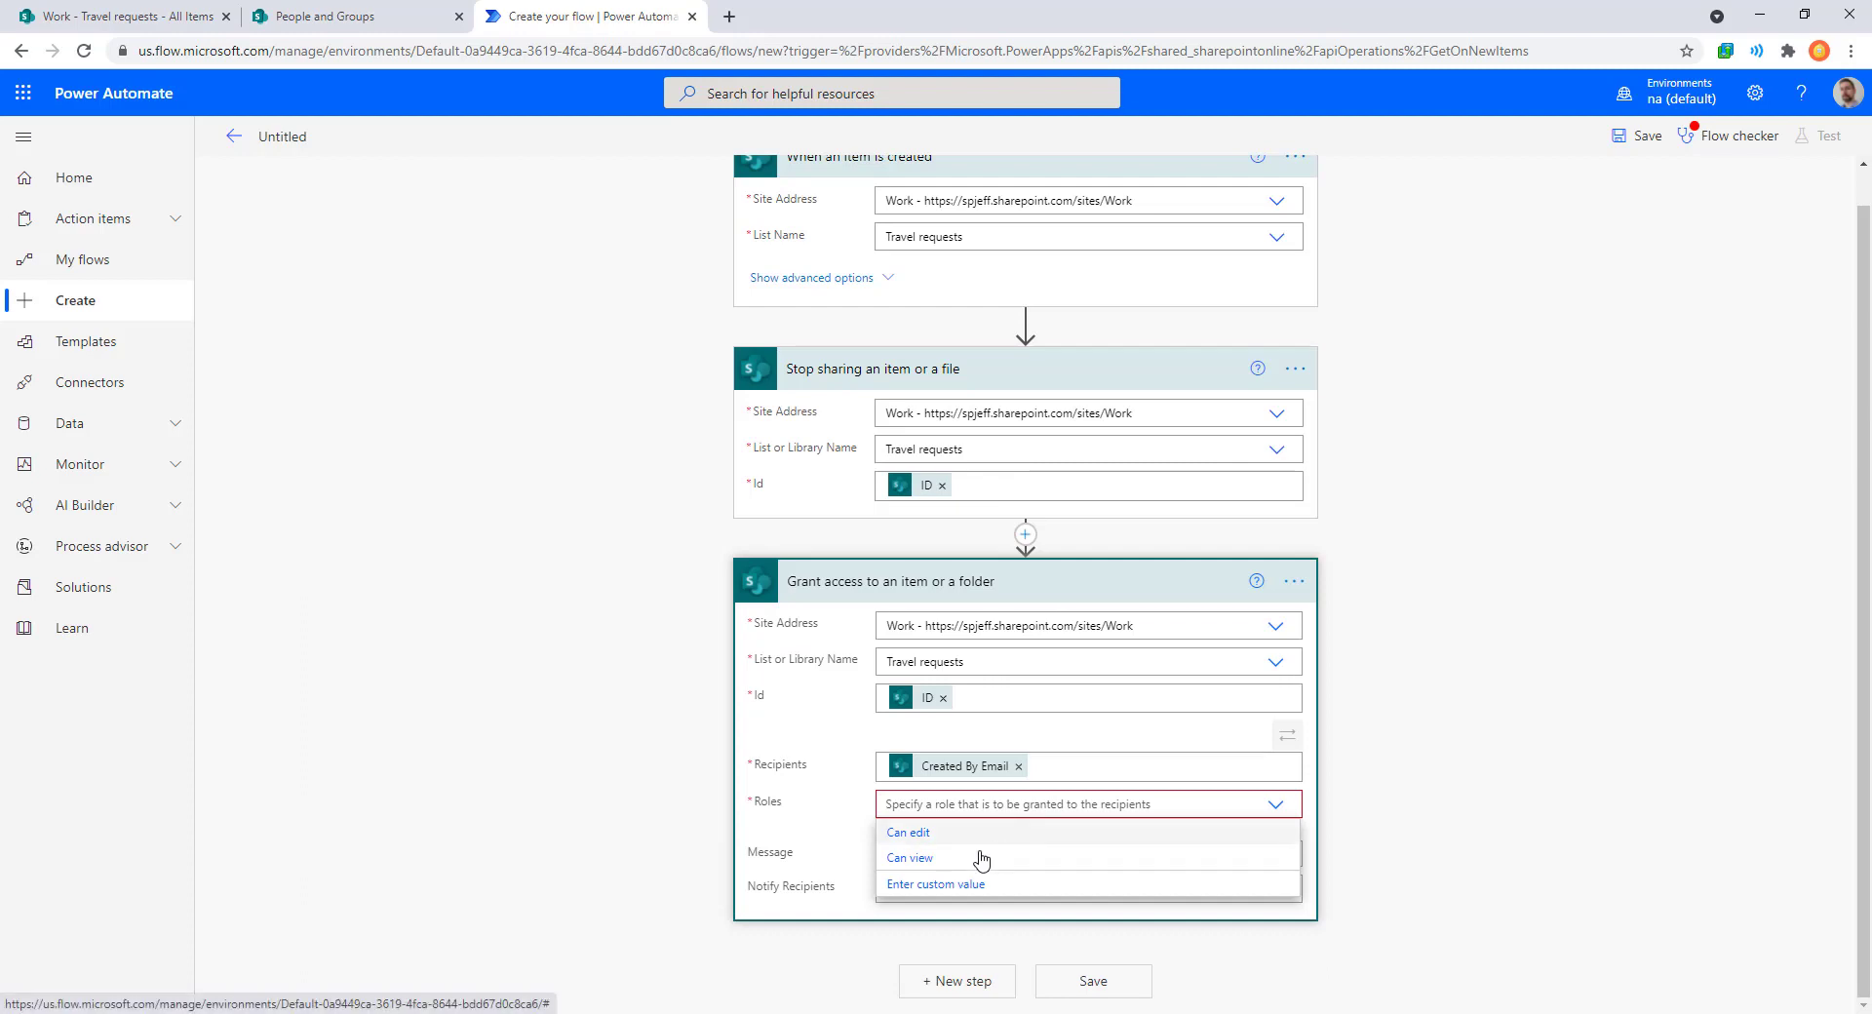
drag(724, 780, 1092, 893)
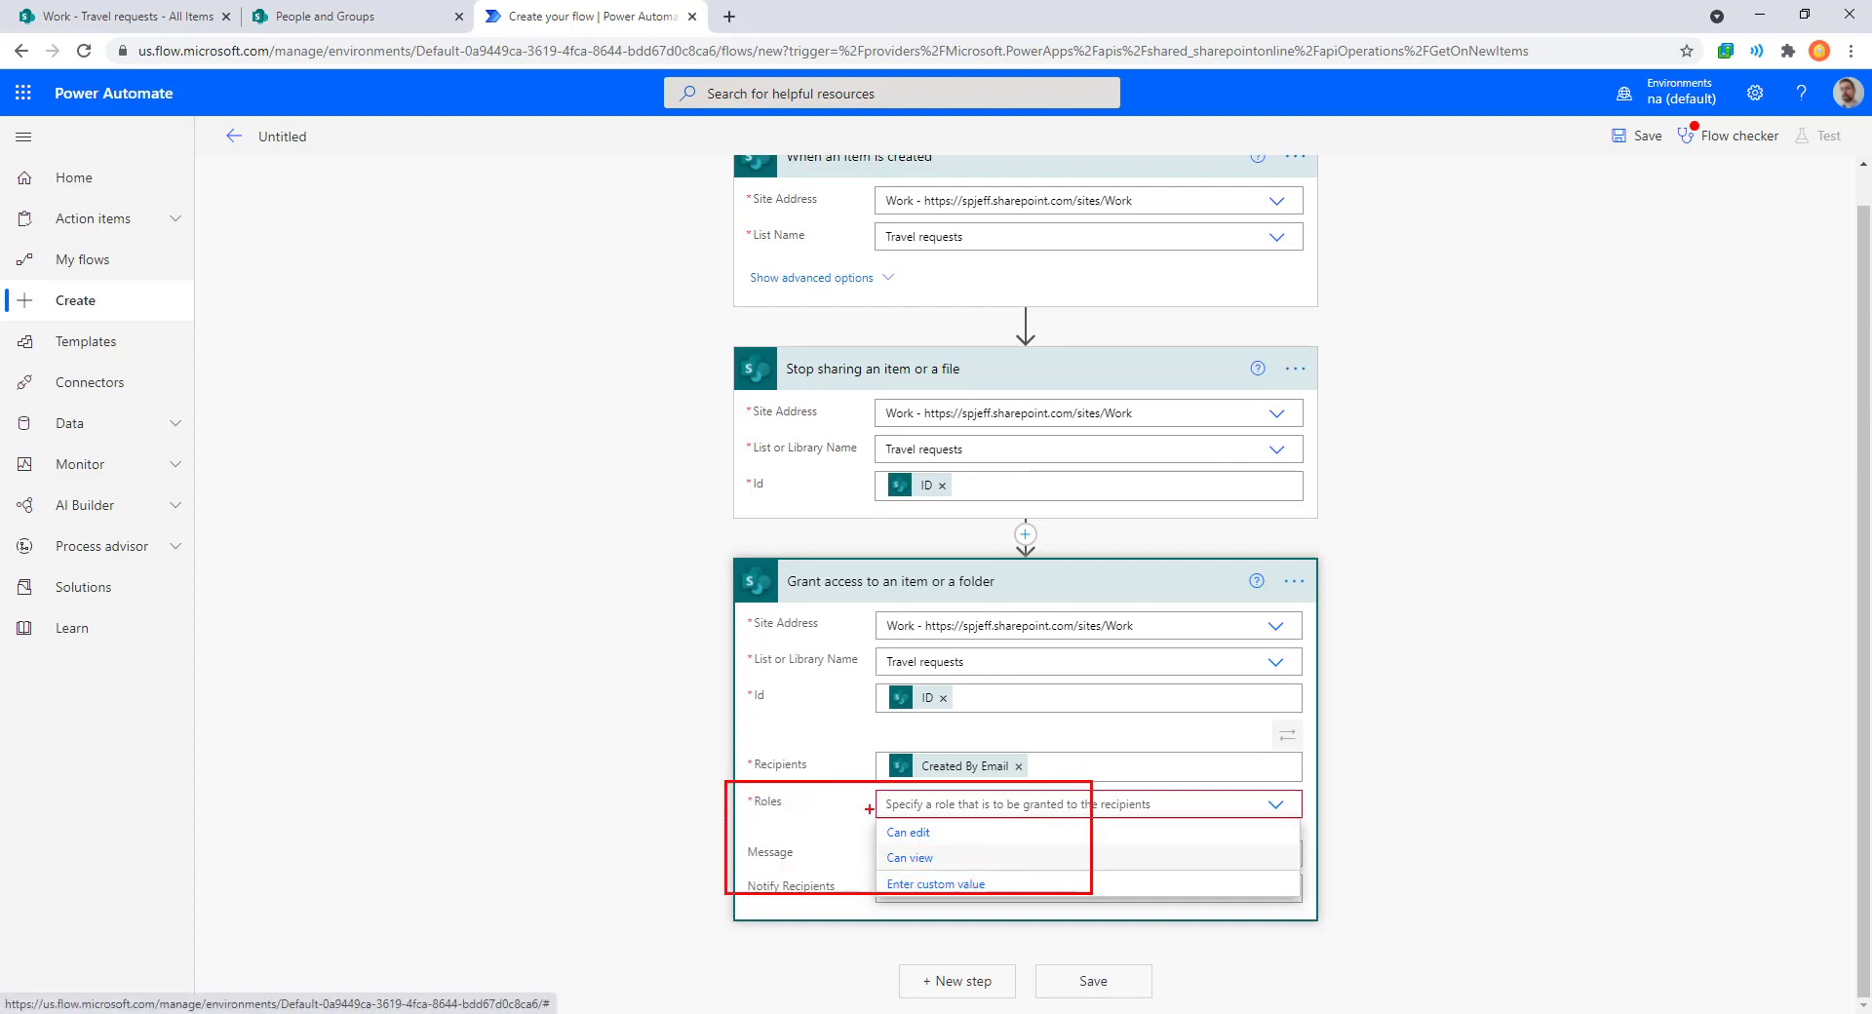
drag(626, 863, 704, 827)
key(Escape)
click(917, 834)
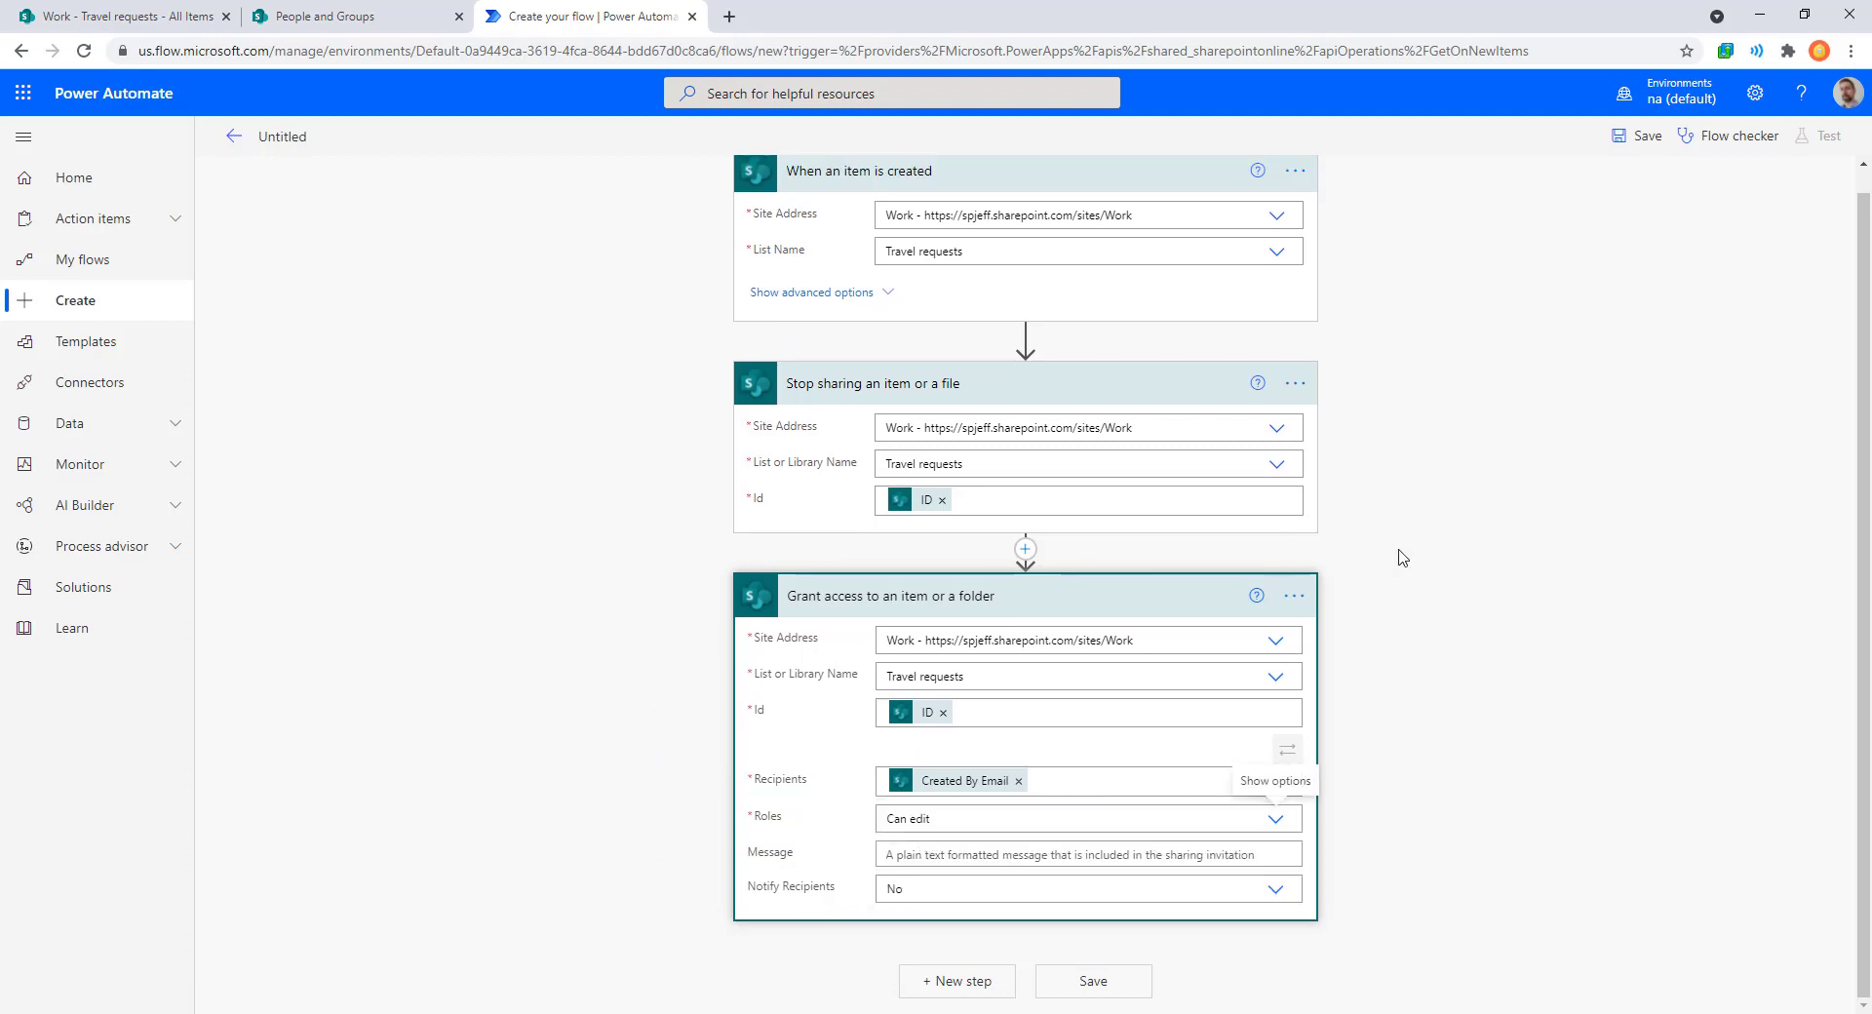
click(1637, 141)
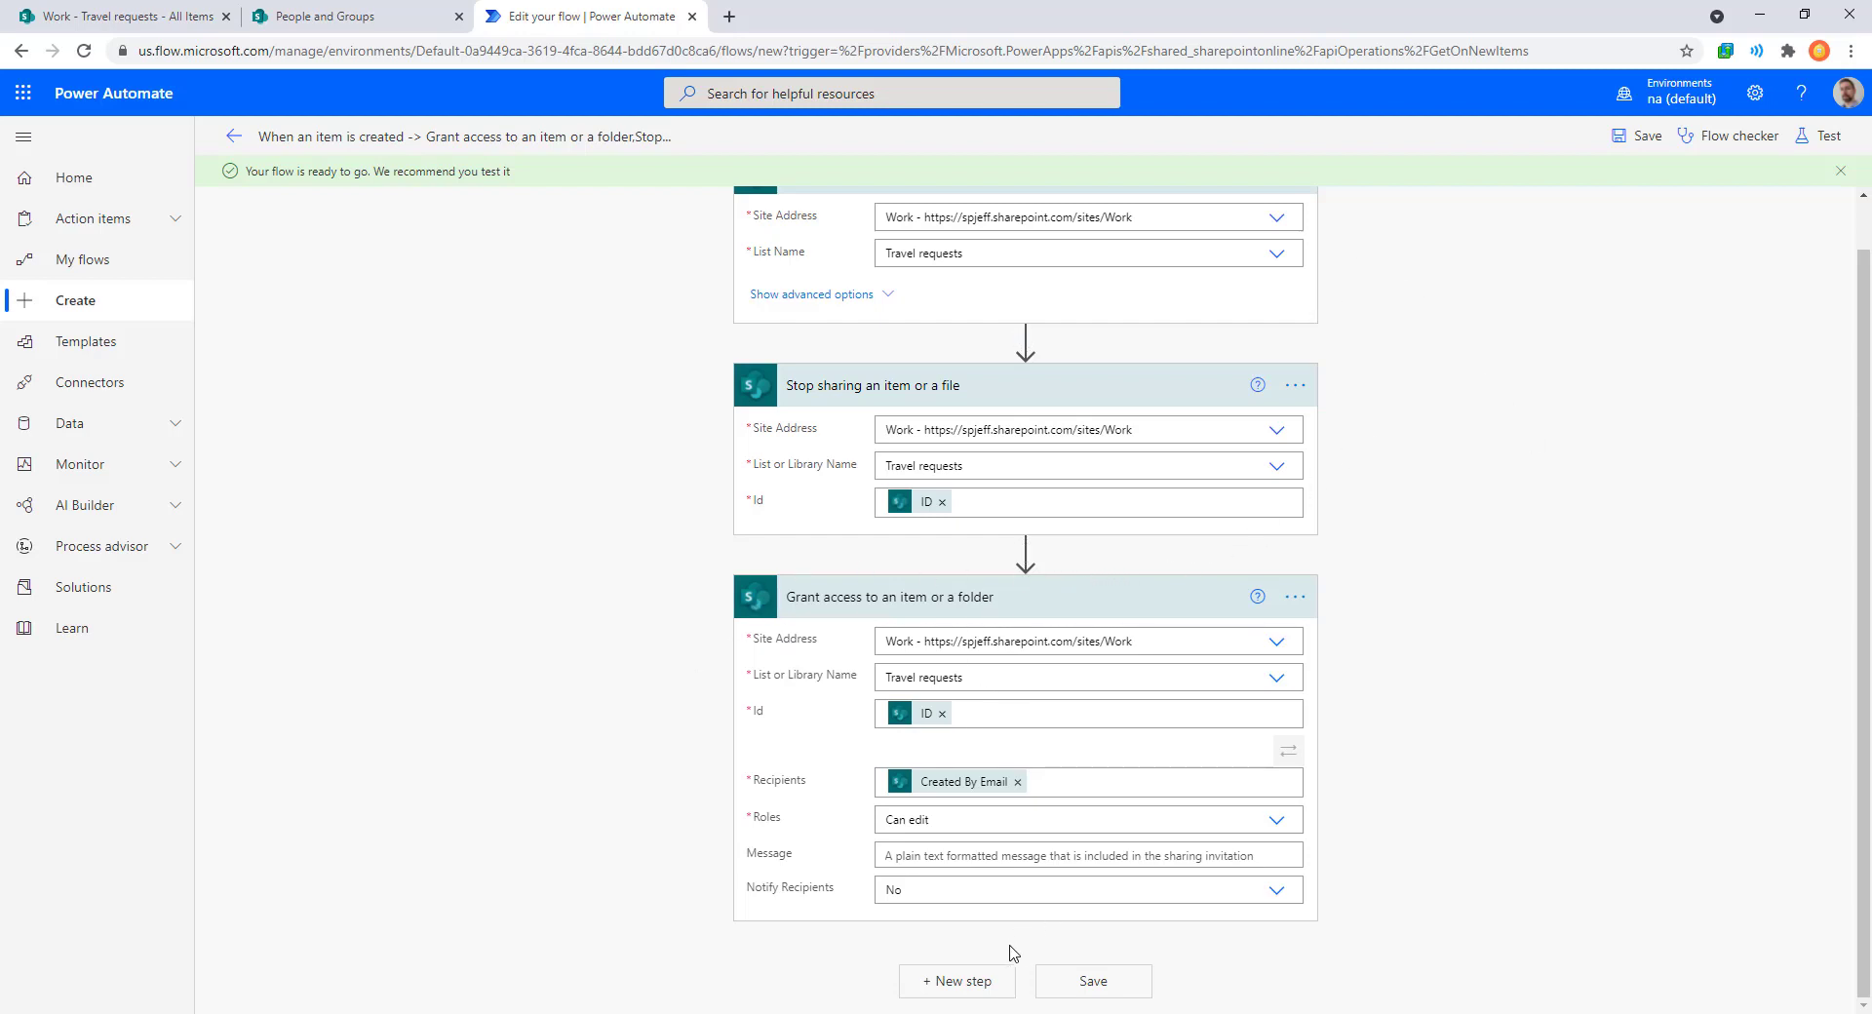
Add a Send an HTTP request to SharePoint action after the Grant access action, found by searching for "http".
click(961, 980)
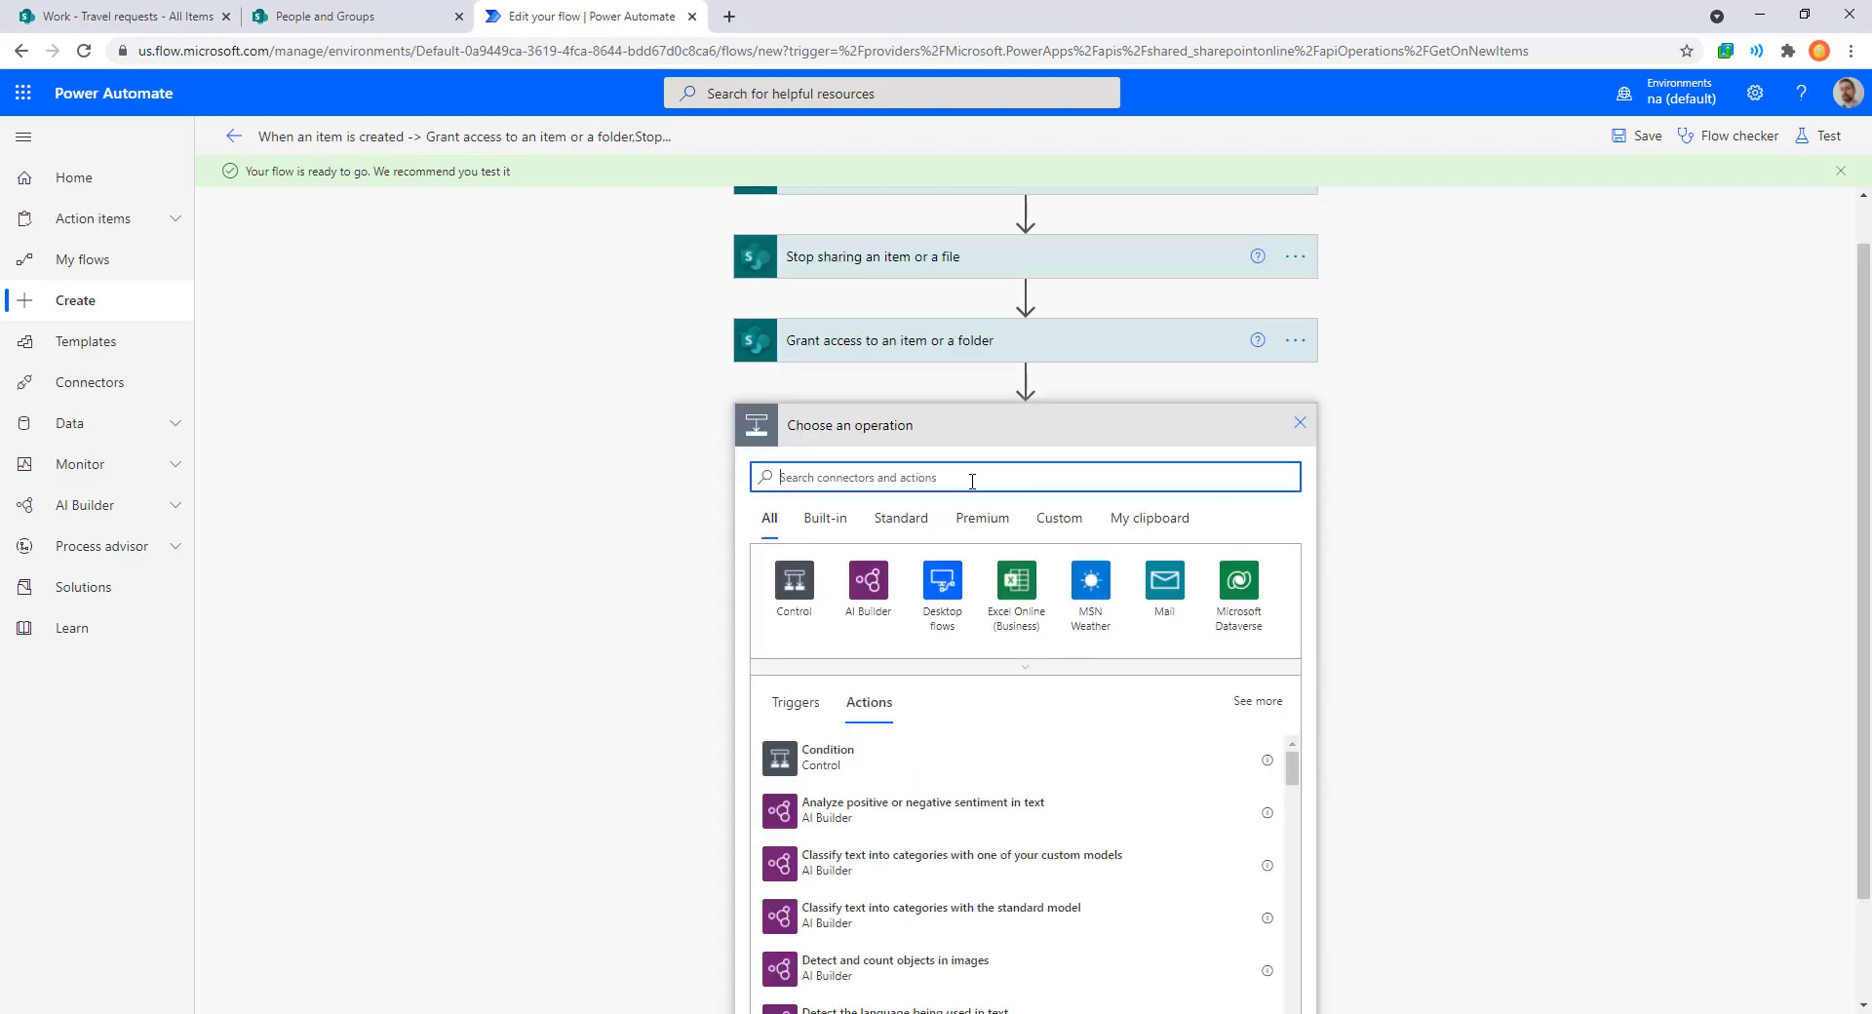
text(http)
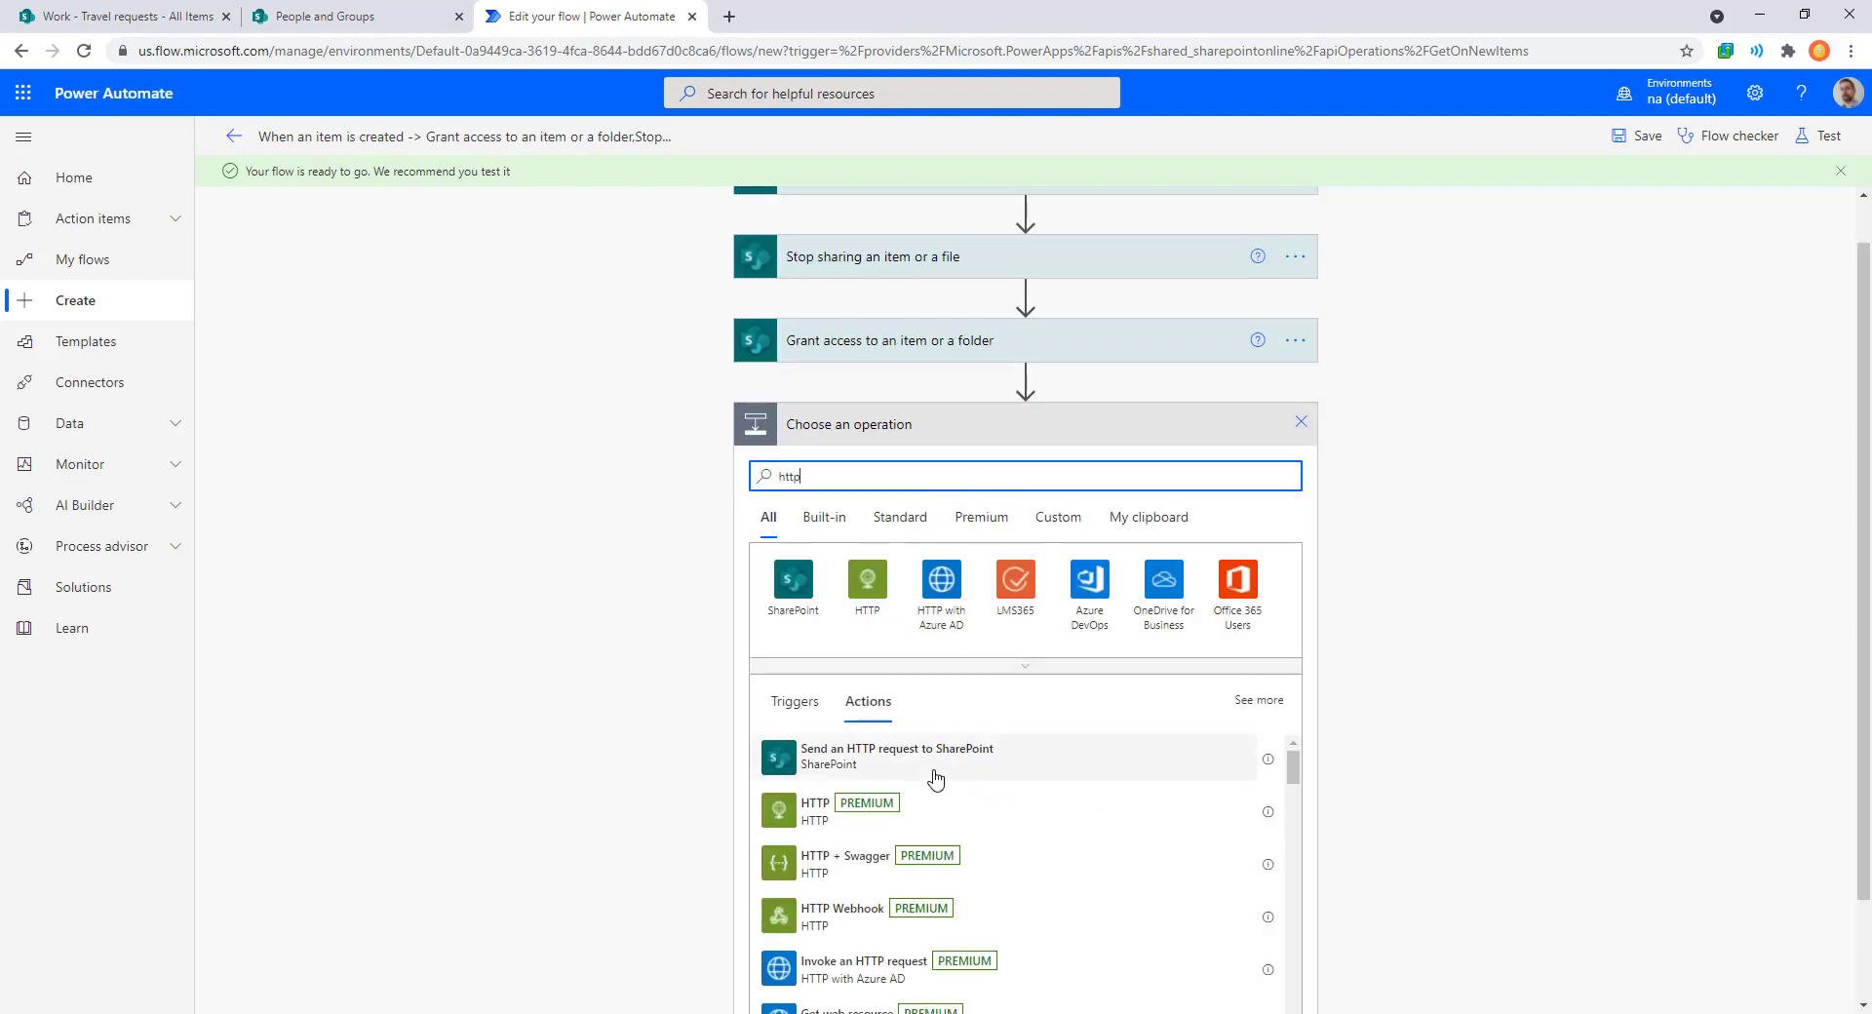
click(935, 778)
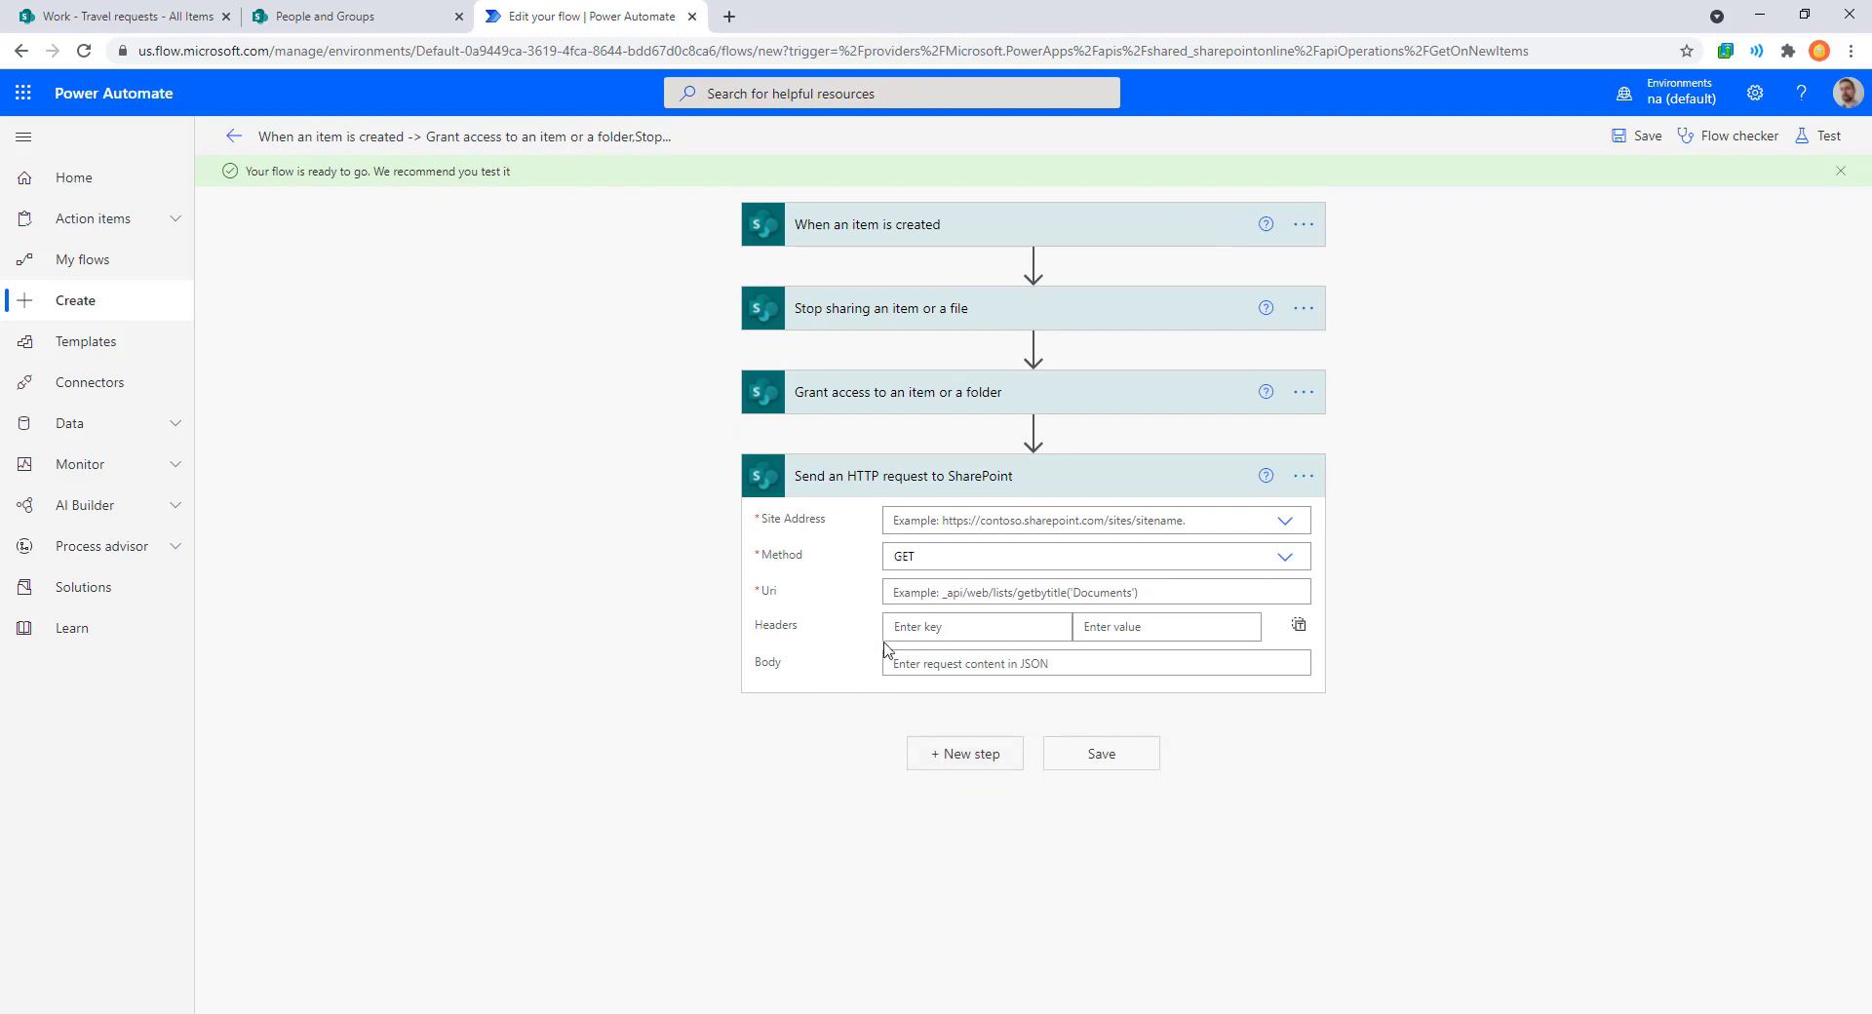
Rename the new HTTP action as Send an HTTP request to SharePoint (GRANT TRAVEL MANAGER).
click(1303, 476)
click(1559, 622)
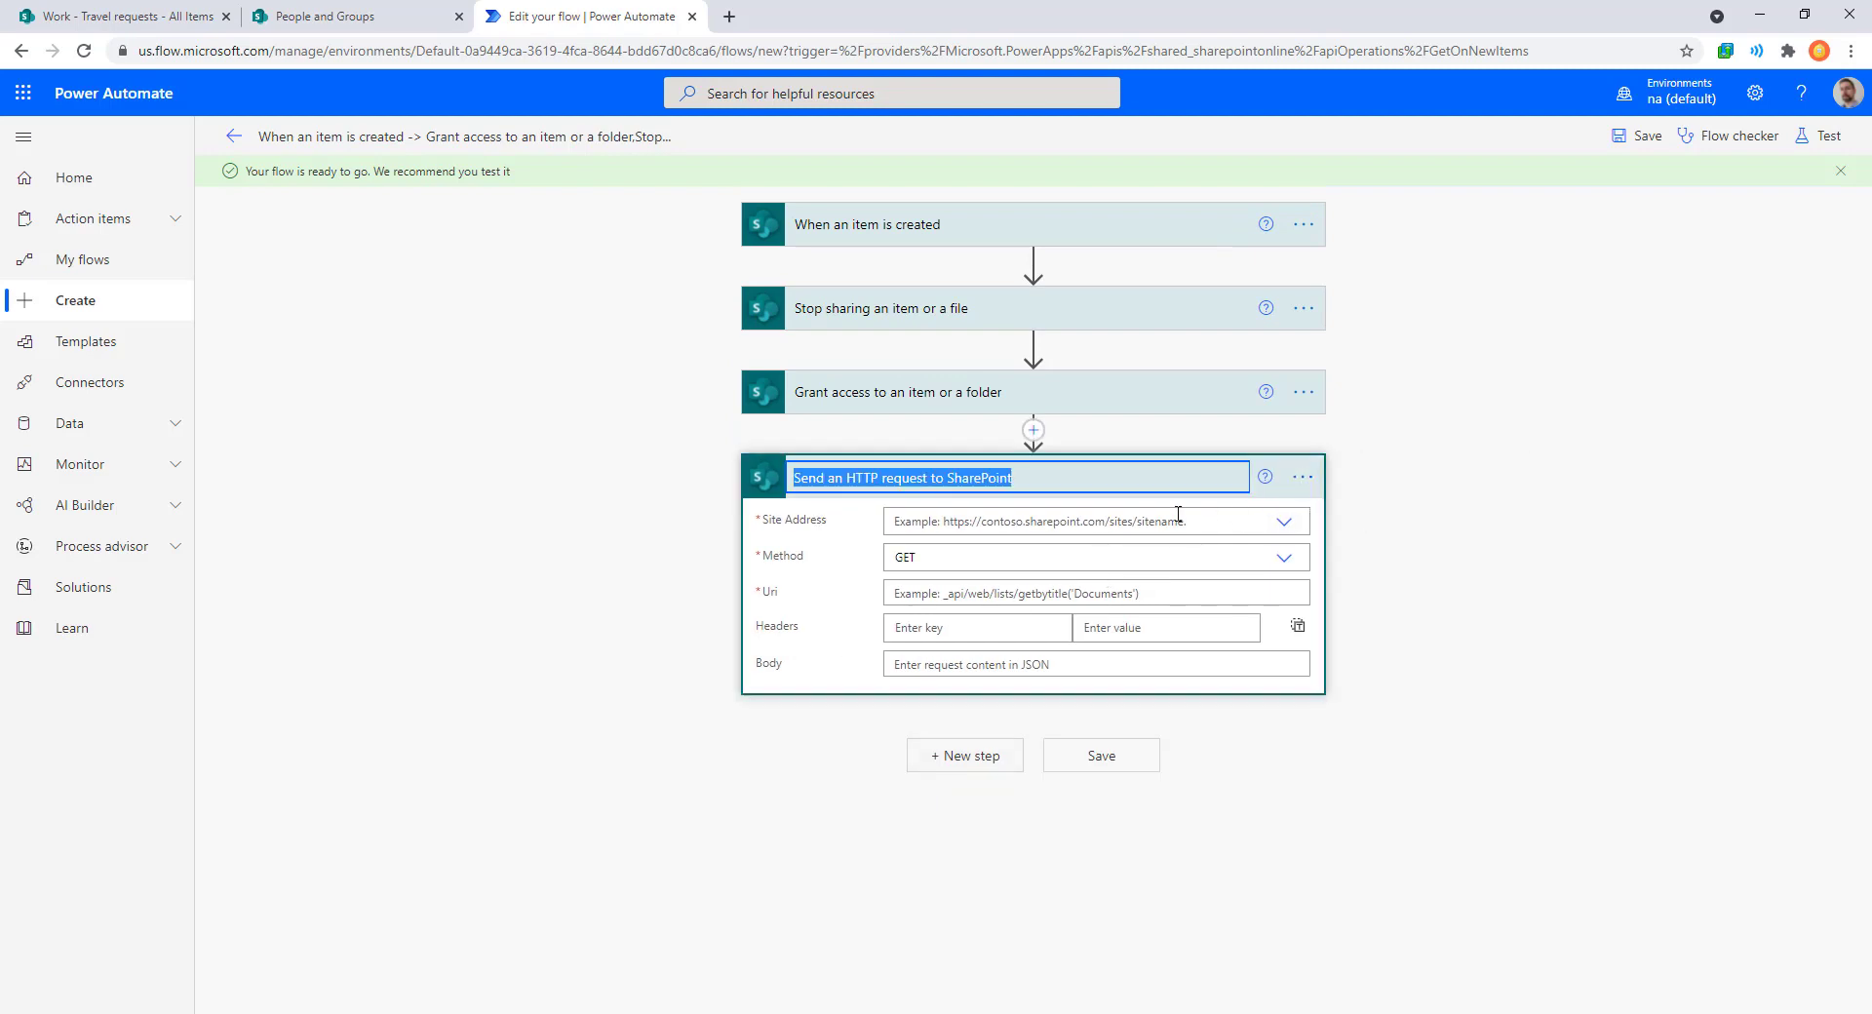
click(1113, 487)
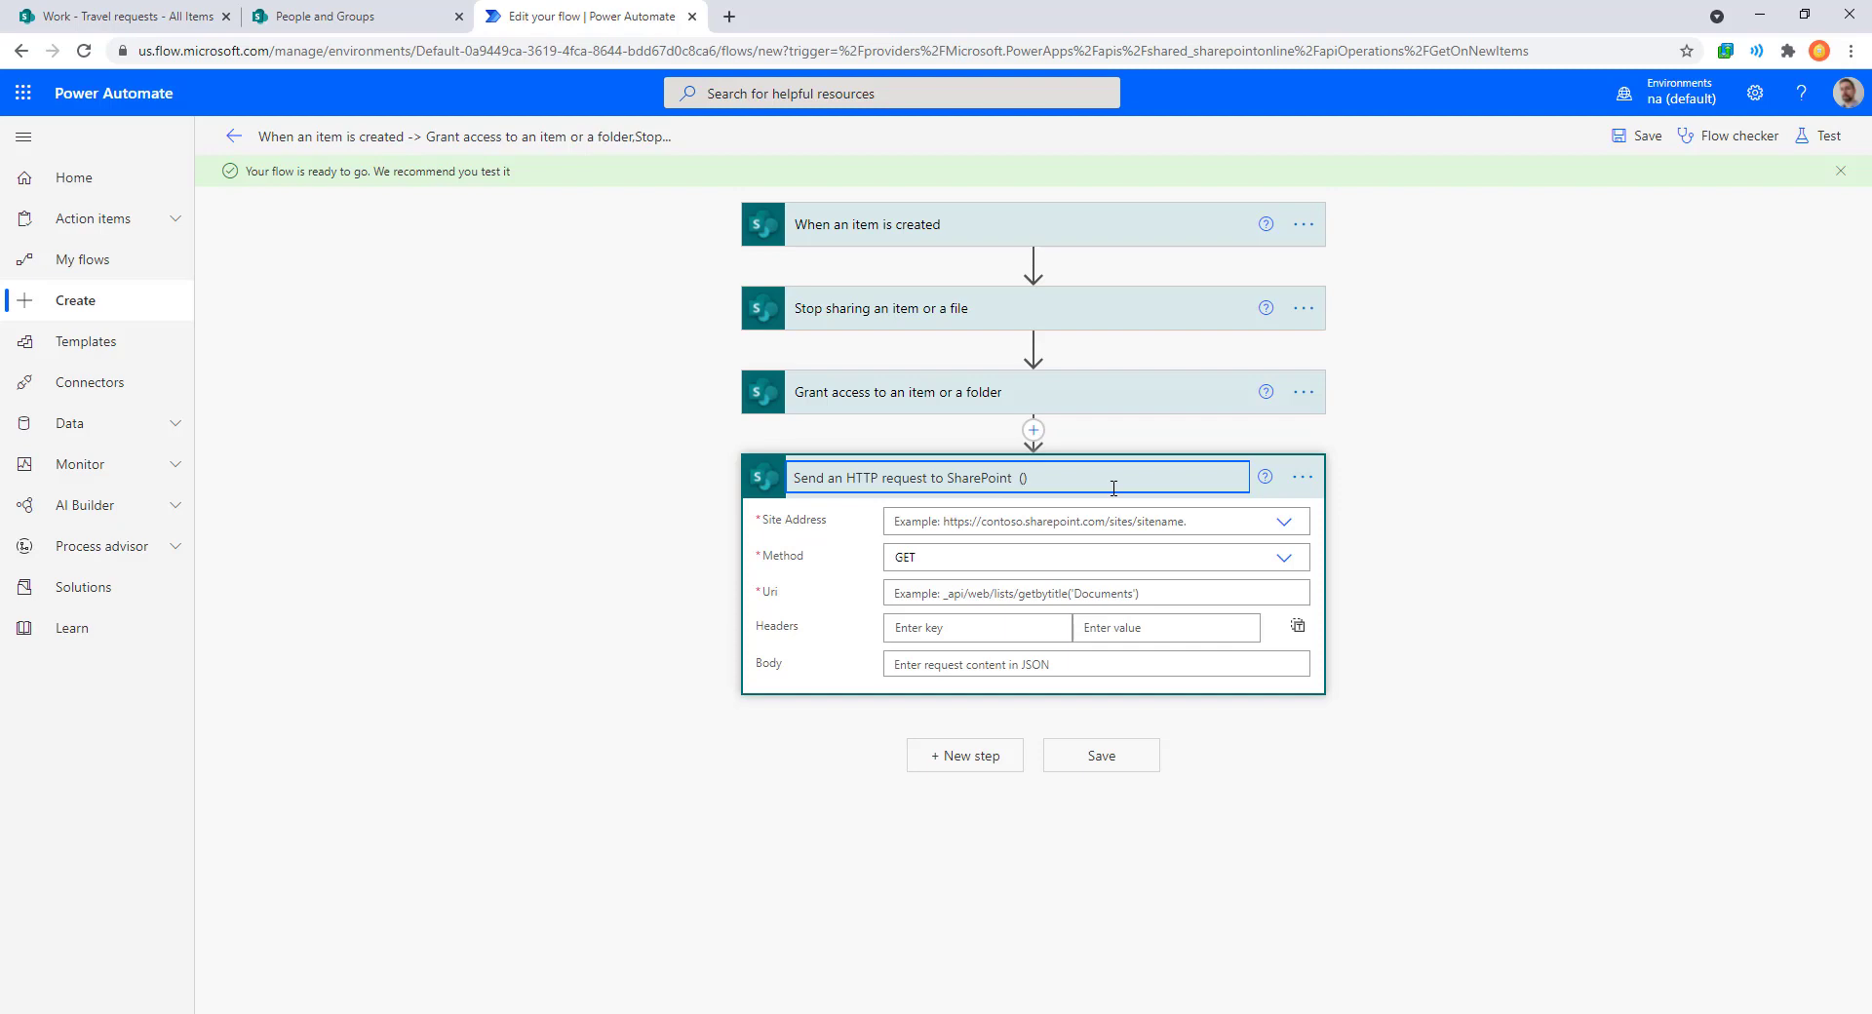
text((GRANT TRAVEL MANAGER)
click(1562, 535)
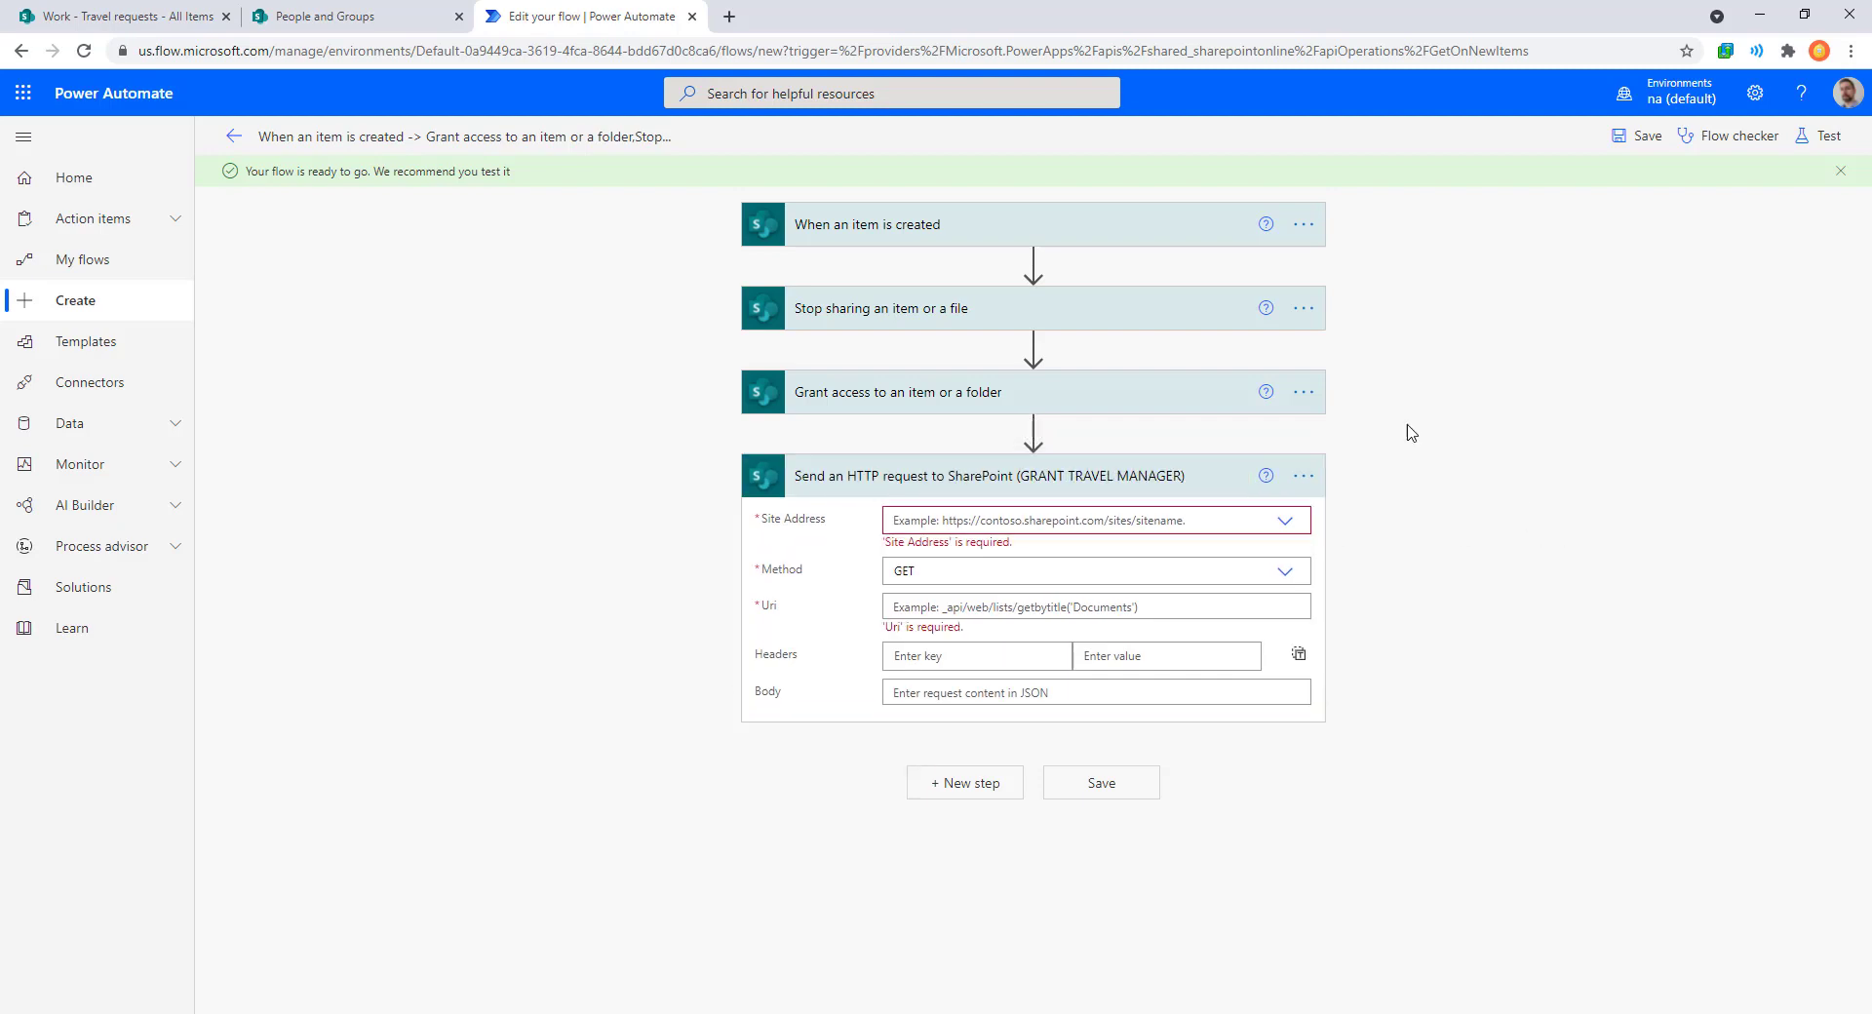
click(375, 22)
click(589, 17)
click(146, 15)
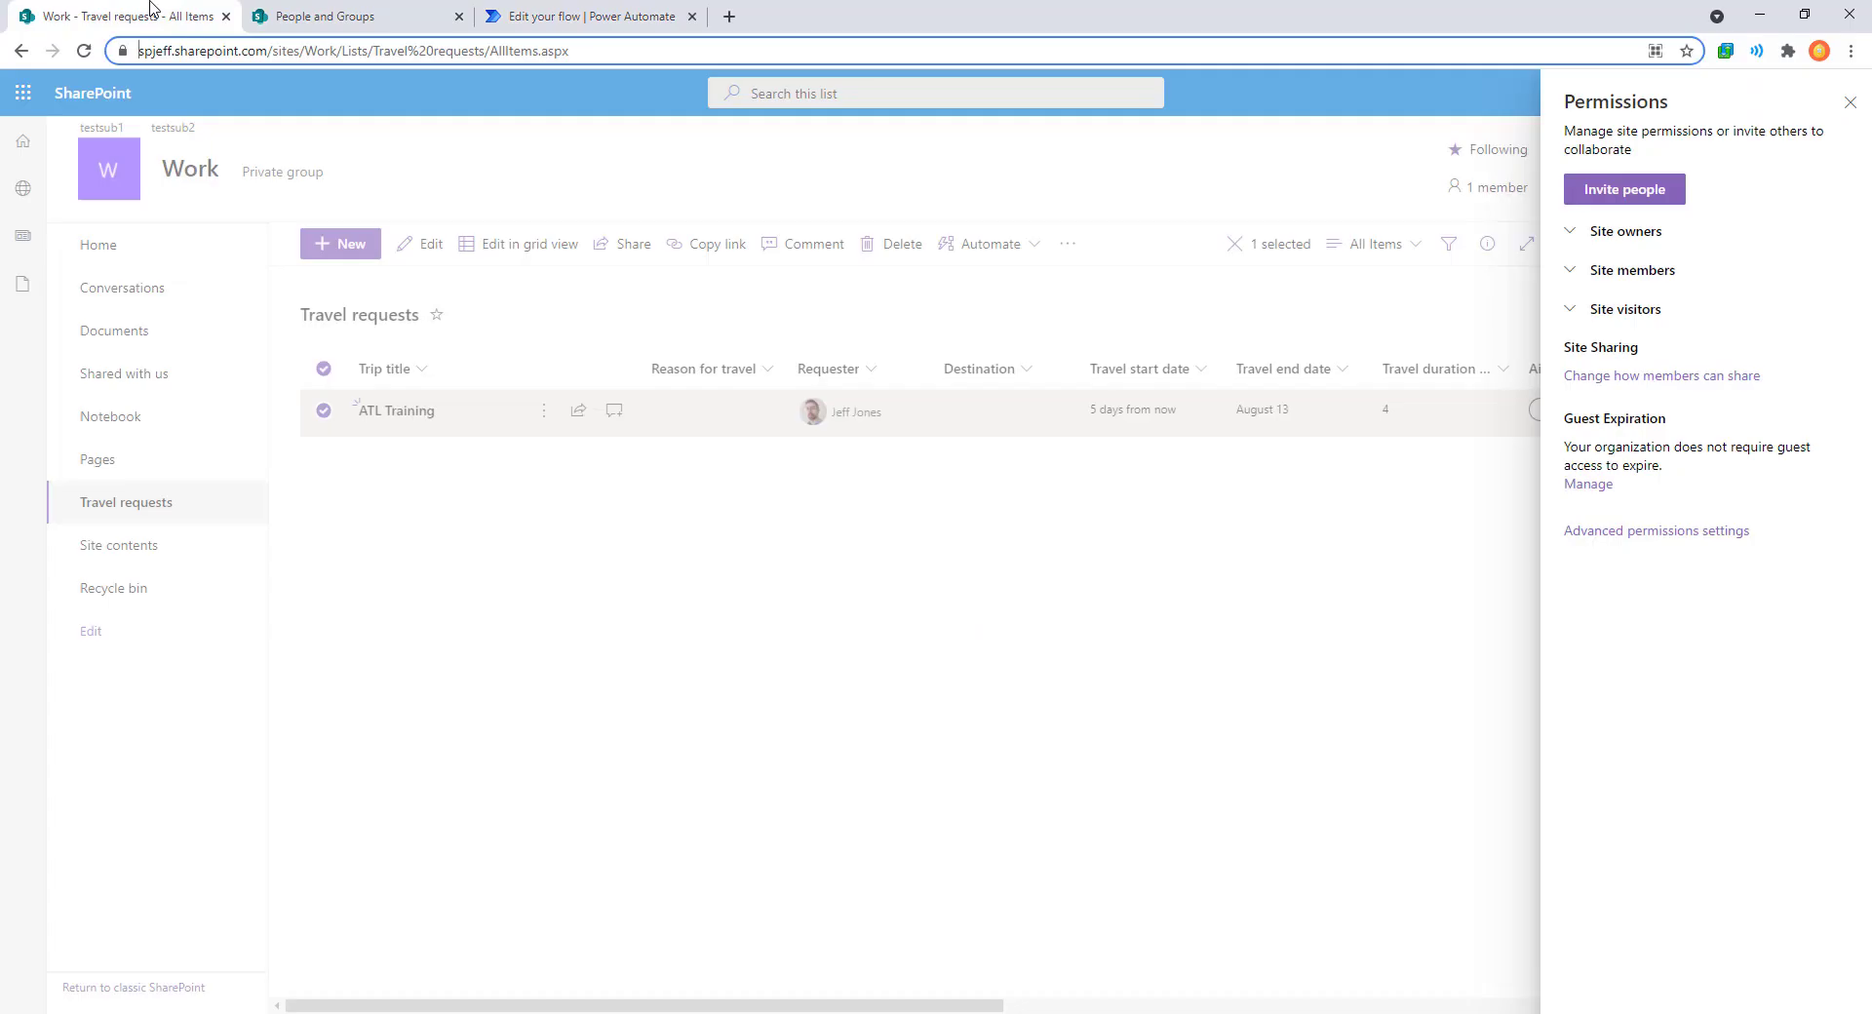
click(418, 51)
drag(383, 56, 137, 51)
key(ctrl+c)
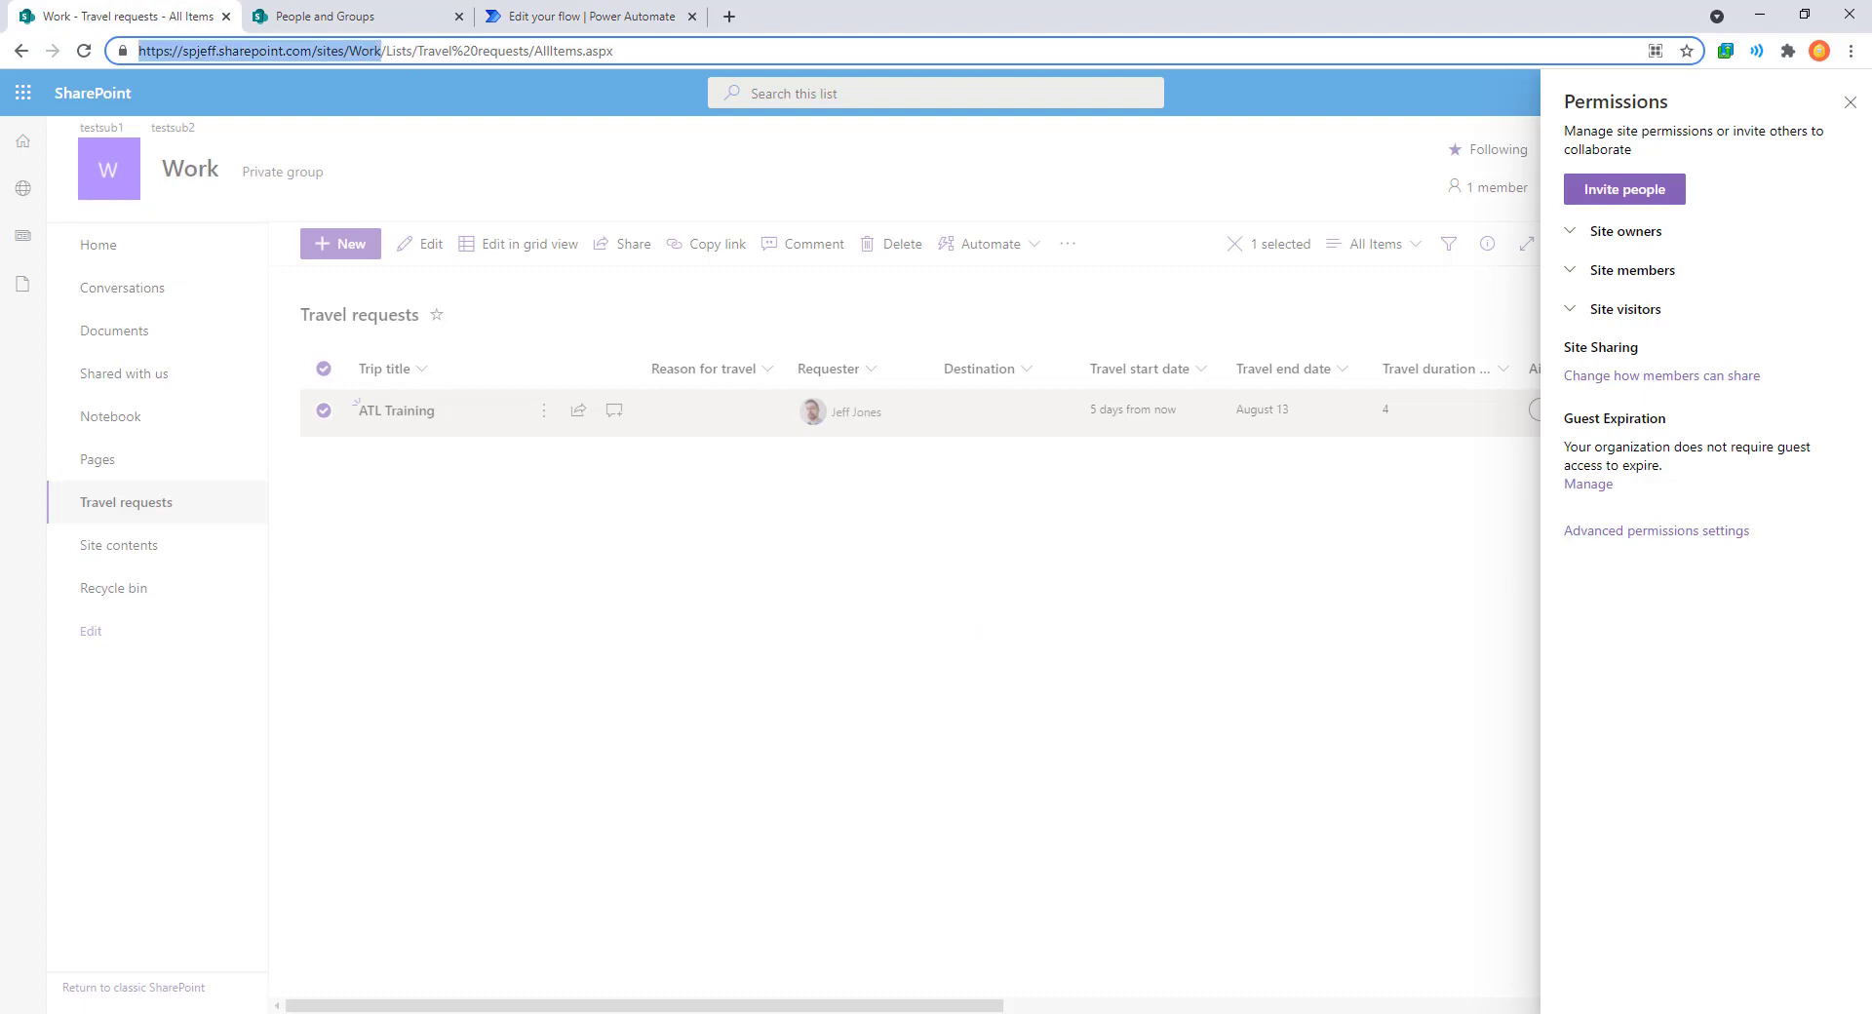
click(590, 16)
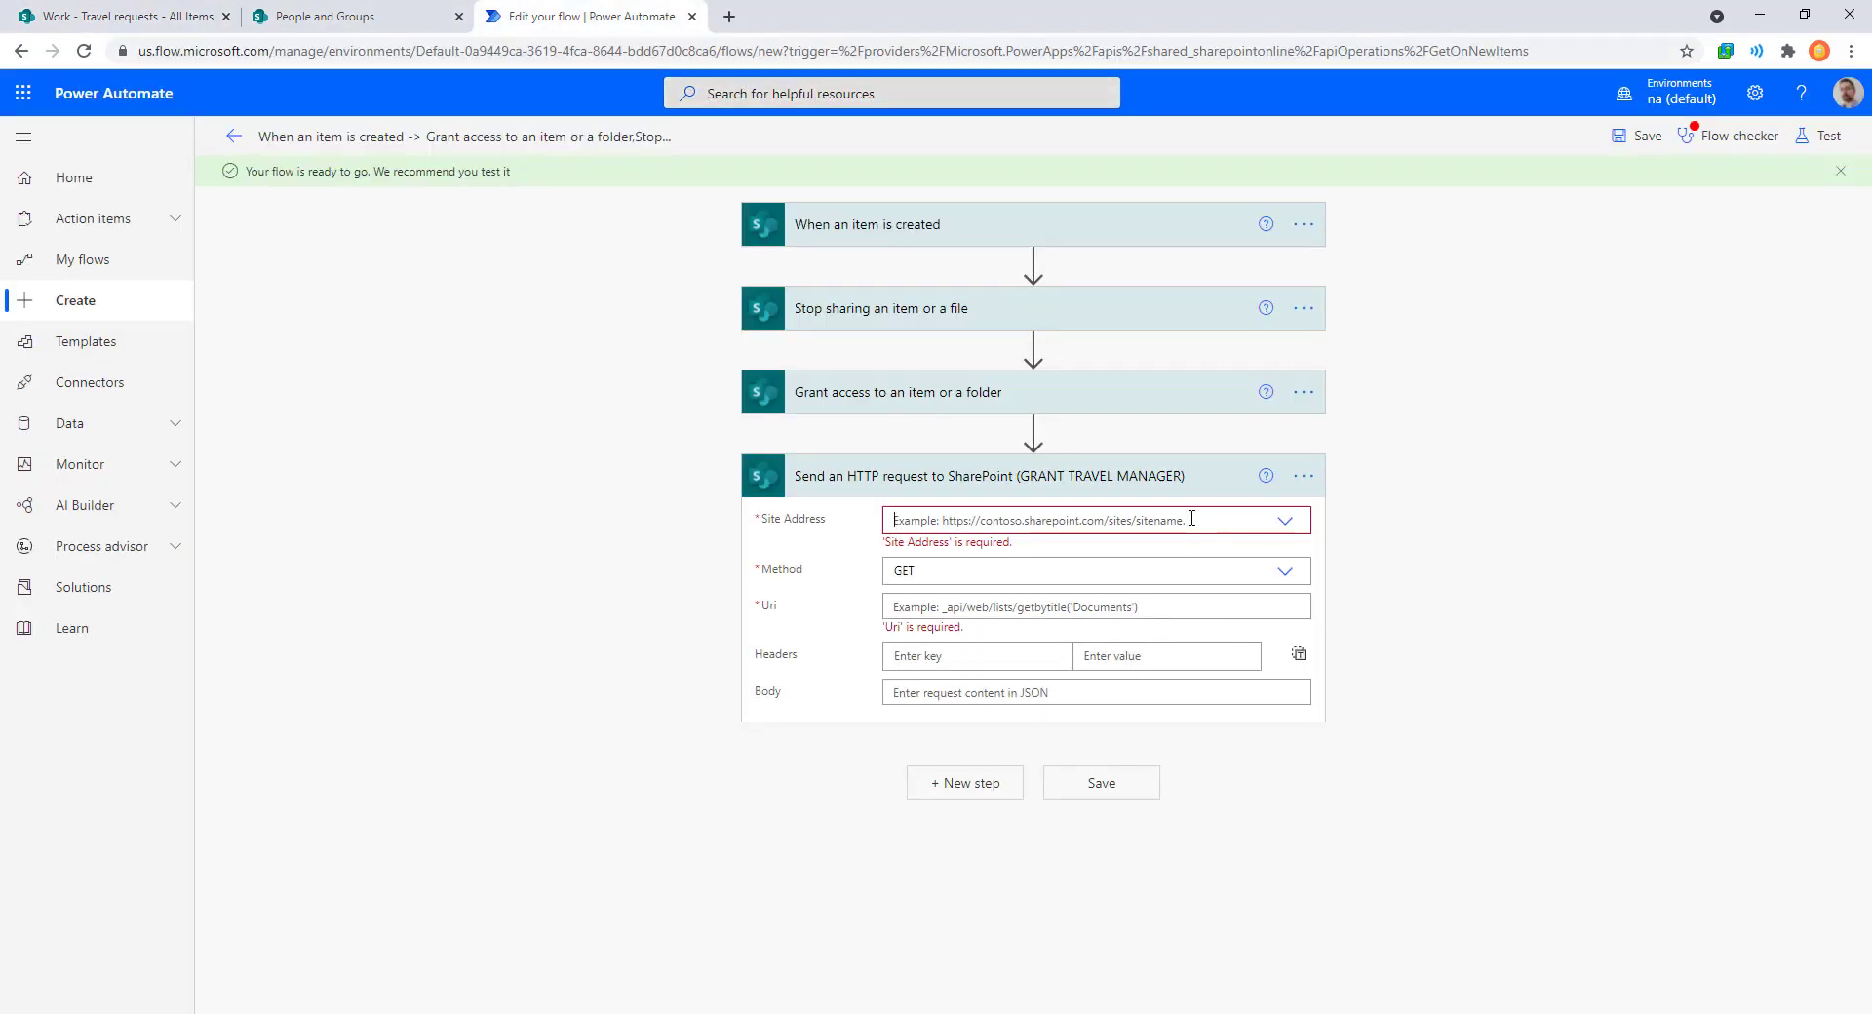
key(ctrl+v)
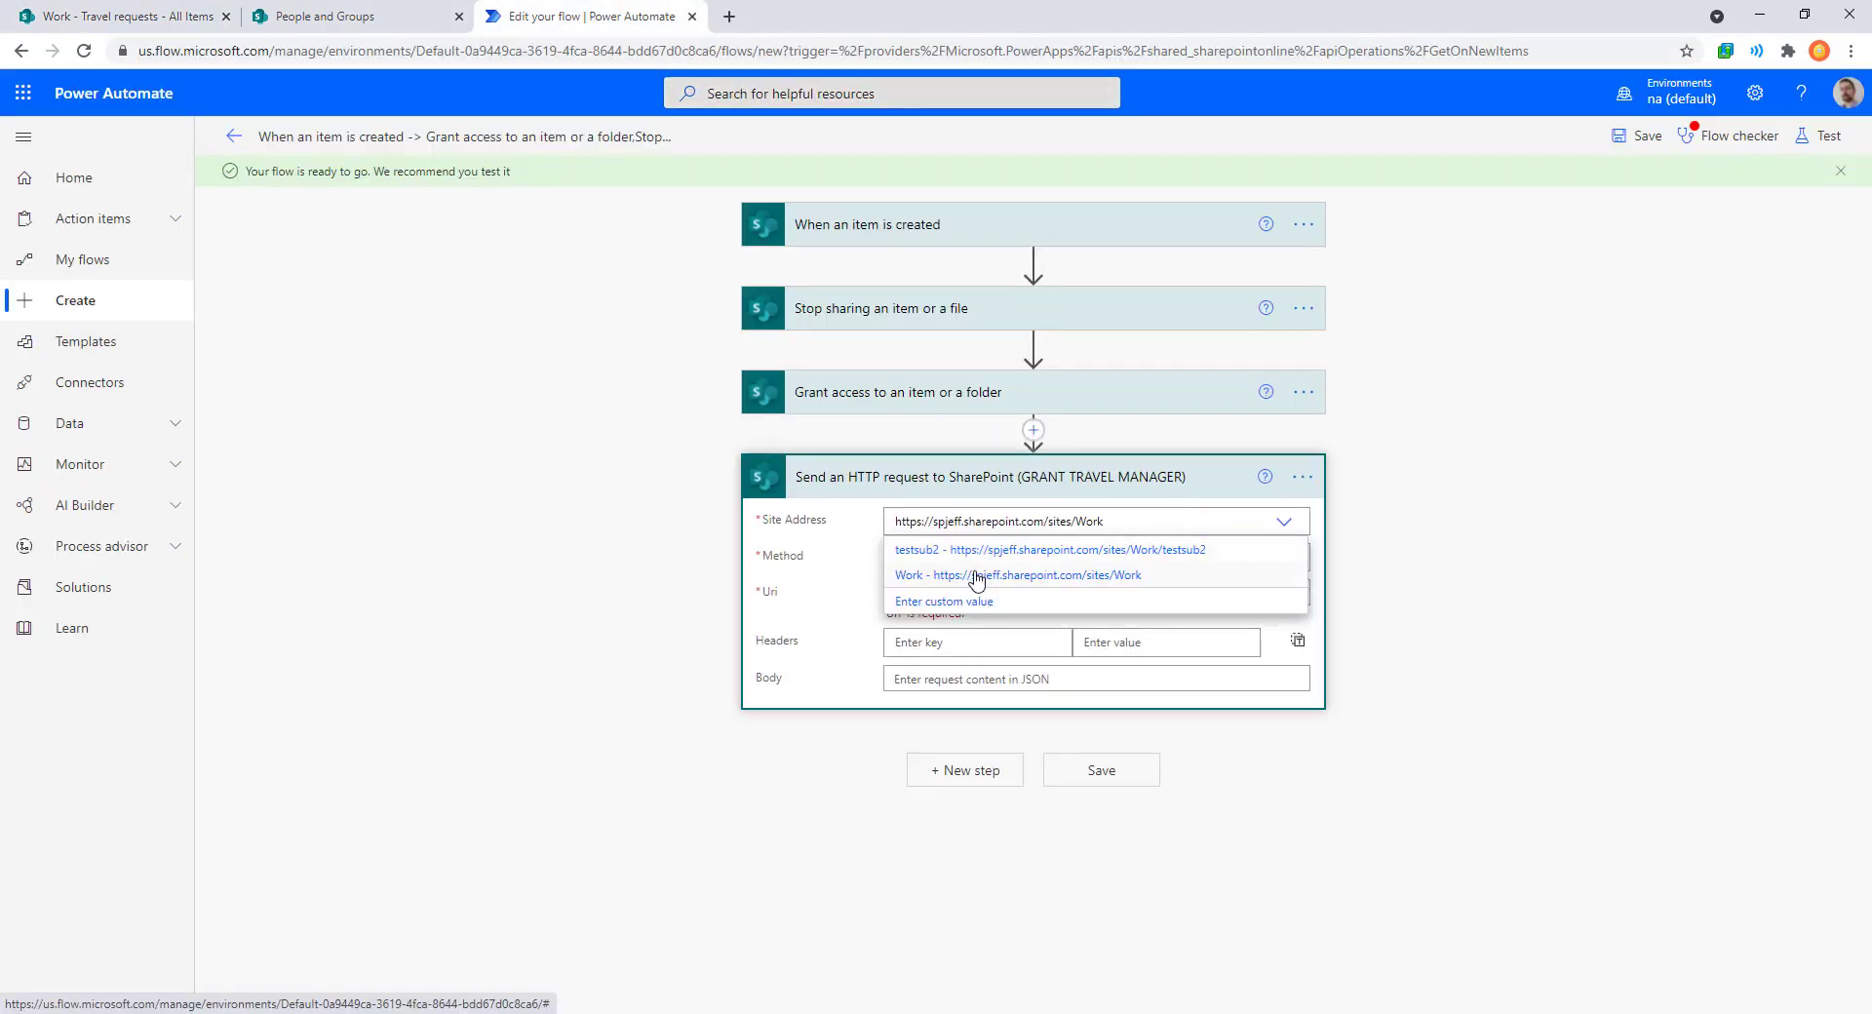
click(975, 575)
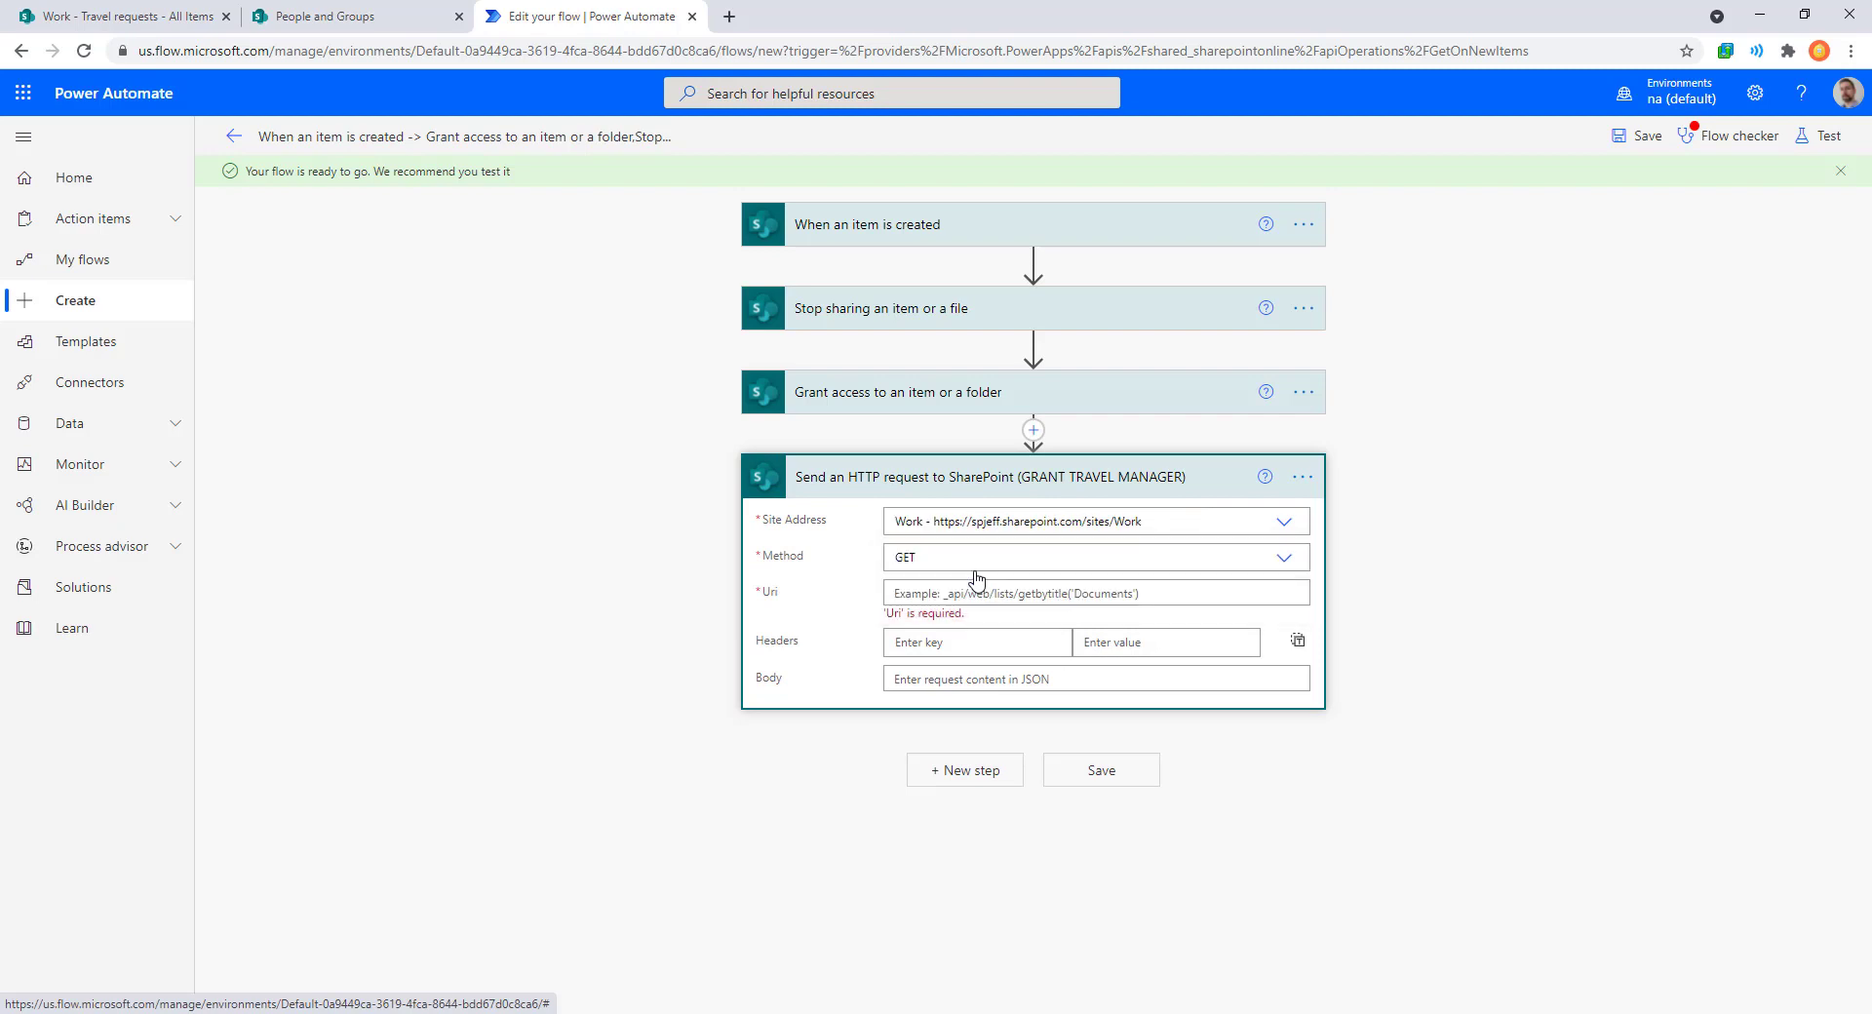
click(1282, 557)
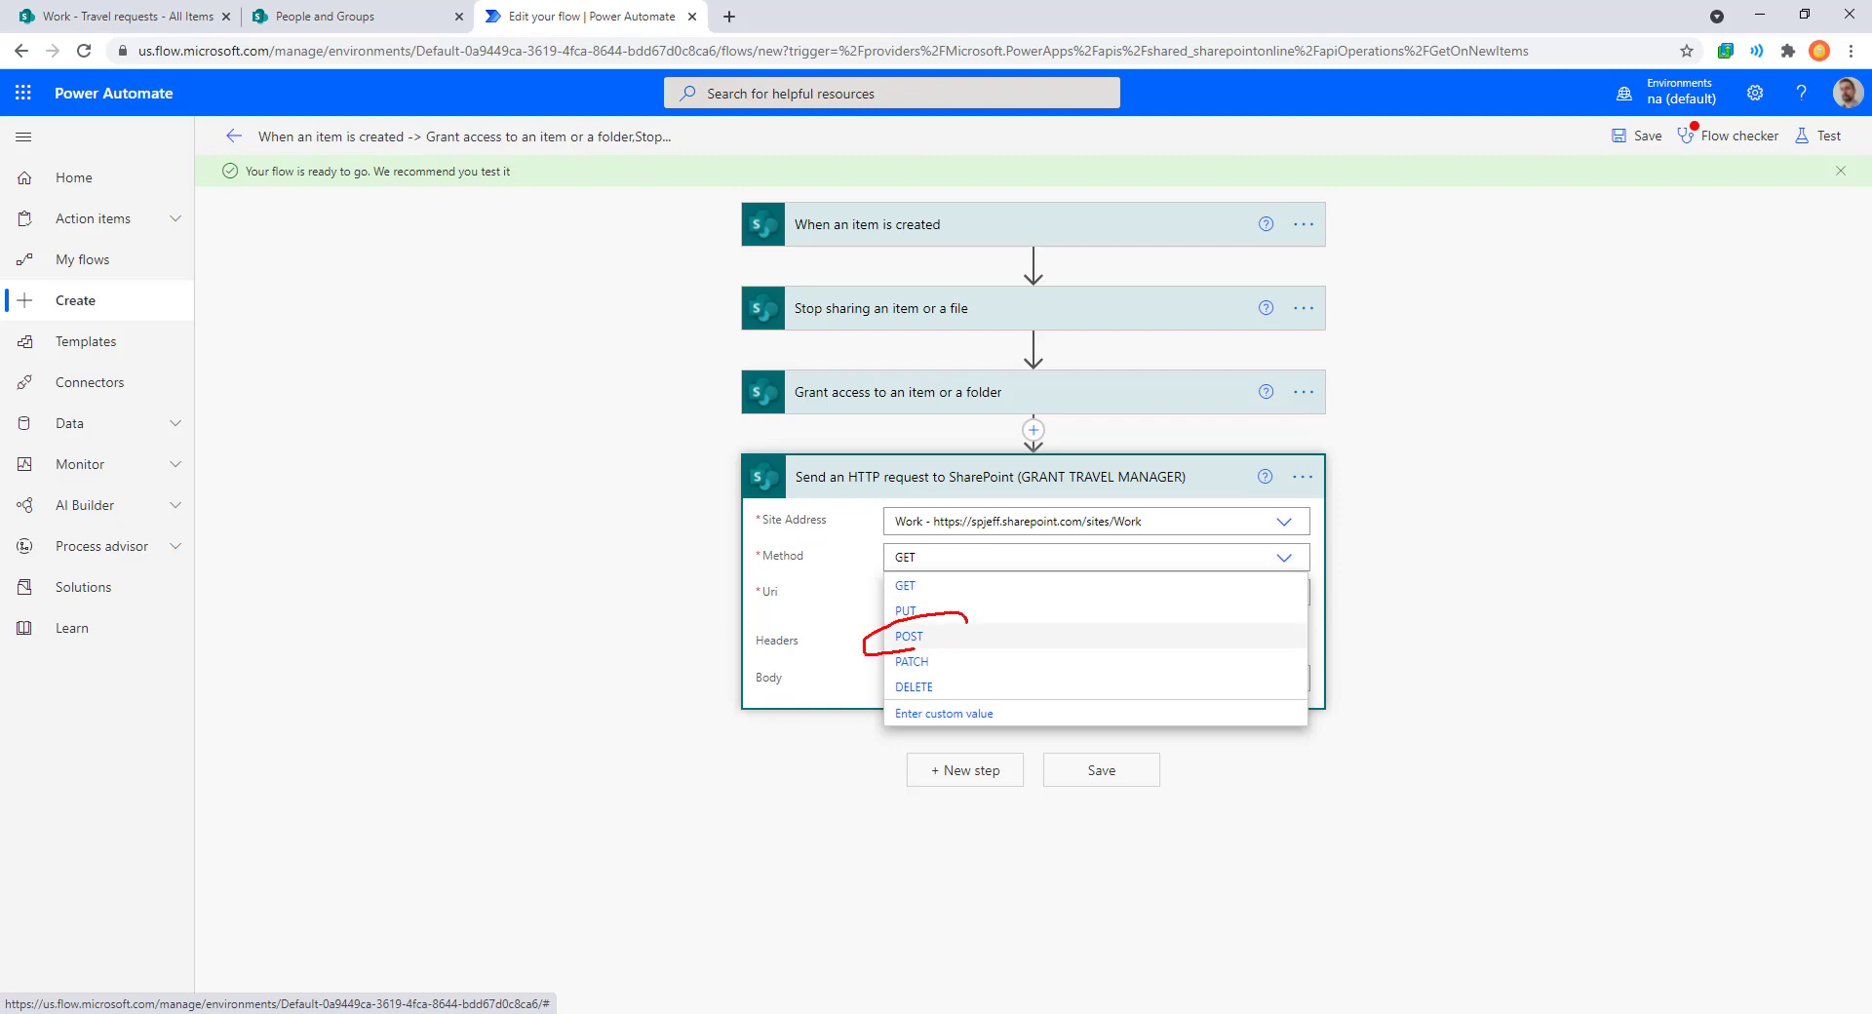
click(912, 638)
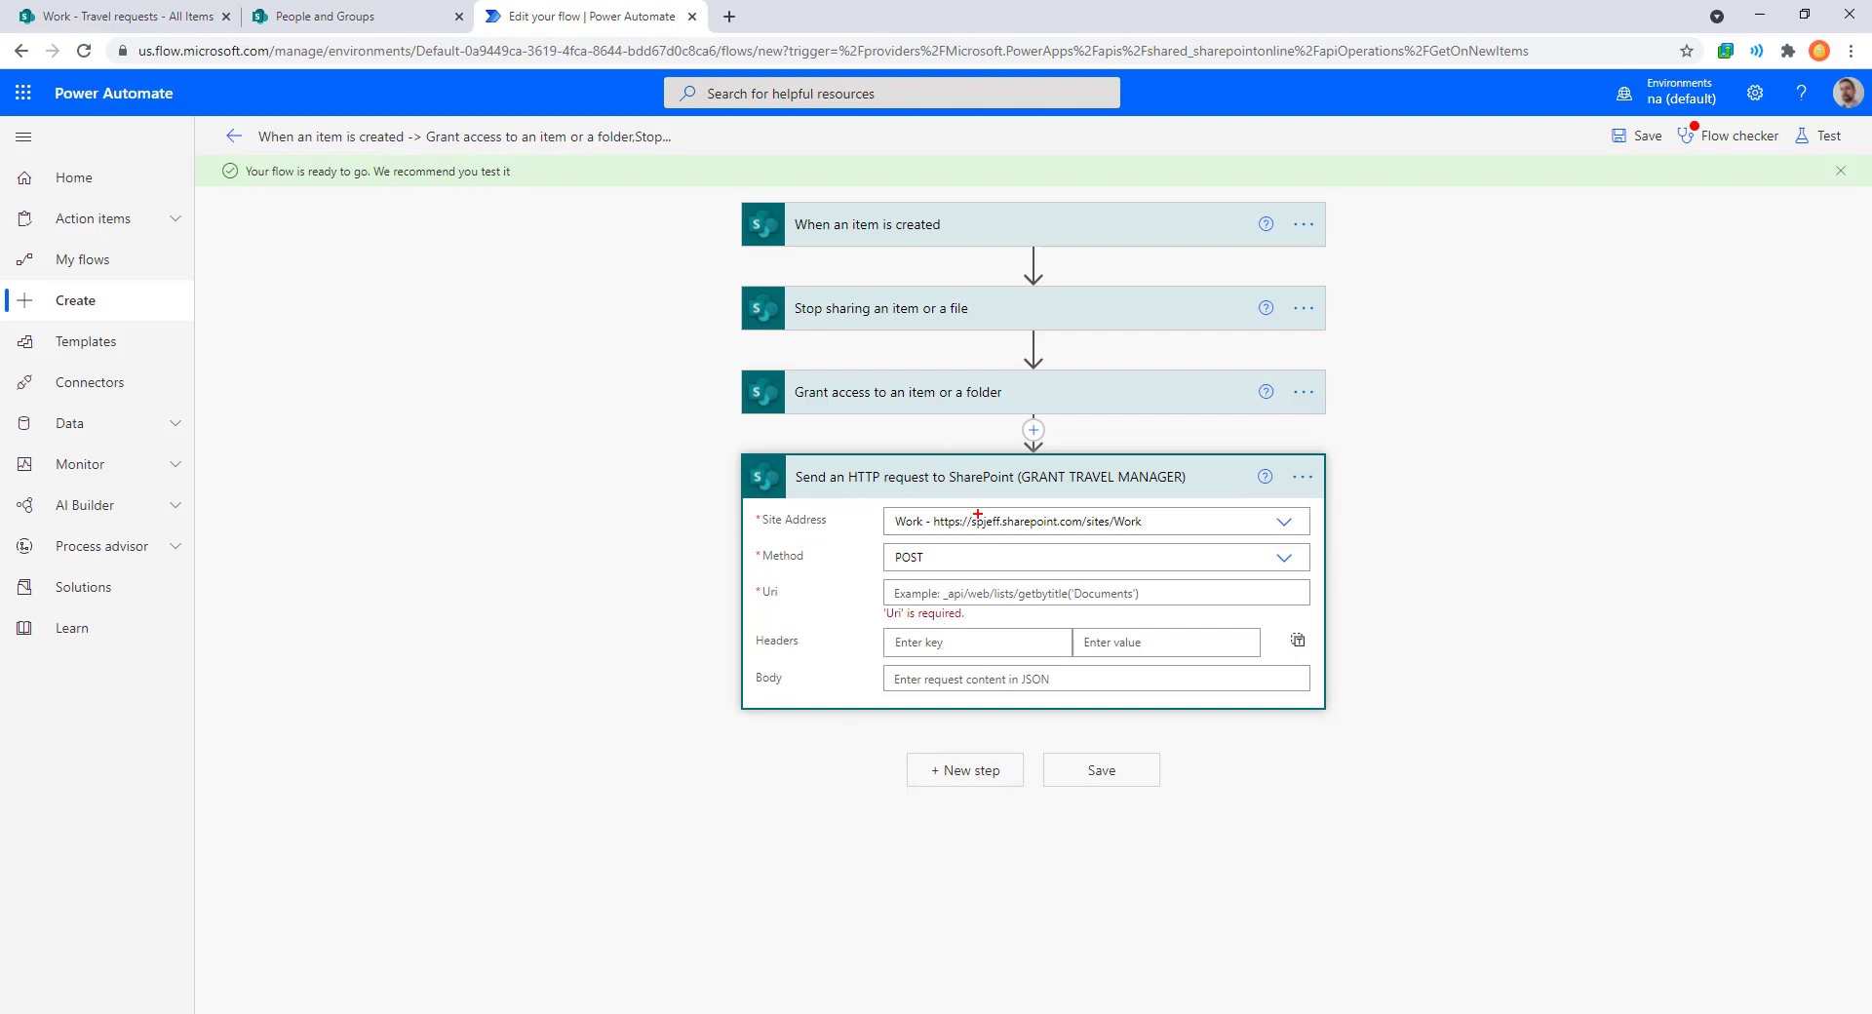
mouse_move(917, 527)
mouse_down()
mouse_move(749, 515)
mouse_move(1072, 499)
mouse_move(660, 573)
mouse_up()
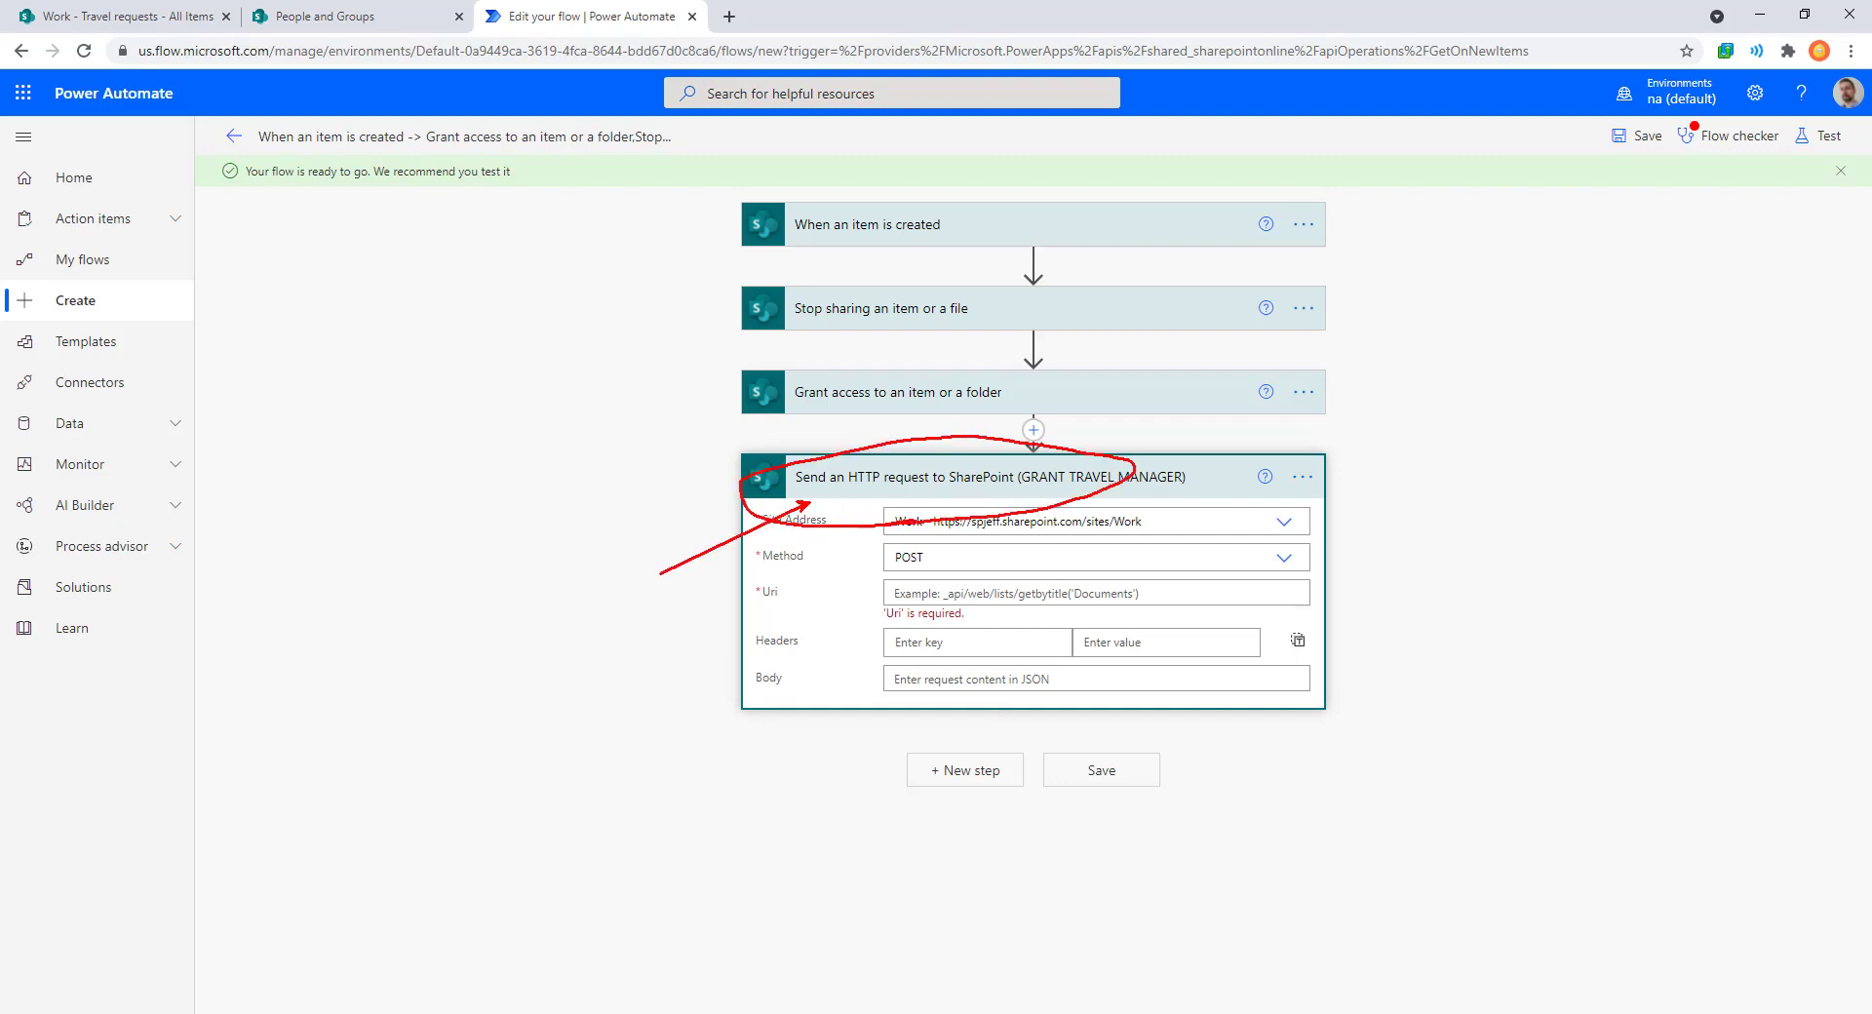
text(tauth)
key(Return)
text(headers)
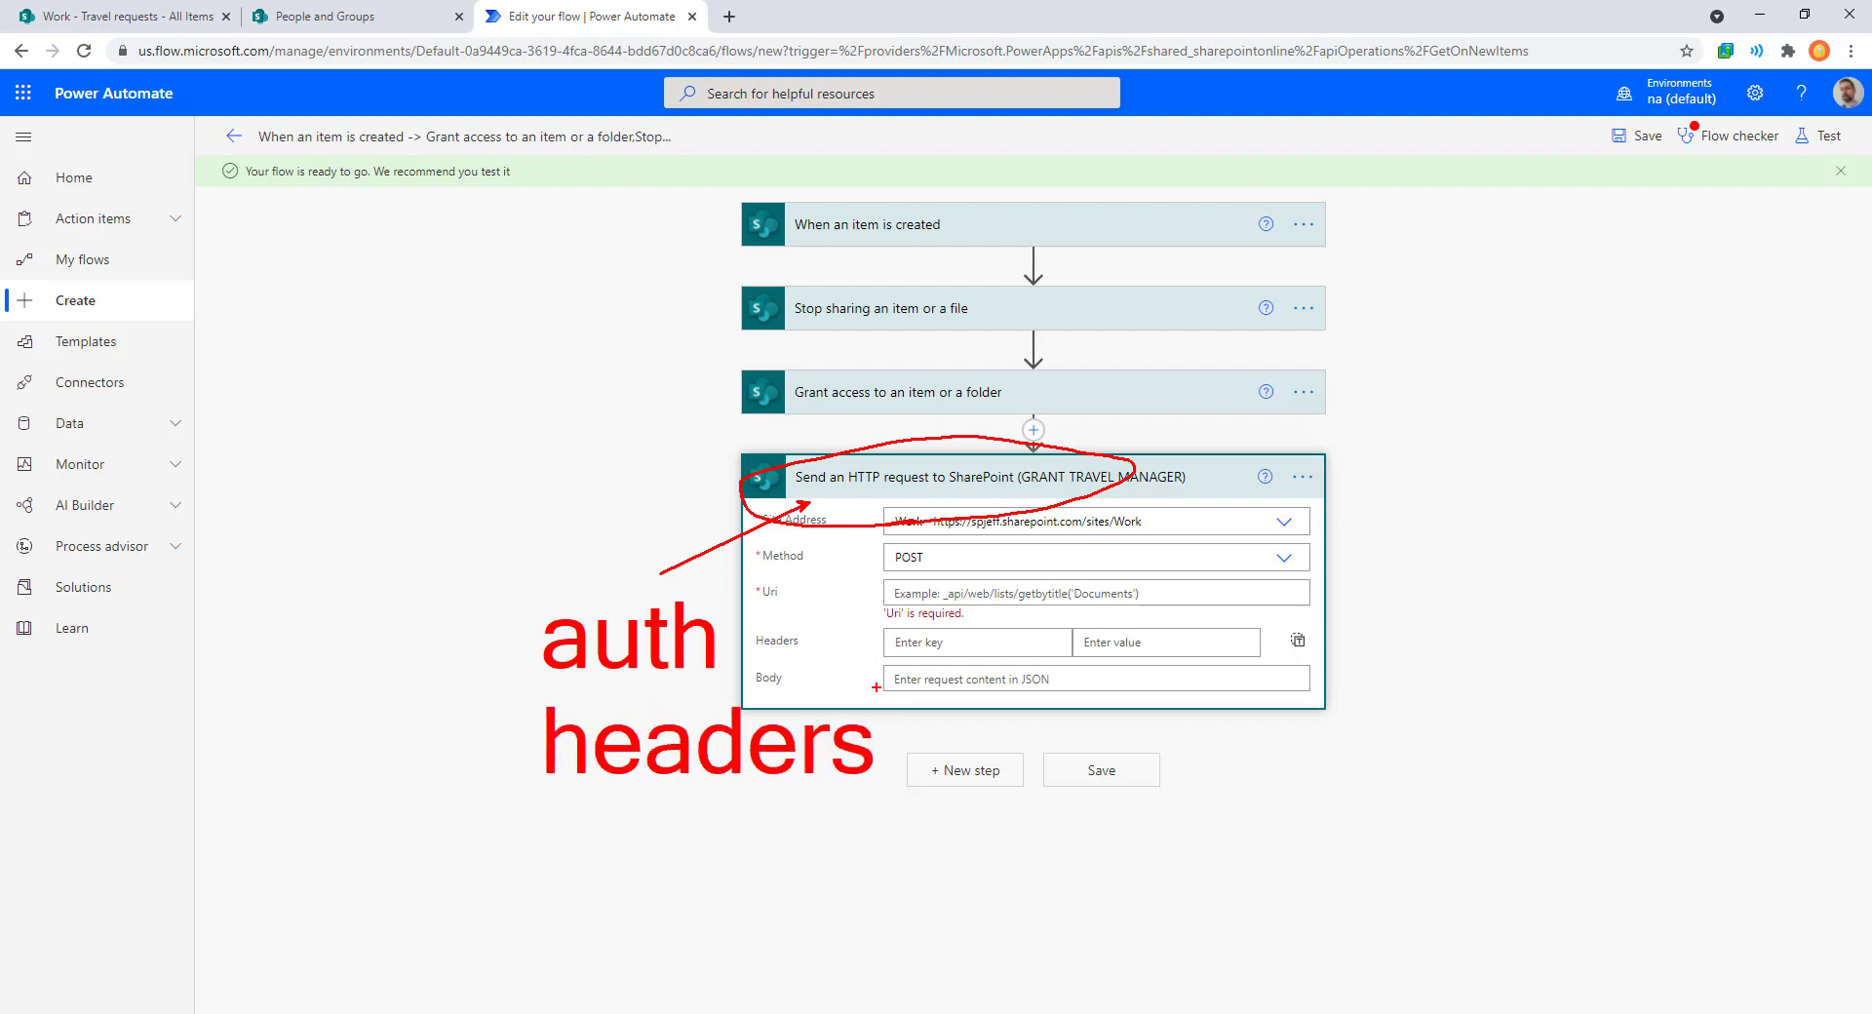
key(Escape)
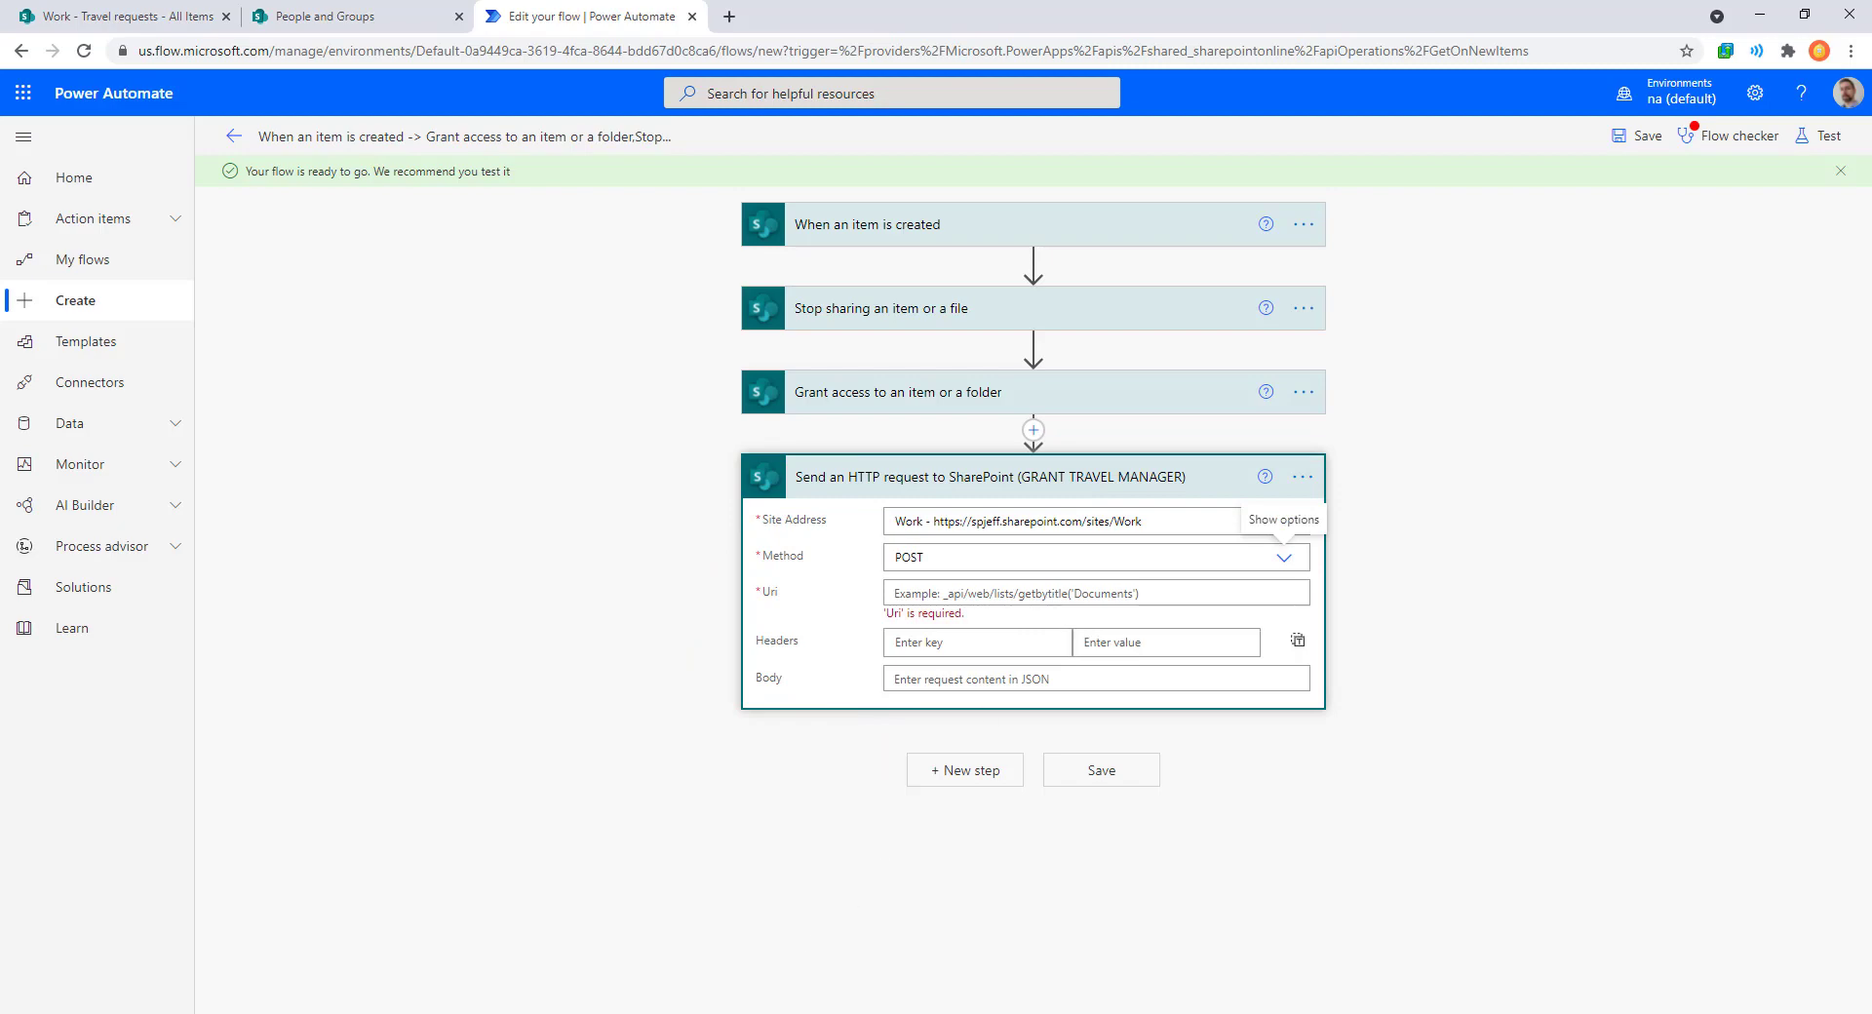
Switch to the Notepad++ note with the REST URI fragments, then enlarge its window and place it over the flow.
key(alt+Tab)
drag(1610, 423, 1856, 138)
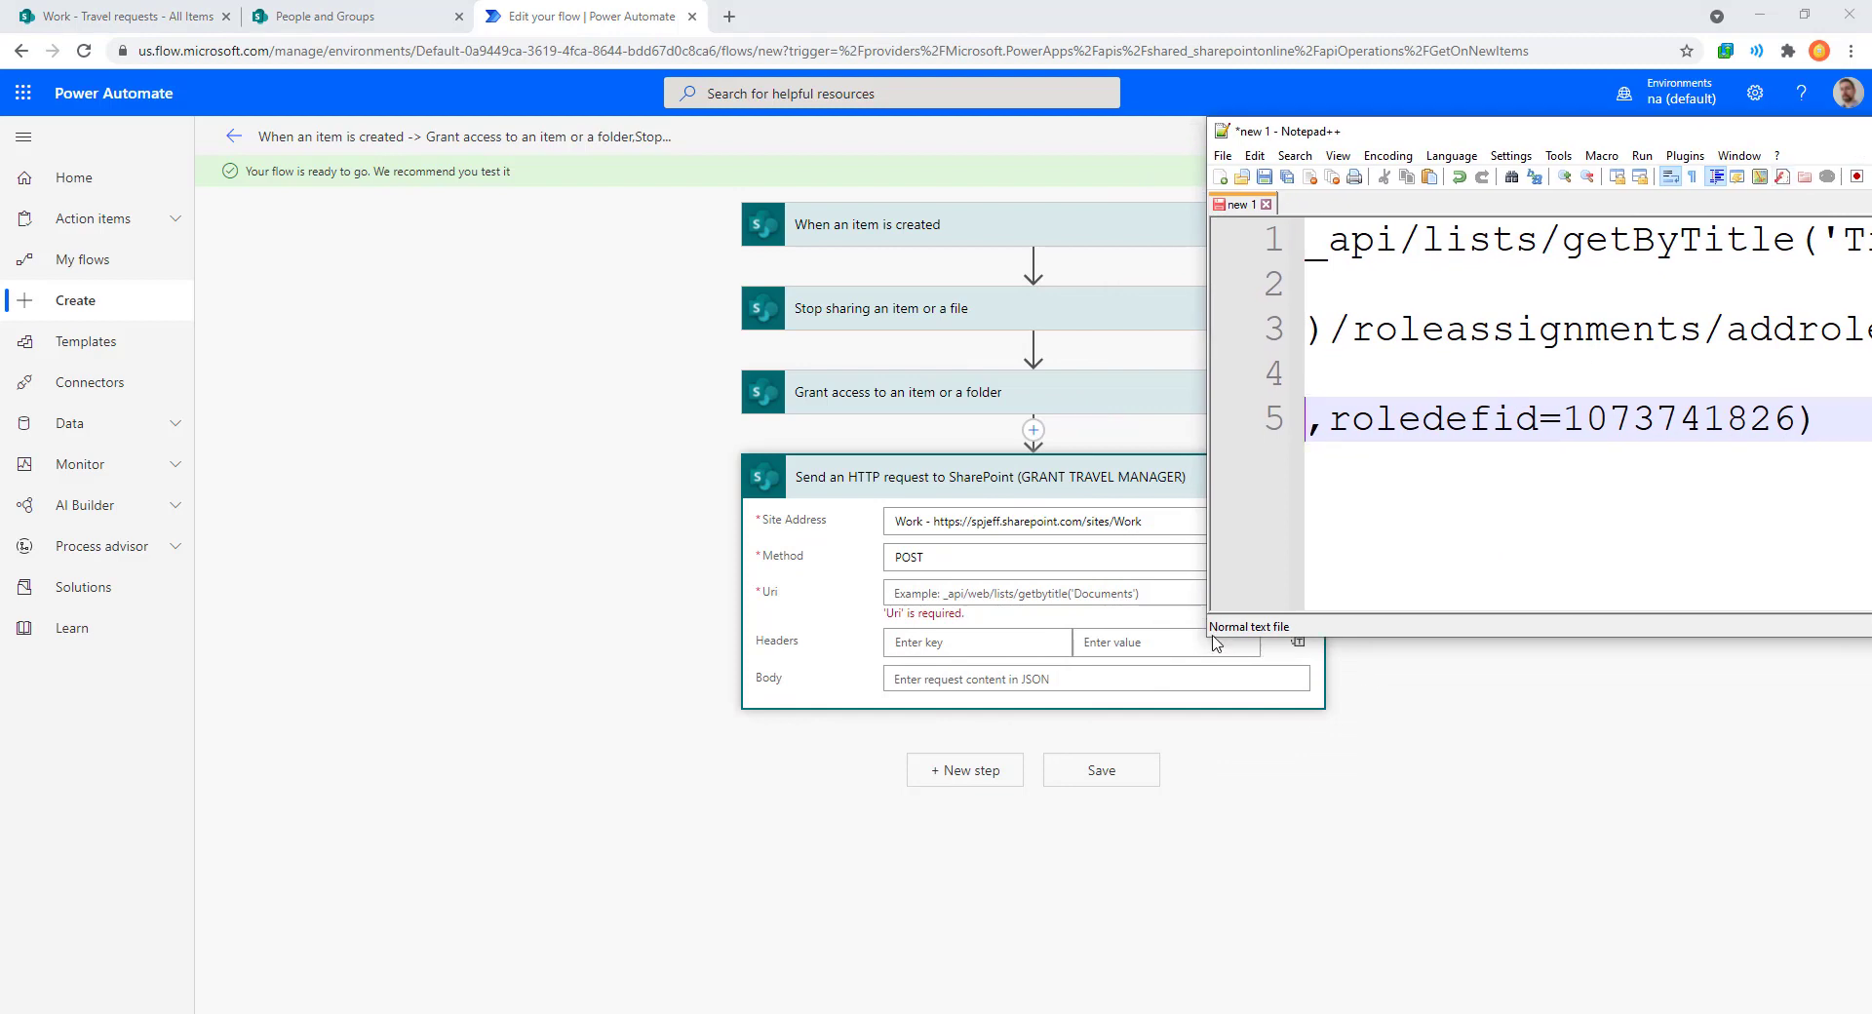
drag(1210, 638, 1437, 948)
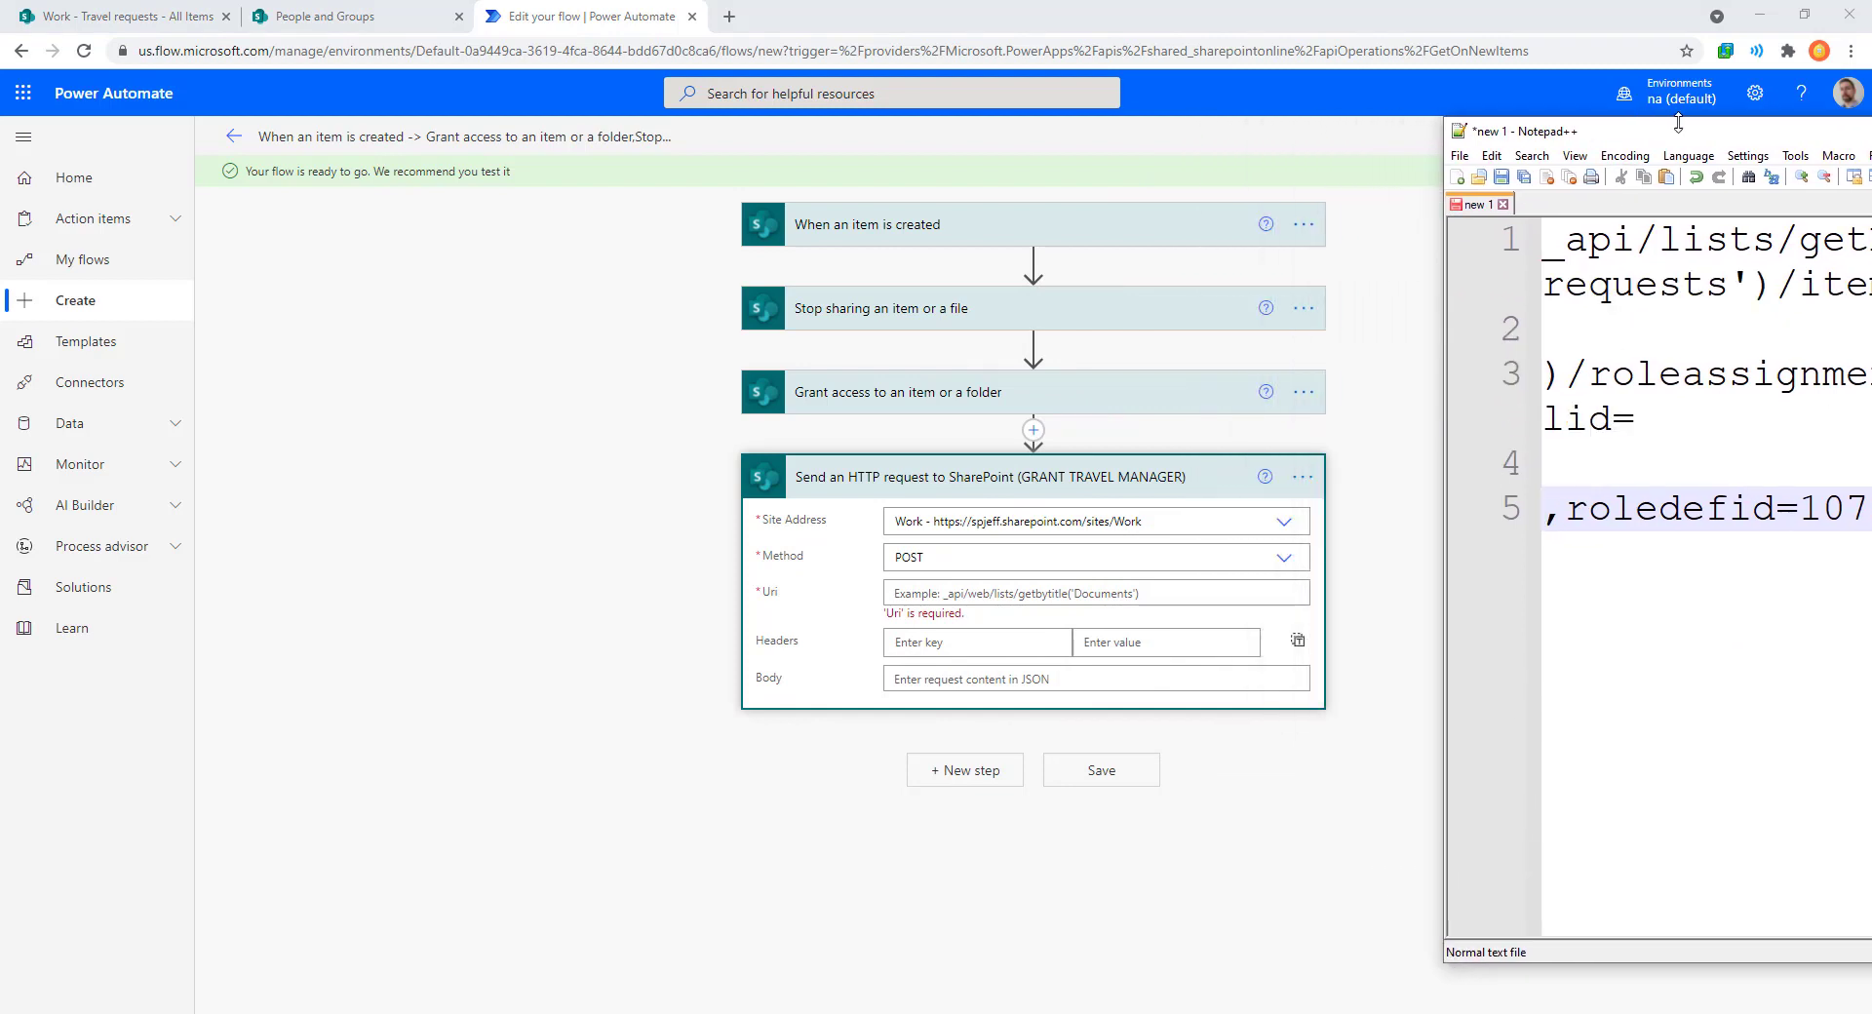
drag(1669, 138, 722, 384)
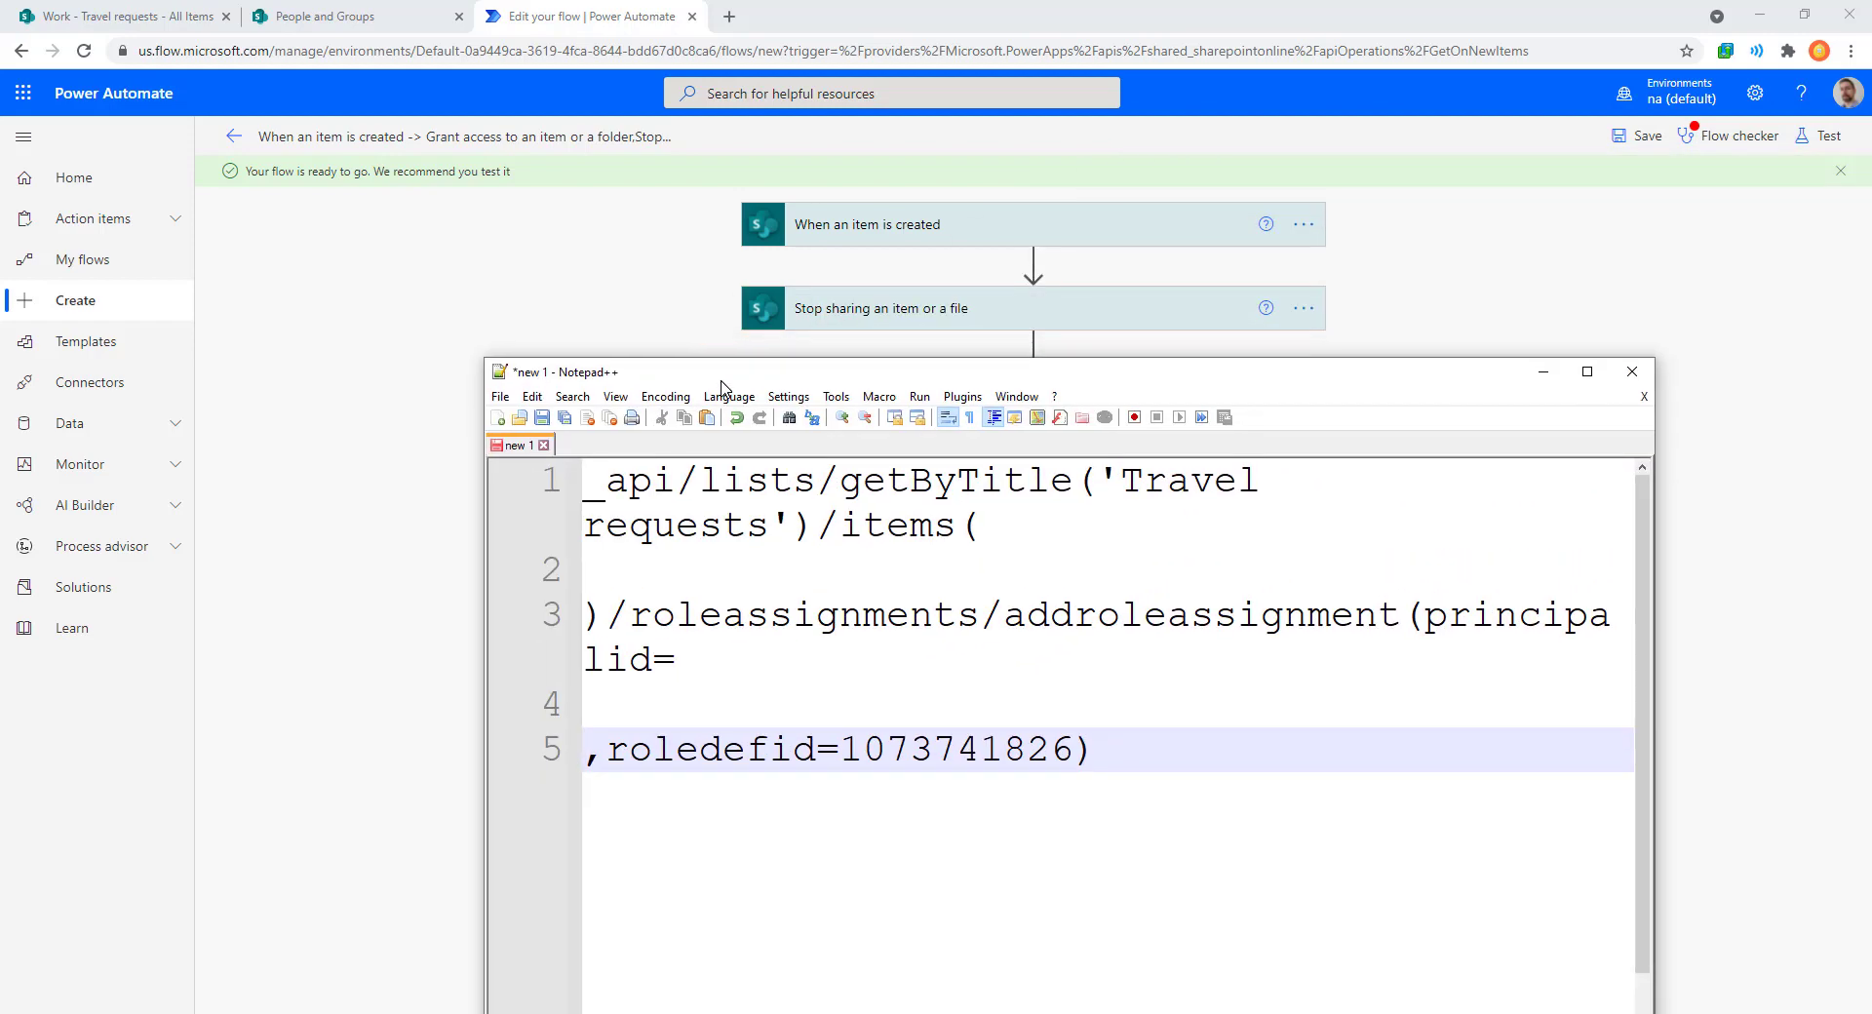
Examine the URI fragments in the note: the Travel requests items path, the addroleassignment call, and the principalid and roledefid parameters.
drag(985, 535, 583, 477)
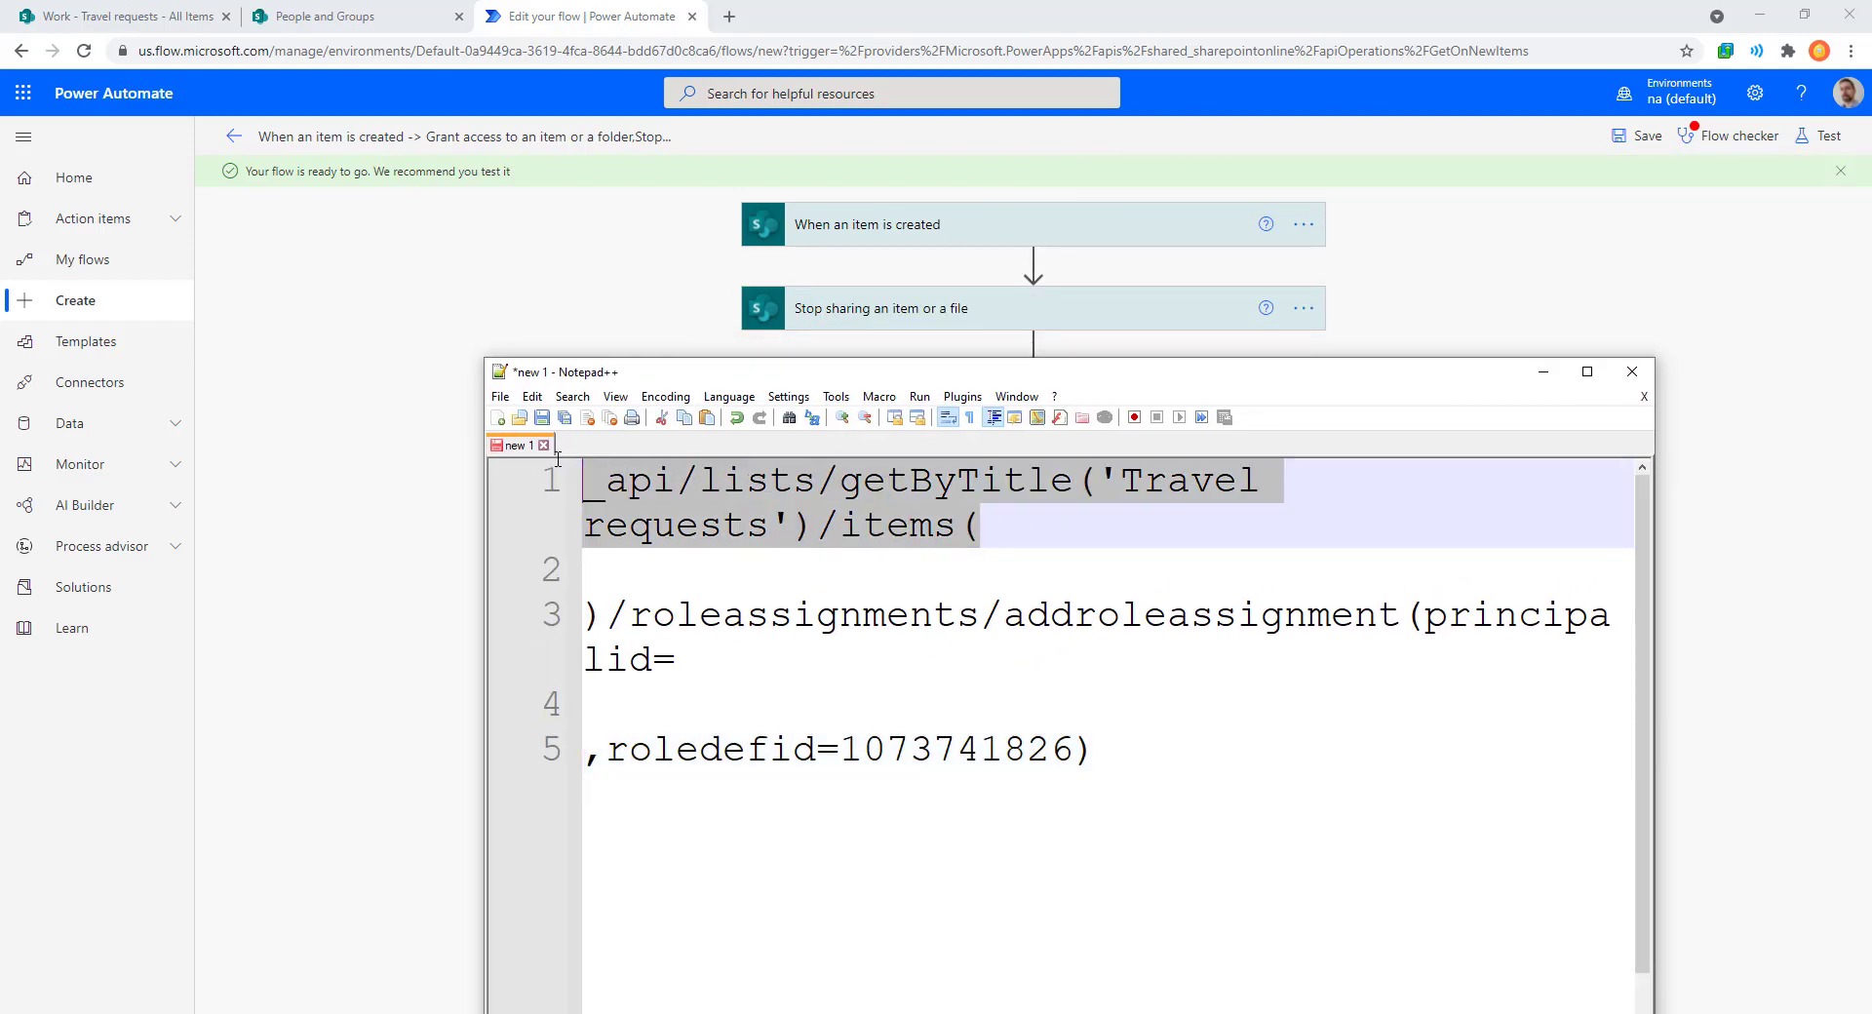
double_click(1039, 493)
double_click(1172, 484)
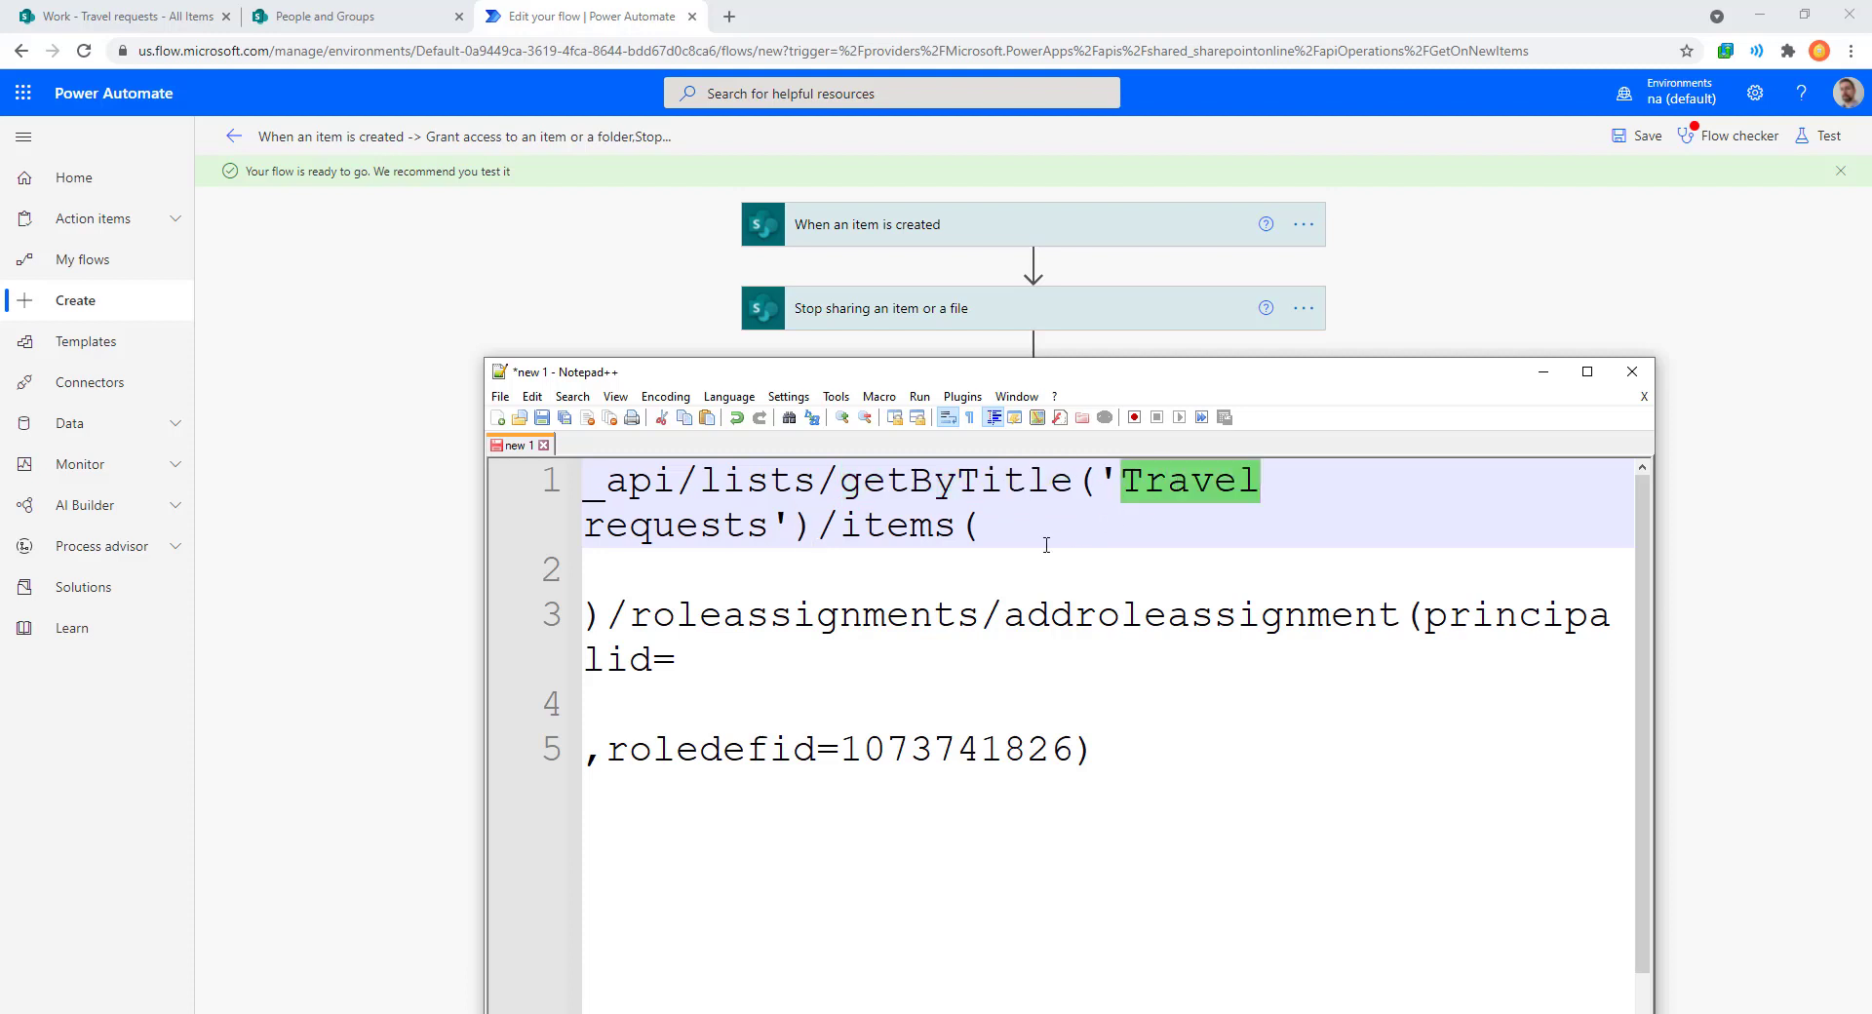
triple_click(1006, 540)
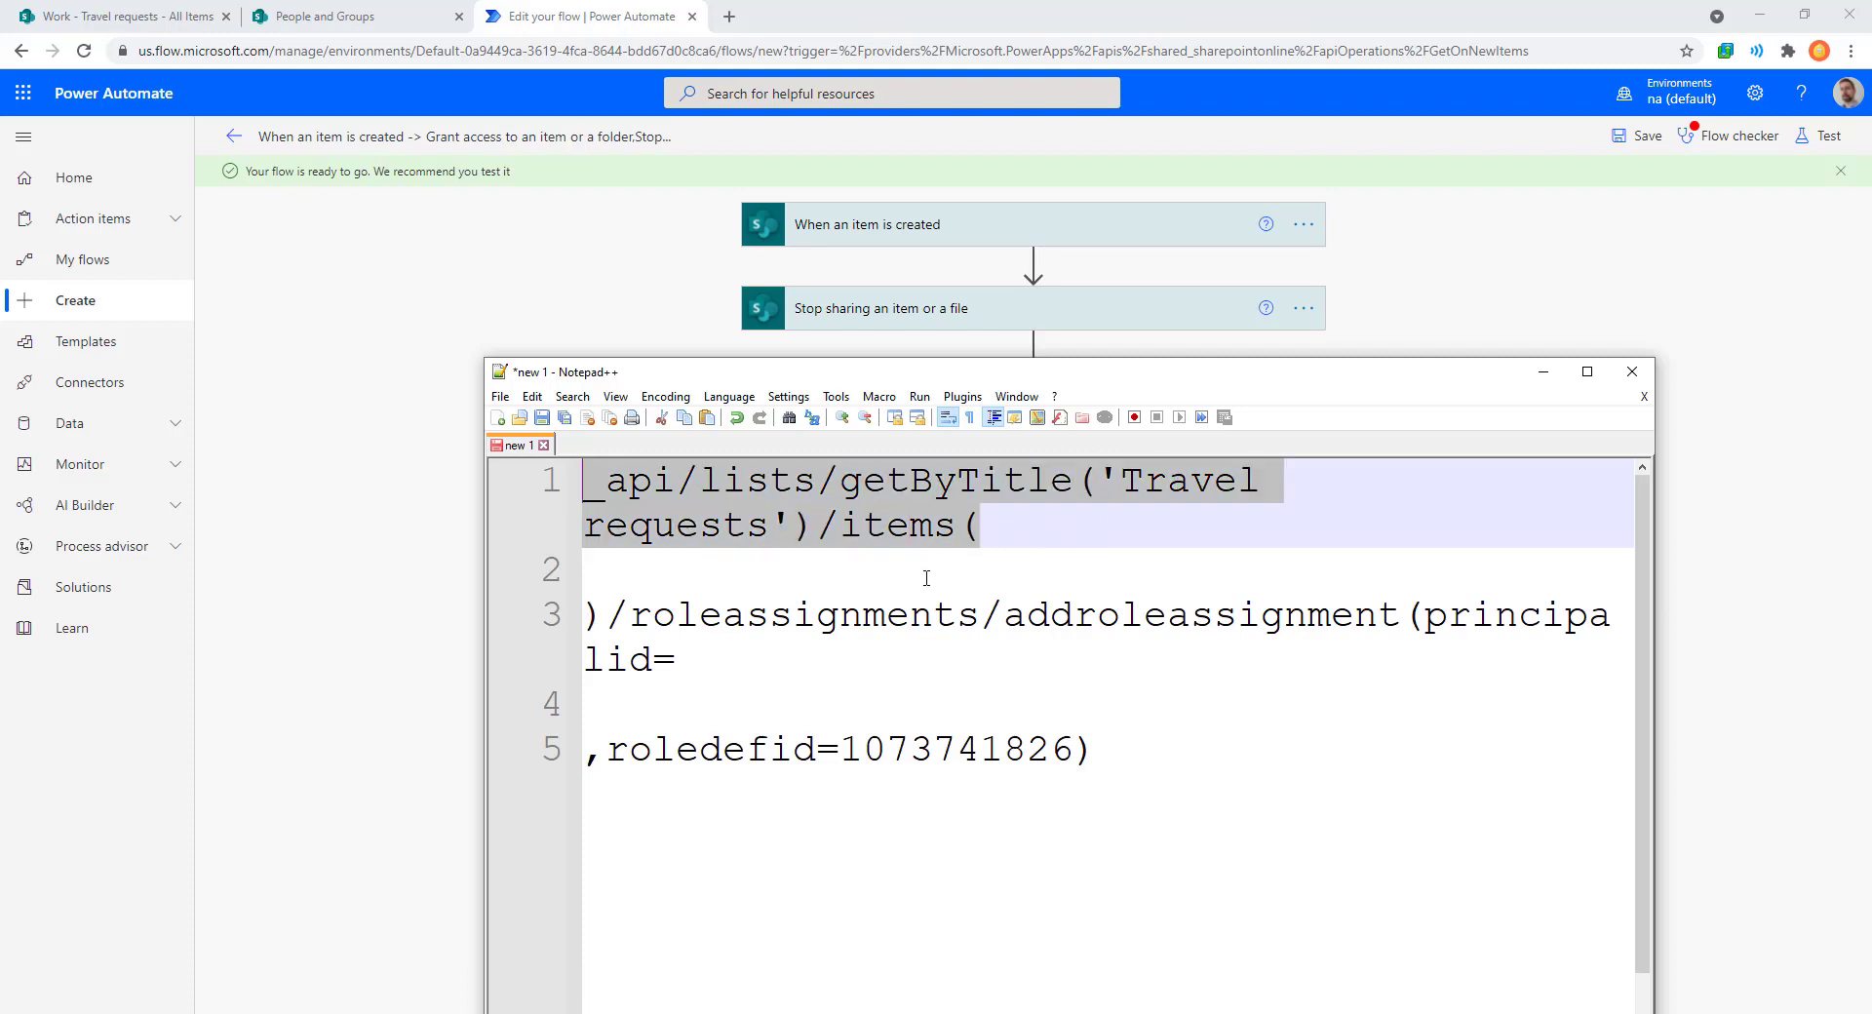
click(989, 535)
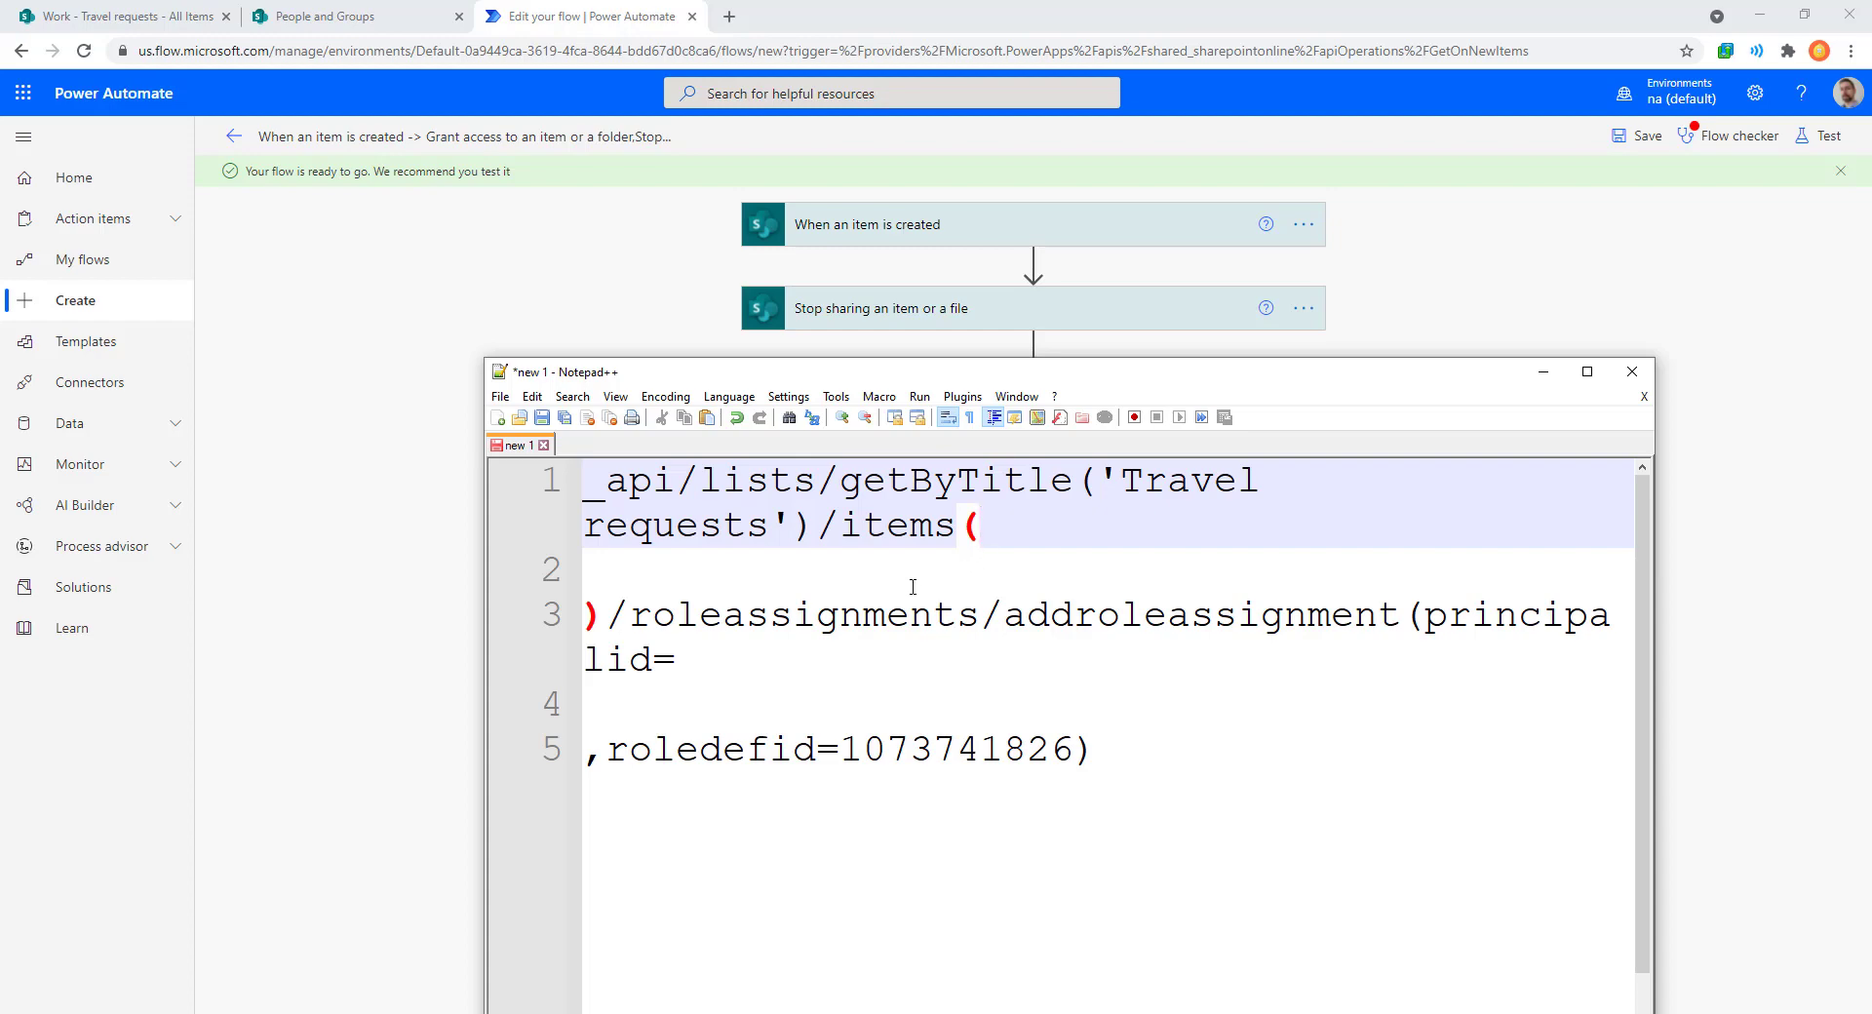
double_click(769, 623)
double_click(1226, 617)
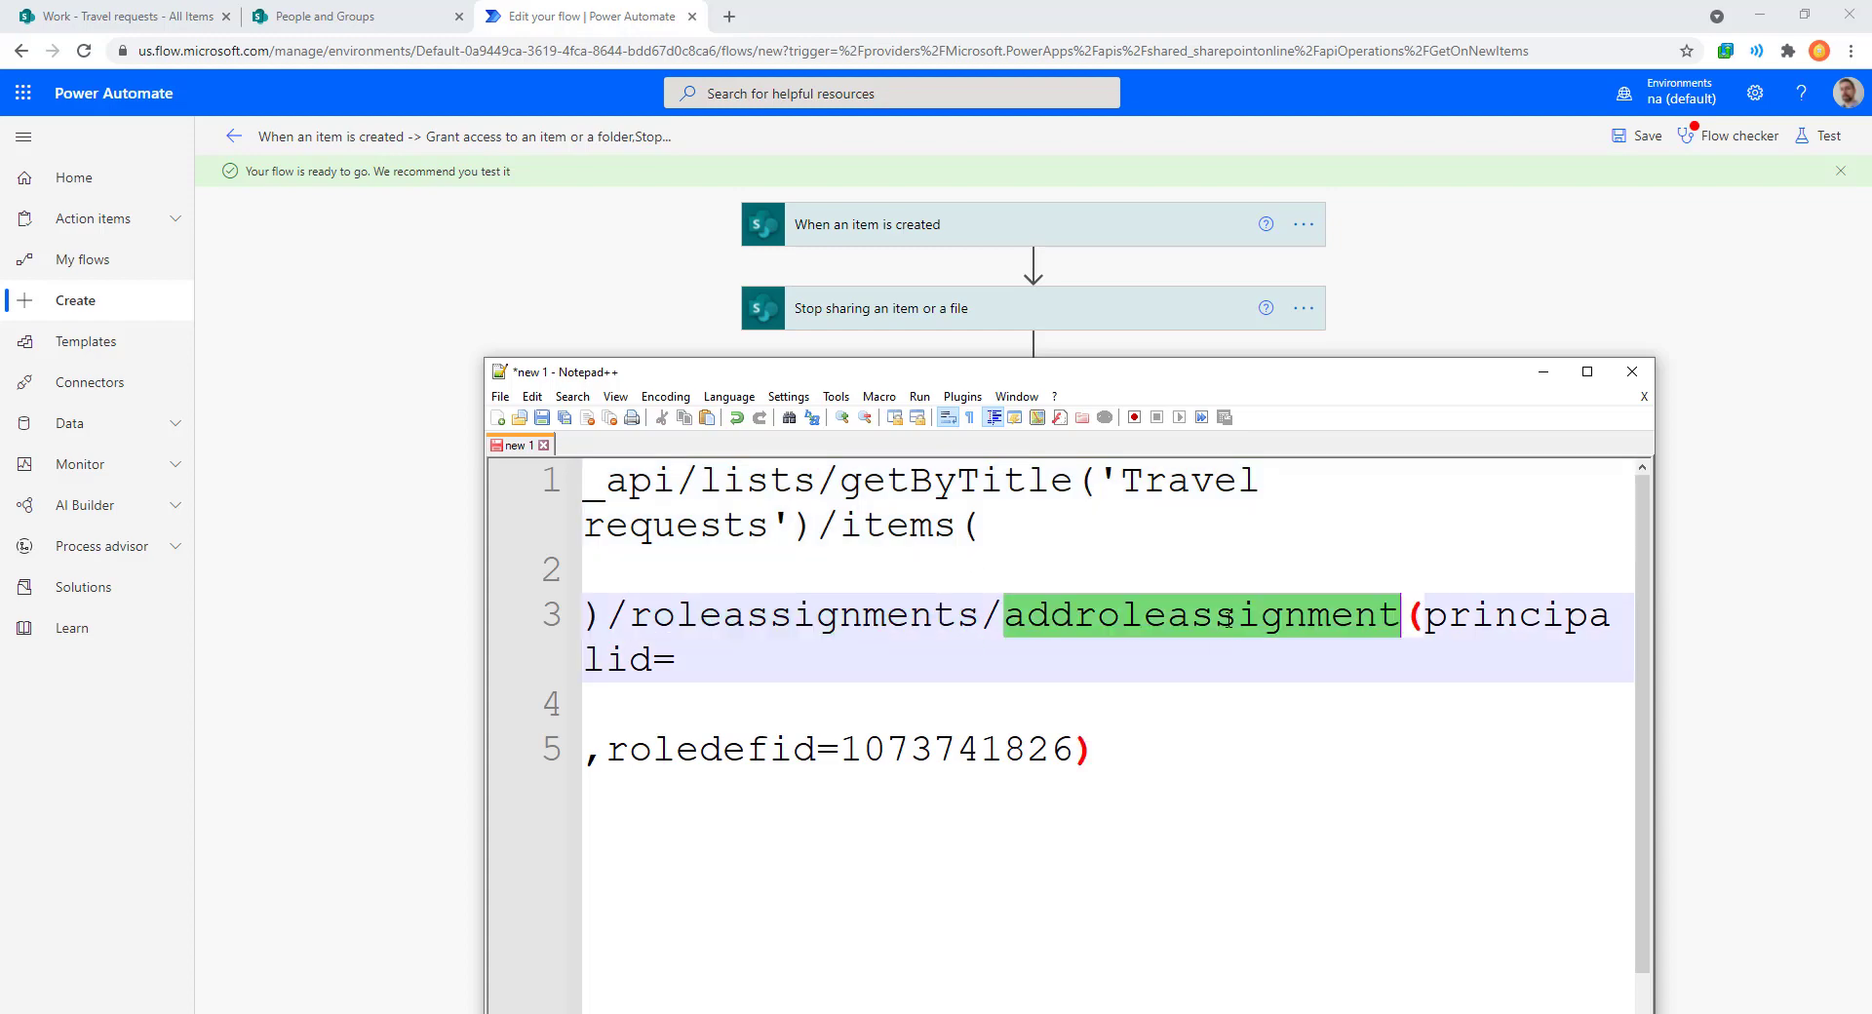
double_click(1514, 620)
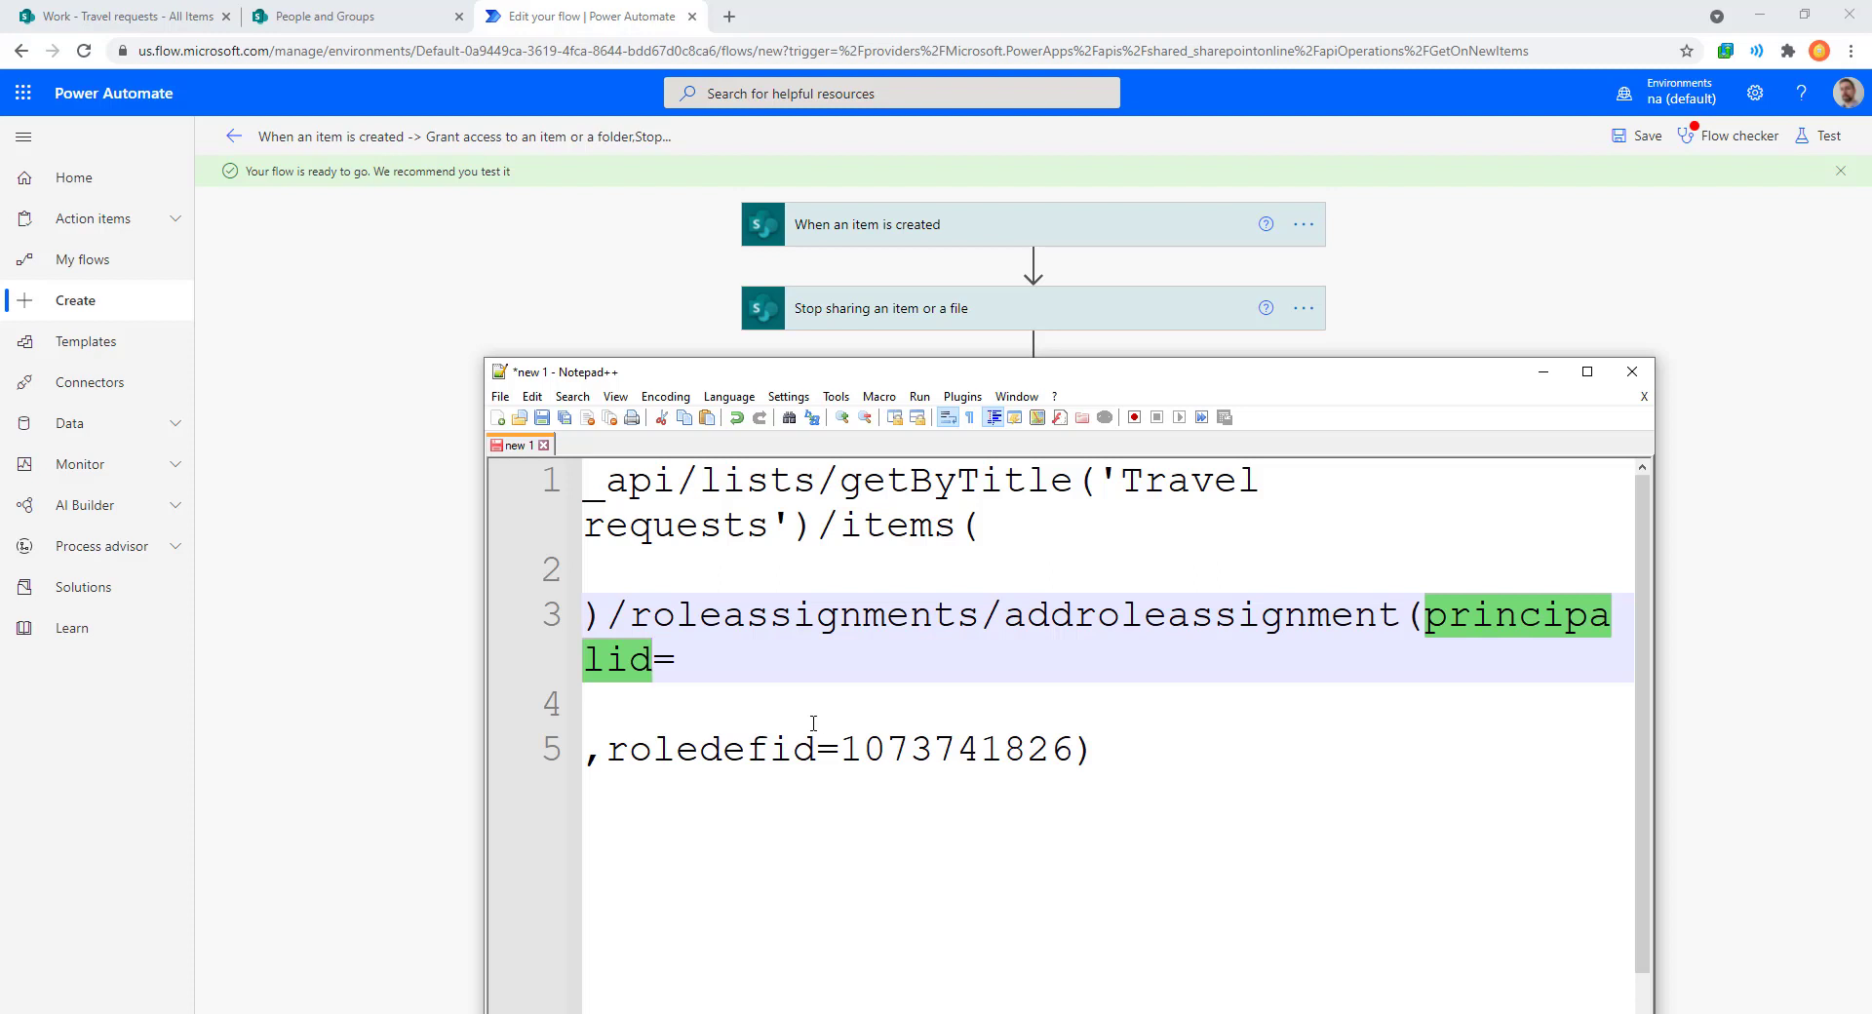
click(692, 723)
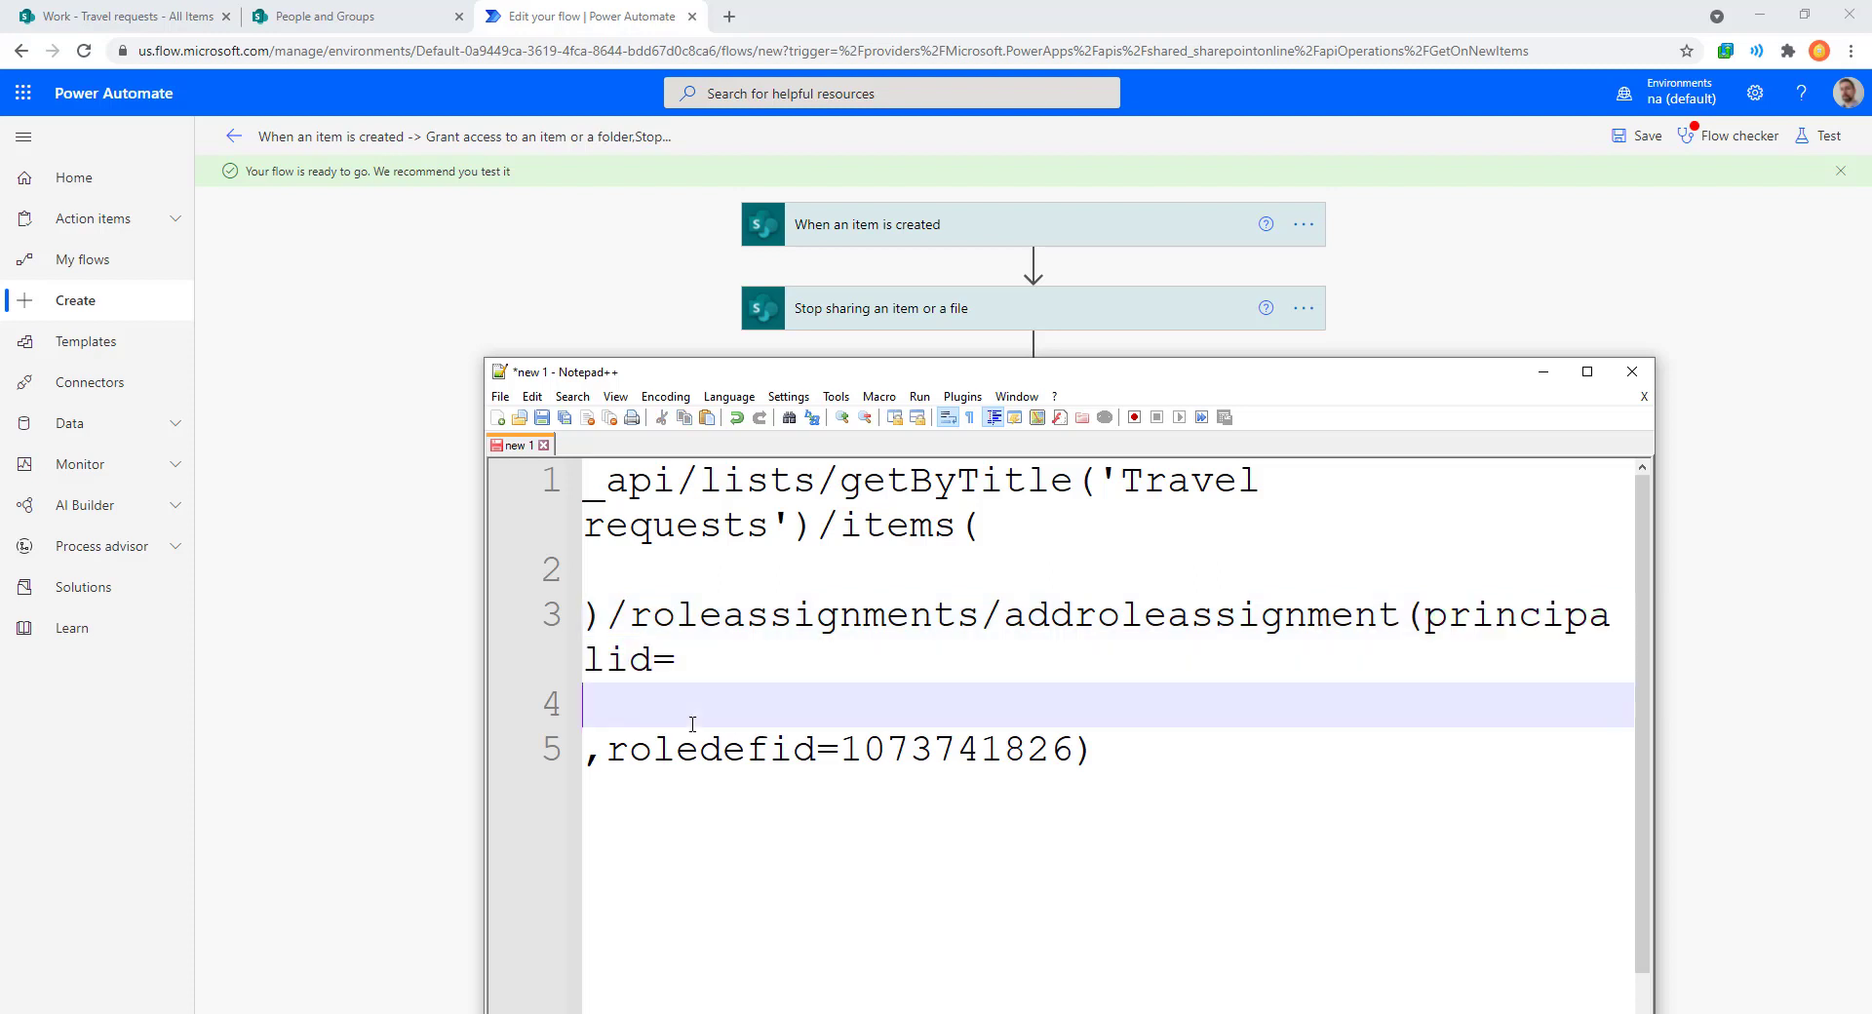
double_click(729, 751)
double_click(971, 770)
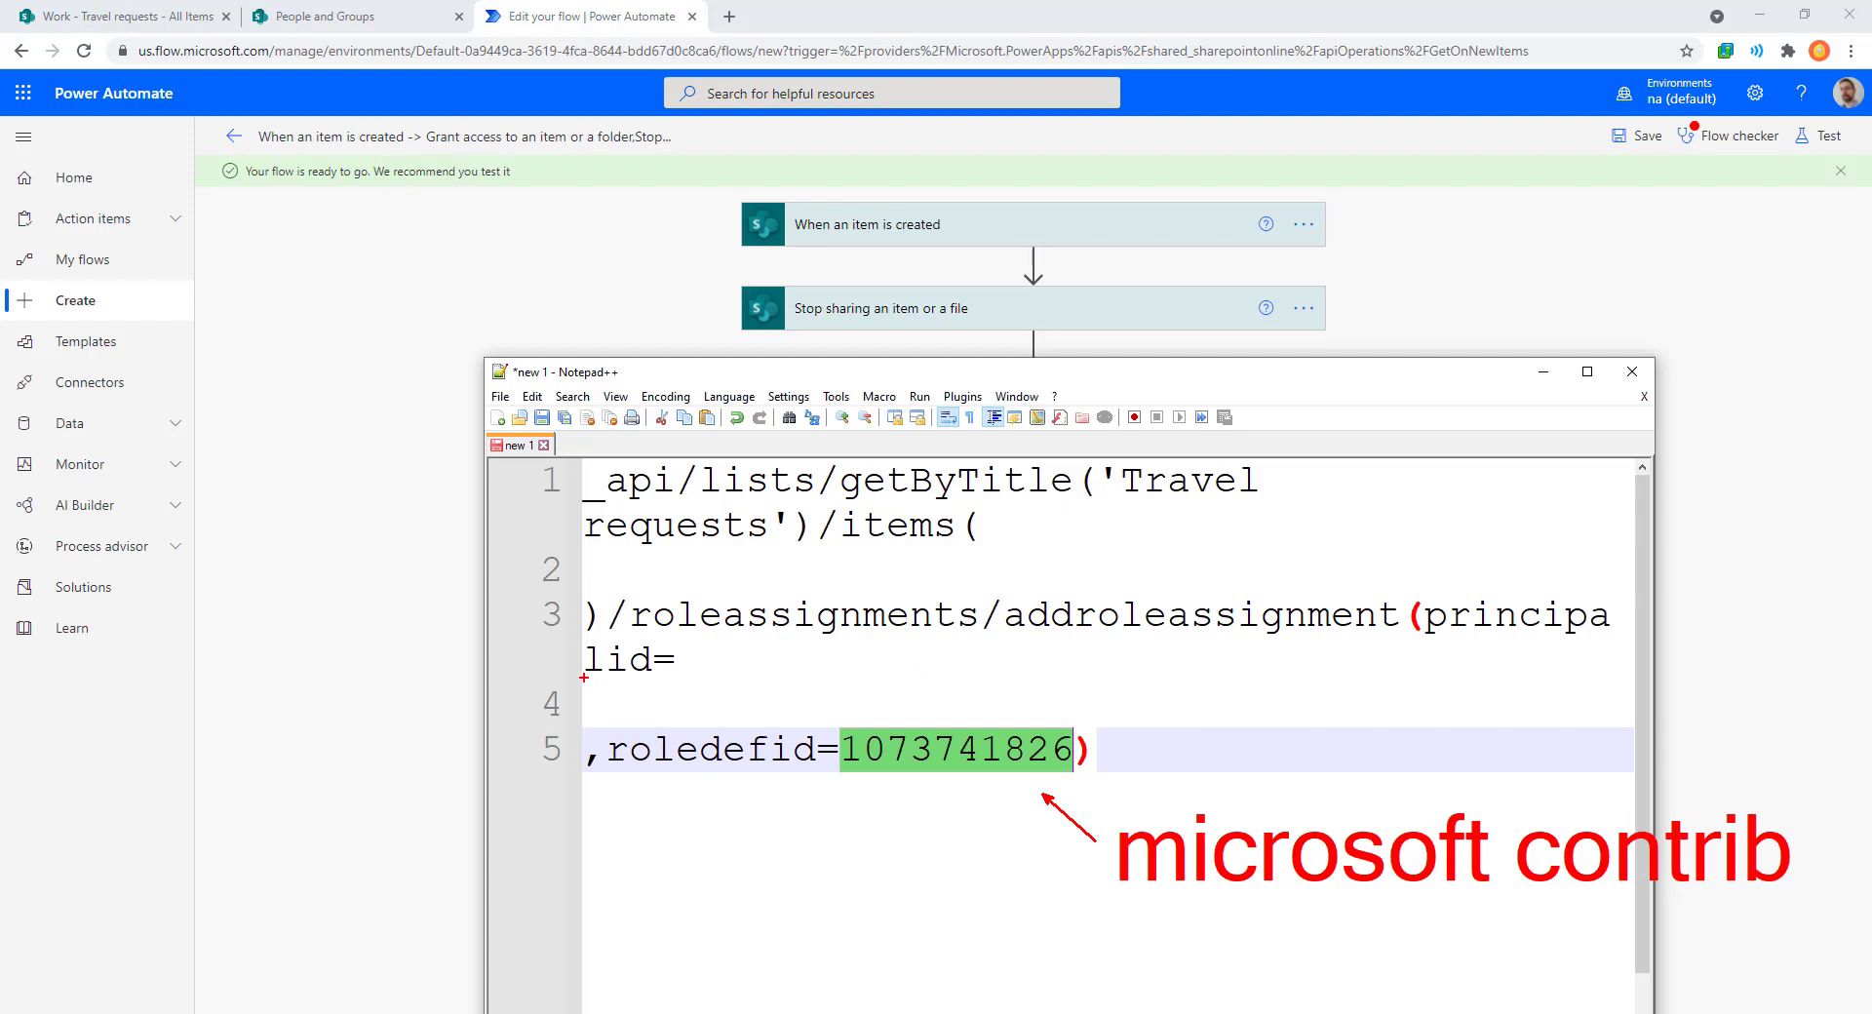
drag(517, 675, 754, 716)
drag(485, 539, 679, 600)
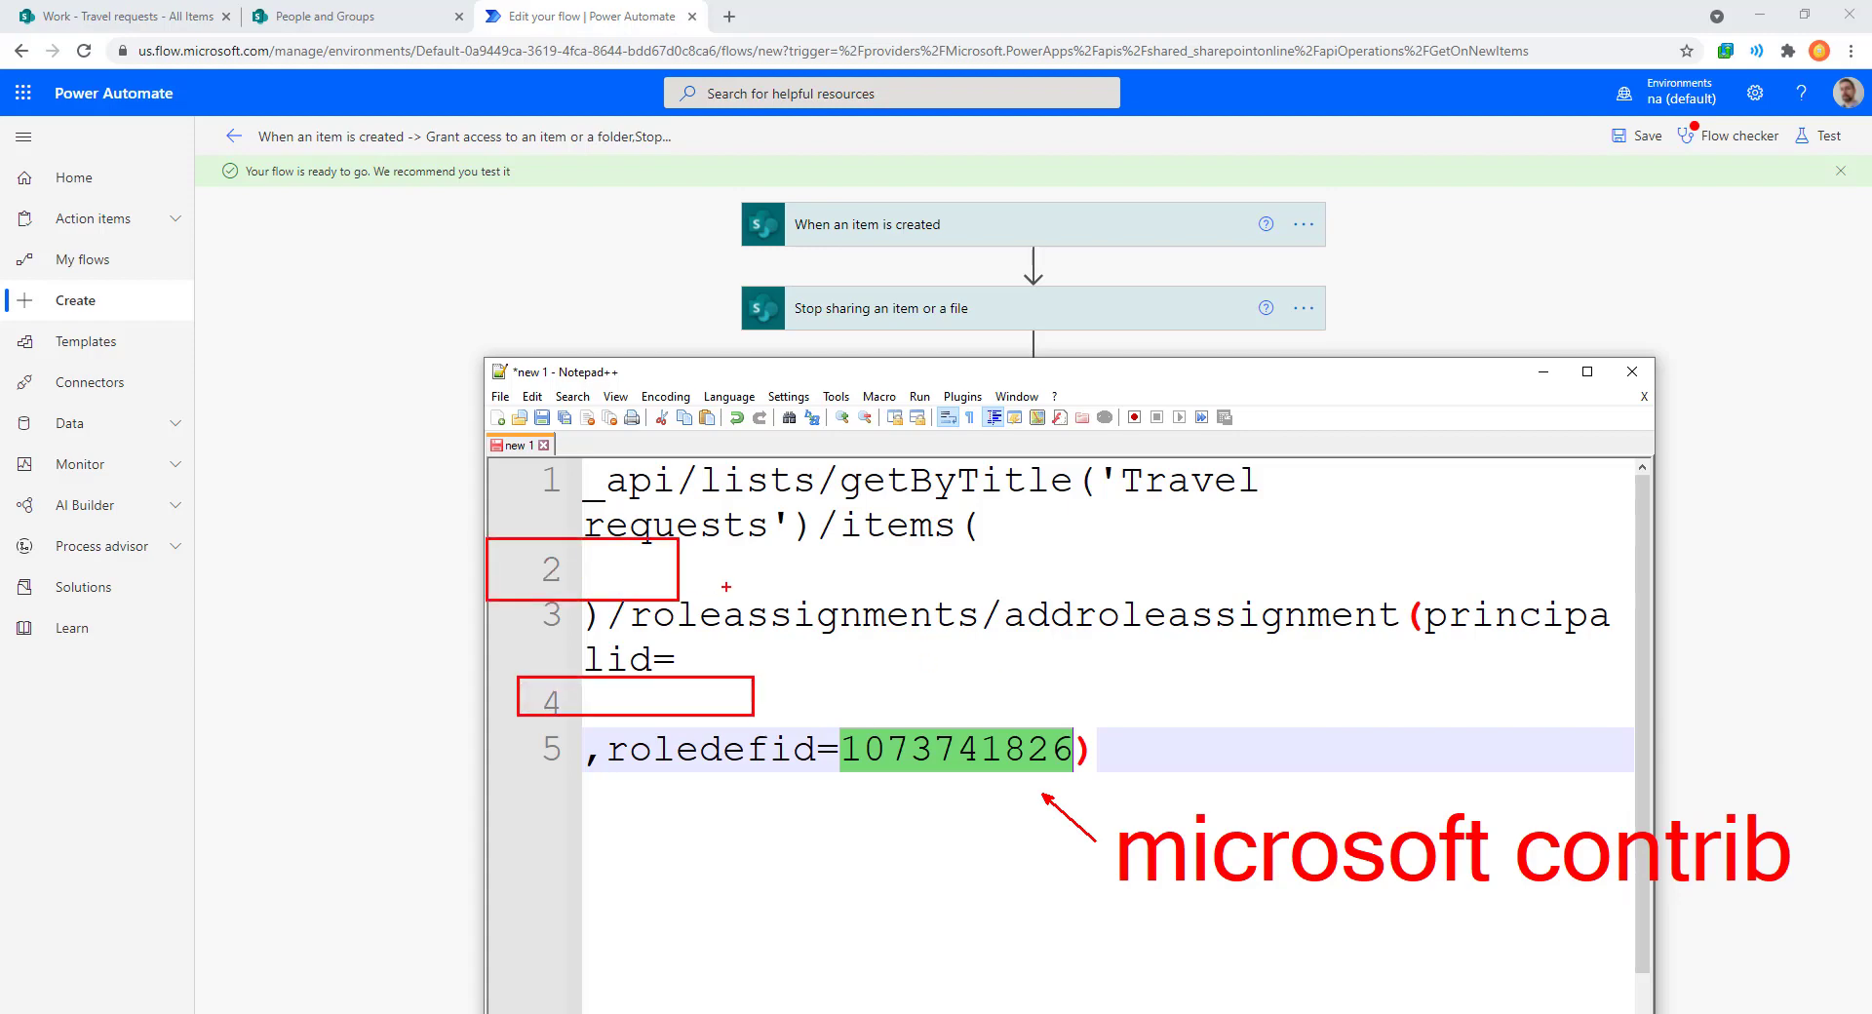
text(t)
text(item ID)
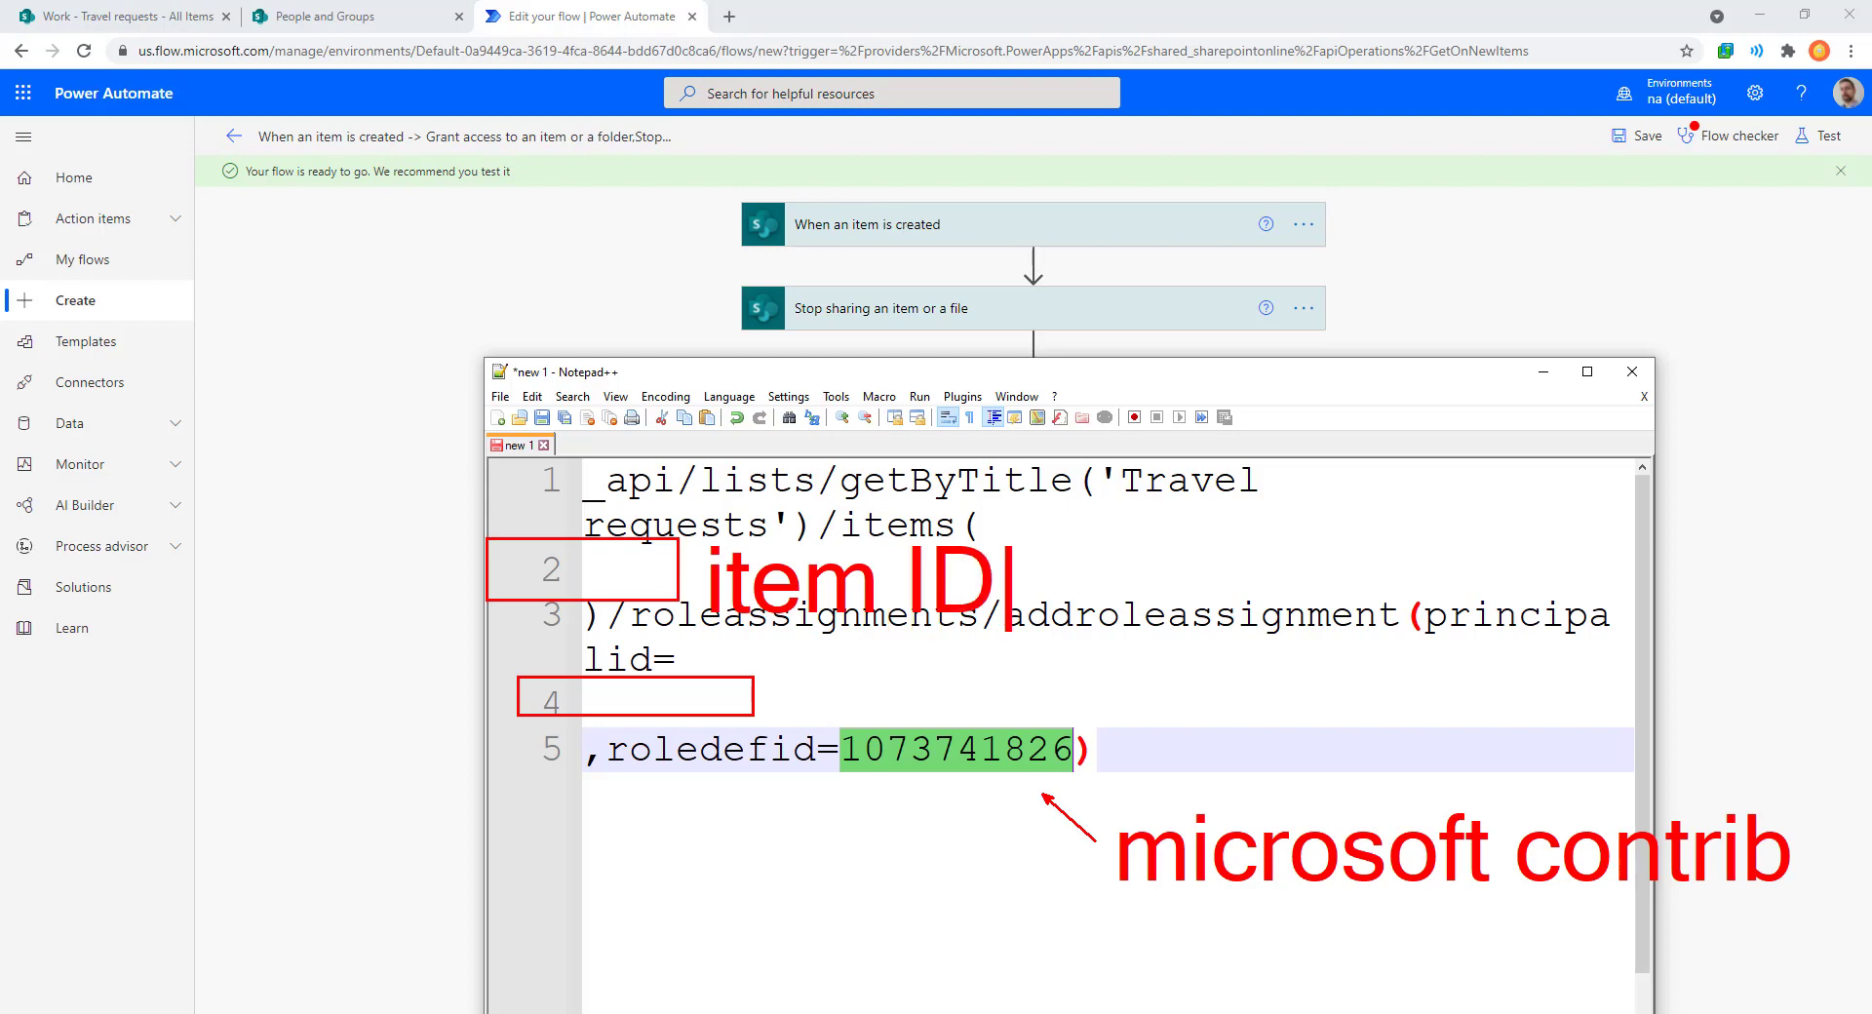
key(Escape)
text(tgroup)
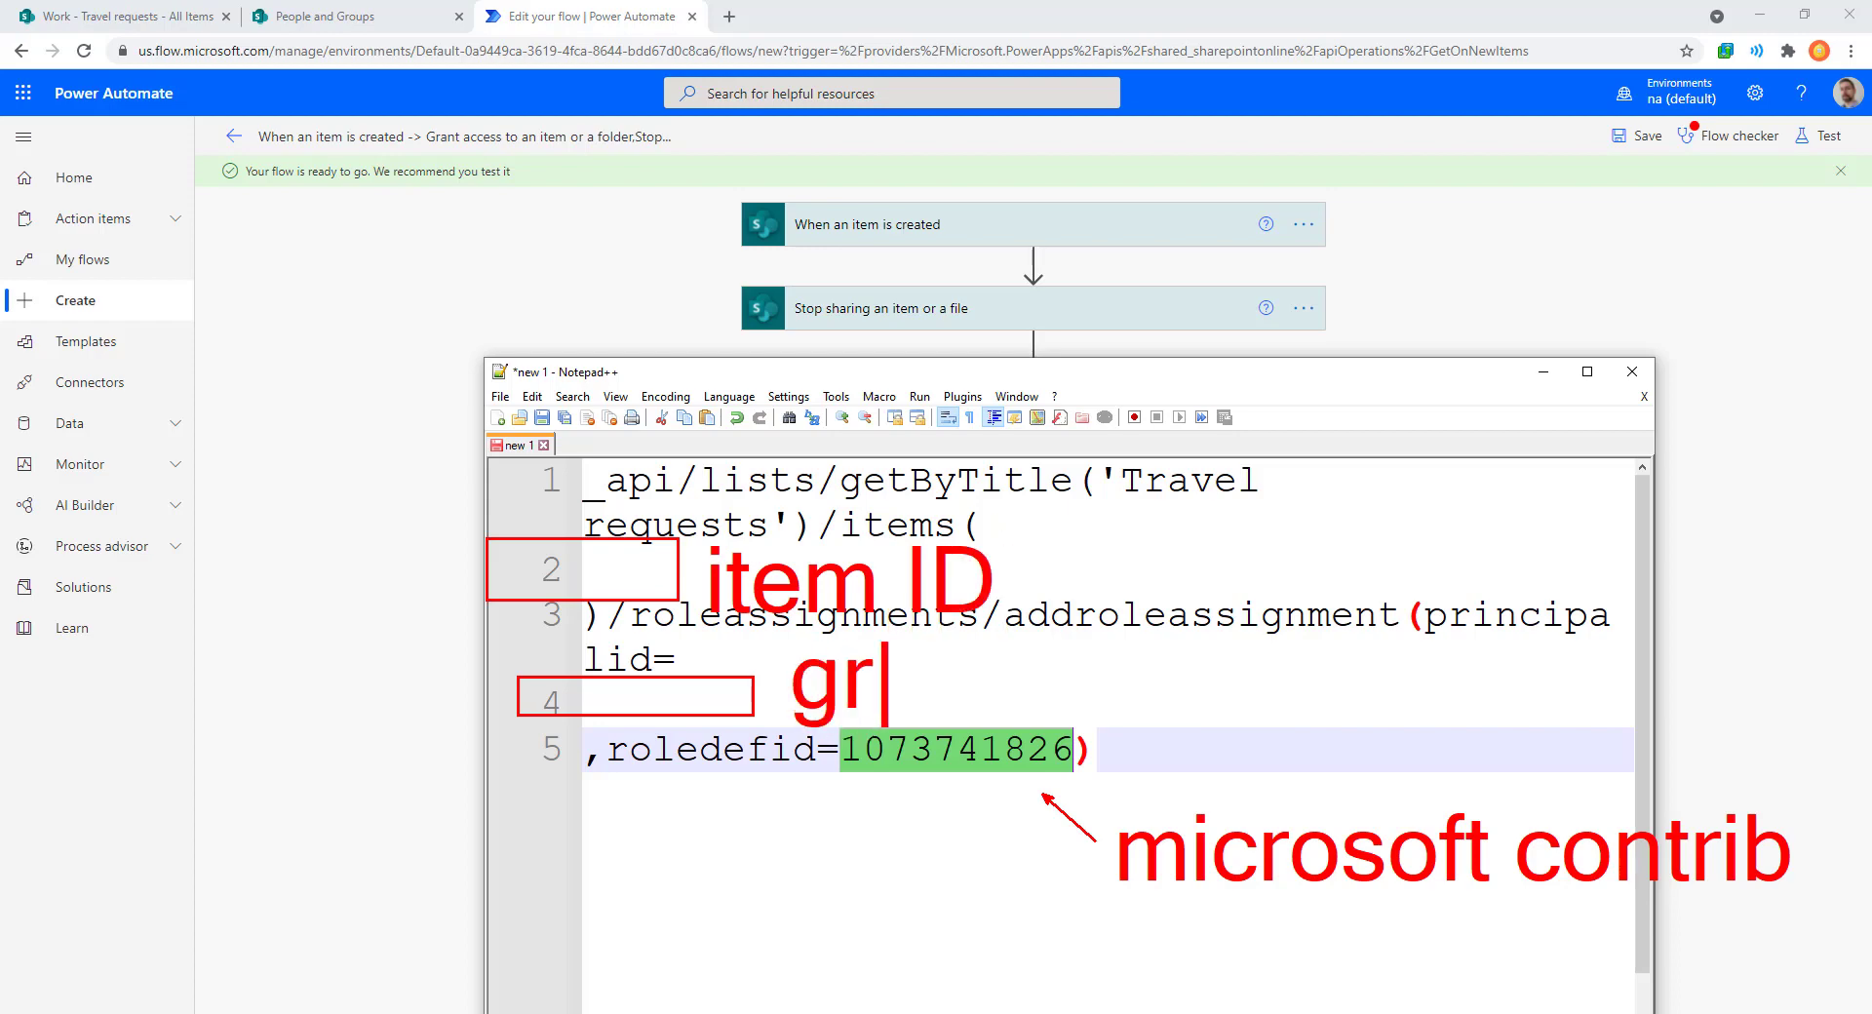
text( ID)
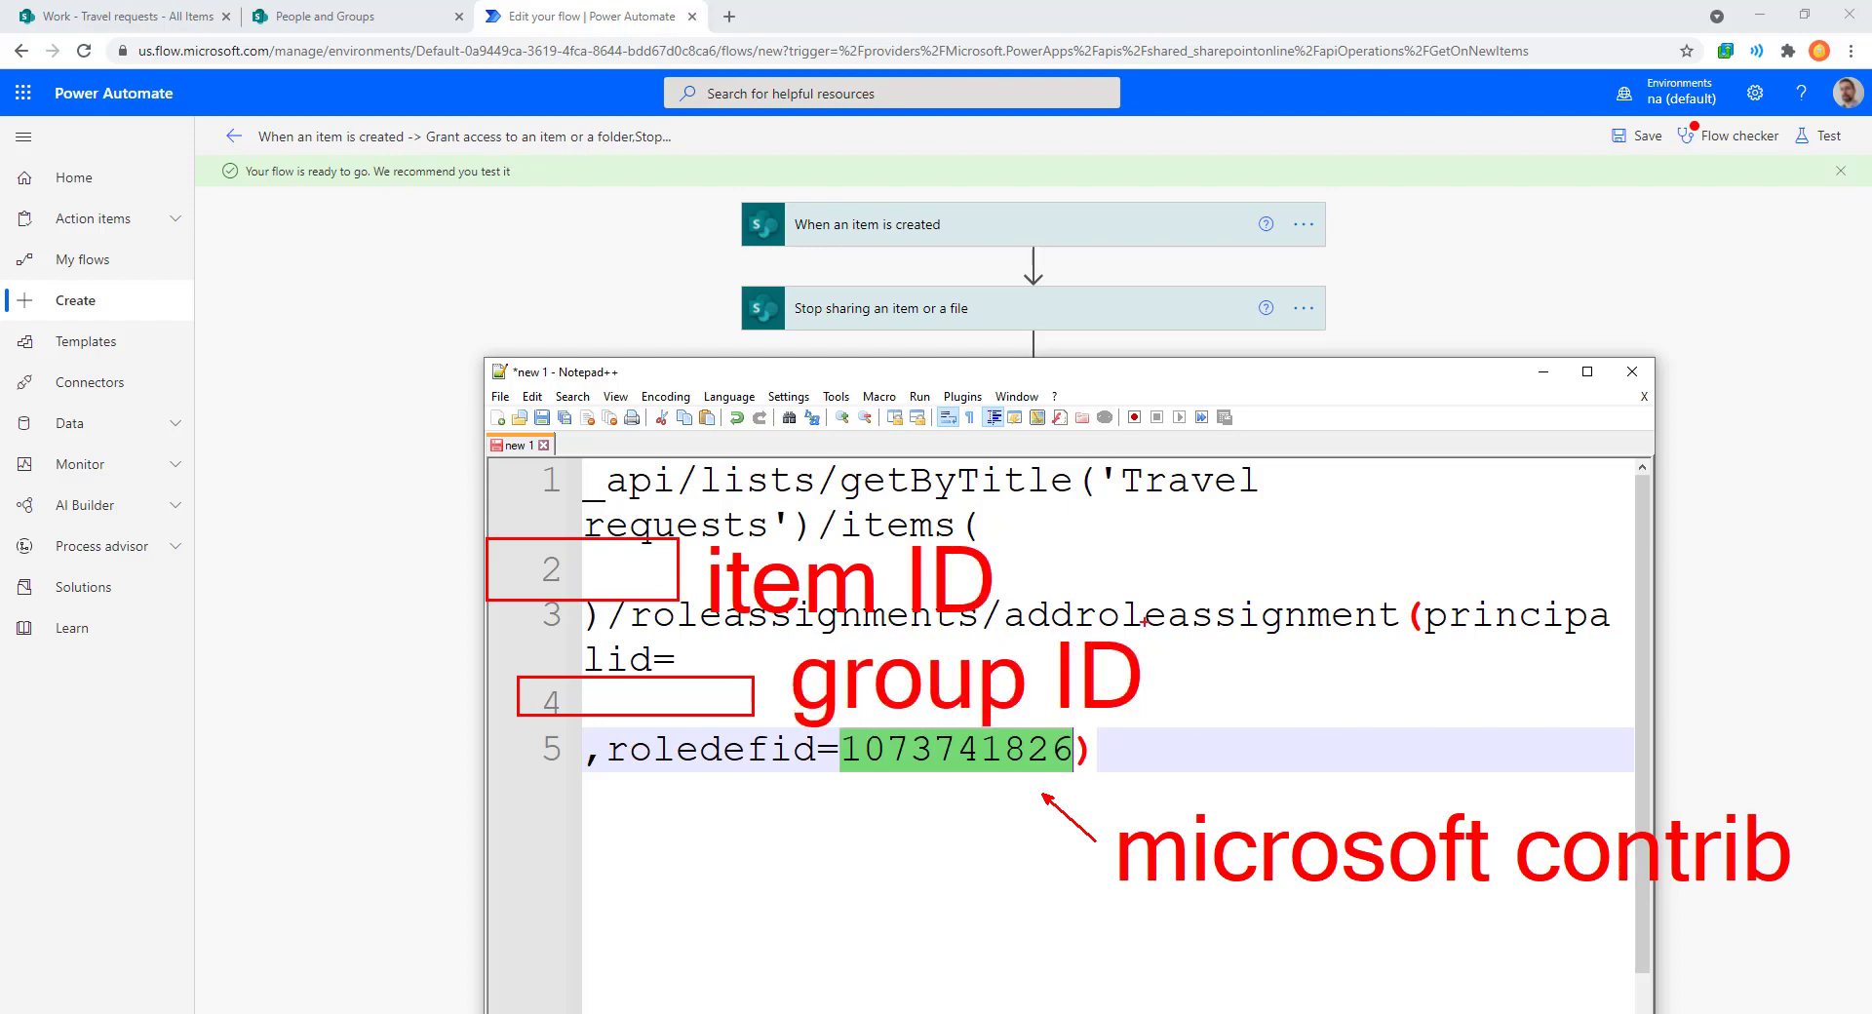
Copy the entire URI text from the note into the HTTP request's Uri and insert the trigger item's ID on the blank line after items(.
key(Escape)
key(Escape)
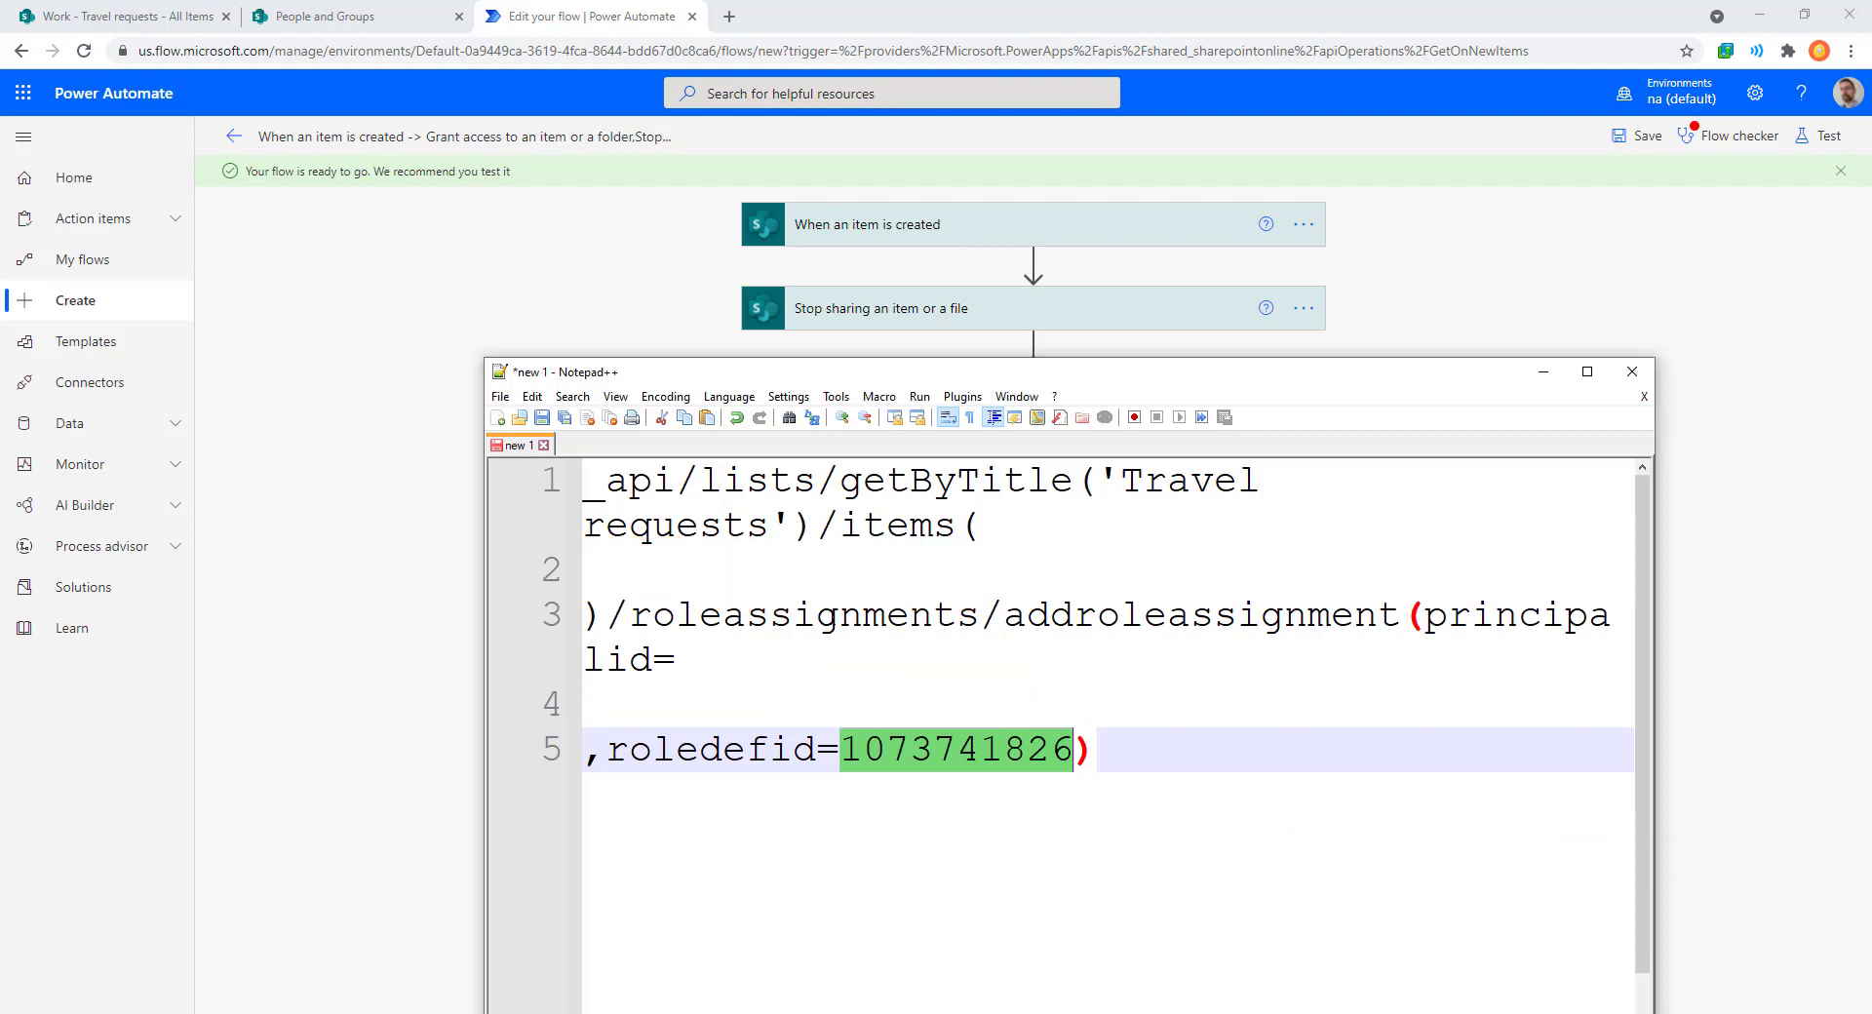
click(1245, 752)
drag(1245, 751, 472, 464)
key(ctrl+c)
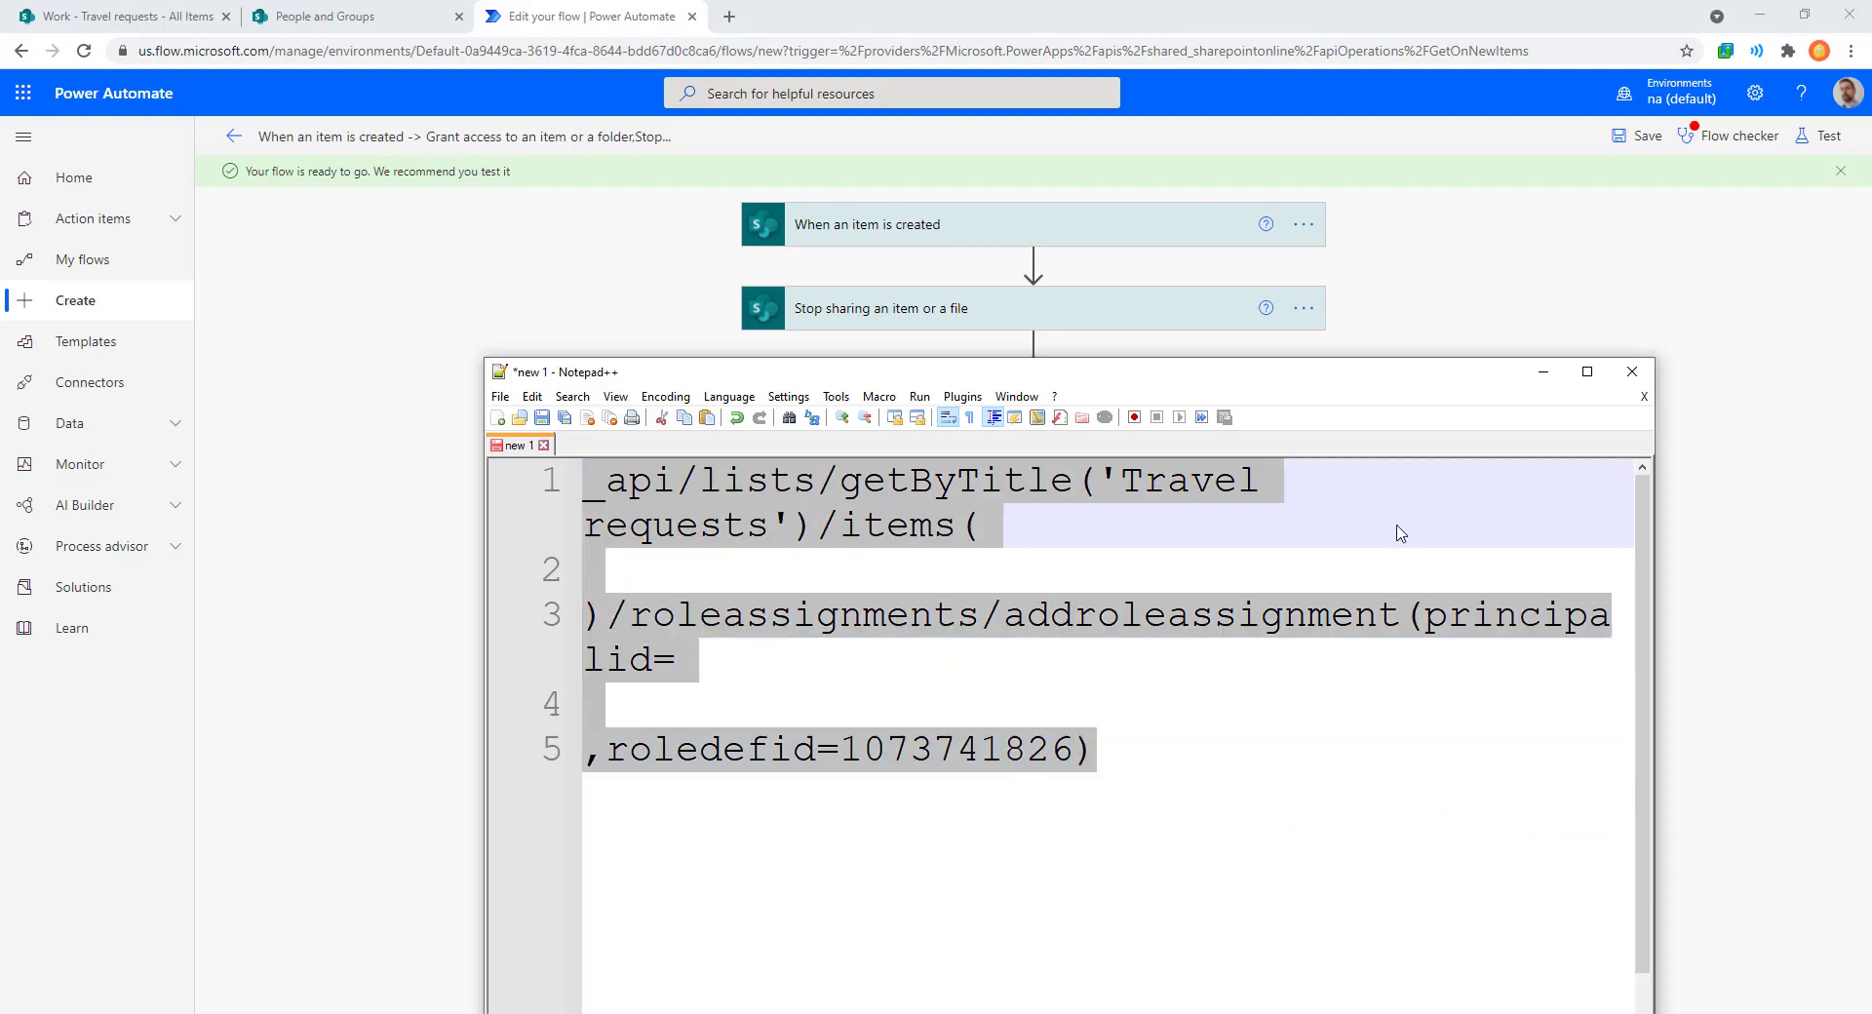
click(1542, 371)
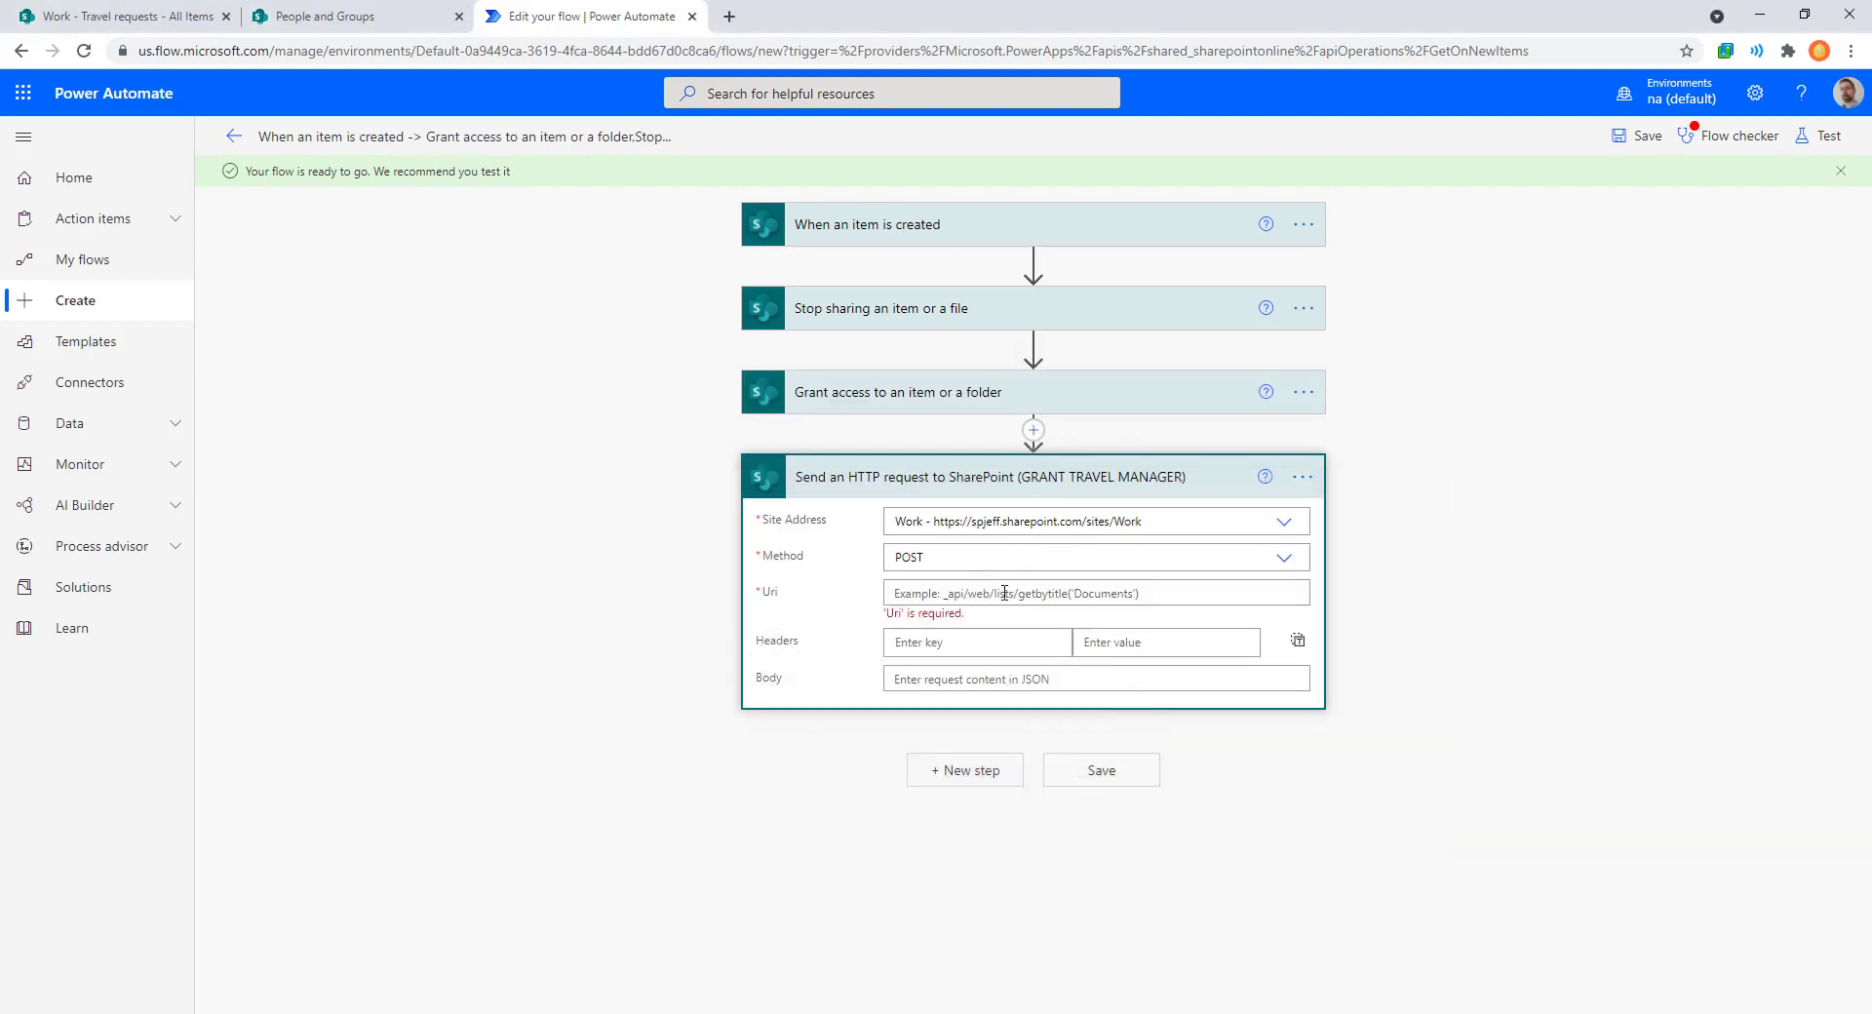
click(955, 593)
key(ctrl+v)
click(1109, 620)
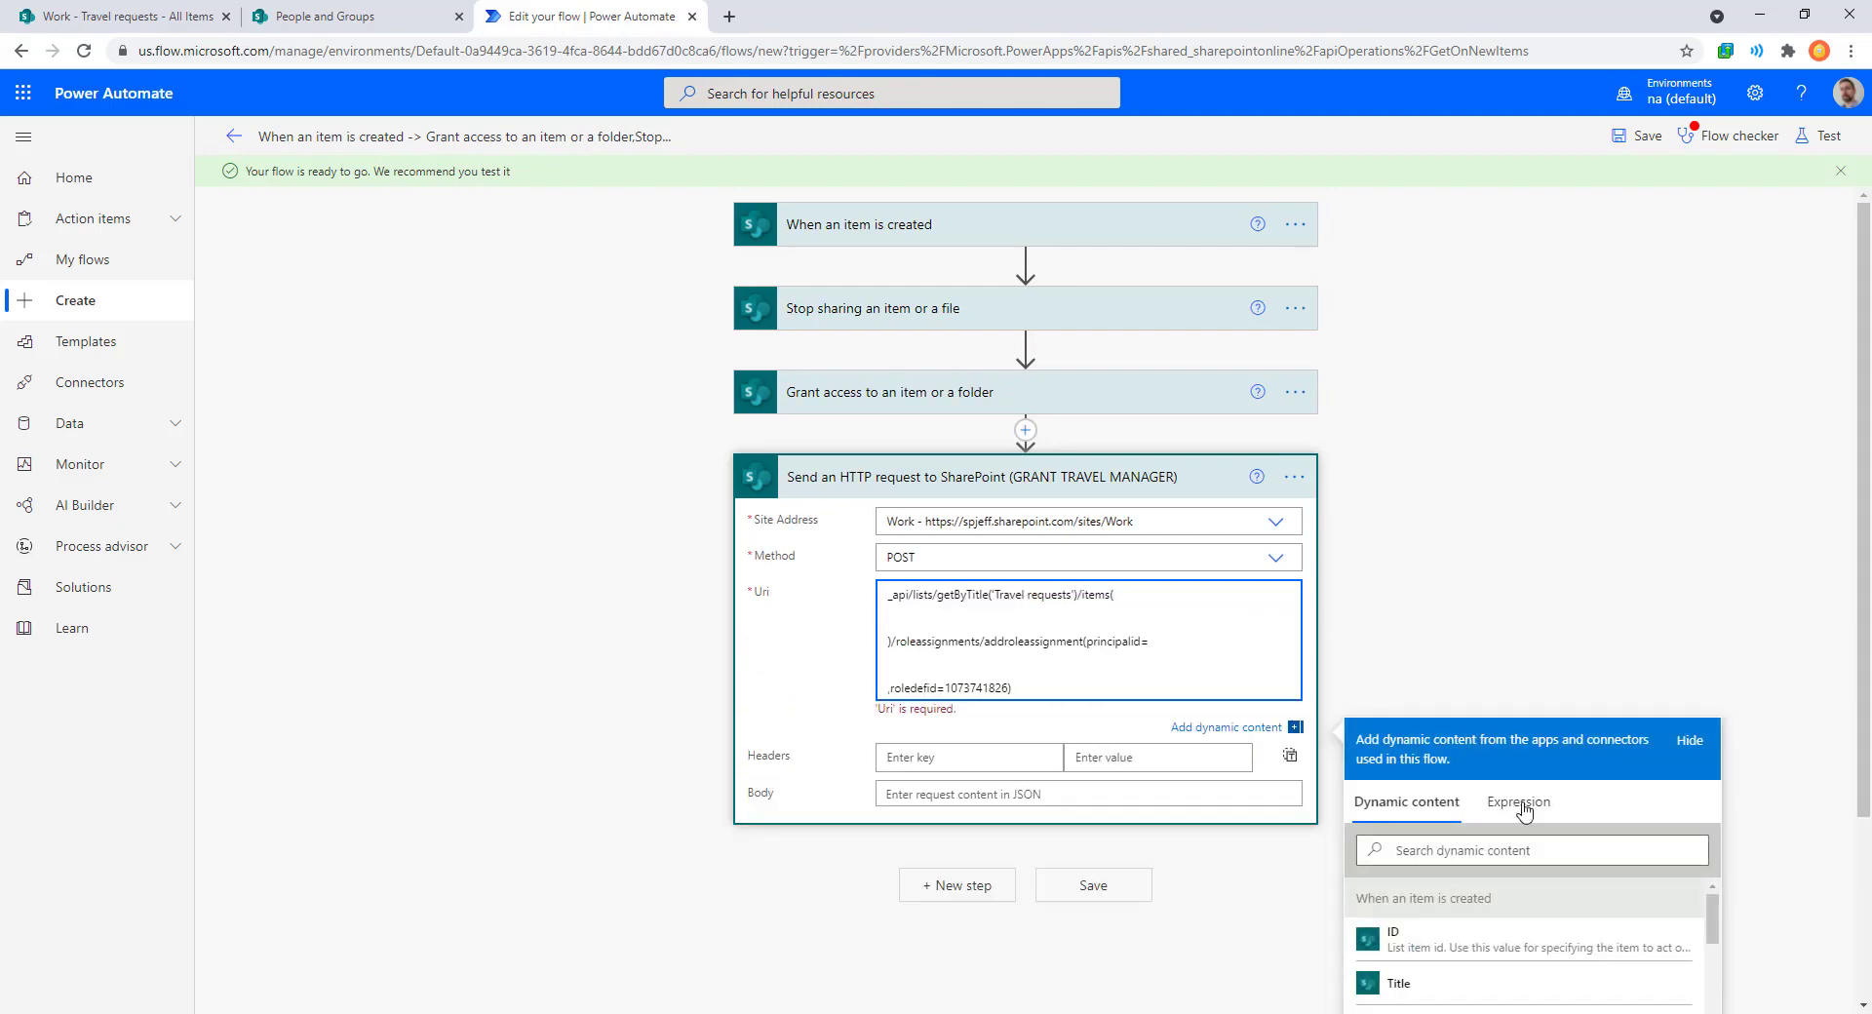
click(1439, 934)
Look up the TravelManagers group's ID in its People and Groups page address and enter 12 as the Uri's principalid.
click(993, 664)
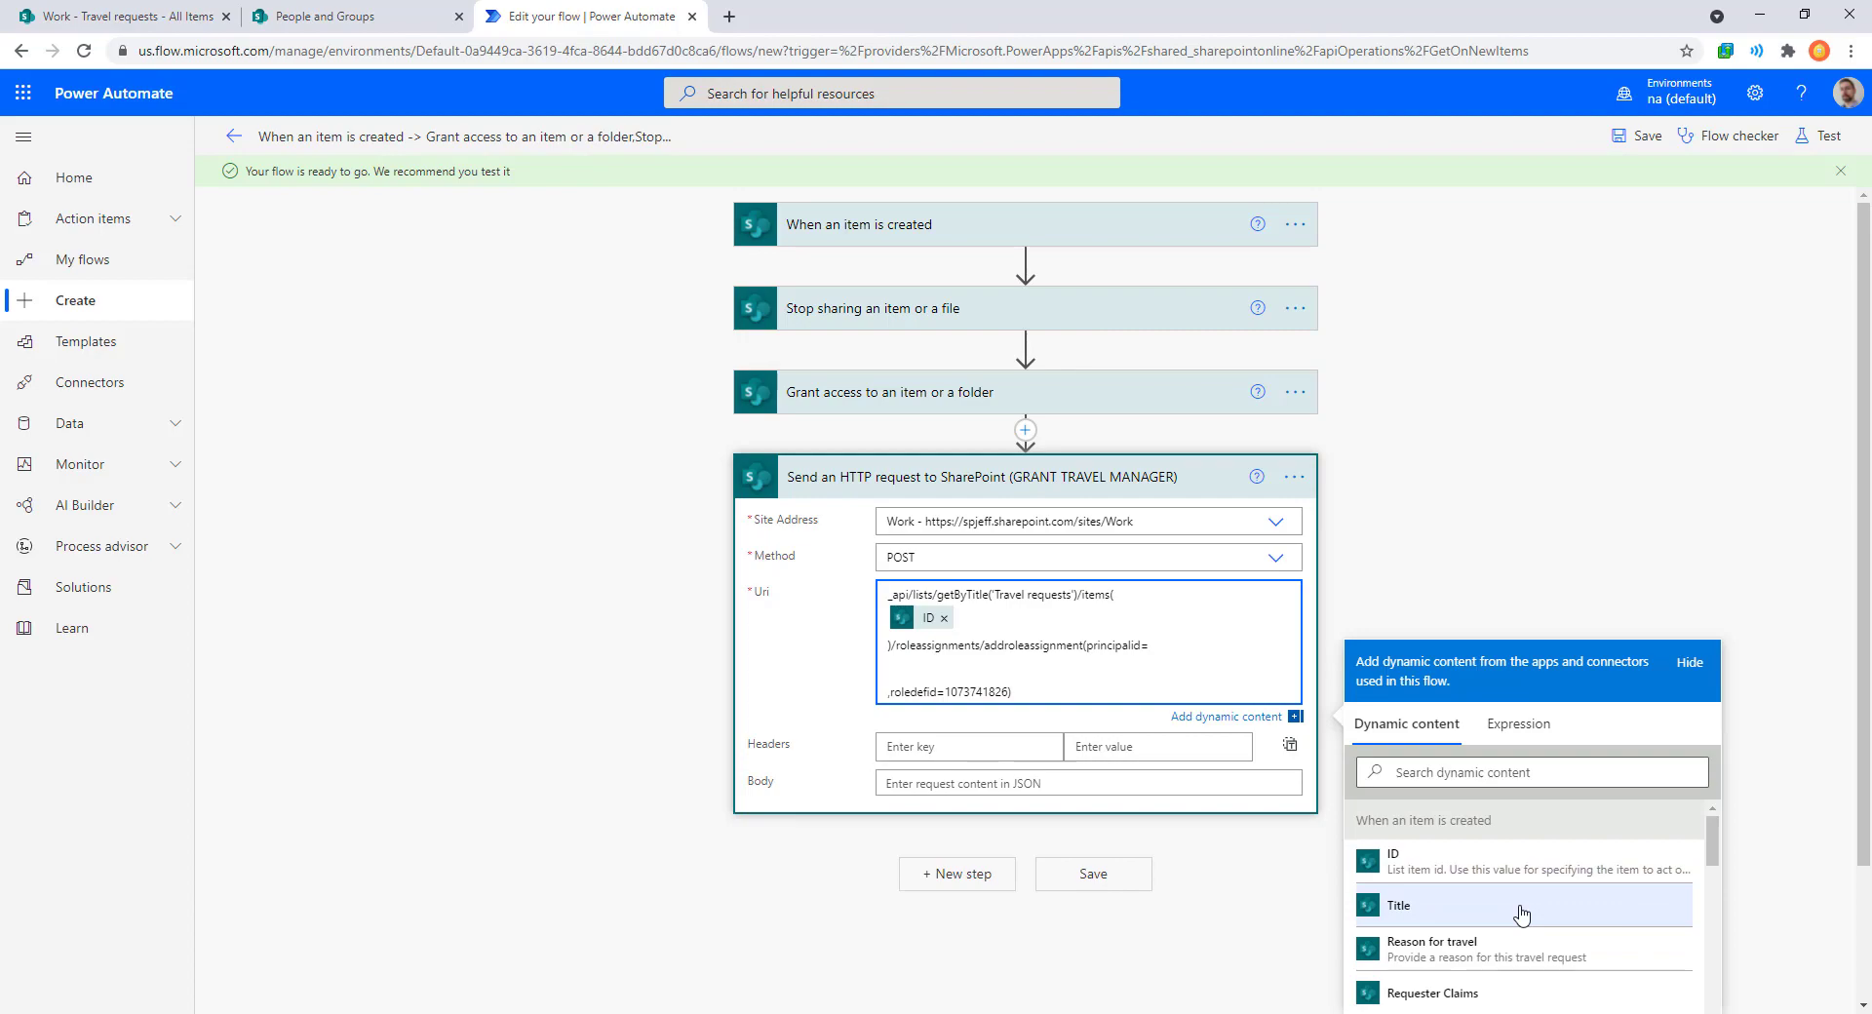
click(358, 22)
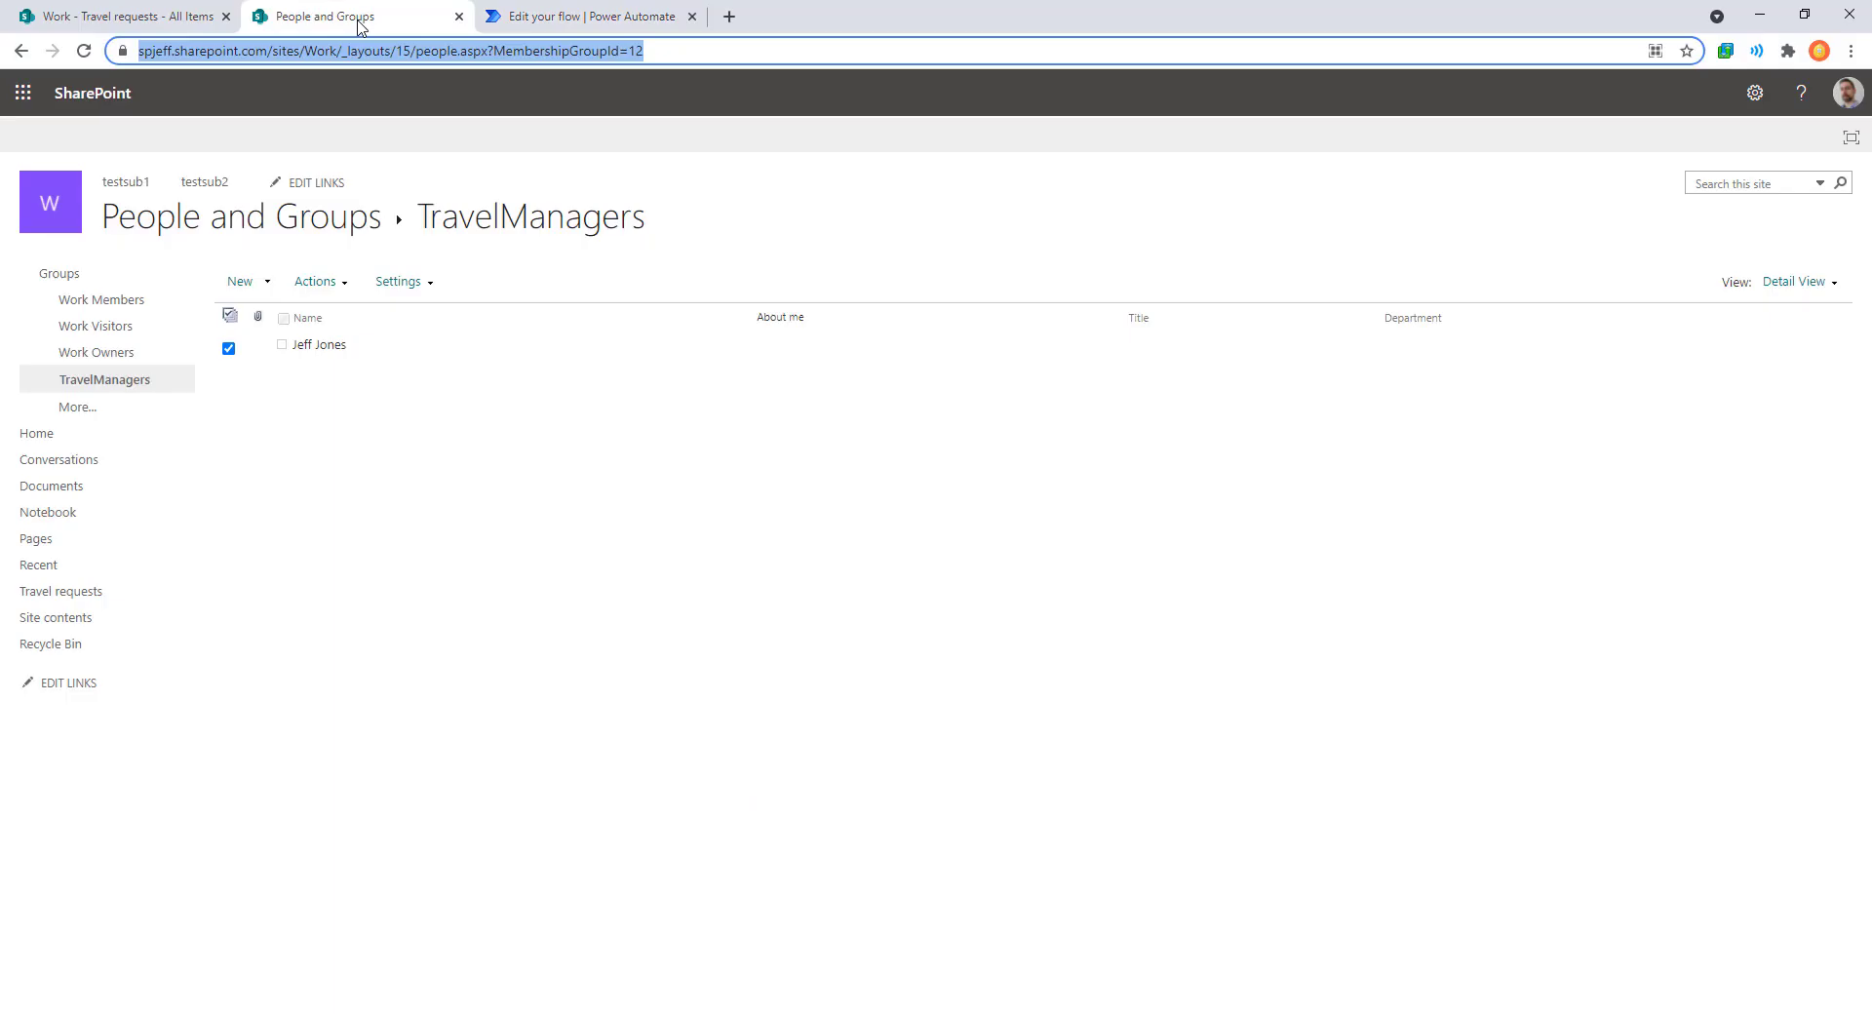
click(817, 216)
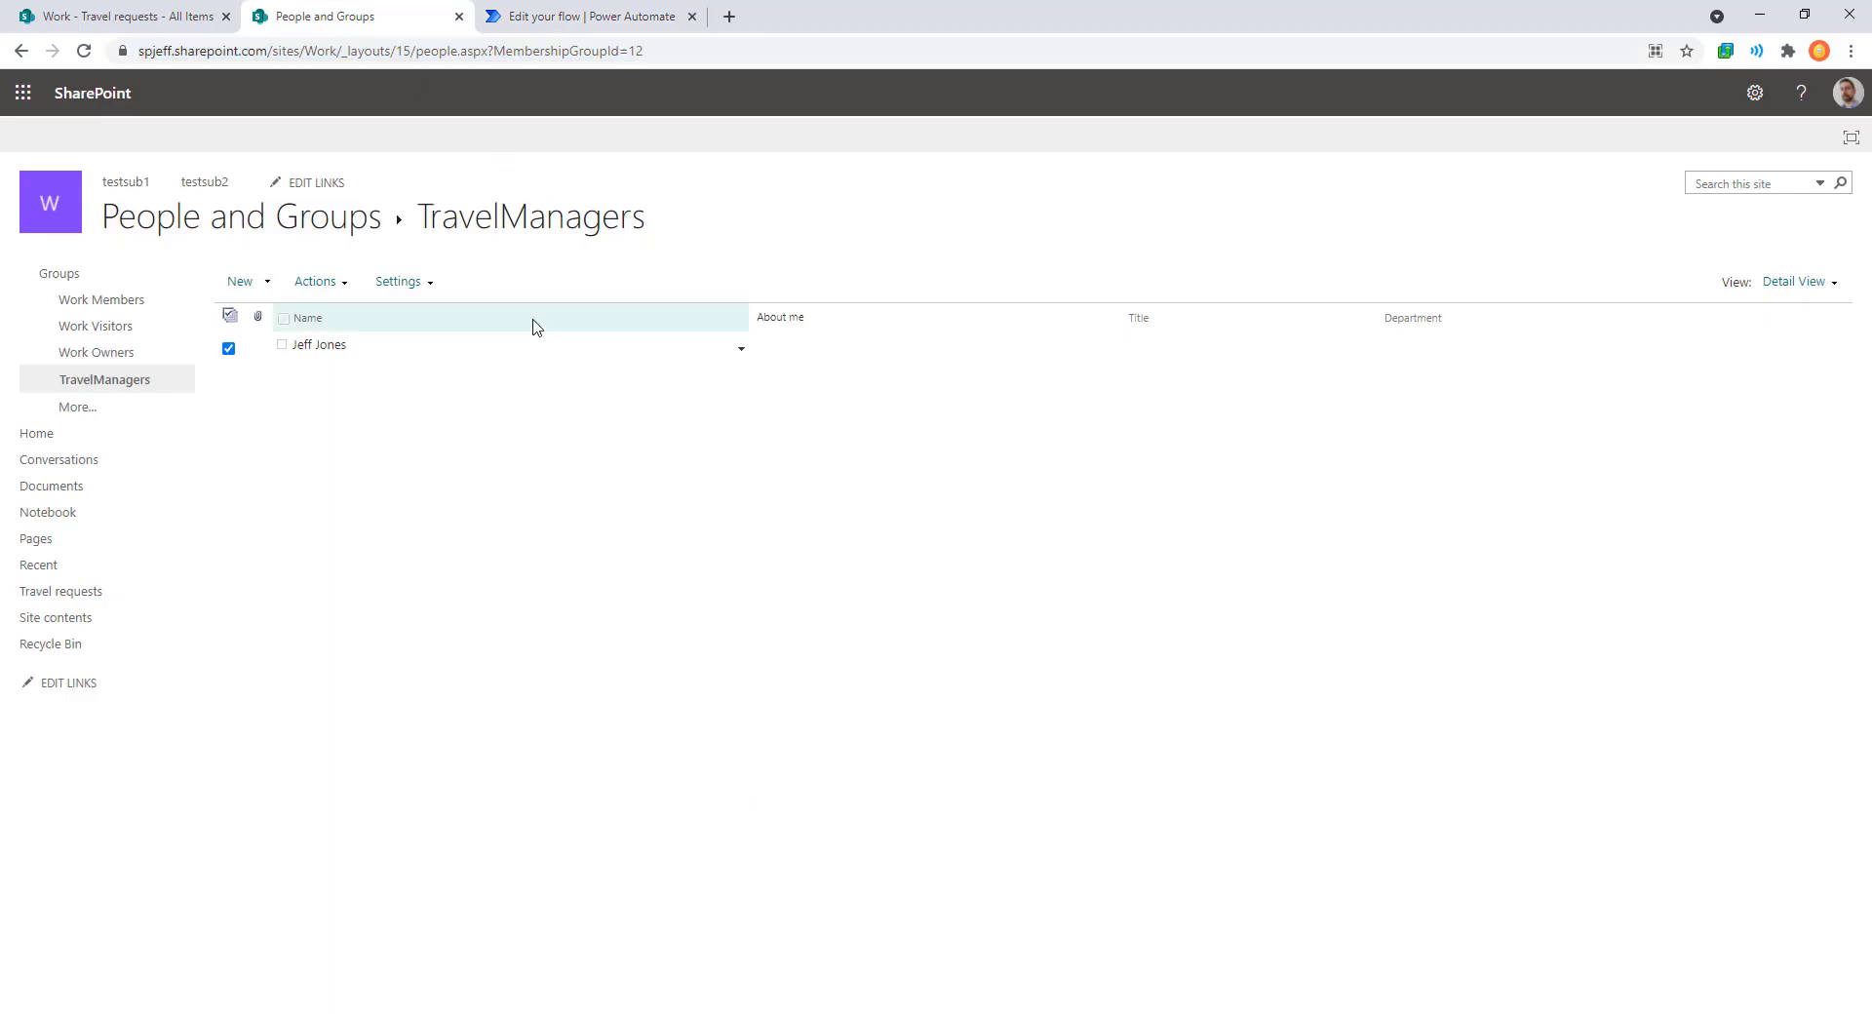
mouse_move(397, 260)
mouse_down()
mouse_move(606, 283)
mouse_move(358, 270)
mouse_up()
mouse_move(685, 142)
mouse_down()
mouse_move(644, 55)
mouse_move(733, 167)
mouse_up()
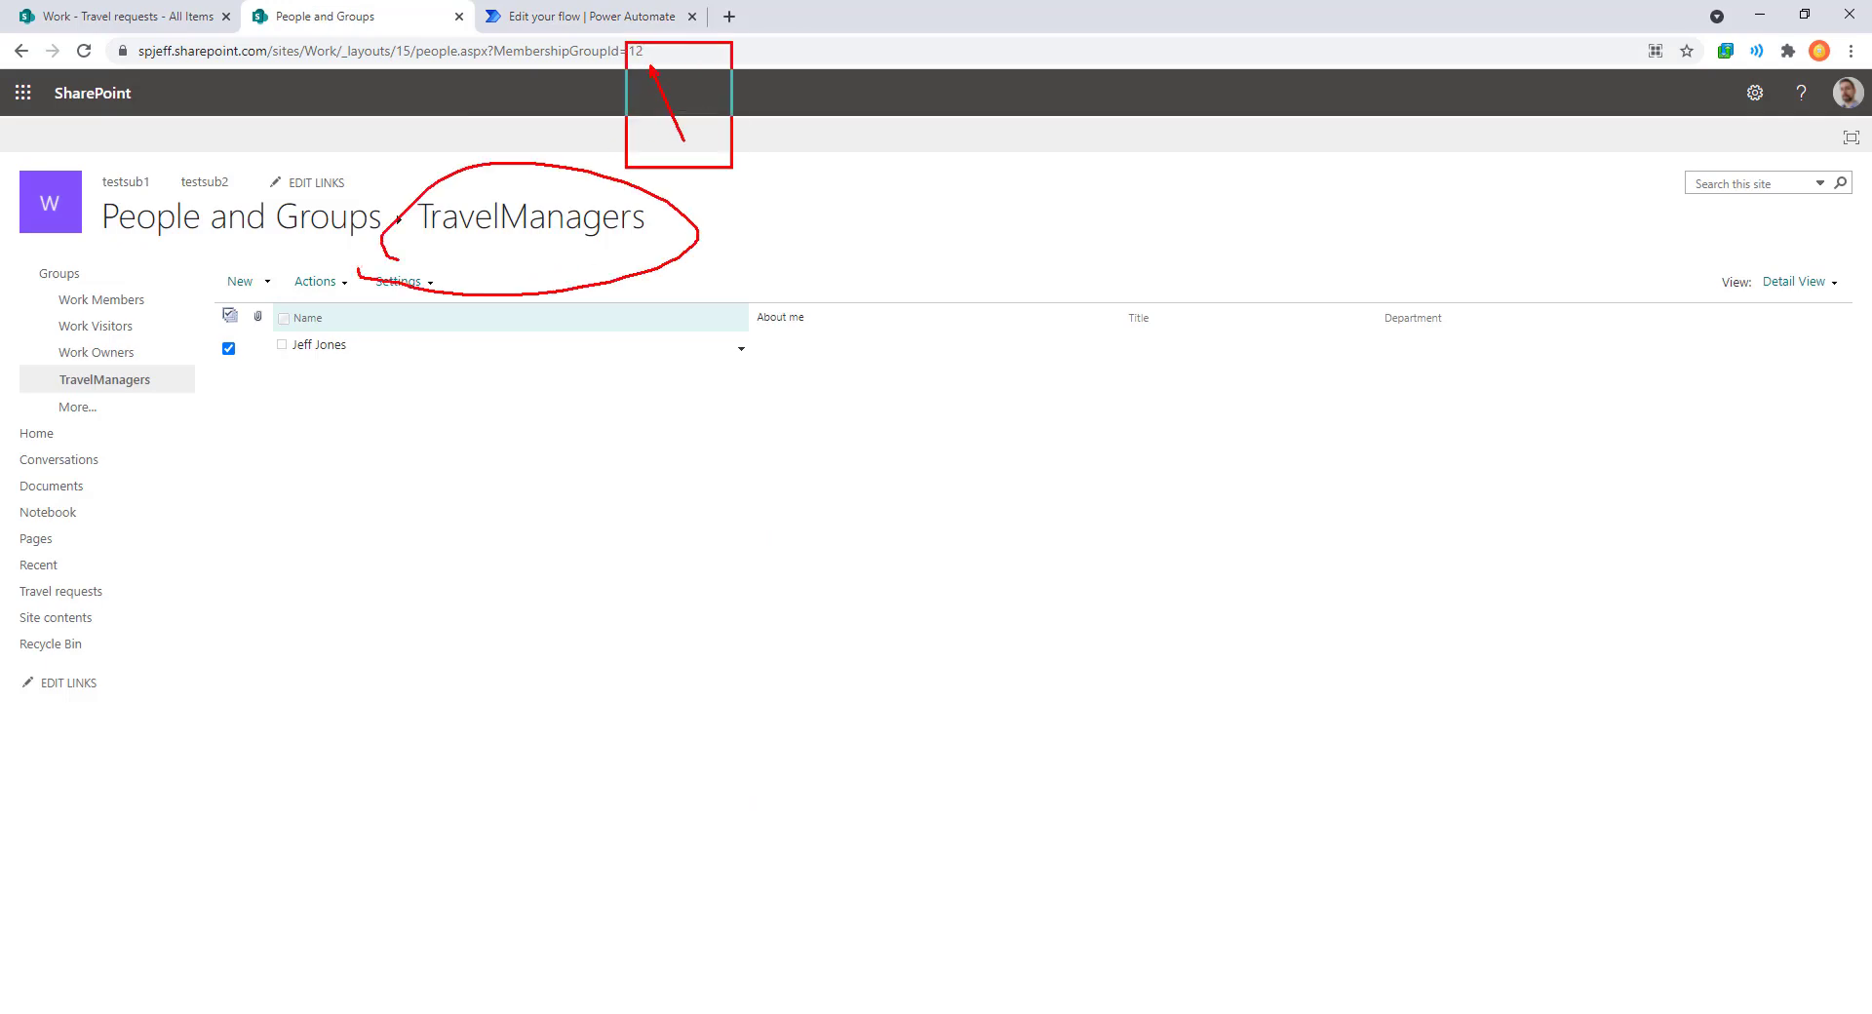
key(Escape)
click(603, 20)
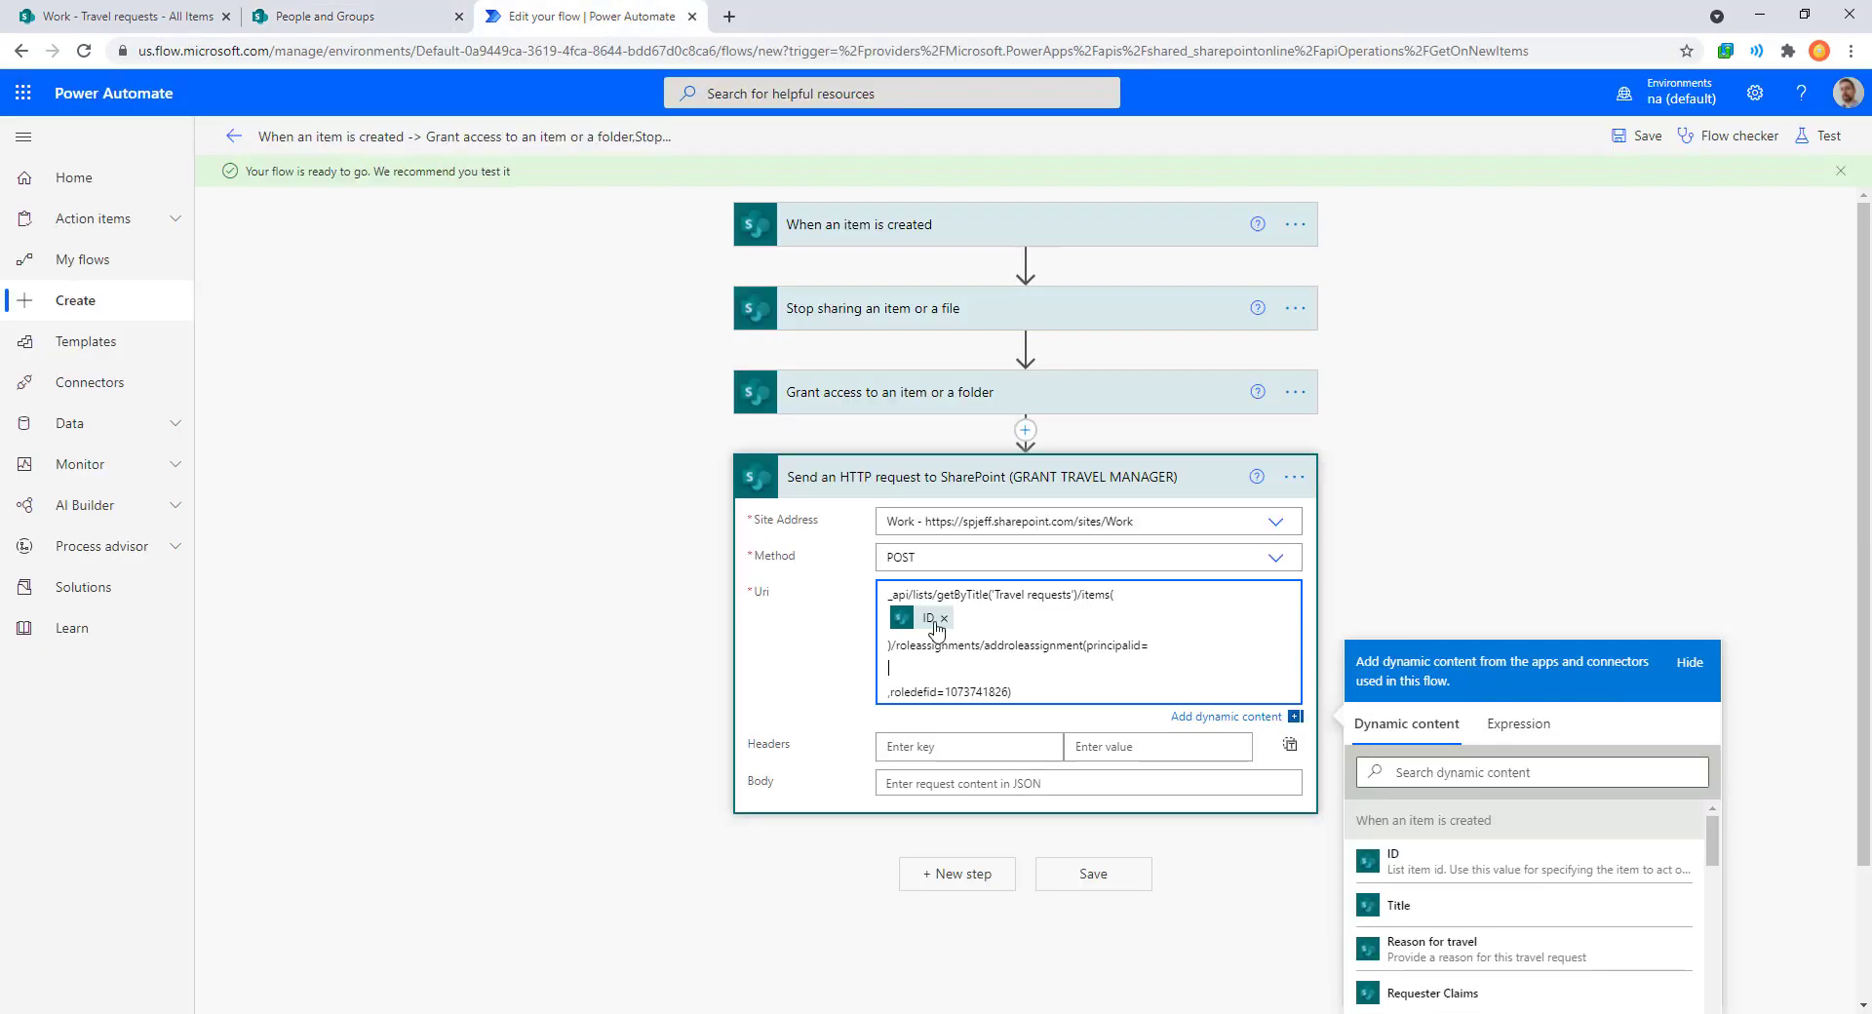
key(Delete)
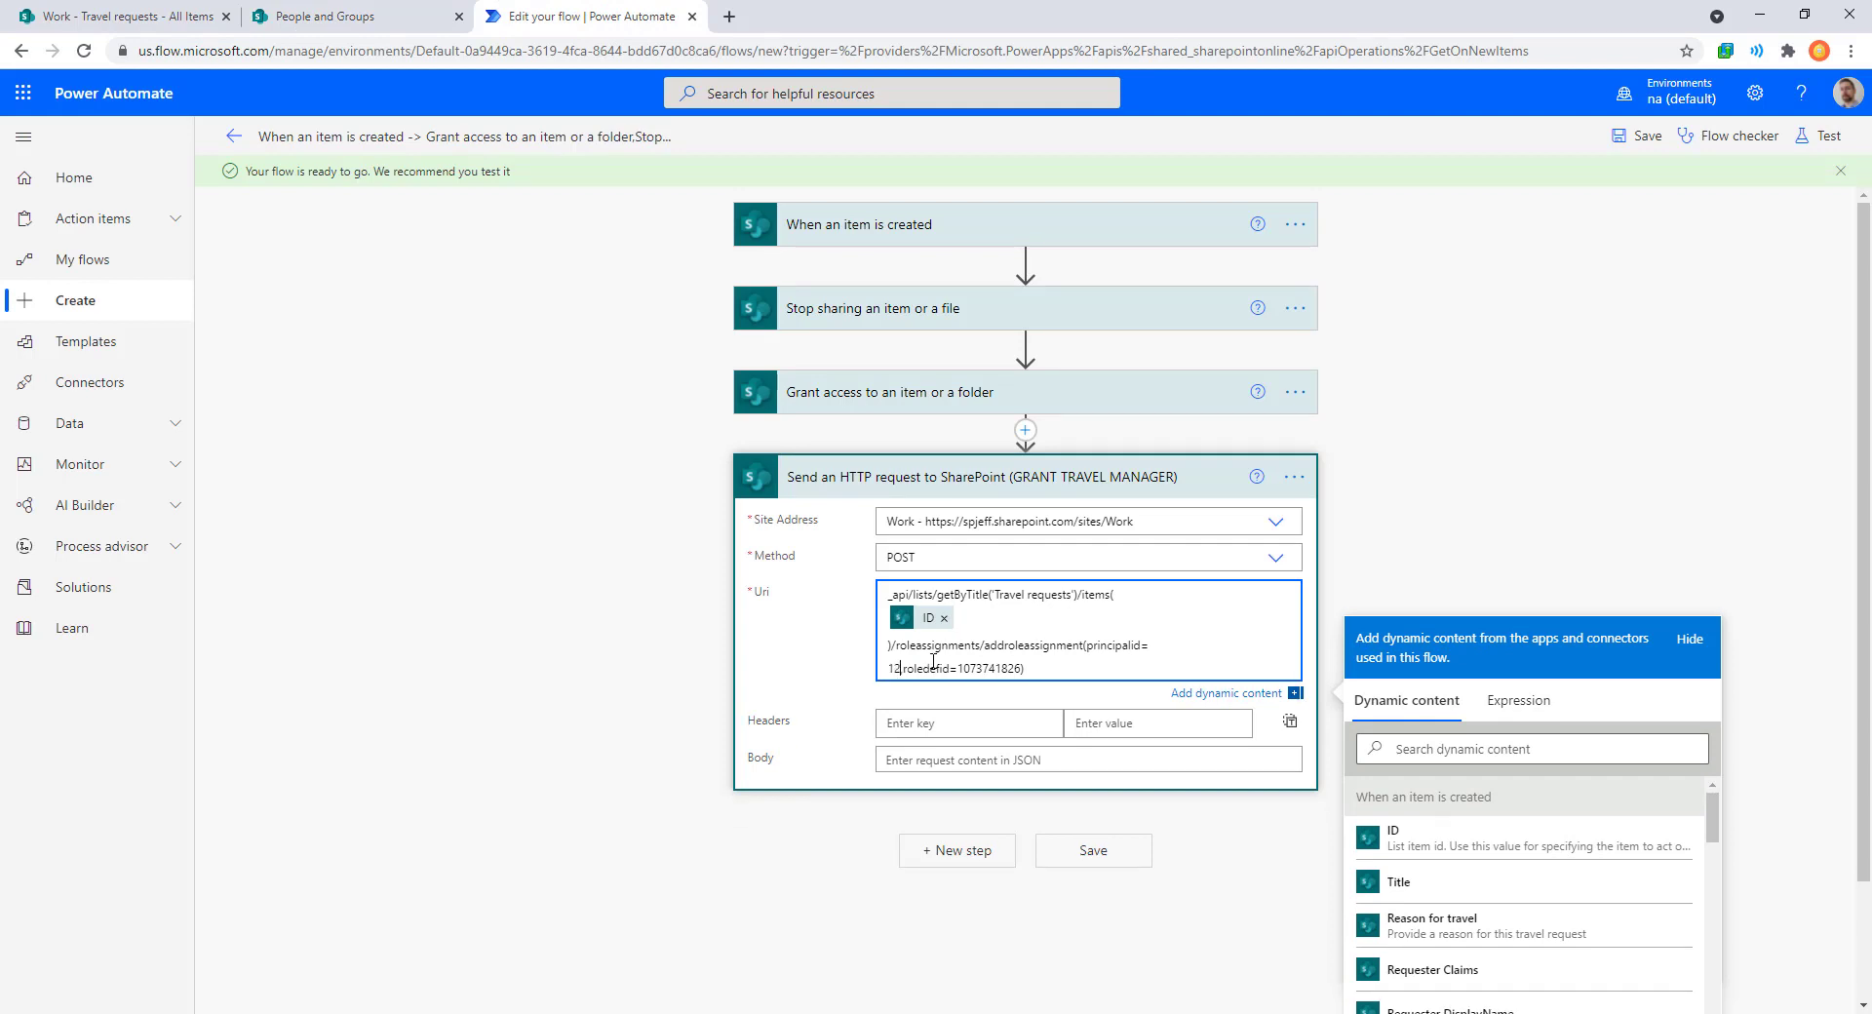
Remove the line breaks from the Uri, insert the trigger item's ID inside the items parentheses, and save the flow.
key(Left)
key(Left)
key(BackSpace)
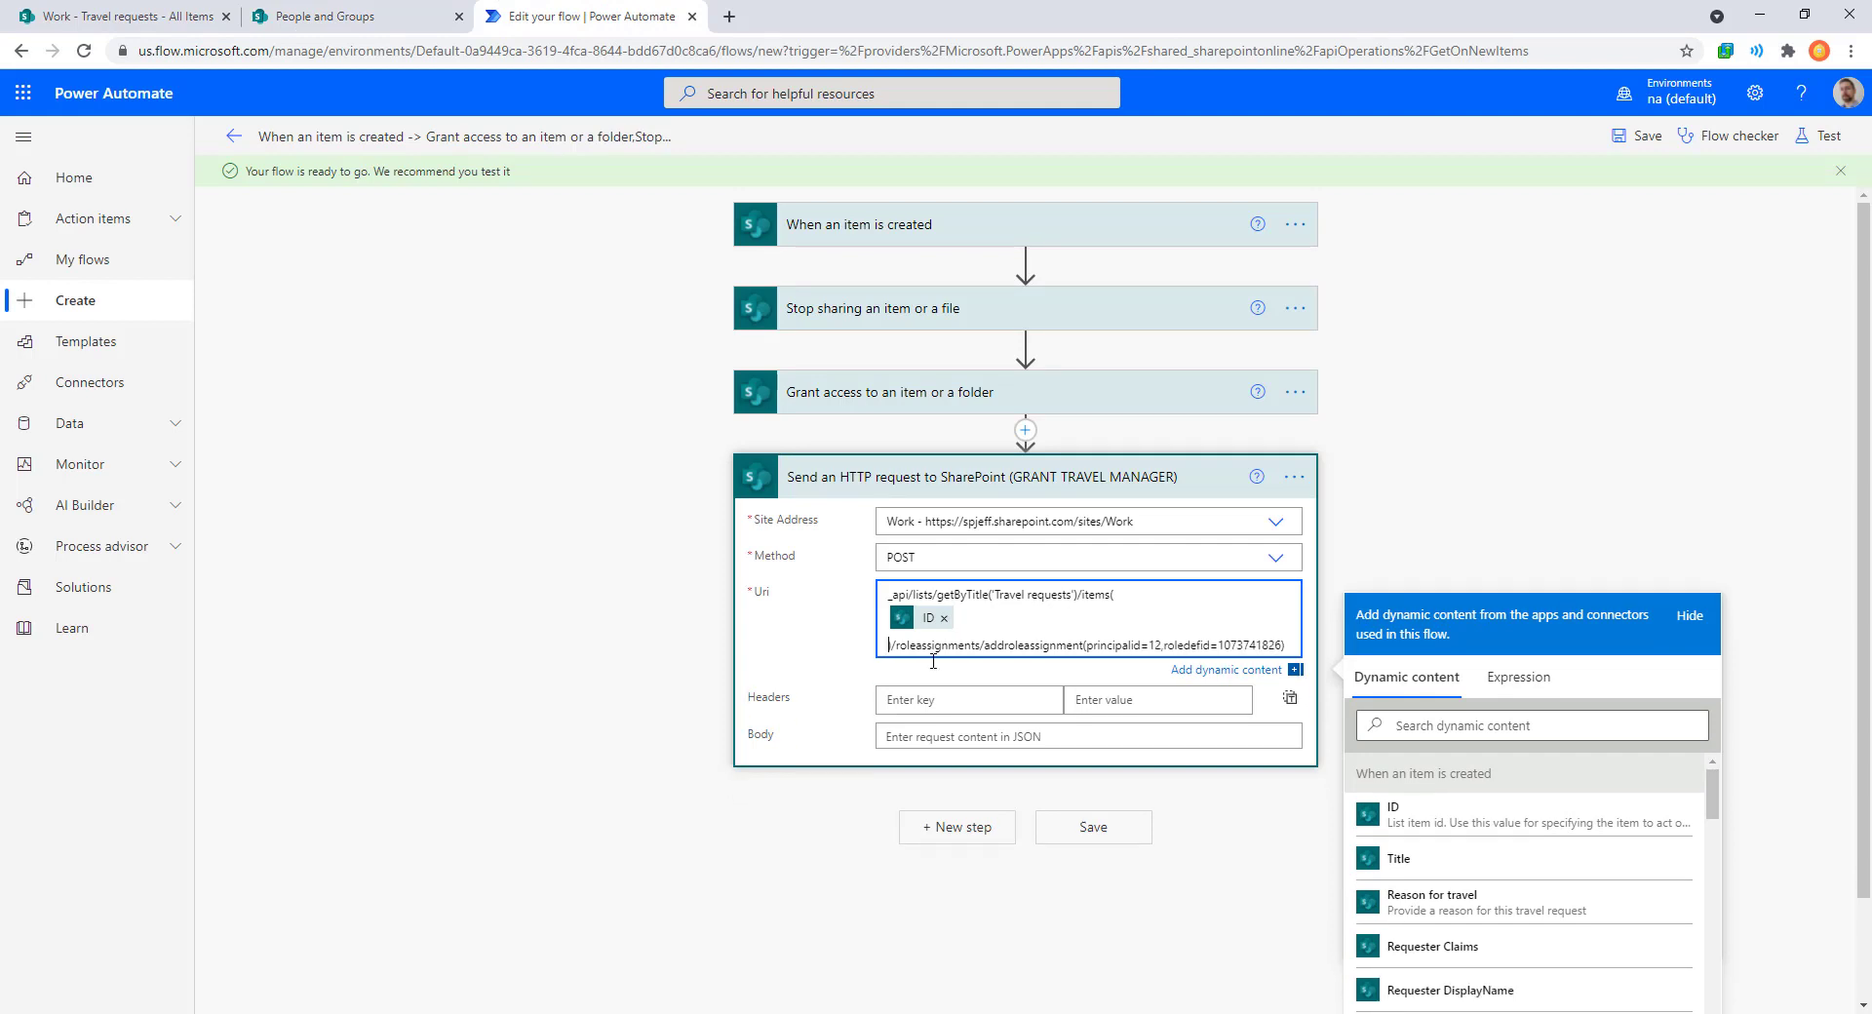
key(BackSpace)
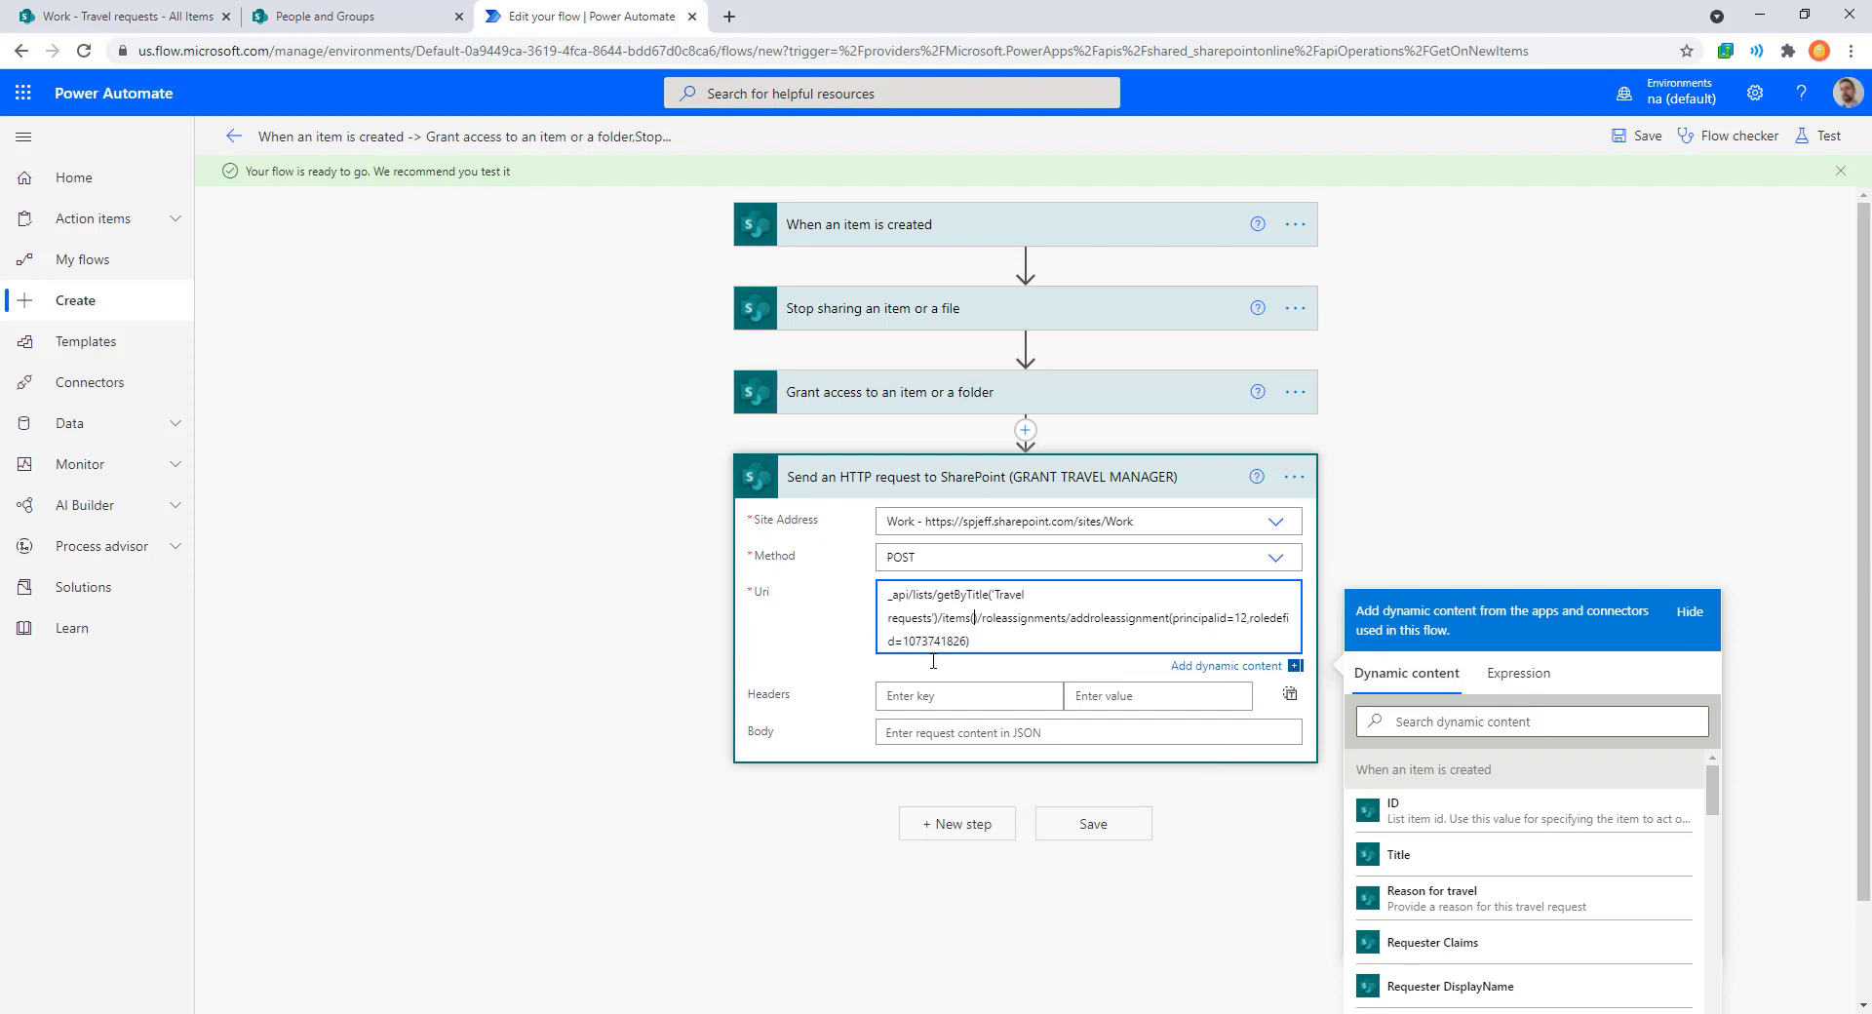
click(1433, 809)
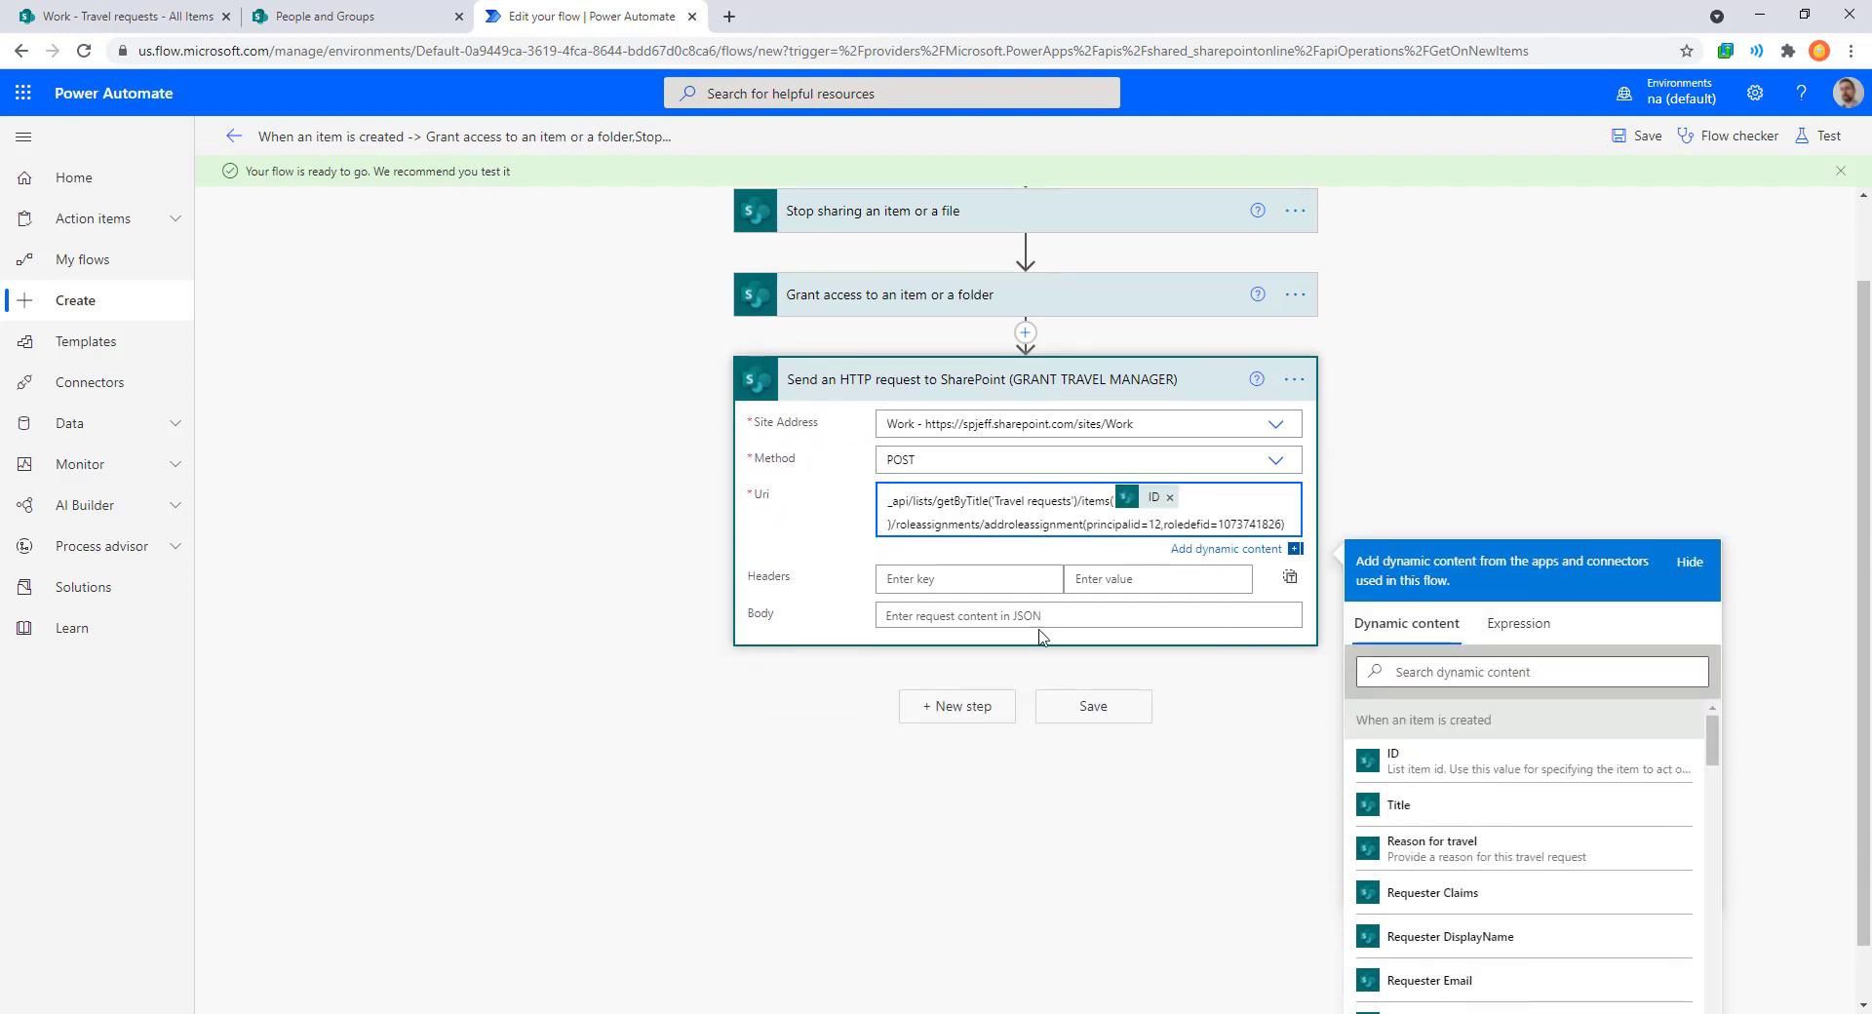
click(1638, 138)
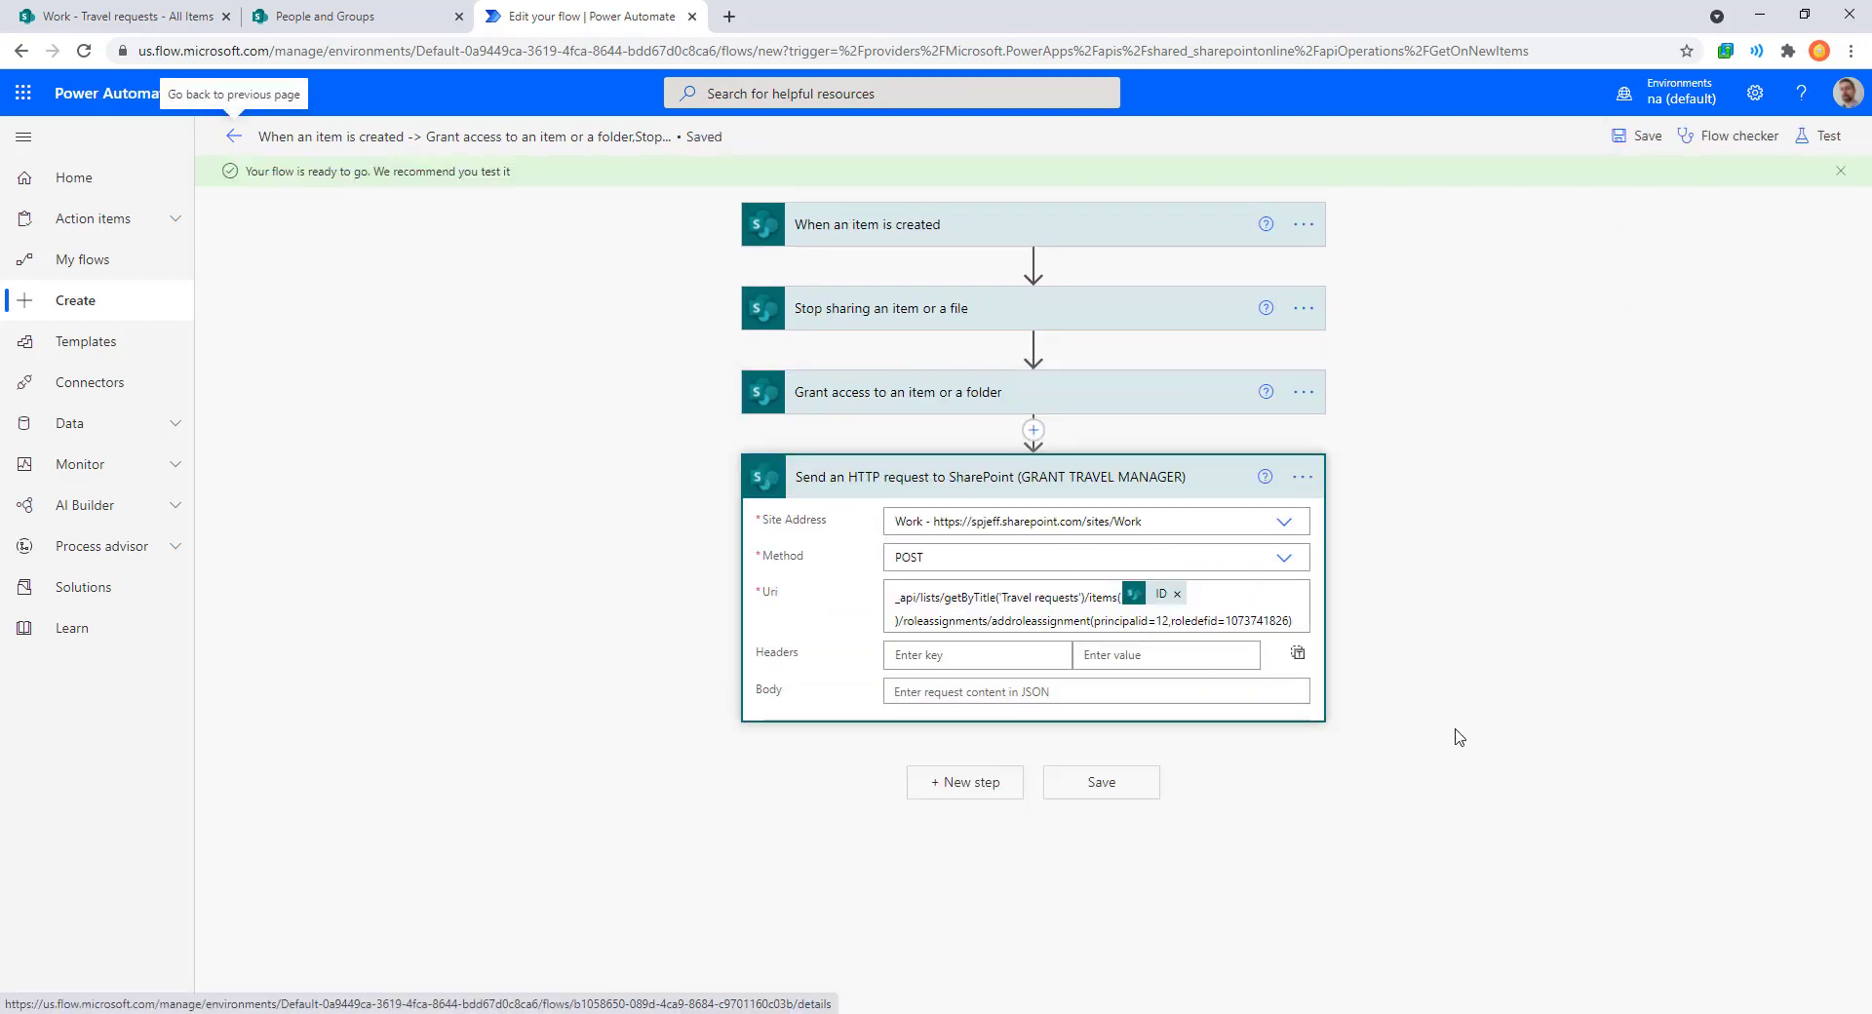
Review the recipients of the Grant access action and the Uri of the travel manager HTTP request, and save the flow.
click(1097, 398)
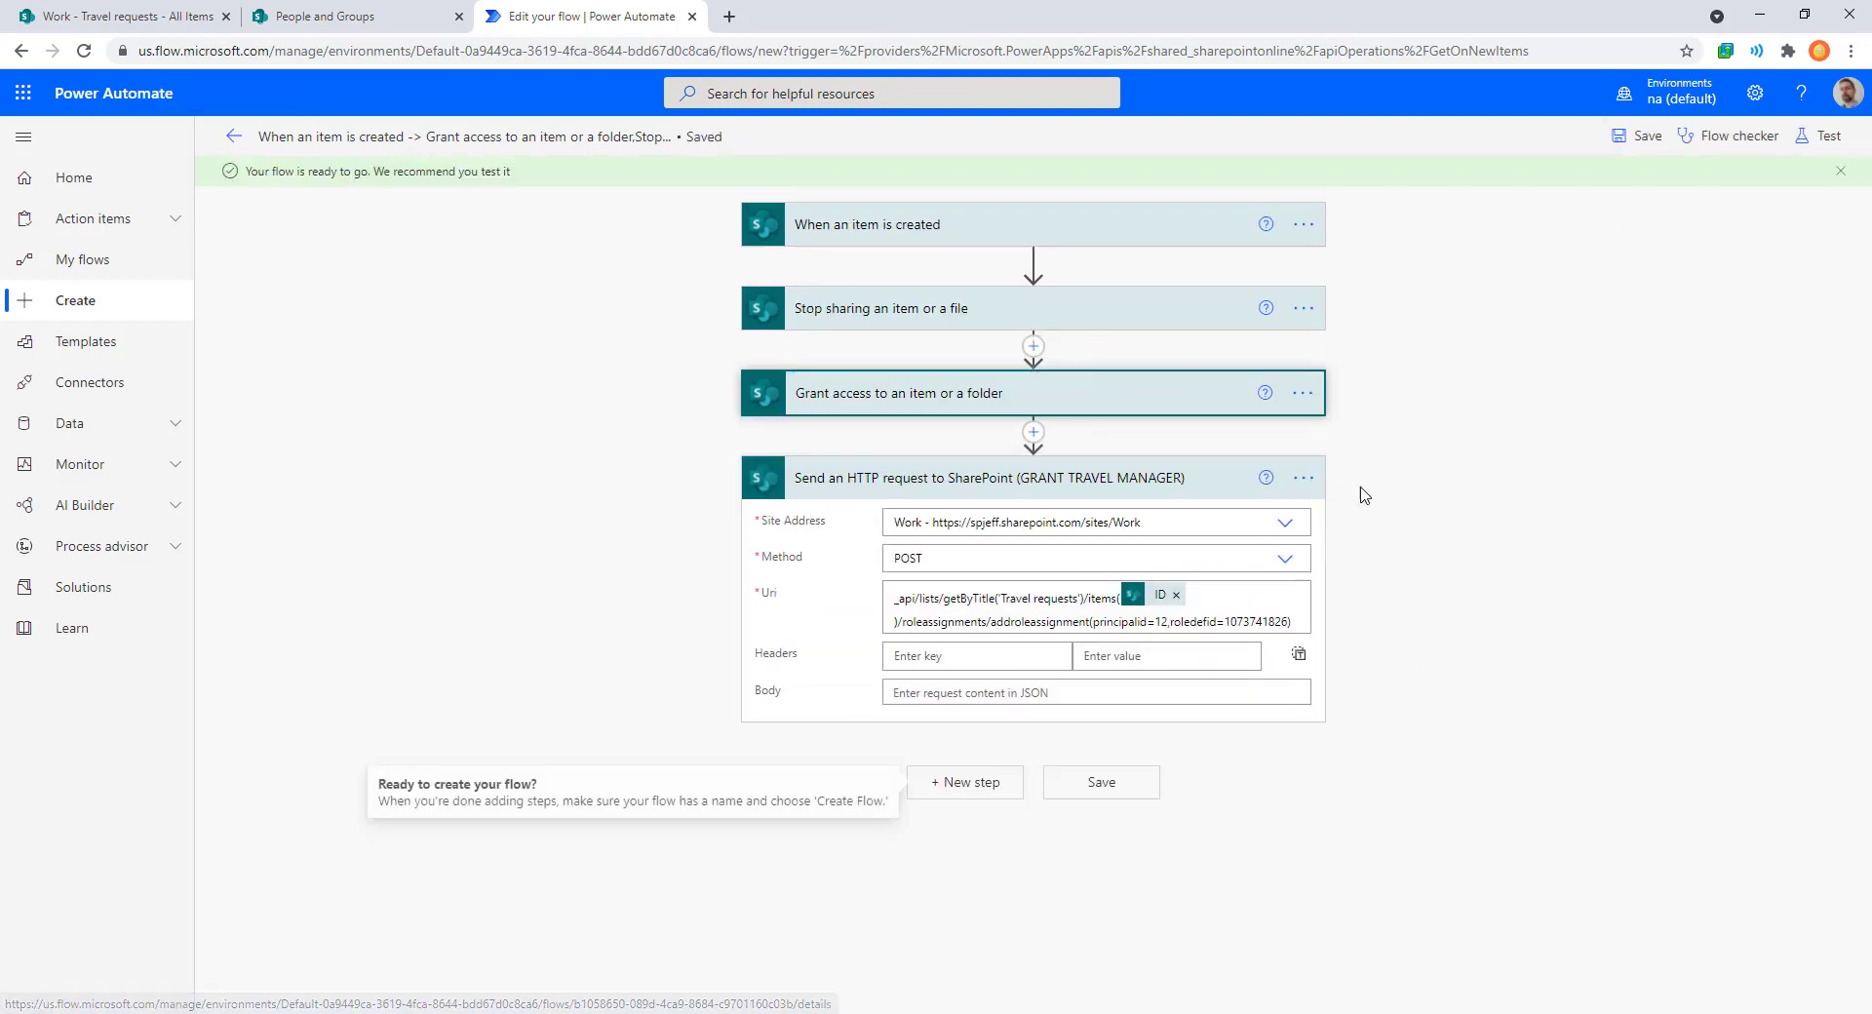
scroll(1526, 516, down, 1)
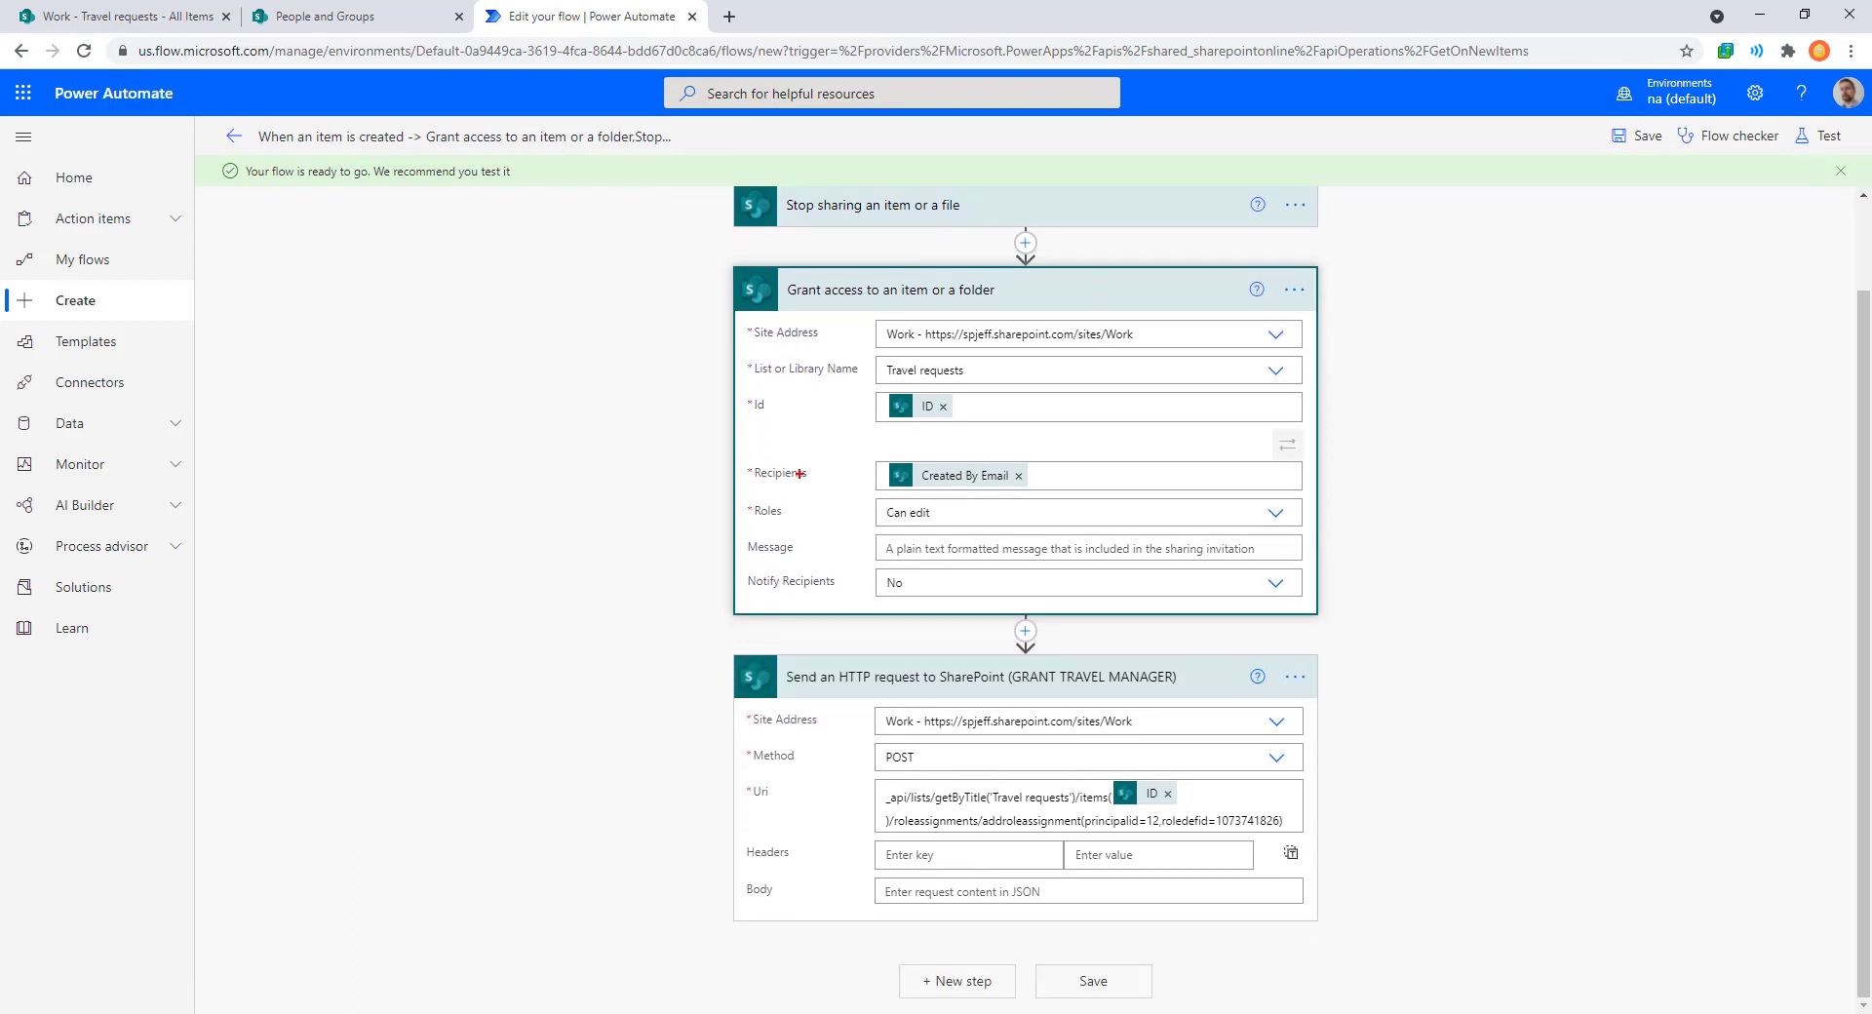
mouse_move(701, 445)
mouse_down()
mouse_move(942, 497)
mouse_move(1072, 500)
mouse_up()
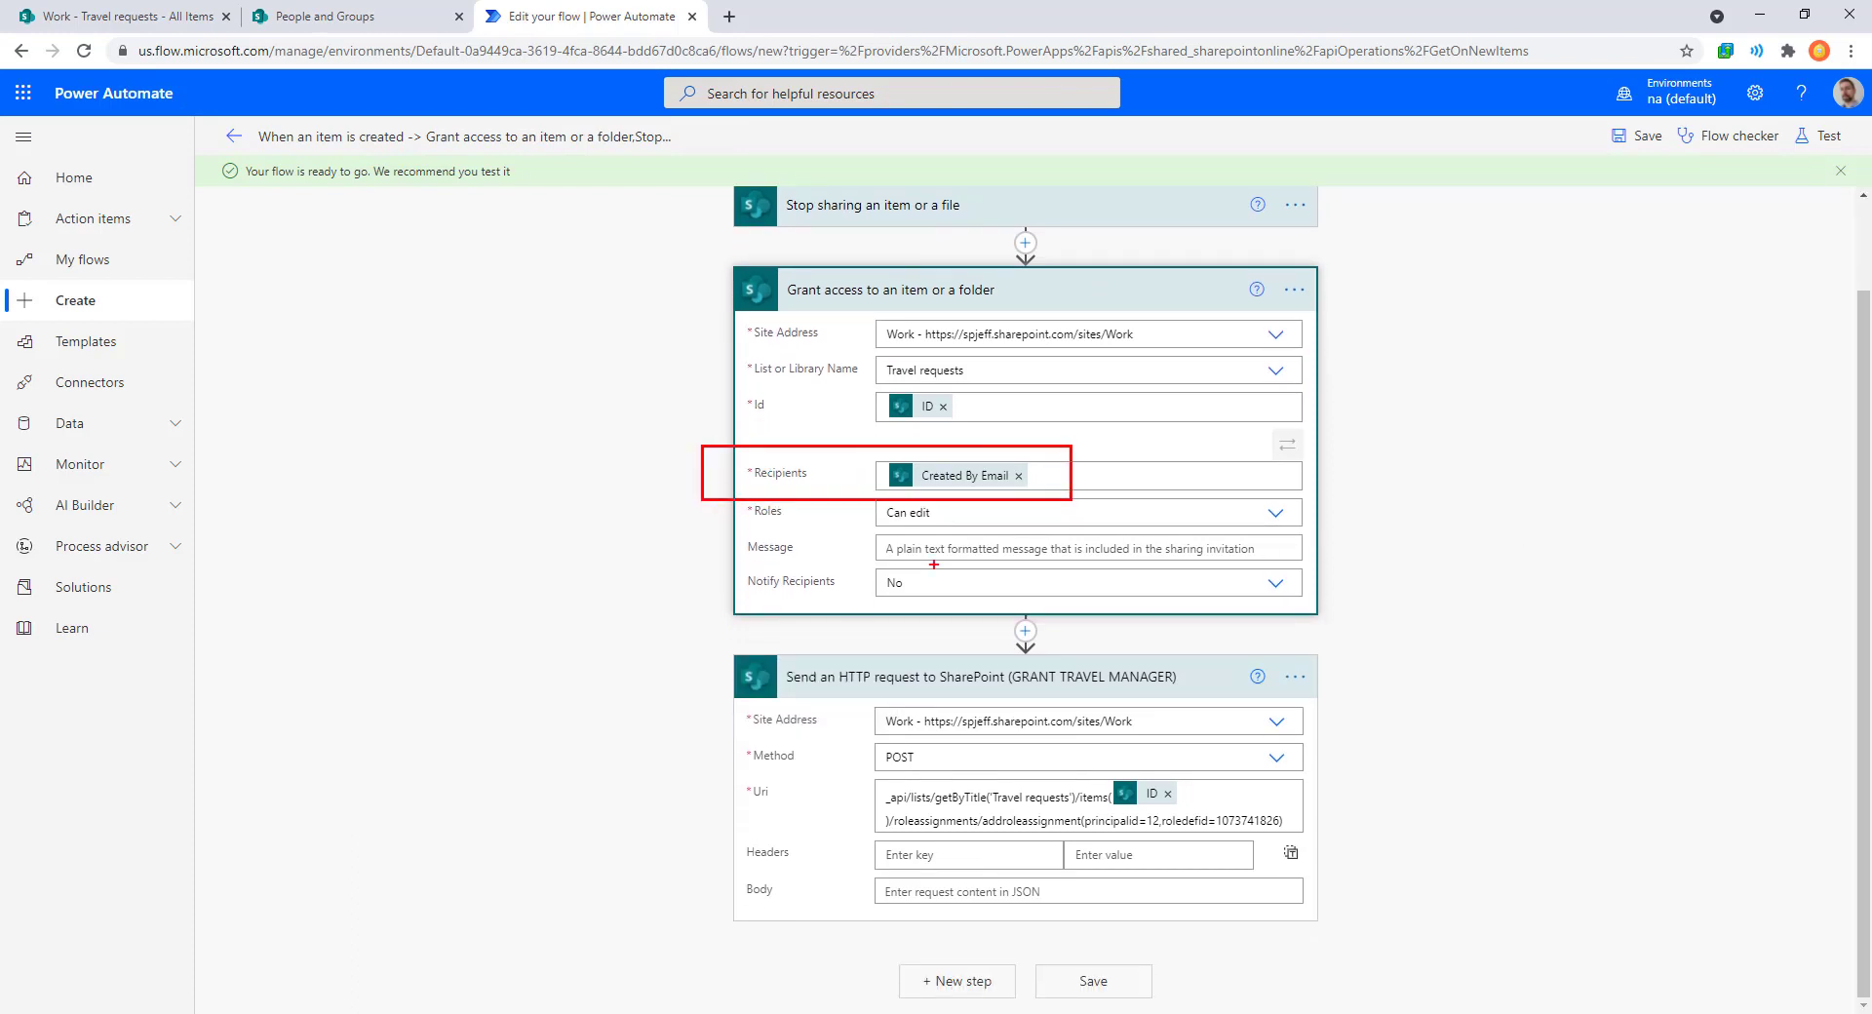
drag(739, 475, 674, 516)
drag(1020, 697, 1235, 698)
drag(717, 770, 1353, 836)
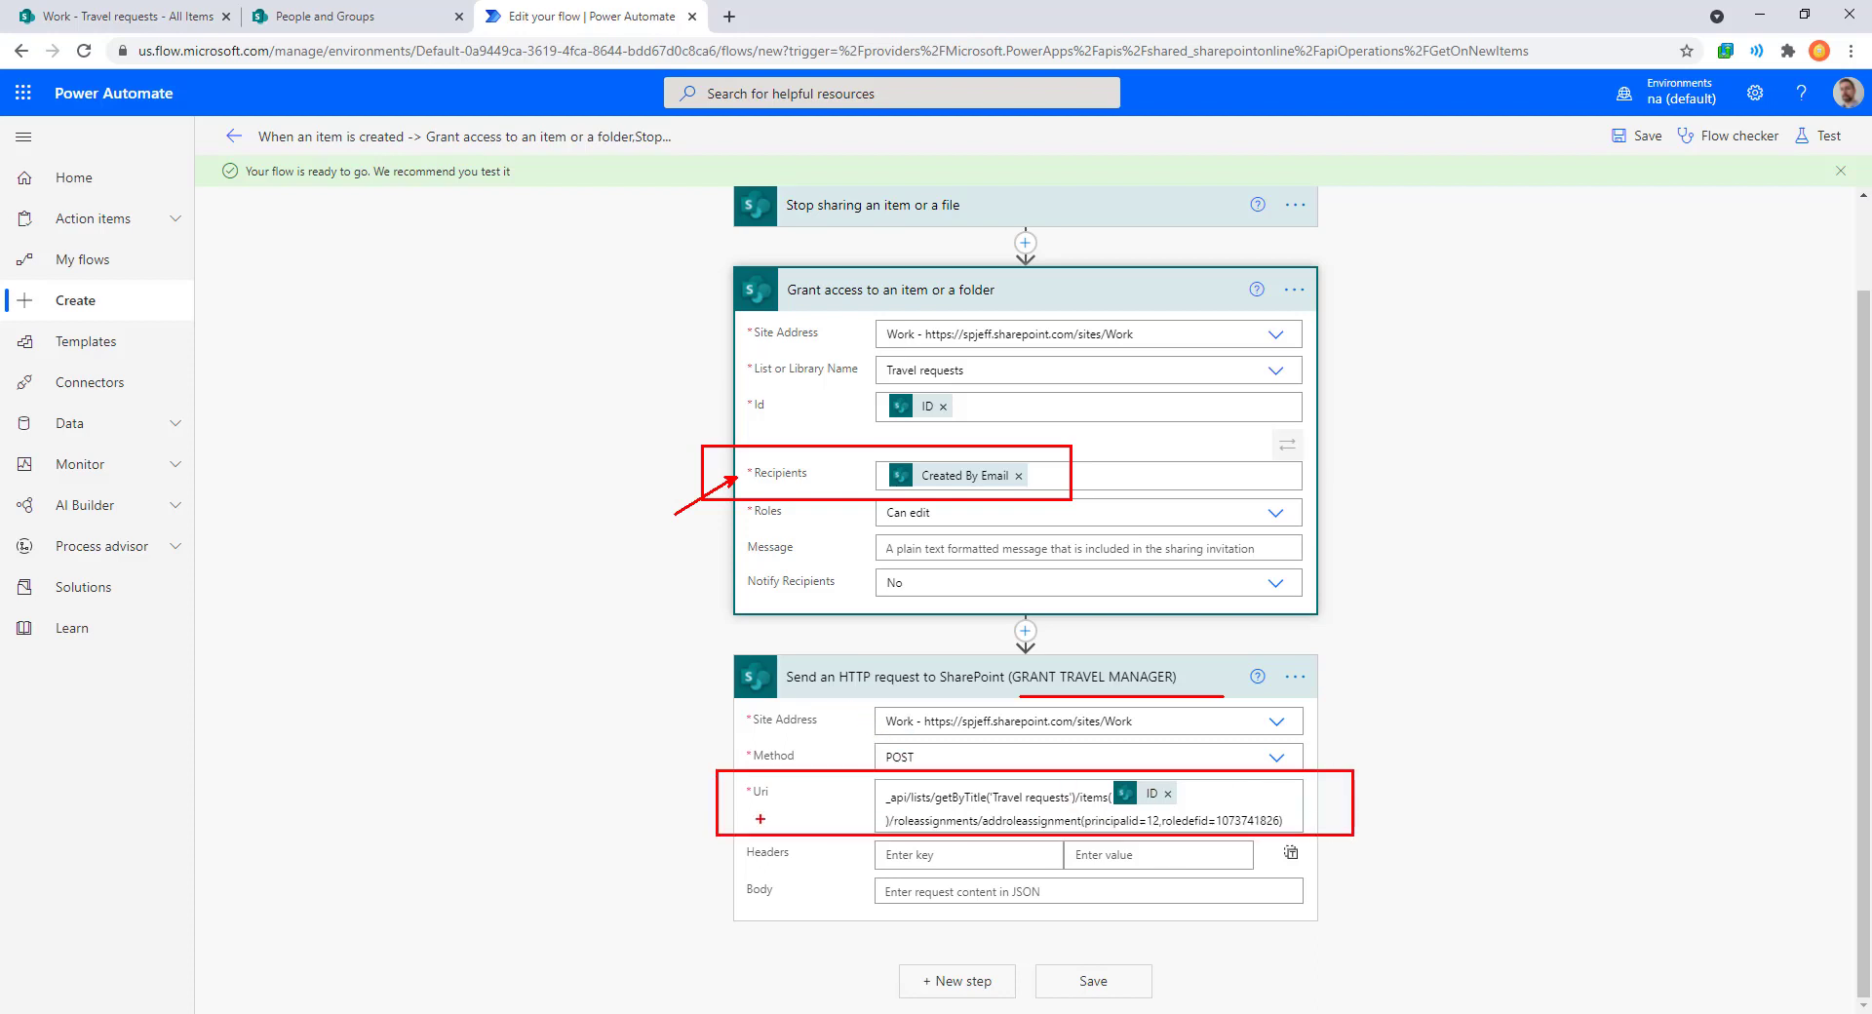
drag(766, 810, 660, 861)
key(Escape)
click(1645, 137)
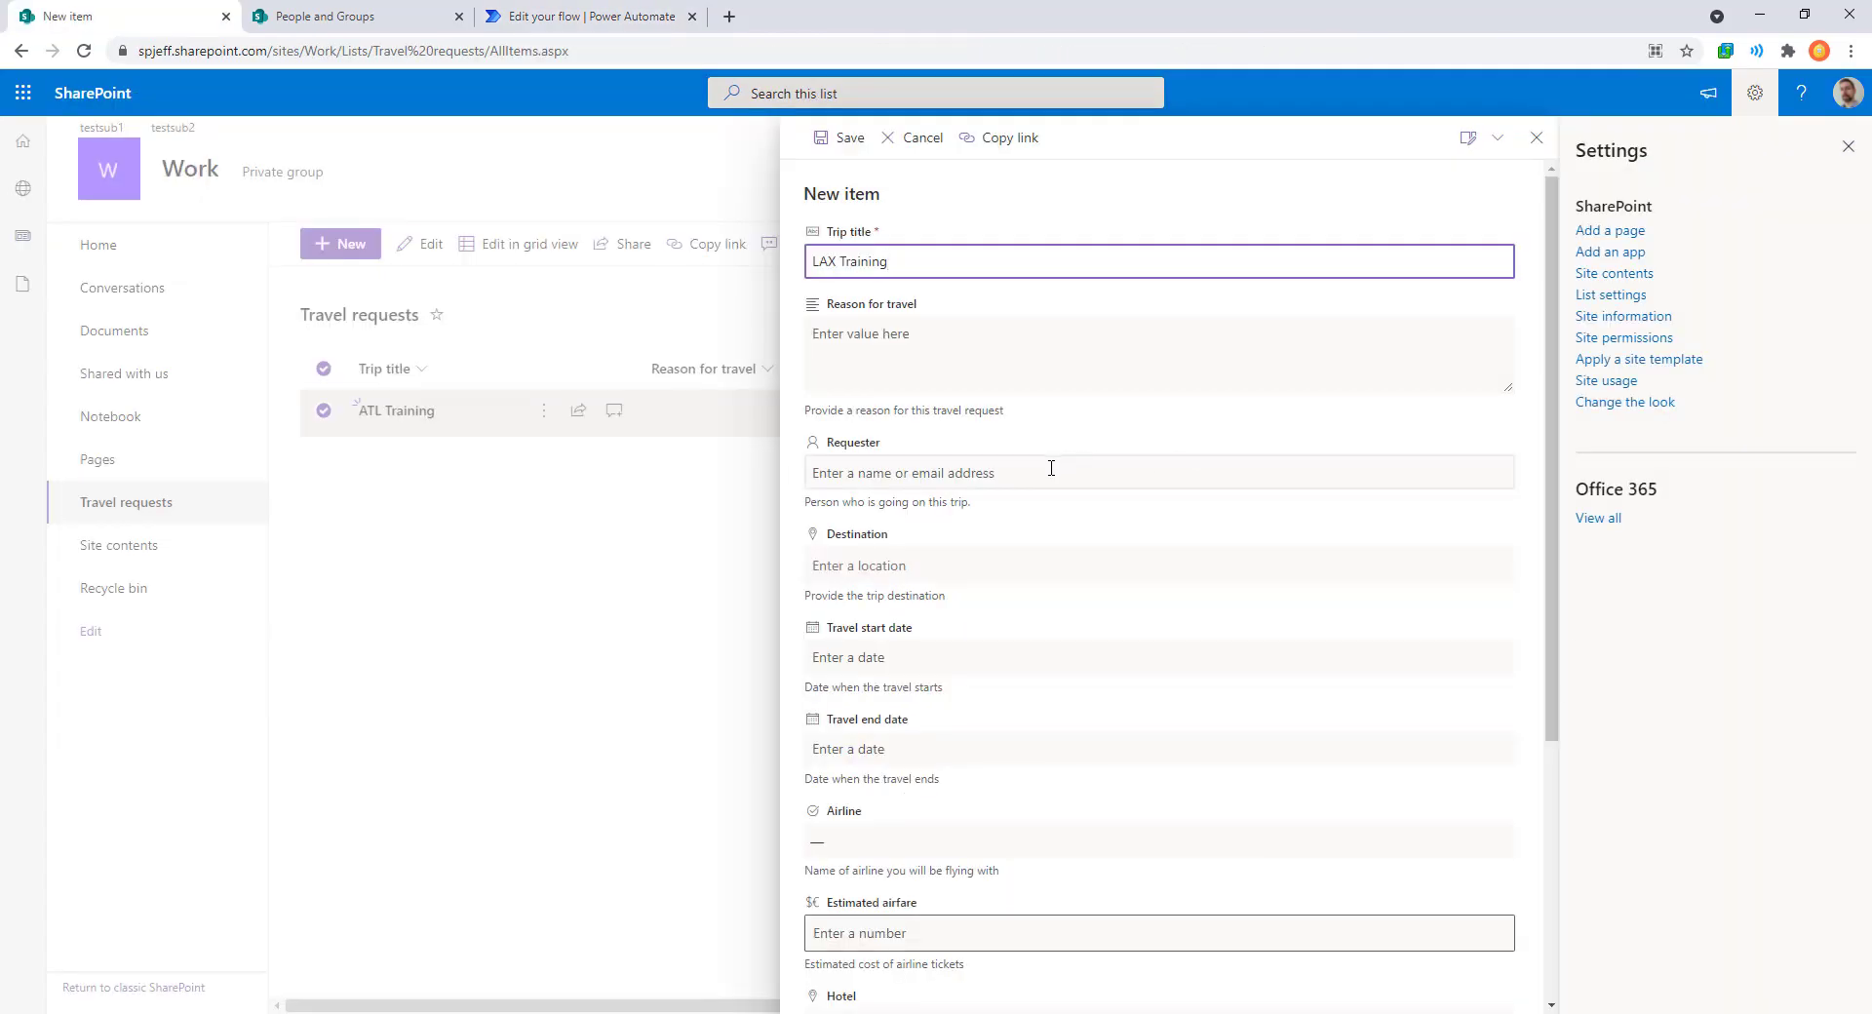
Fill in the LAX Training request with the requester's name, travel start date 8/30/2021 and end date 9/3/2021, and save the item.
click(1051, 468)
text(jeff)
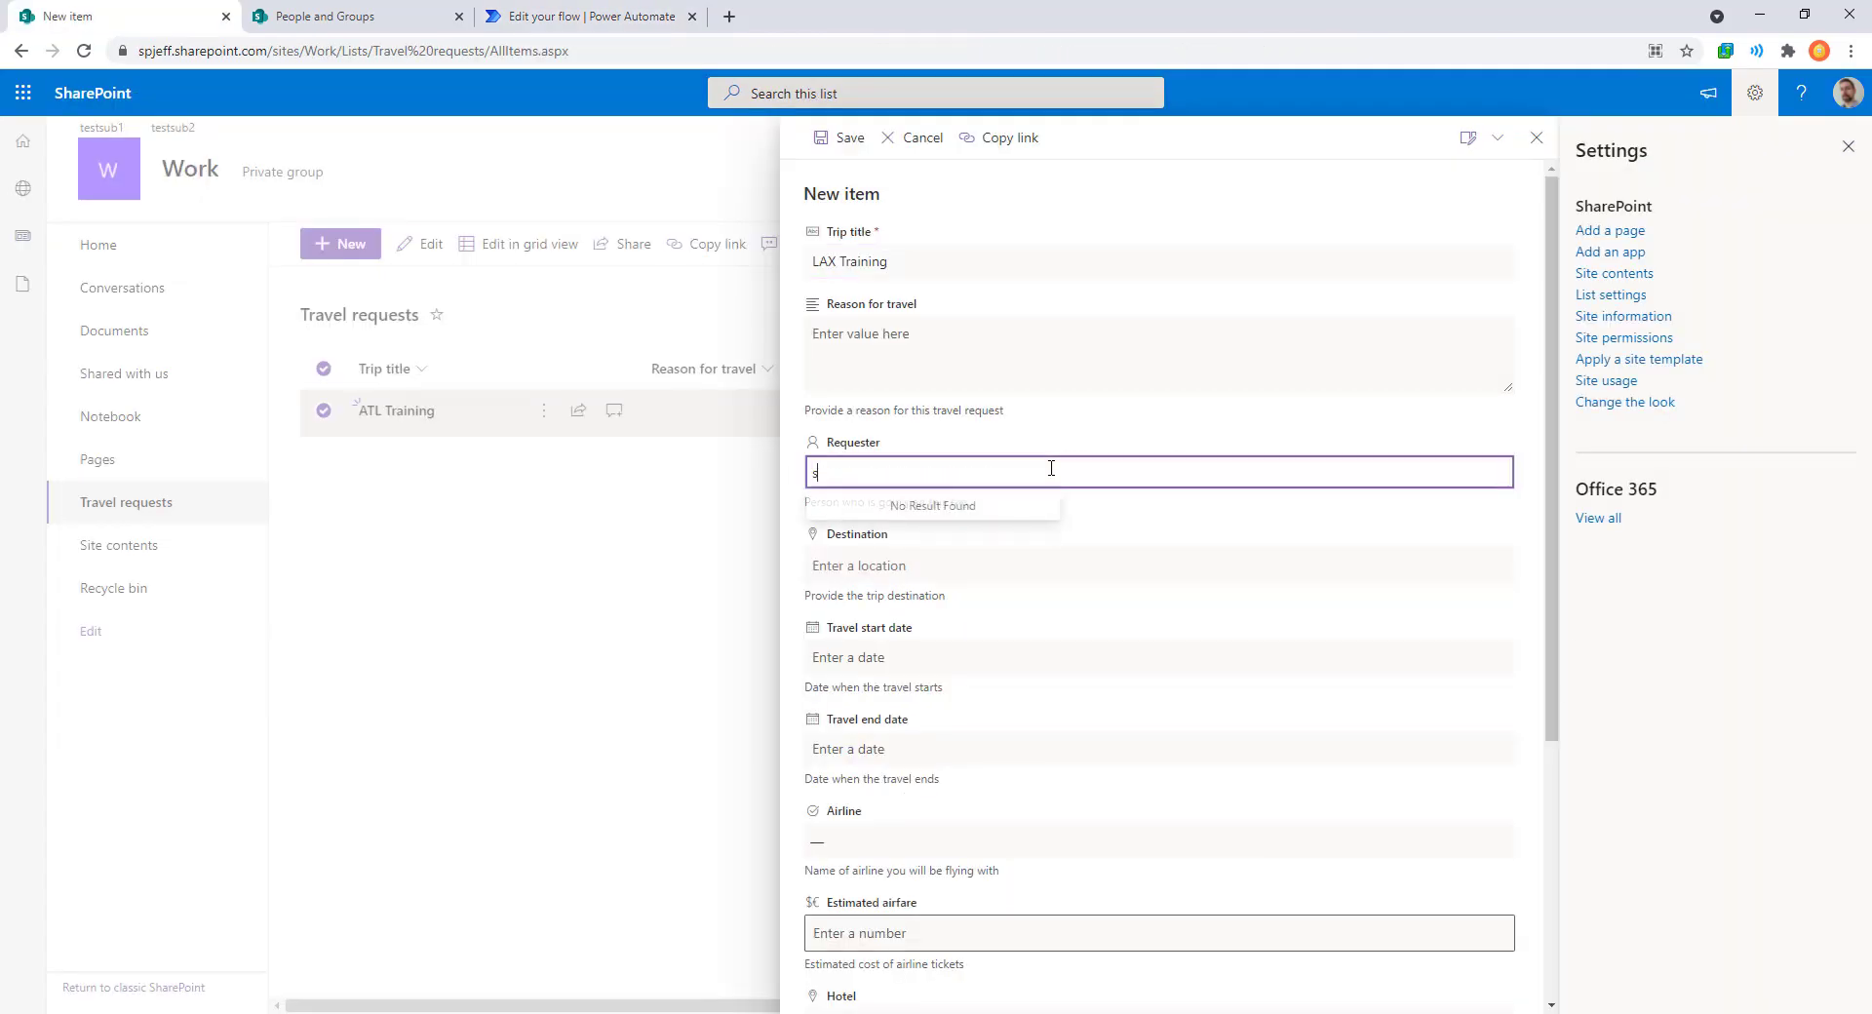
click(944, 542)
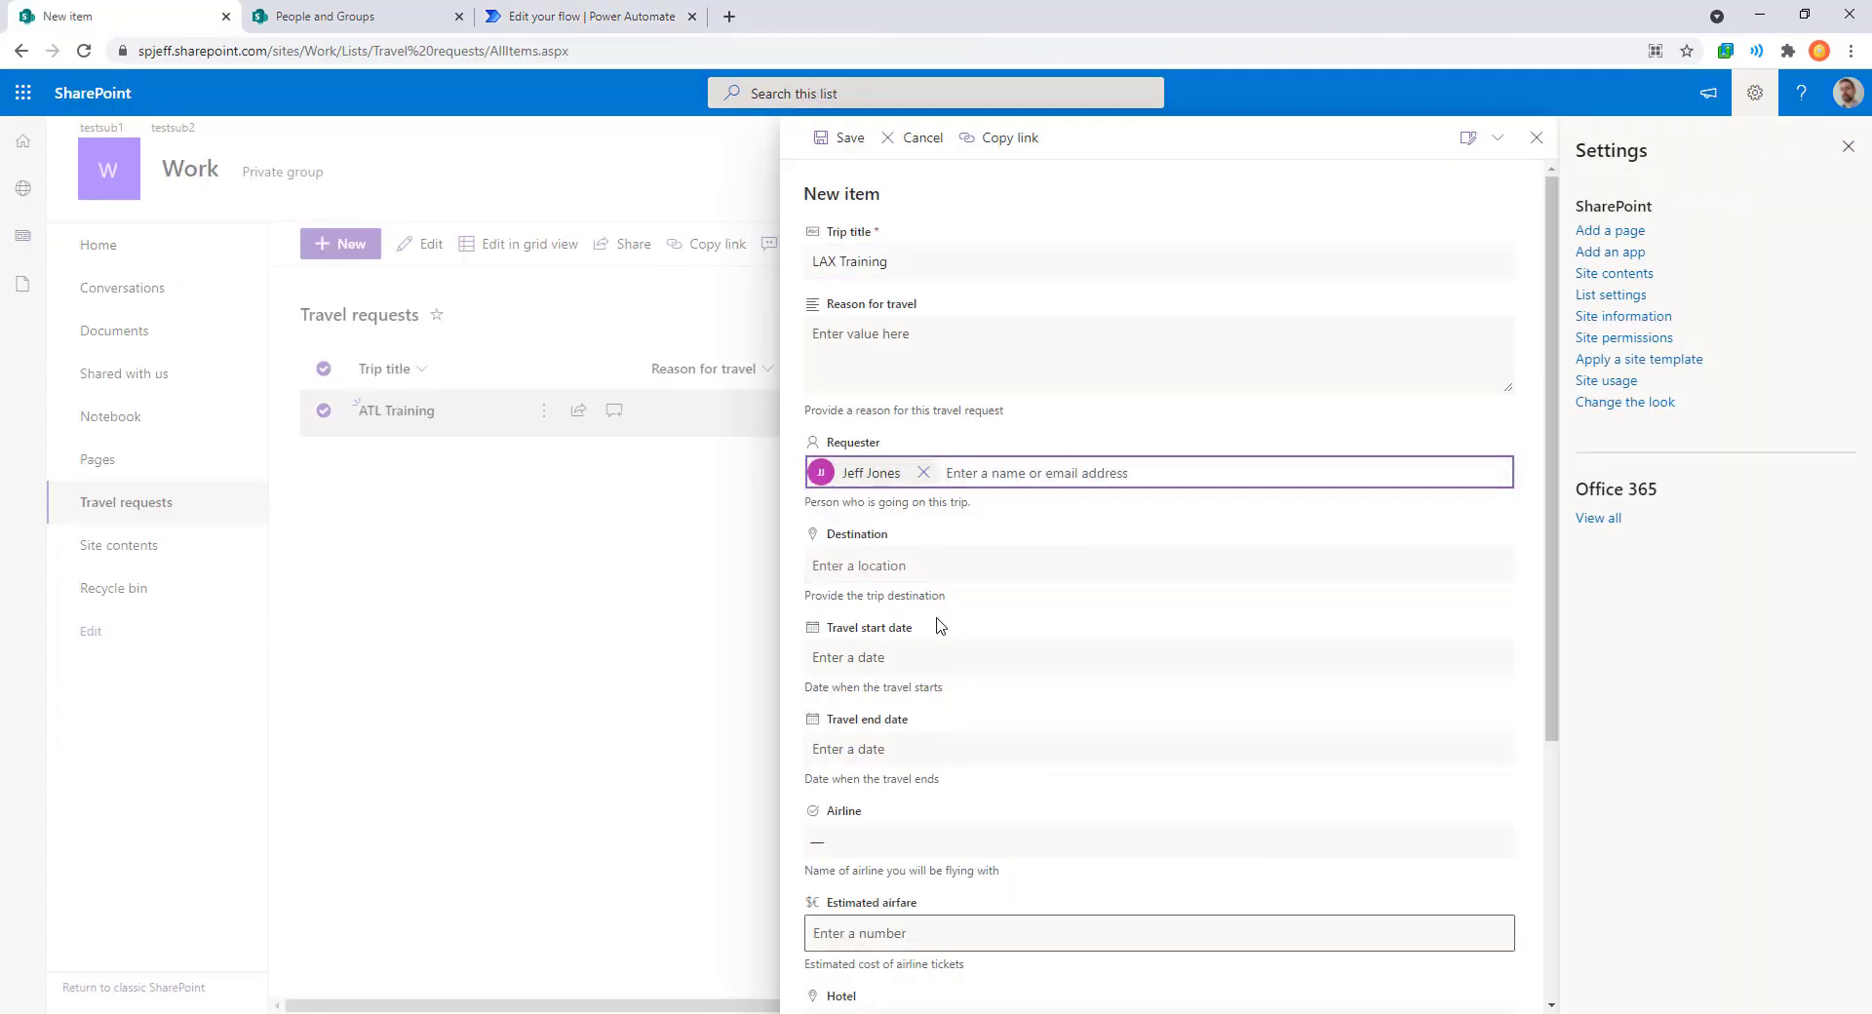
click(939, 655)
click(860, 874)
click(854, 751)
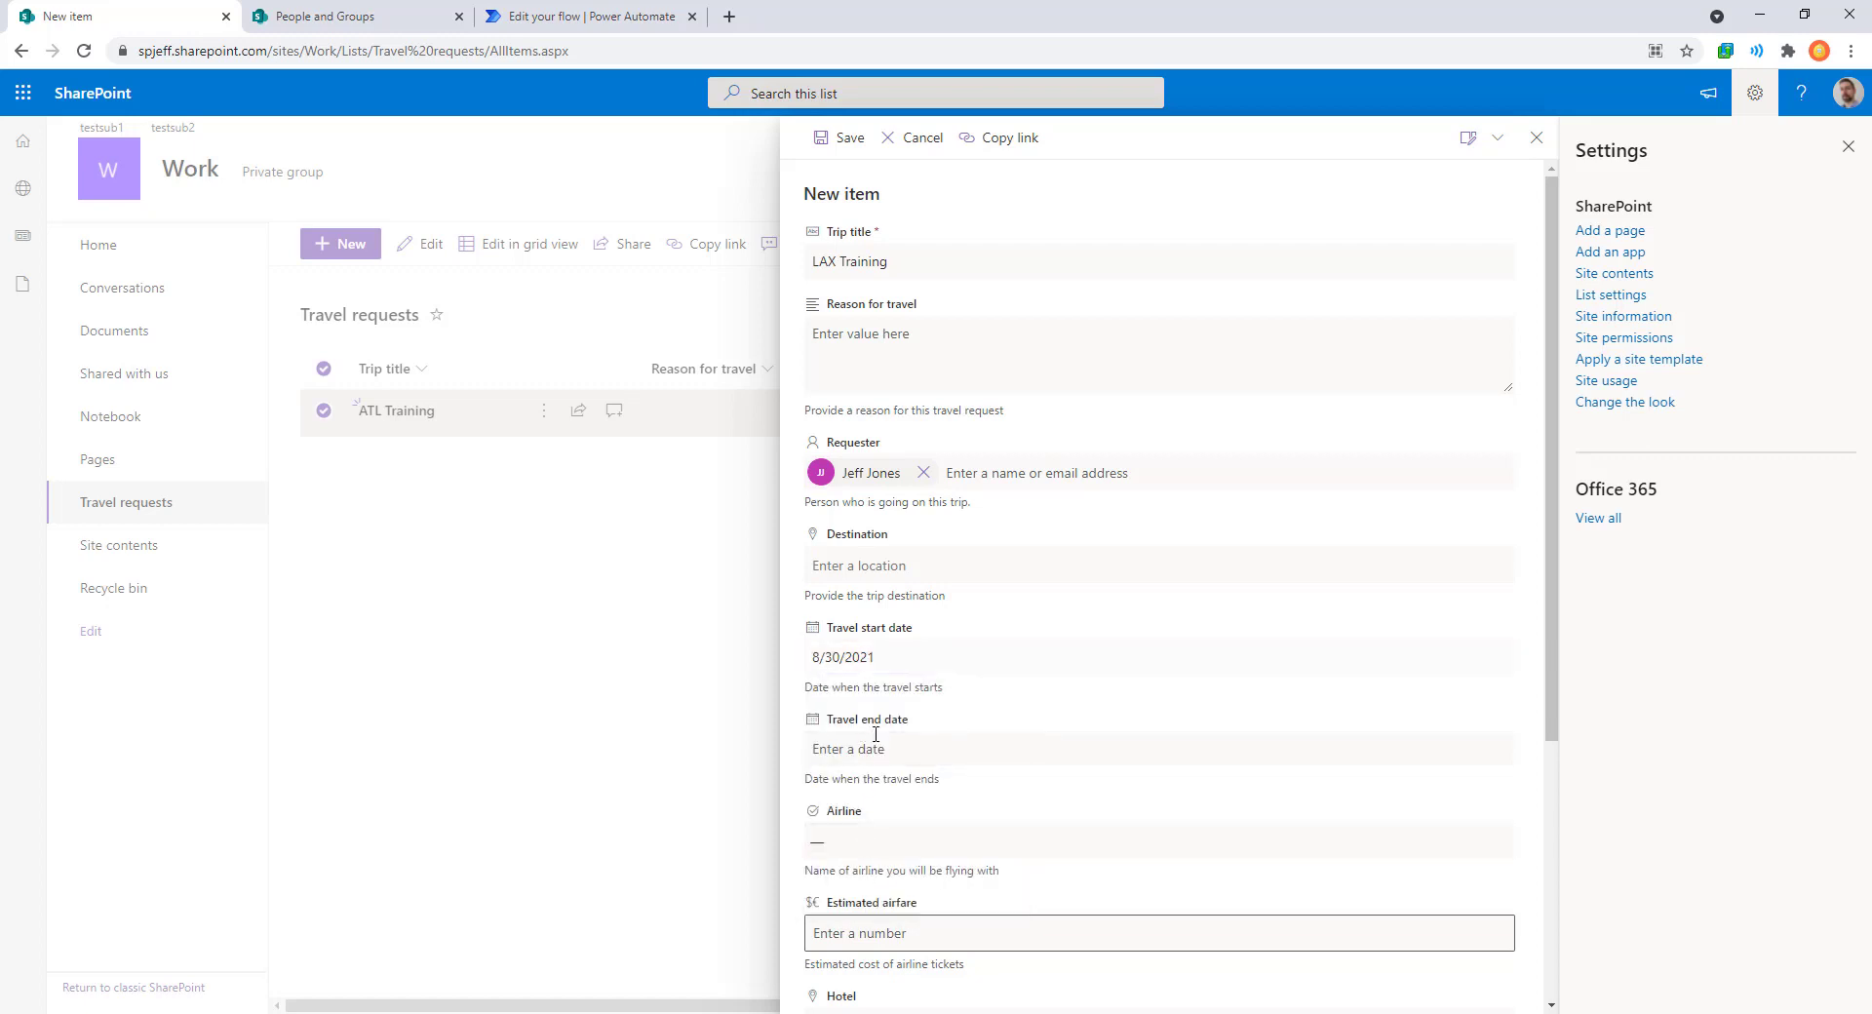
click(965, 969)
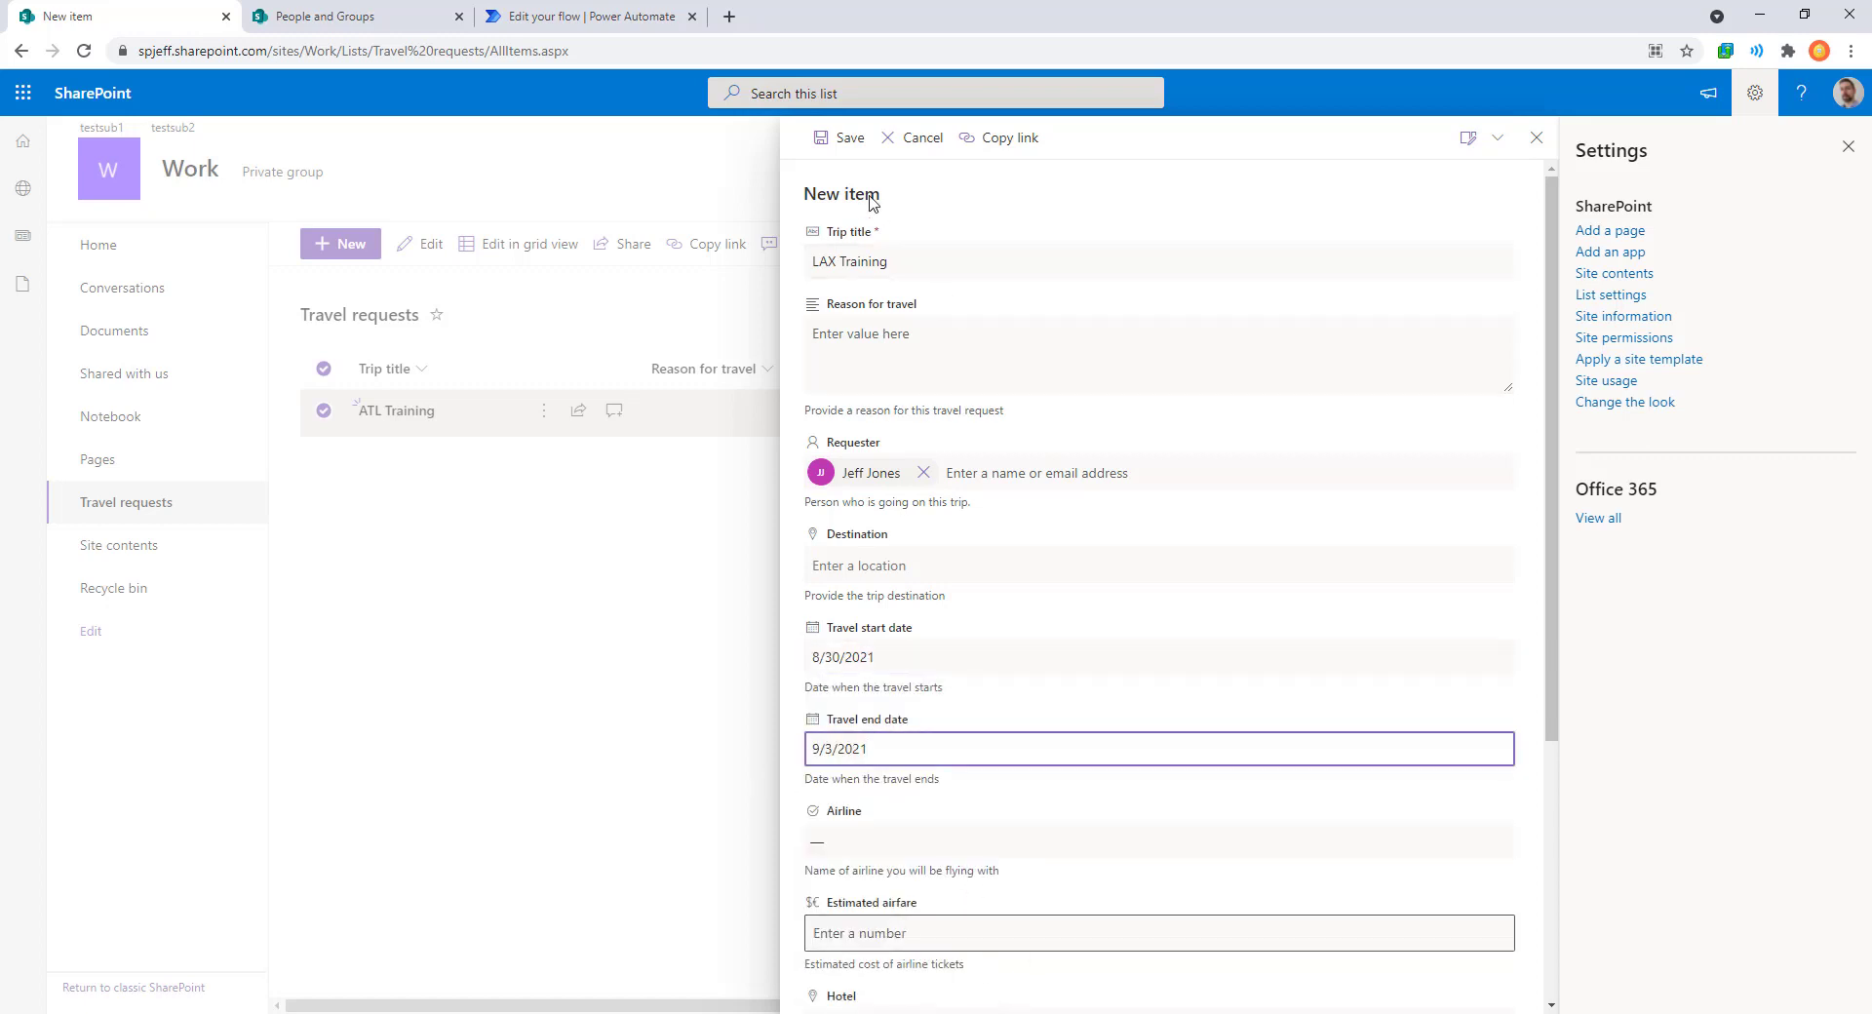
click(842, 141)
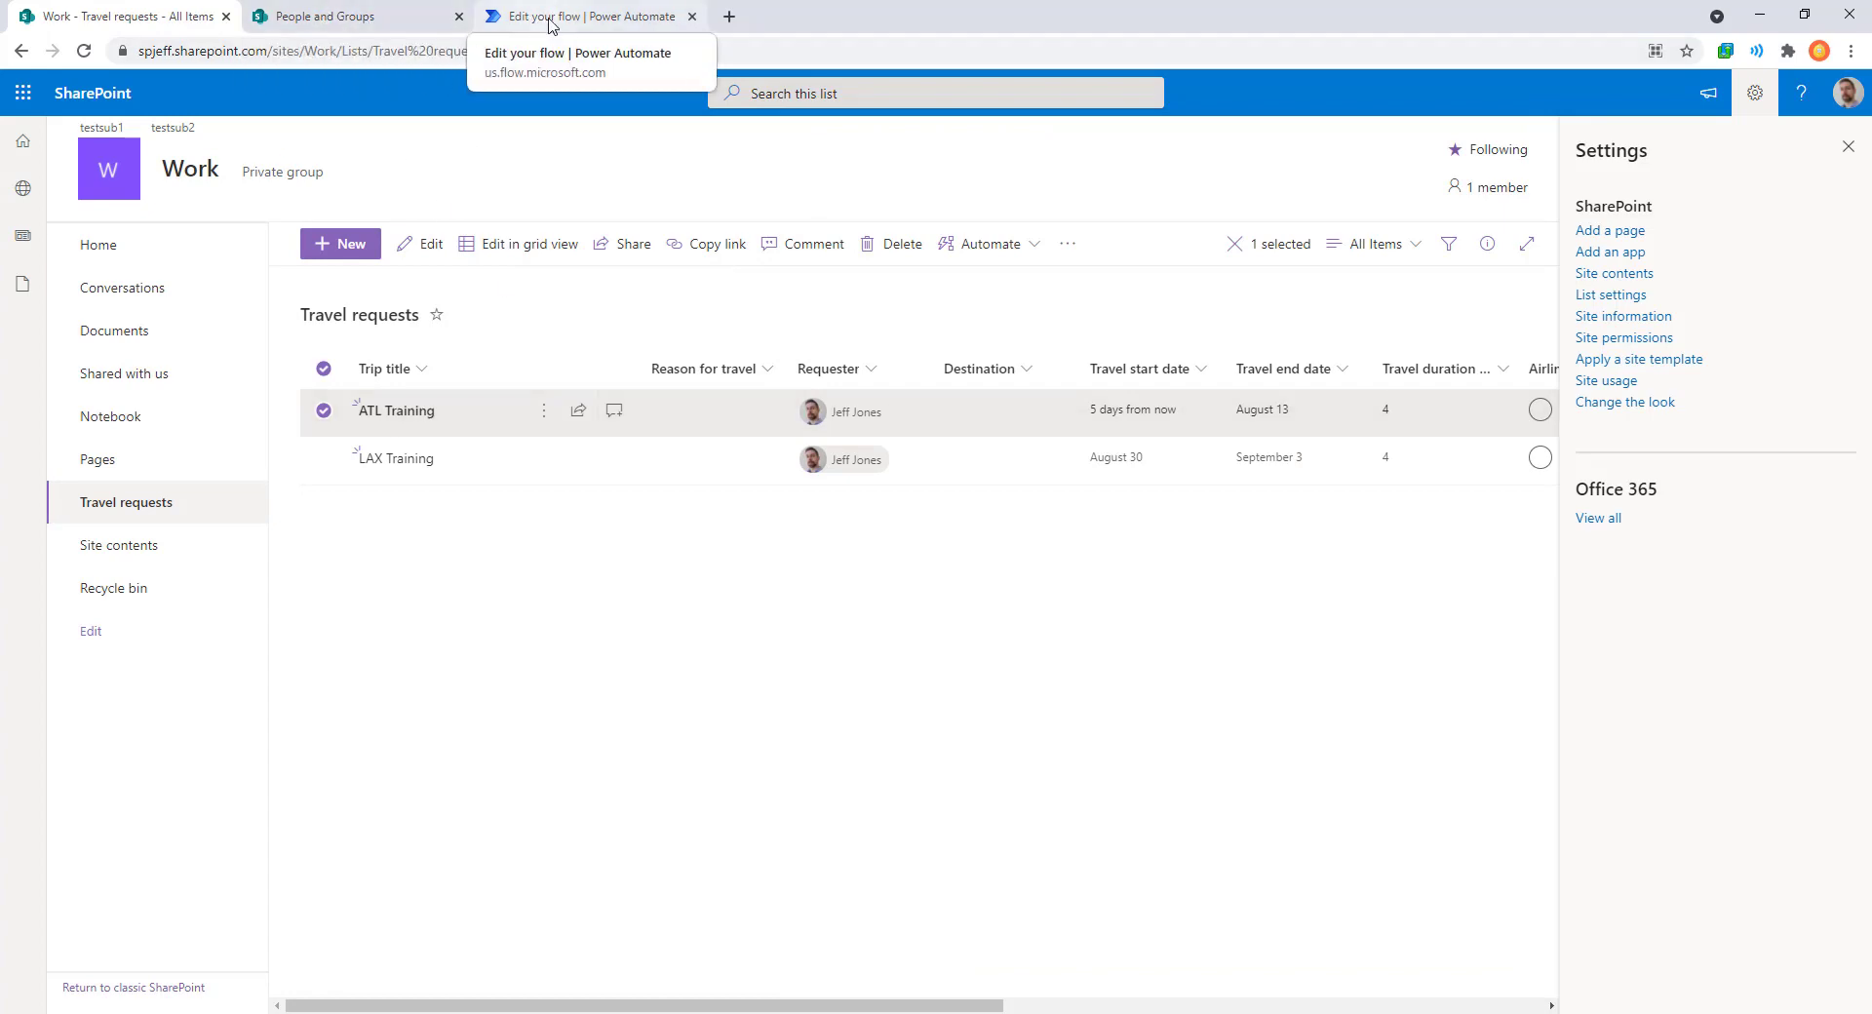
Return to the flow's details page in Power Automate, refresh the run history, check the latest run's status and open that run.
click(585, 16)
click(236, 138)
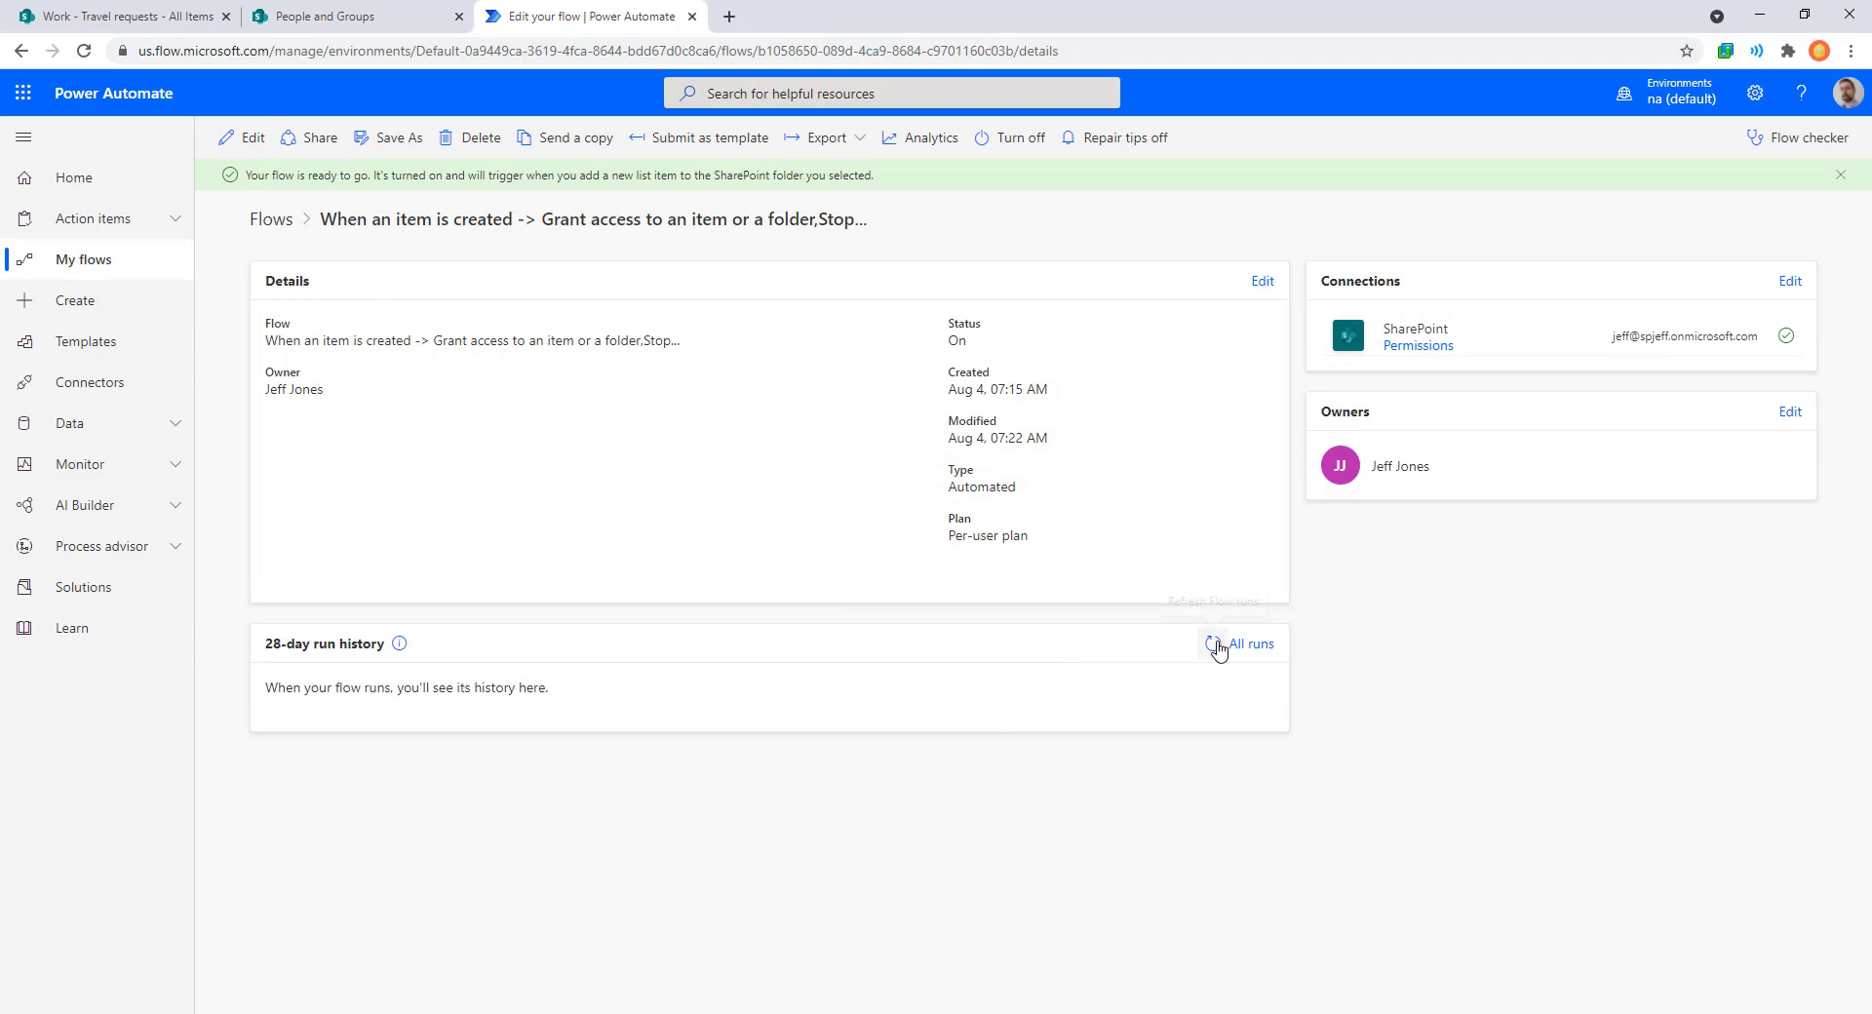
click(1213, 643)
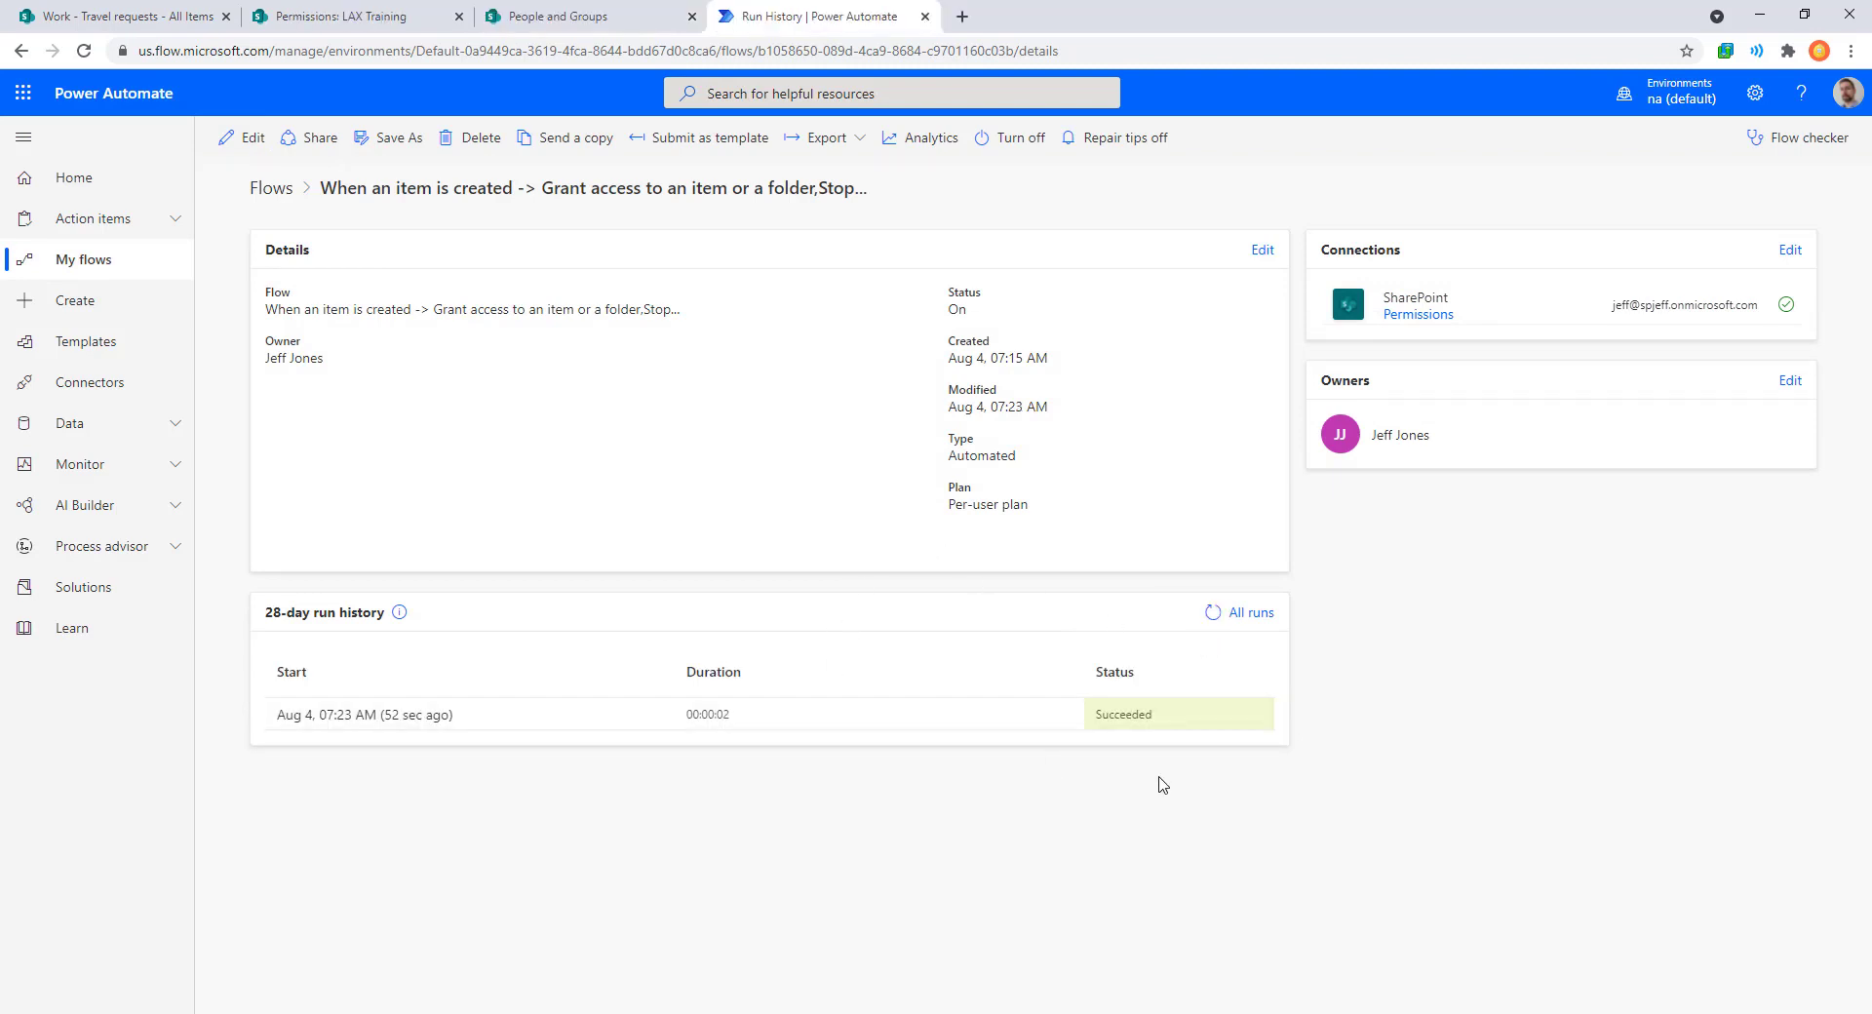
drag(1066, 642, 1232, 772)
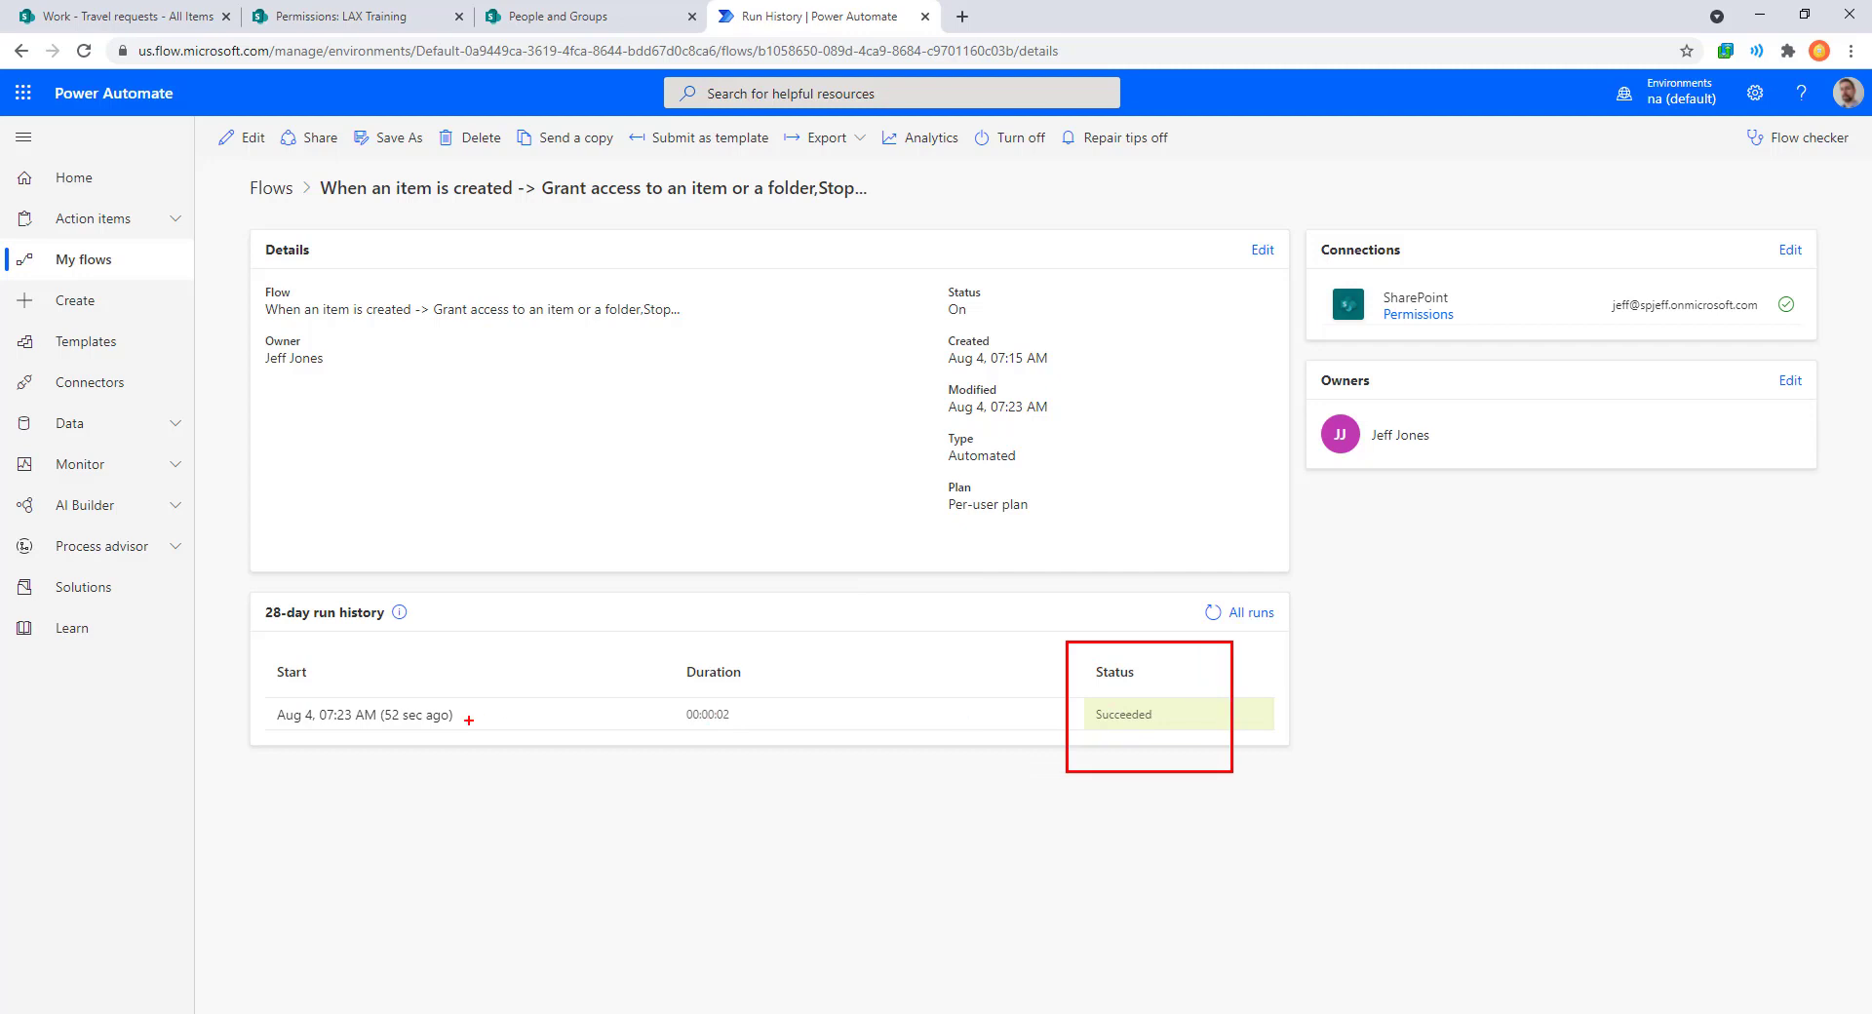
click(408, 716)
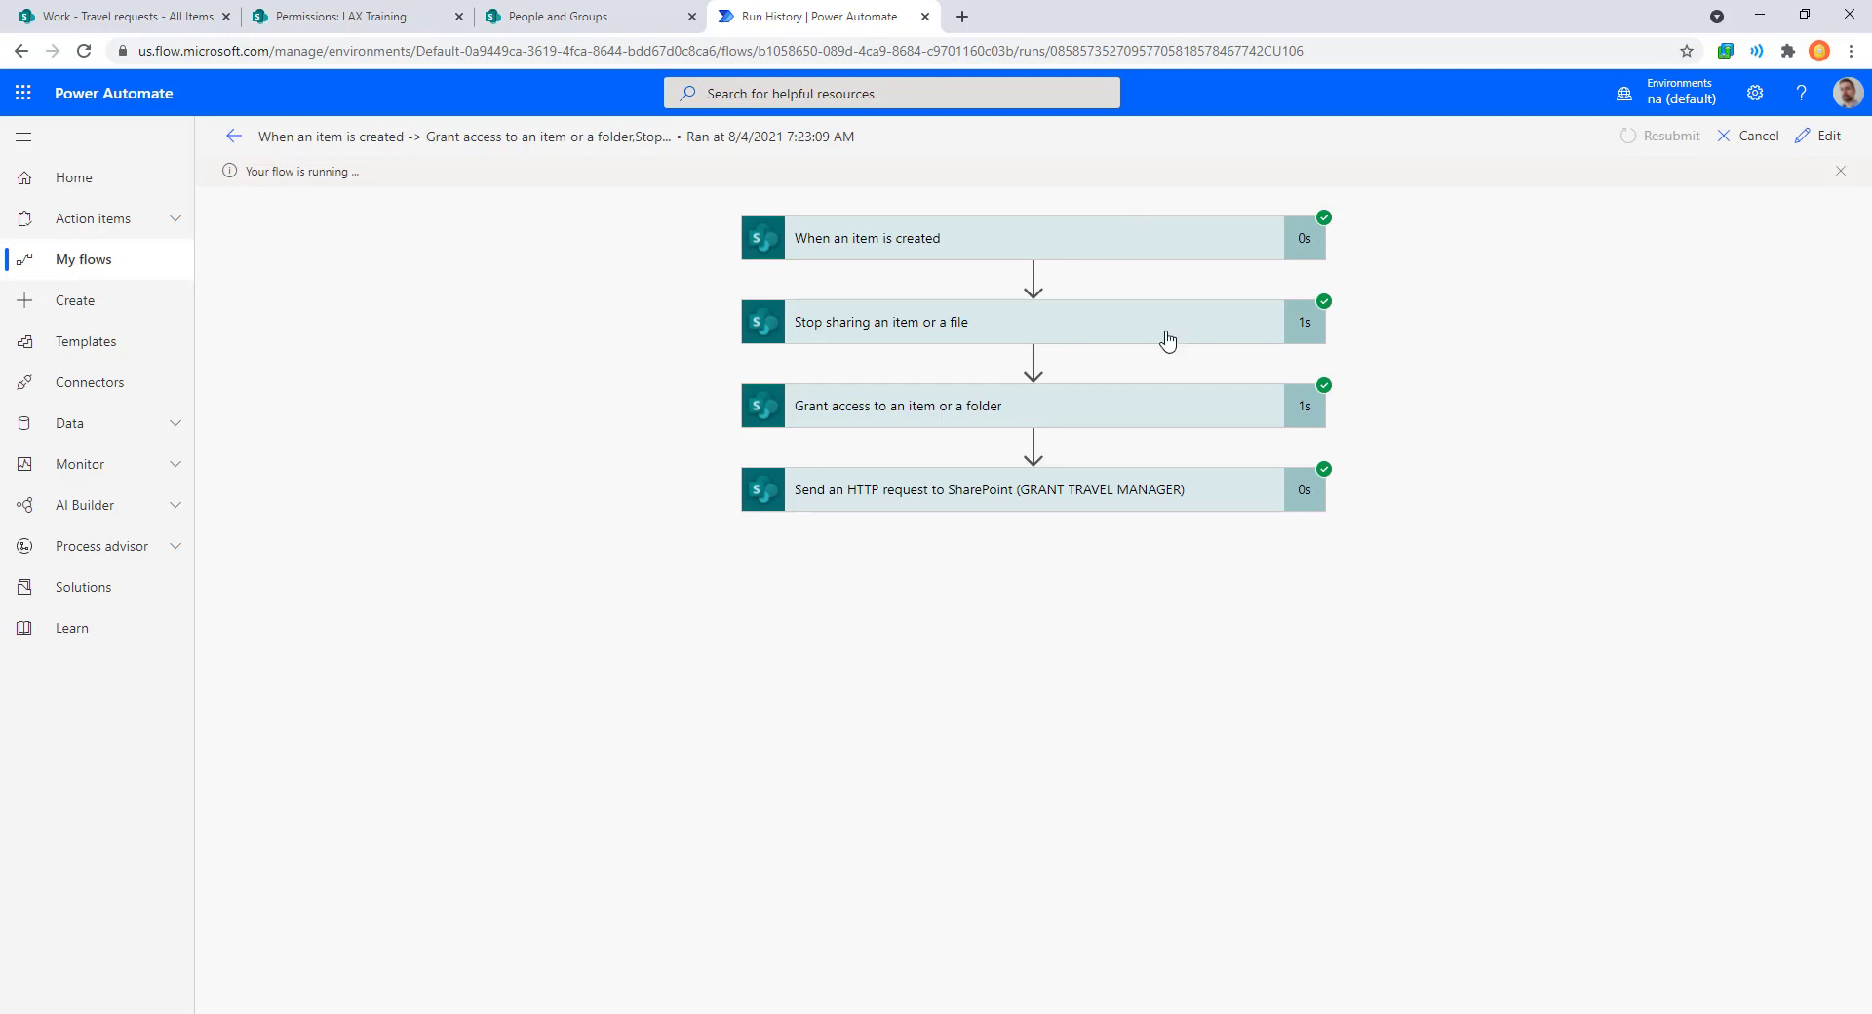
Expand the run's actions and examine the inputs of Stop sharing an item or a file and Grant access to an item or a folder.
click(1164, 489)
click(1168, 394)
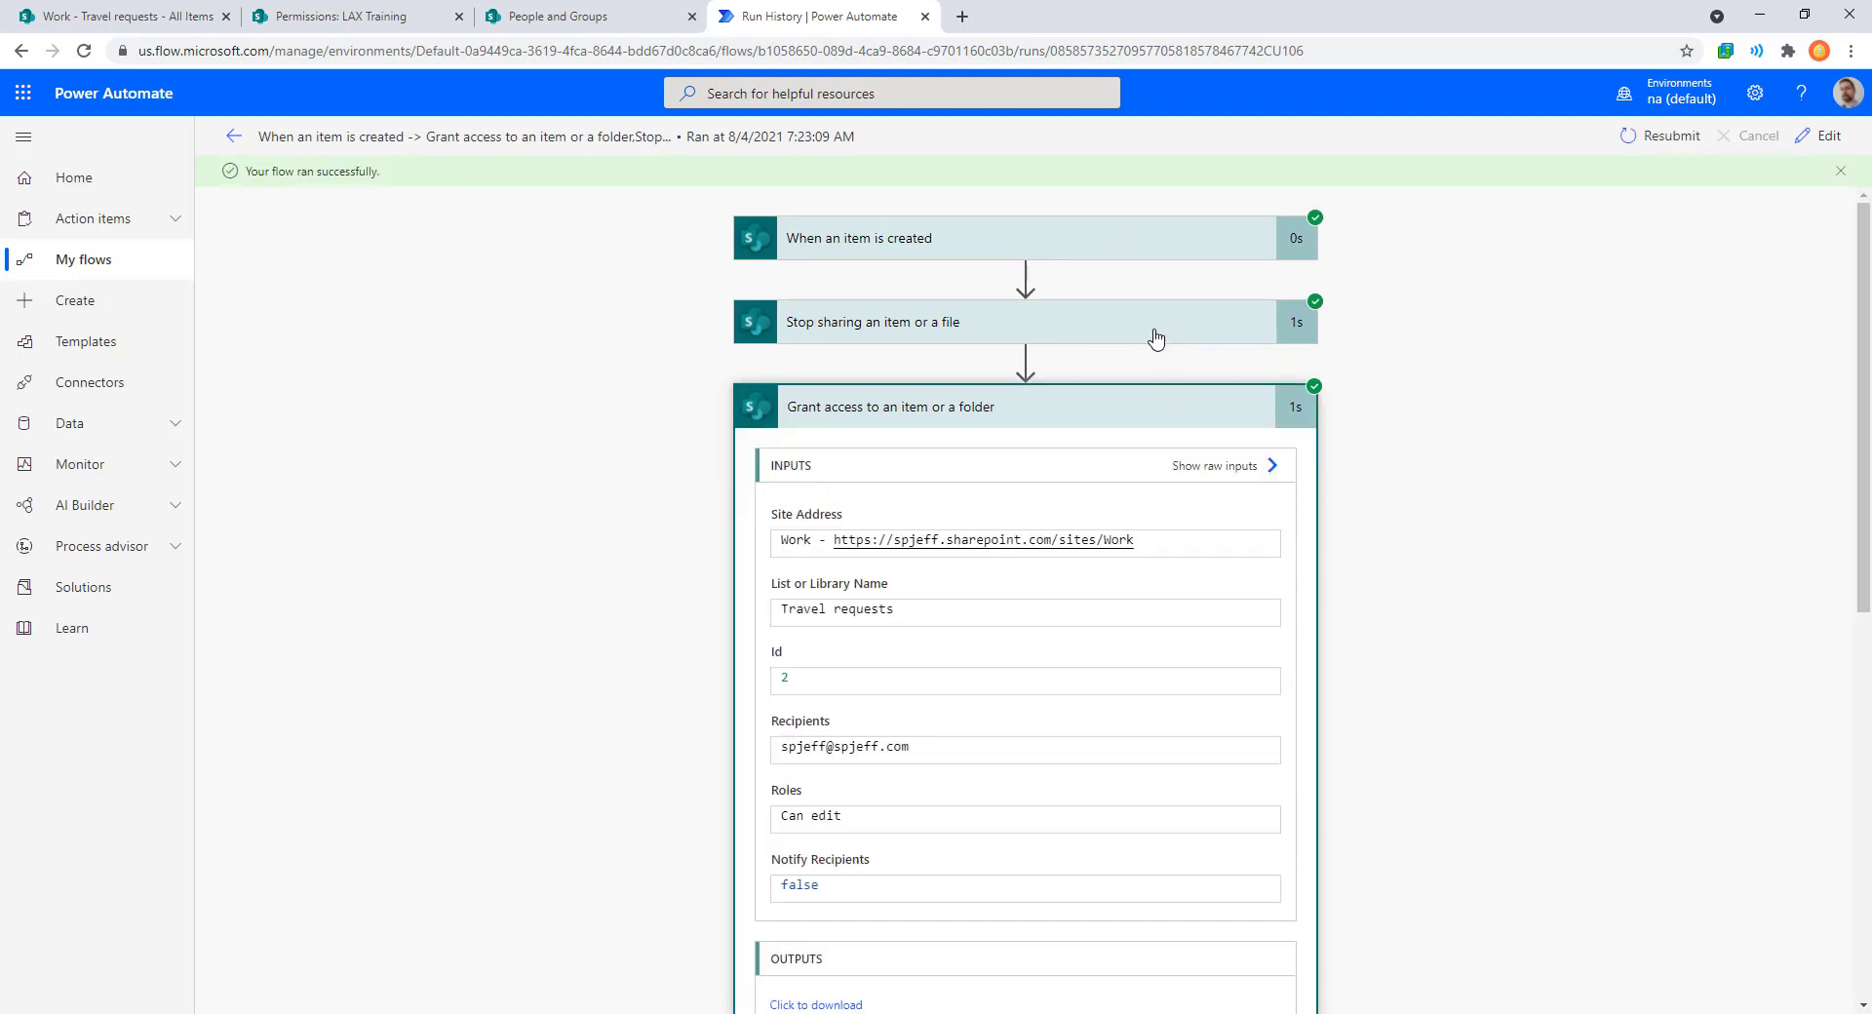
click(1155, 334)
scroll(1410, 391, down, 1)
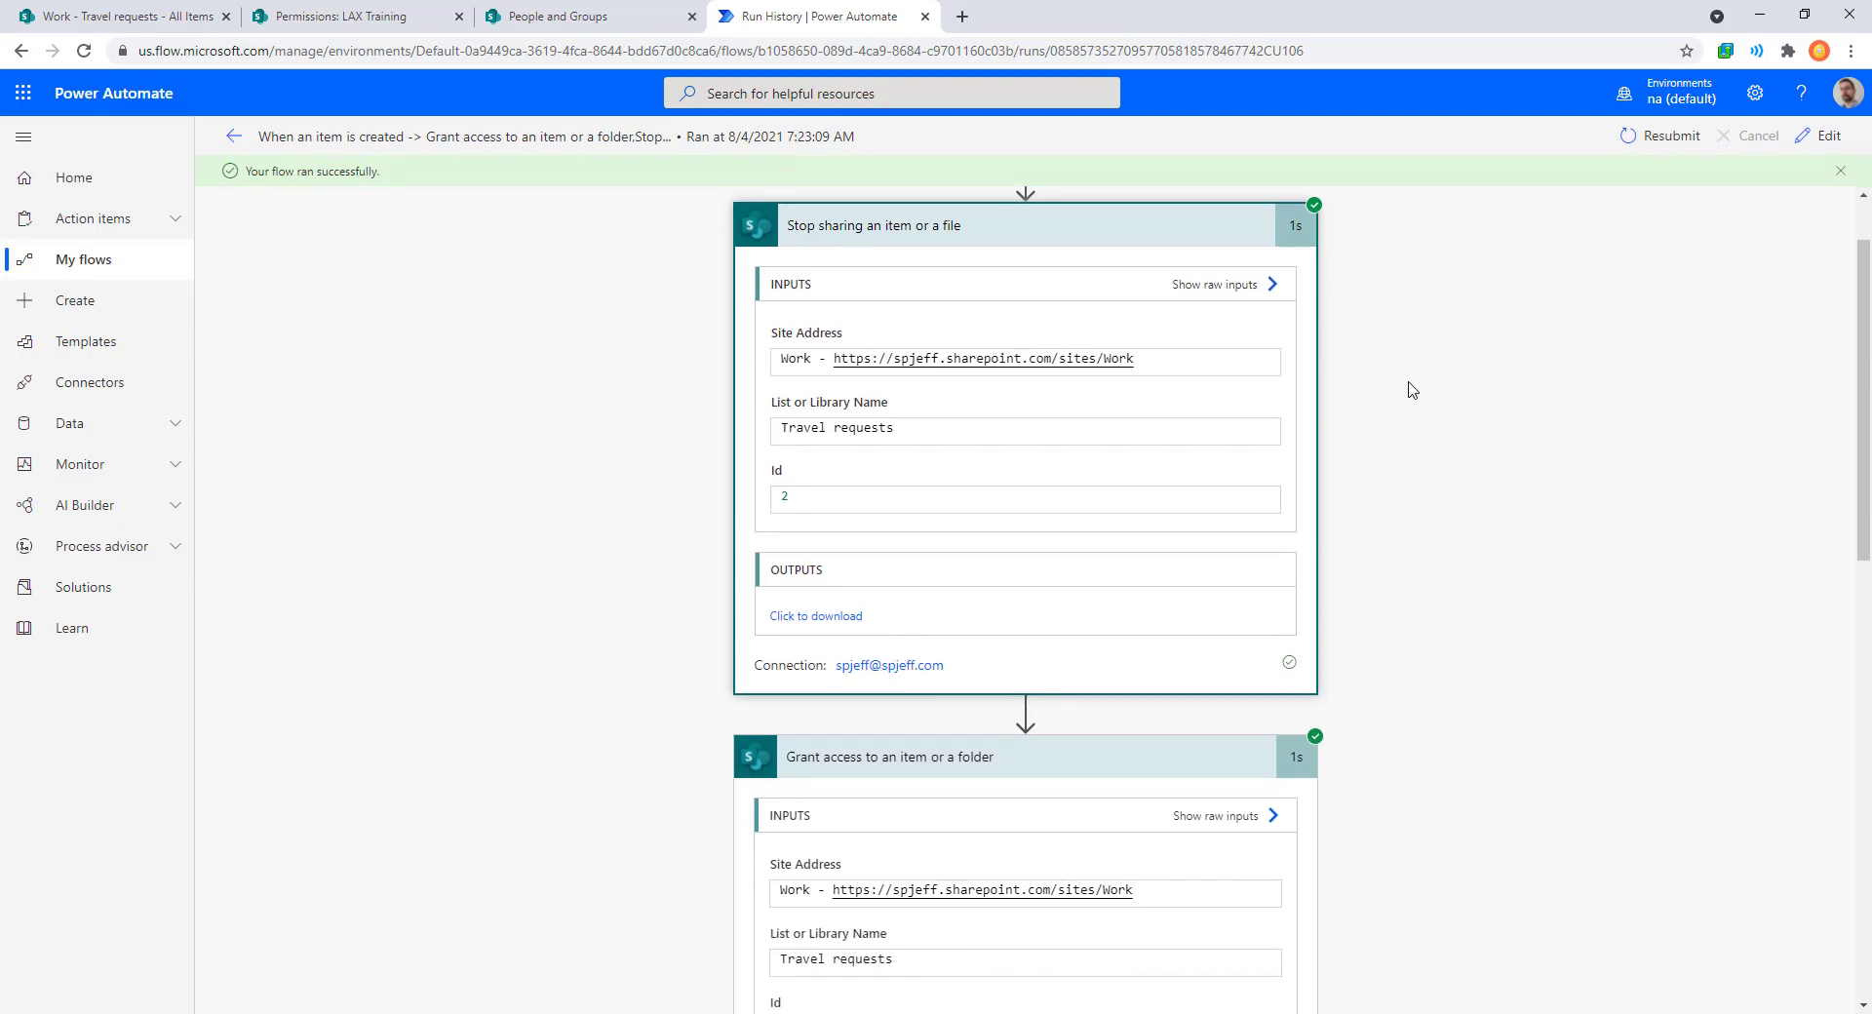
scroll(1410, 391, down, 1)
scroll(1411, 391, down, 4)
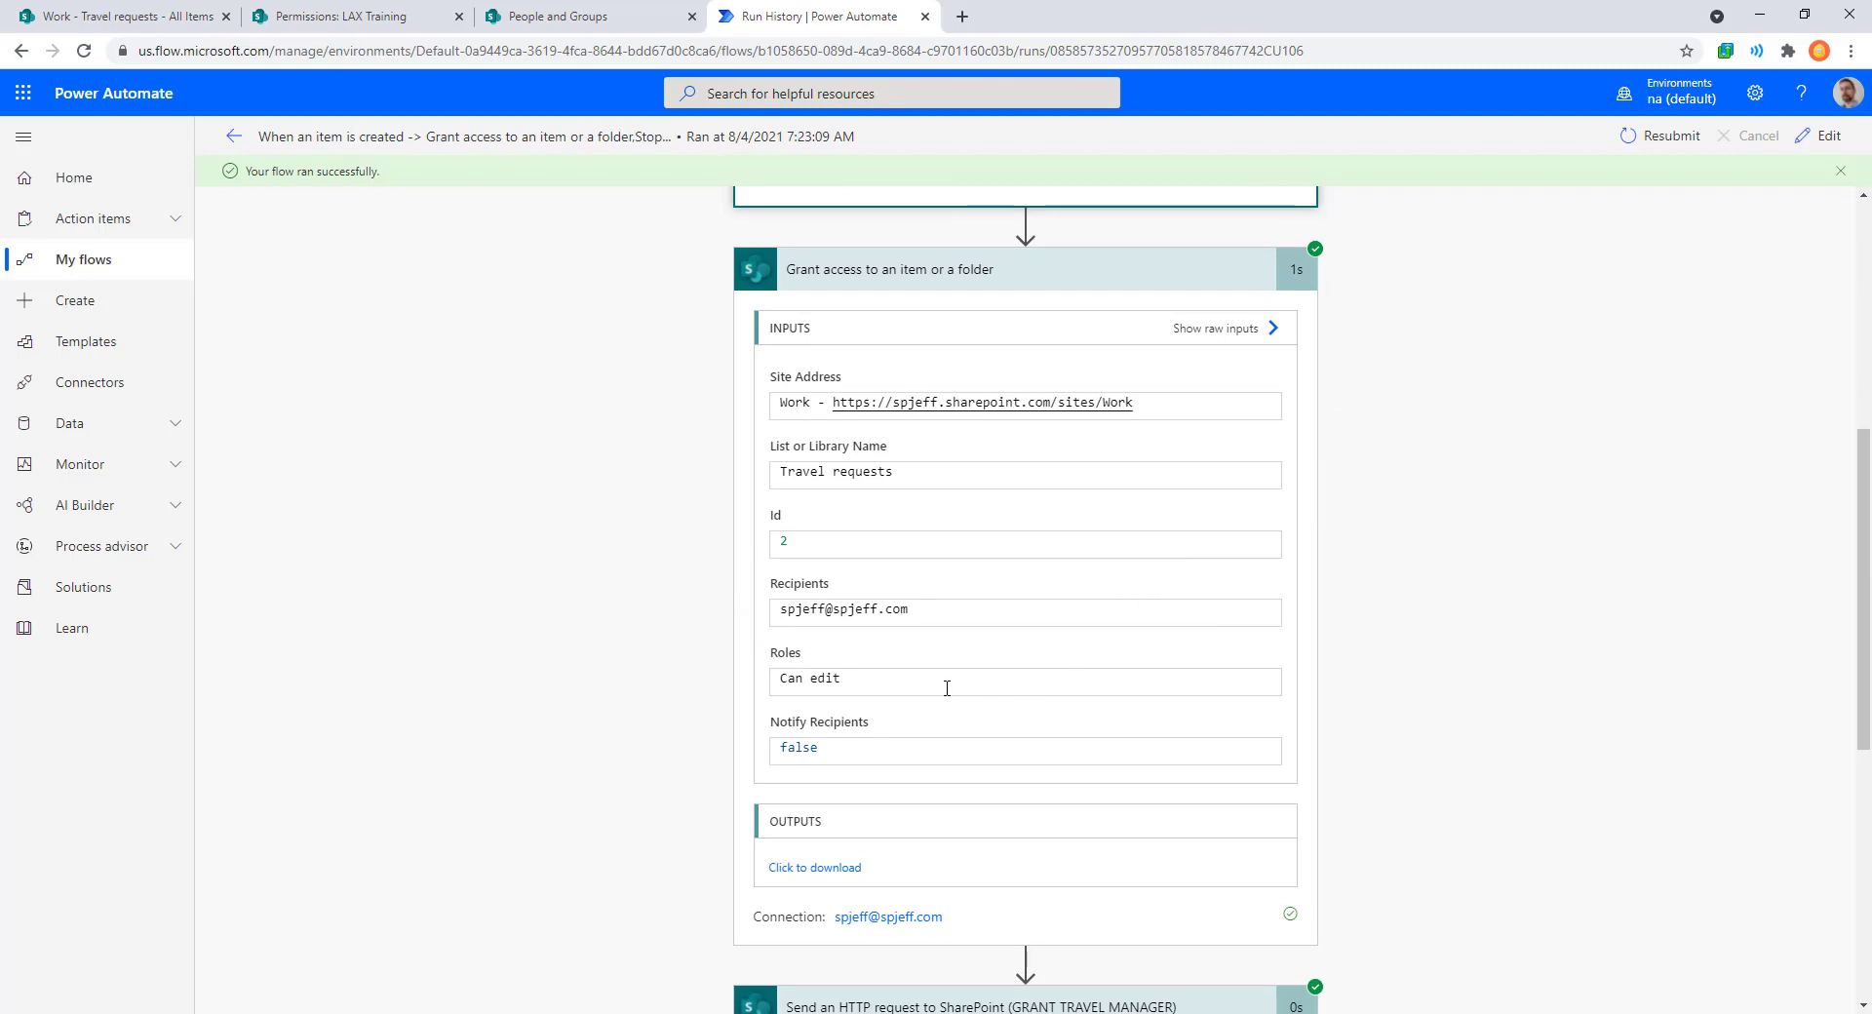
mouse_move(947, 689)
mouse_down()
mouse_move(717, 713)
mouse_move(960, 624)
mouse_move(940, 712)
mouse_up()
key(Escape)
scroll(934, 653, down, 6)
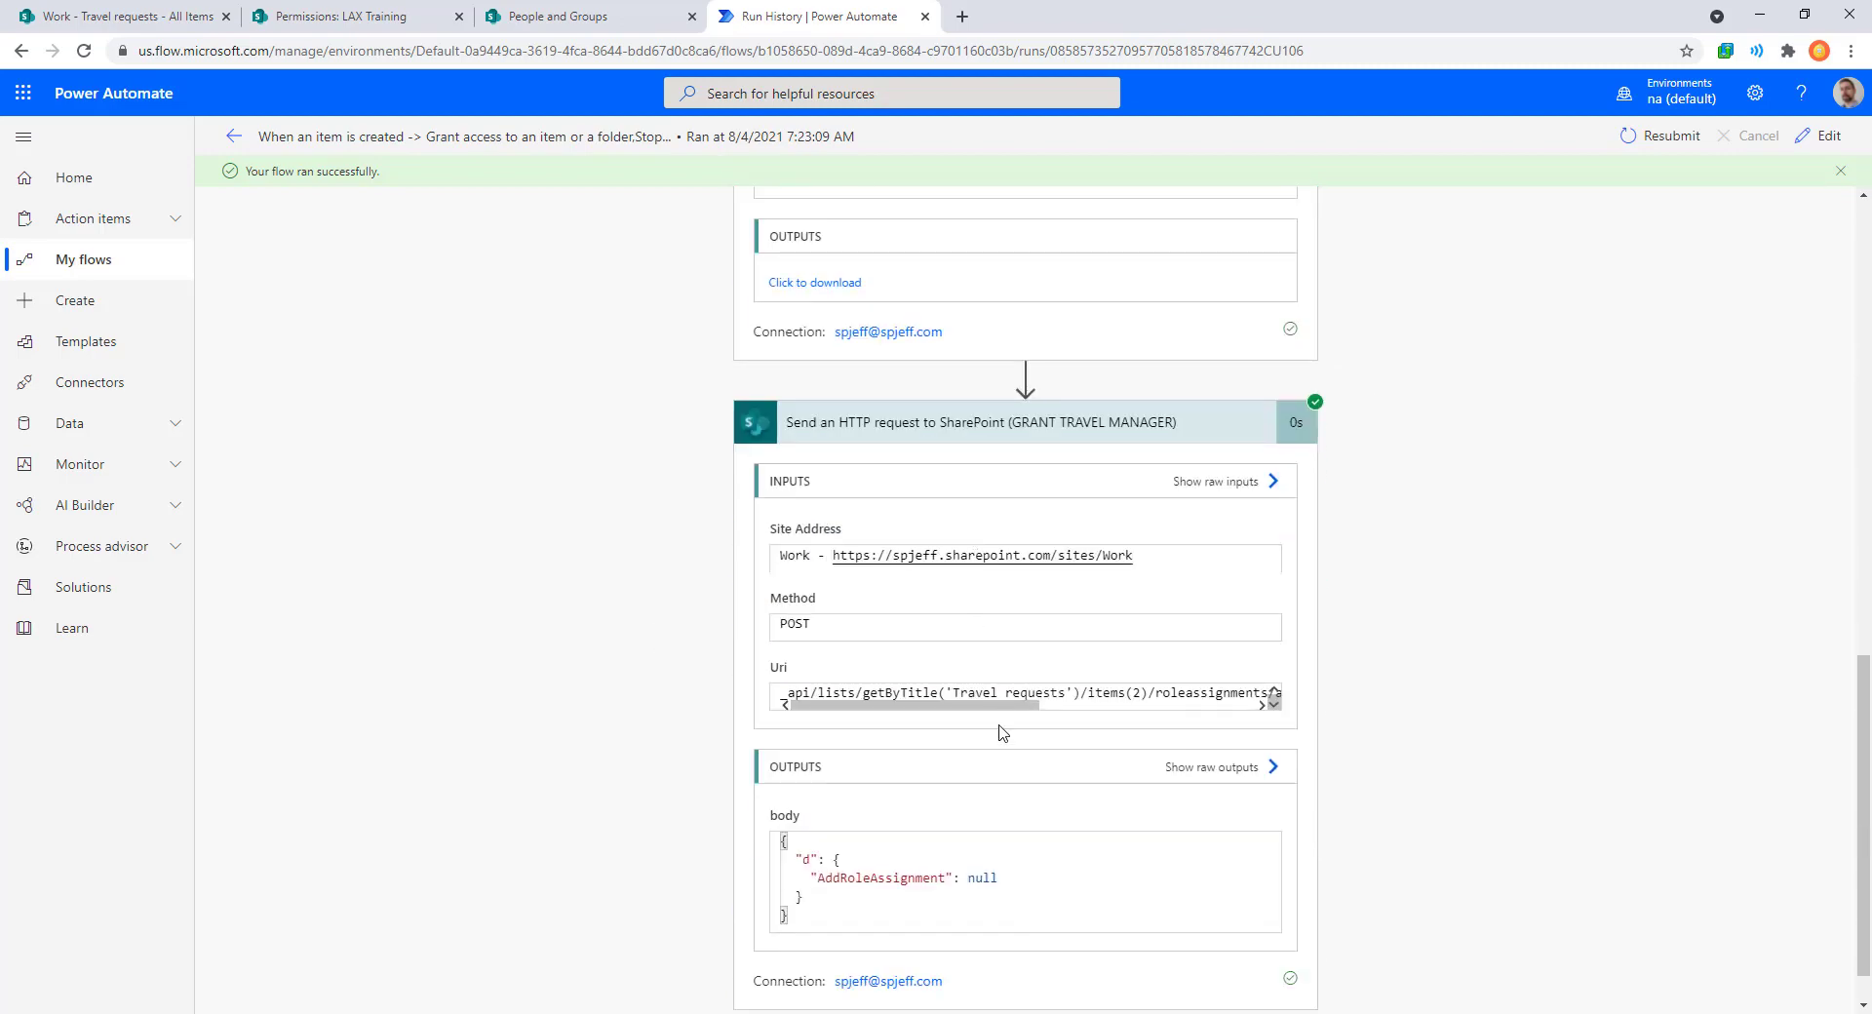
Examine the full Uri sent by the travel manager HTTP request, checking its item ID, principalid and roledefid.
key(ctrl+2)
mouse_move(1077, 731)
mouse_down()
mouse_move(1004, 704)
mouse_move(1296, 743)
mouse_move(1102, 742)
mouse_move(1238, 609)
mouse_up()
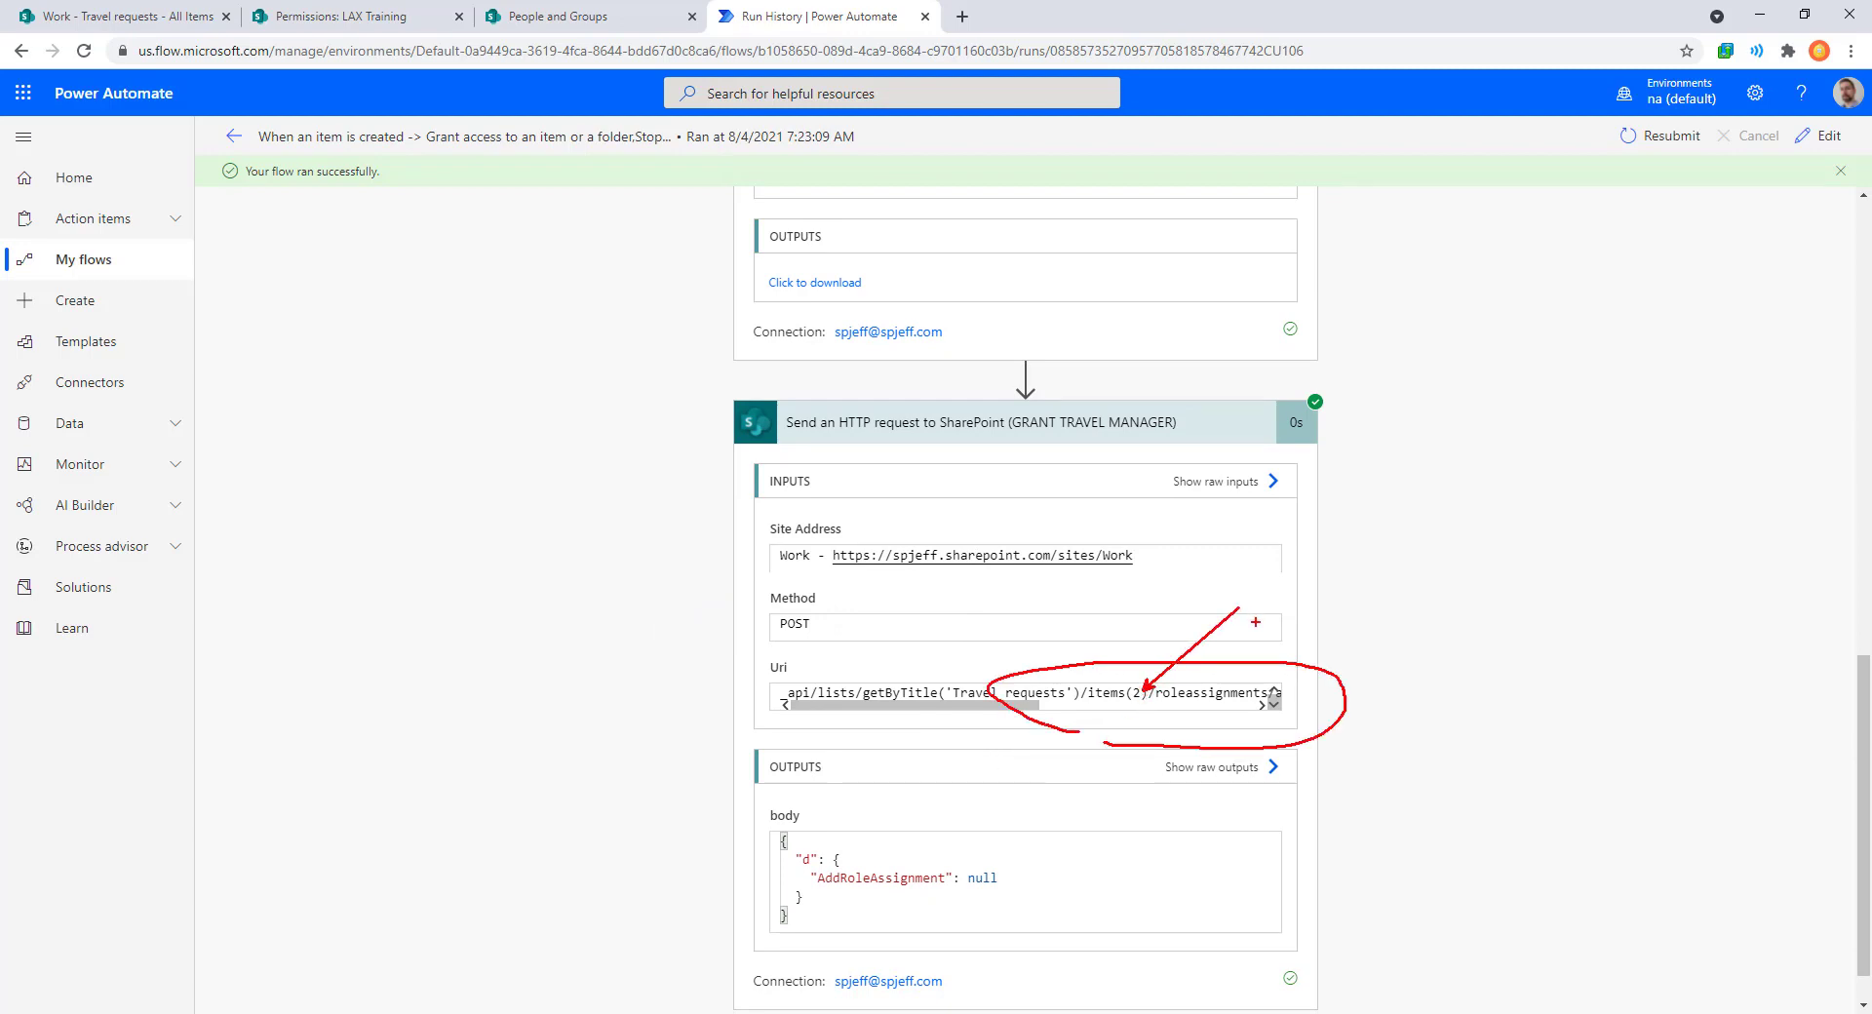
key(Escape)
drag(1034, 706, 1221, 719)
key(ctrl+2)
drag(1108, 688, 1149, 644)
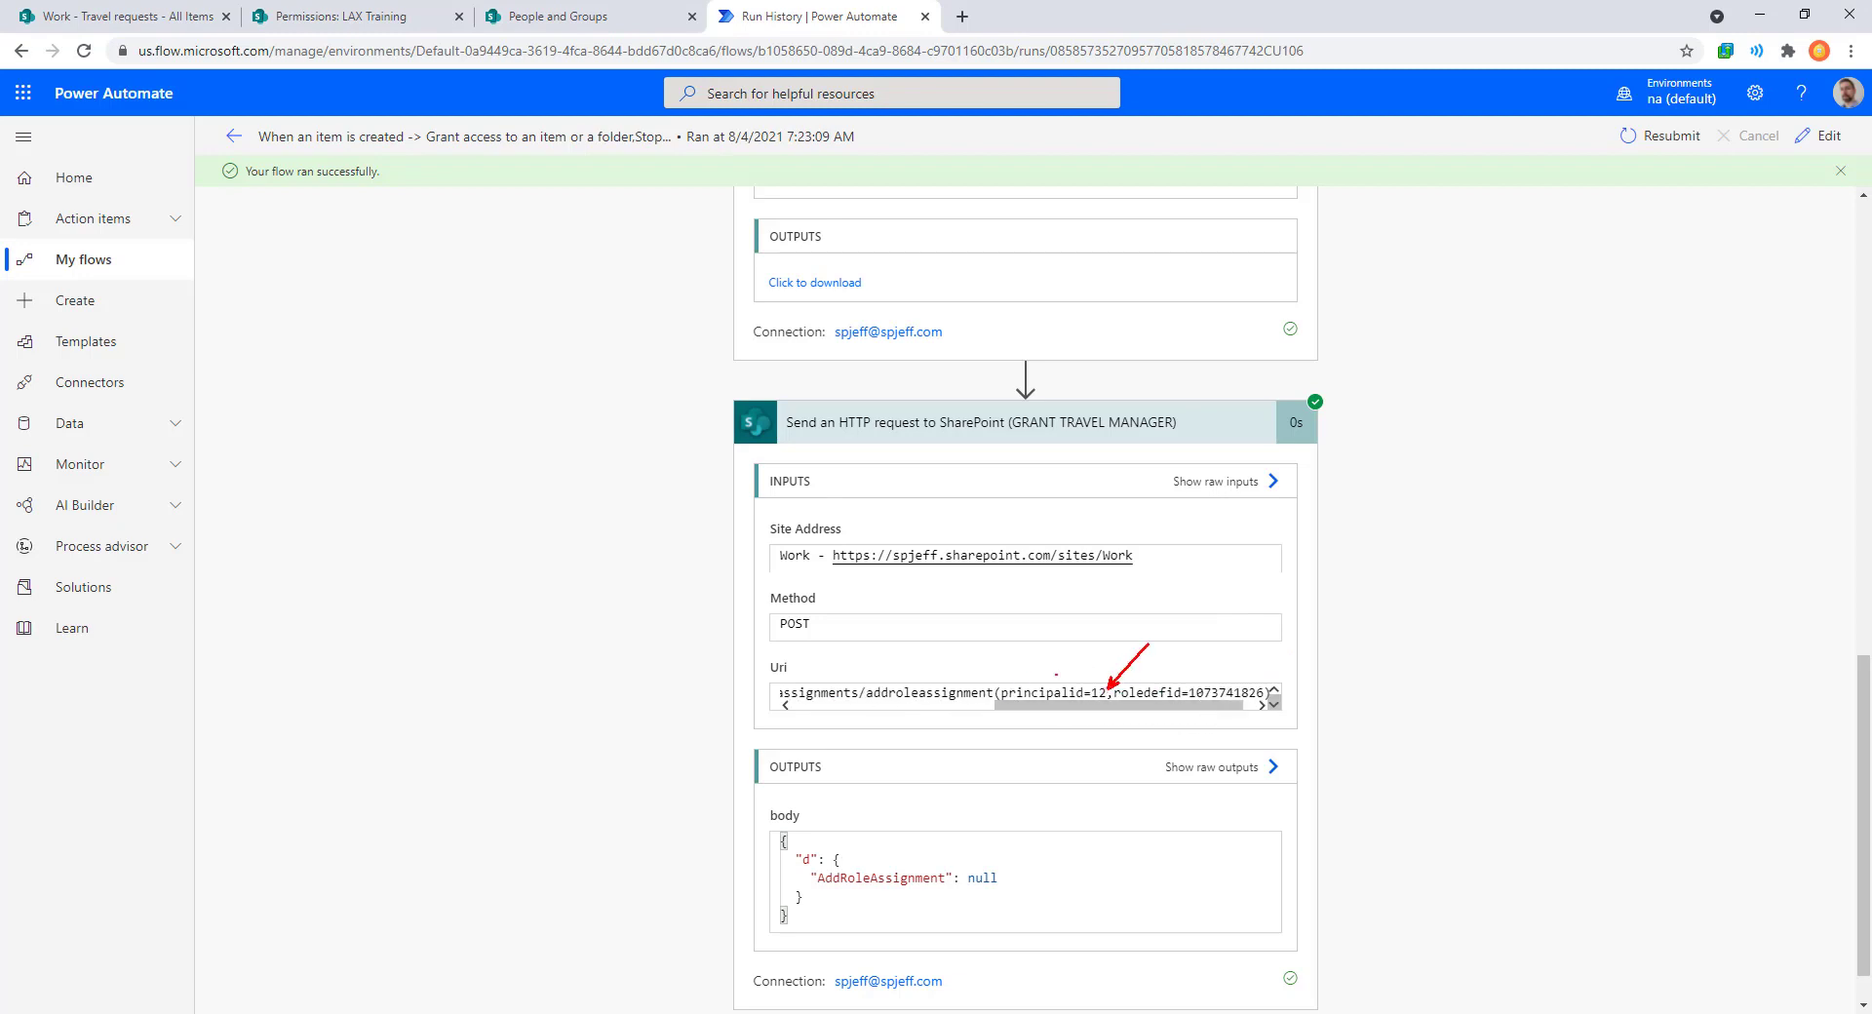
drag(988, 676, 1117, 717)
key(Escape)
Return to the SharePoint Travel requests list, select only the LAX Training item and open its advanced permissions through Manage access.
click(122, 15)
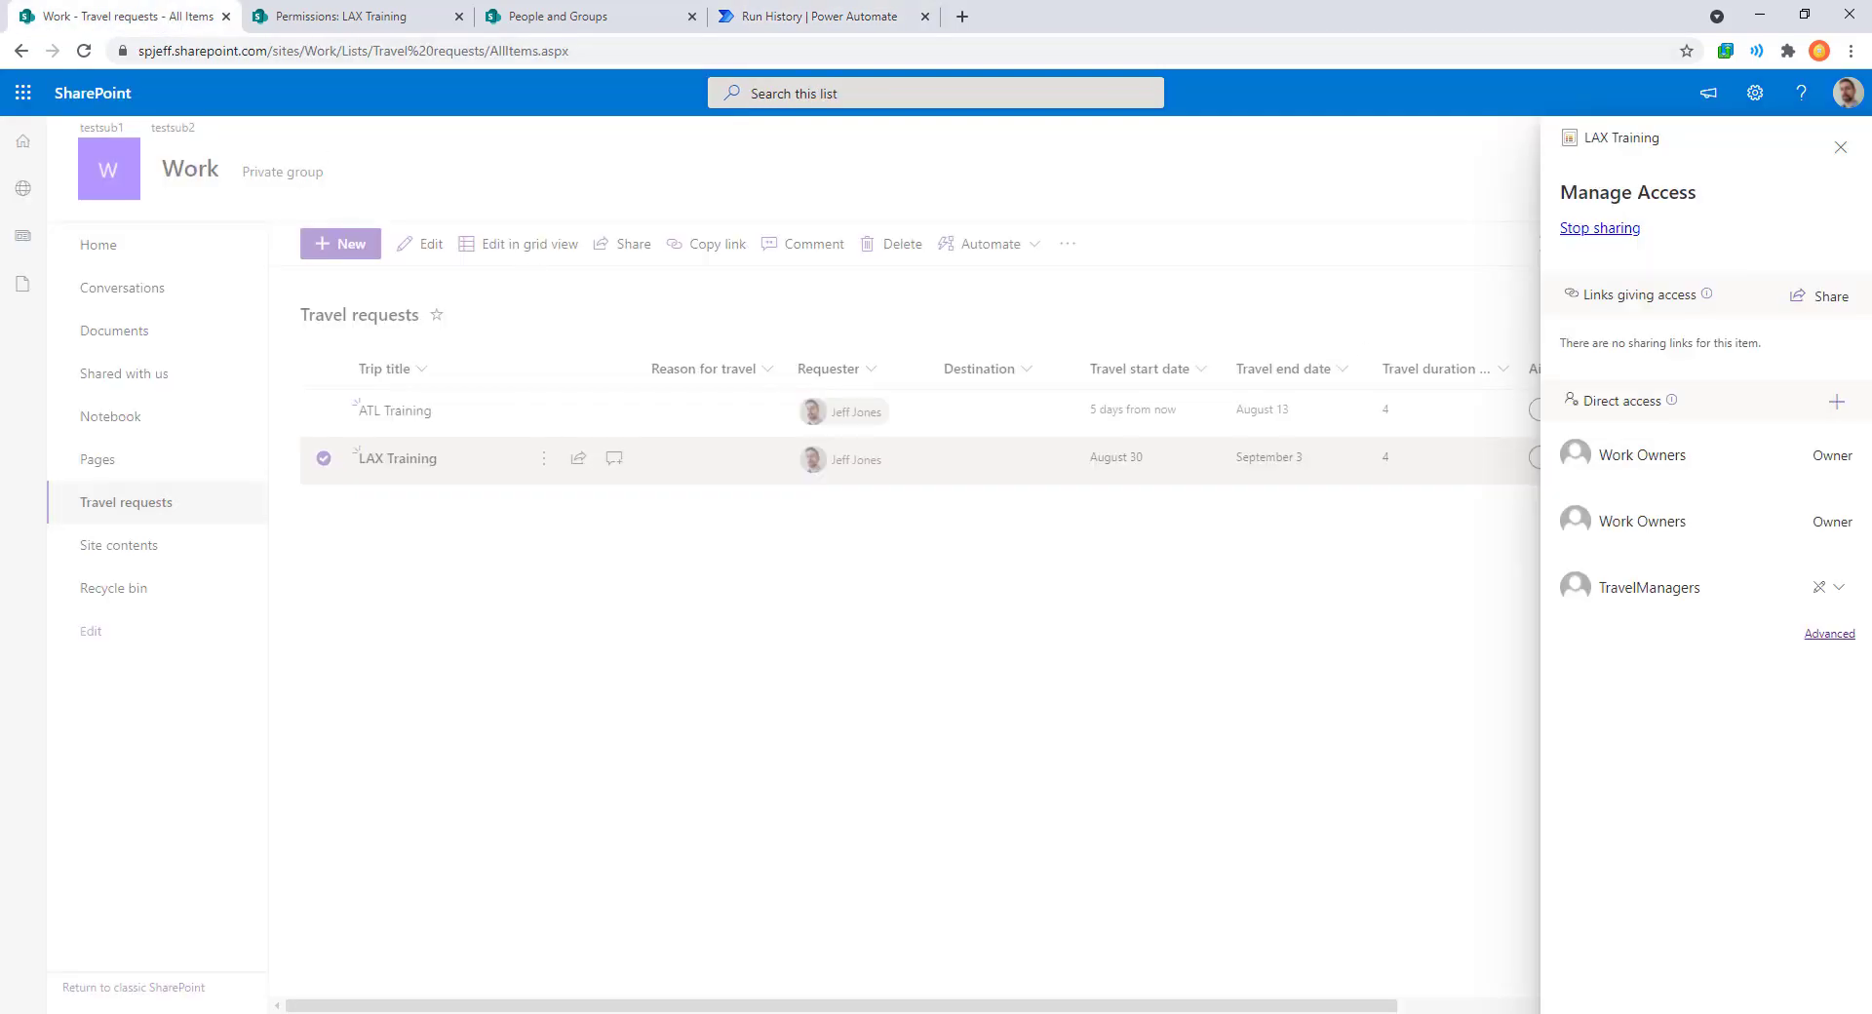
click(1843, 151)
click(326, 411)
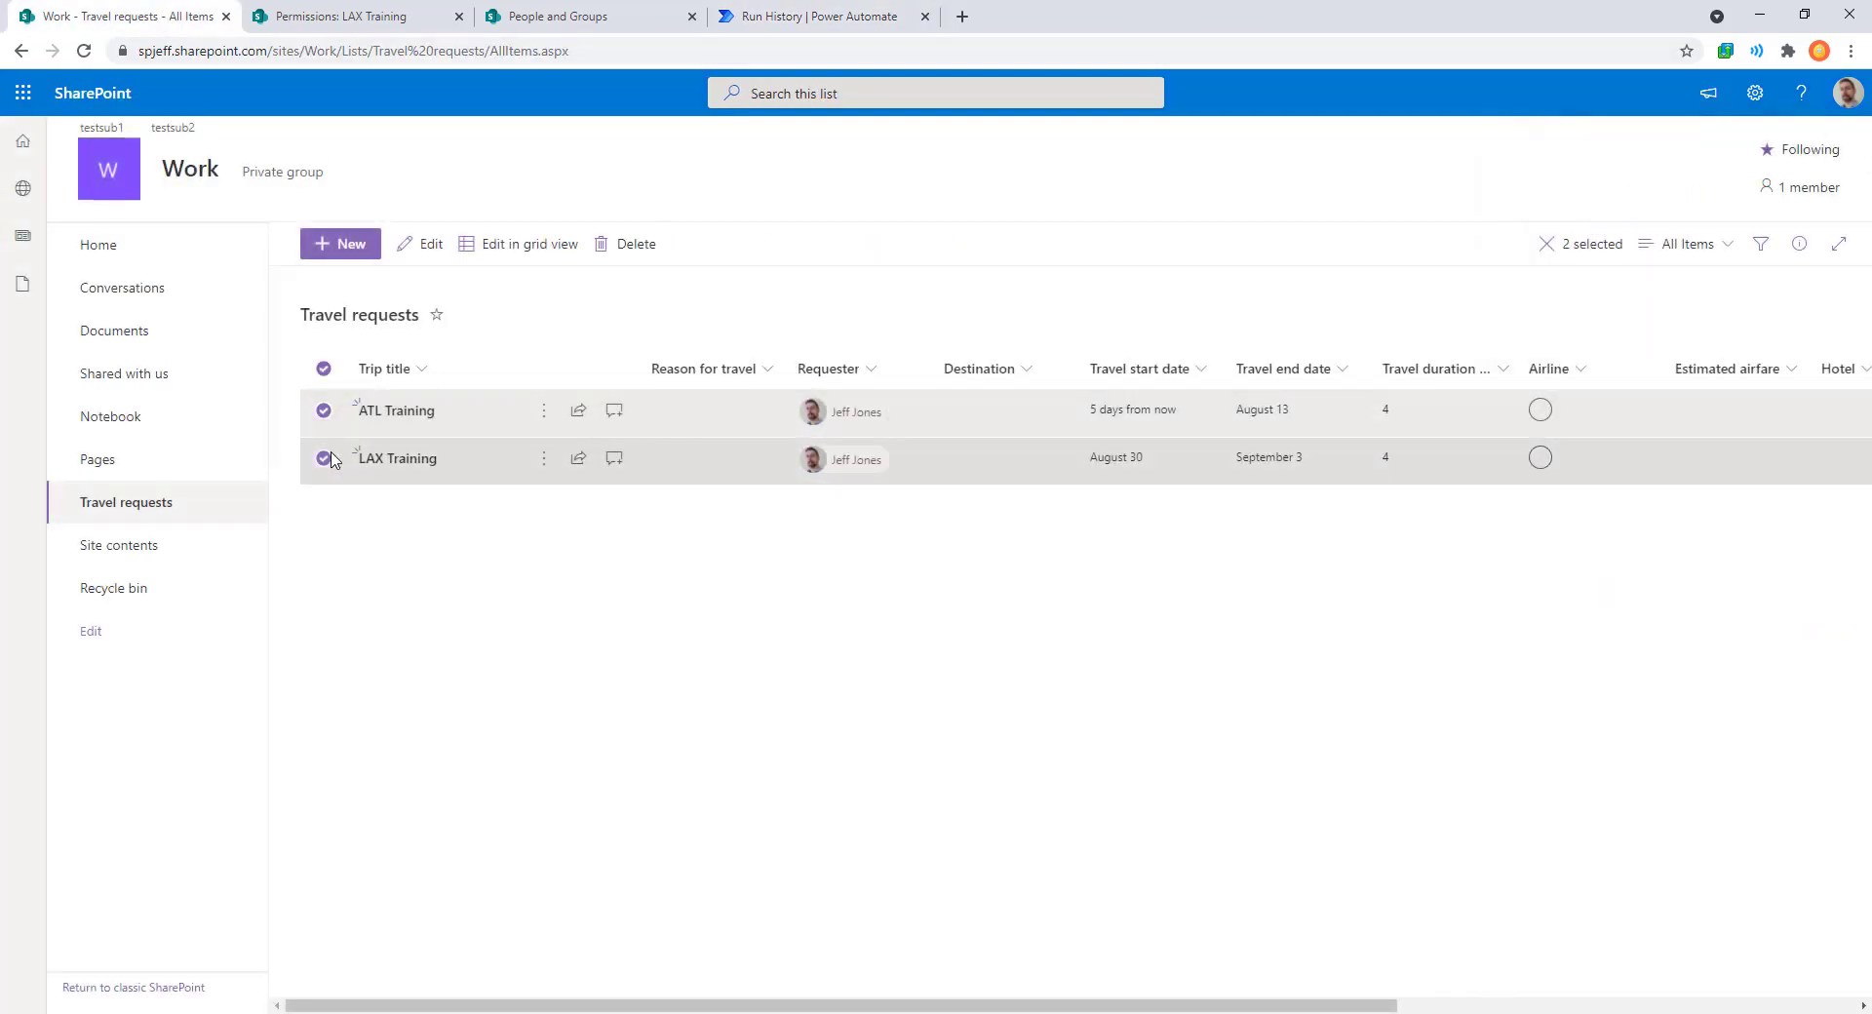
click(326, 412)
click(323, 458)
right_click(711, 472)
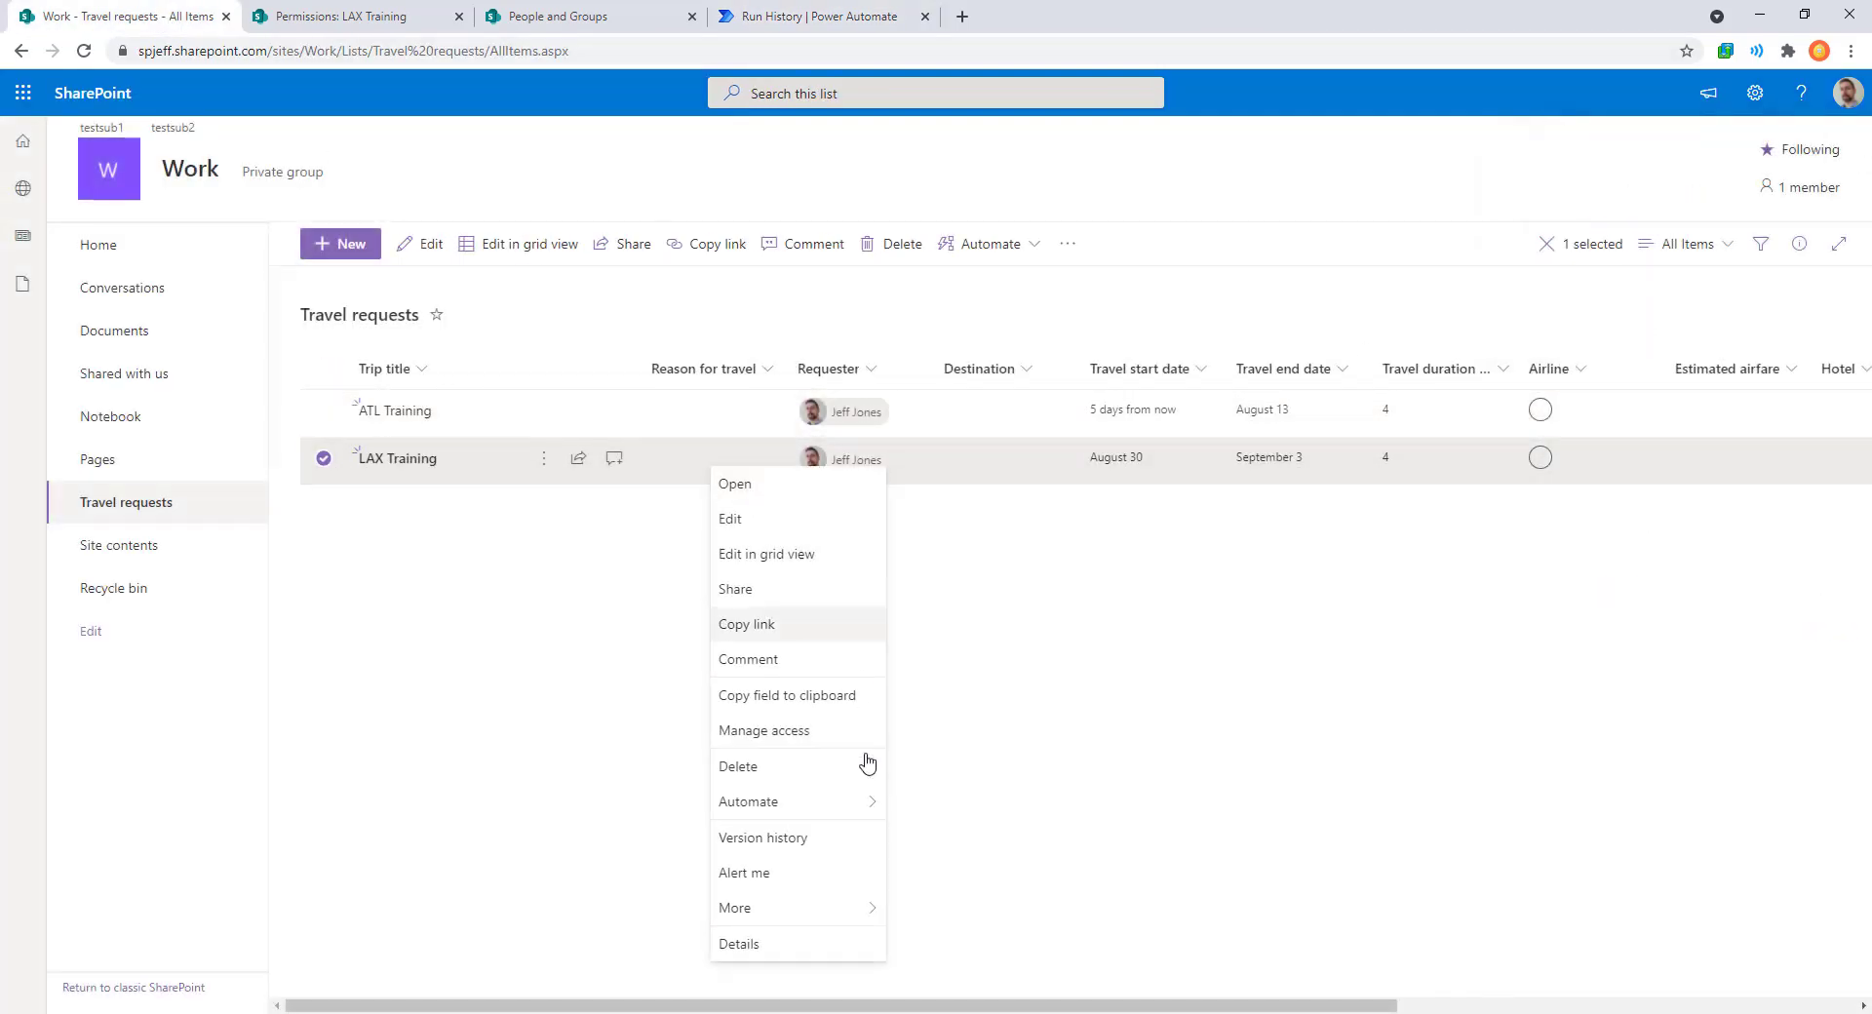
click(812, 731)
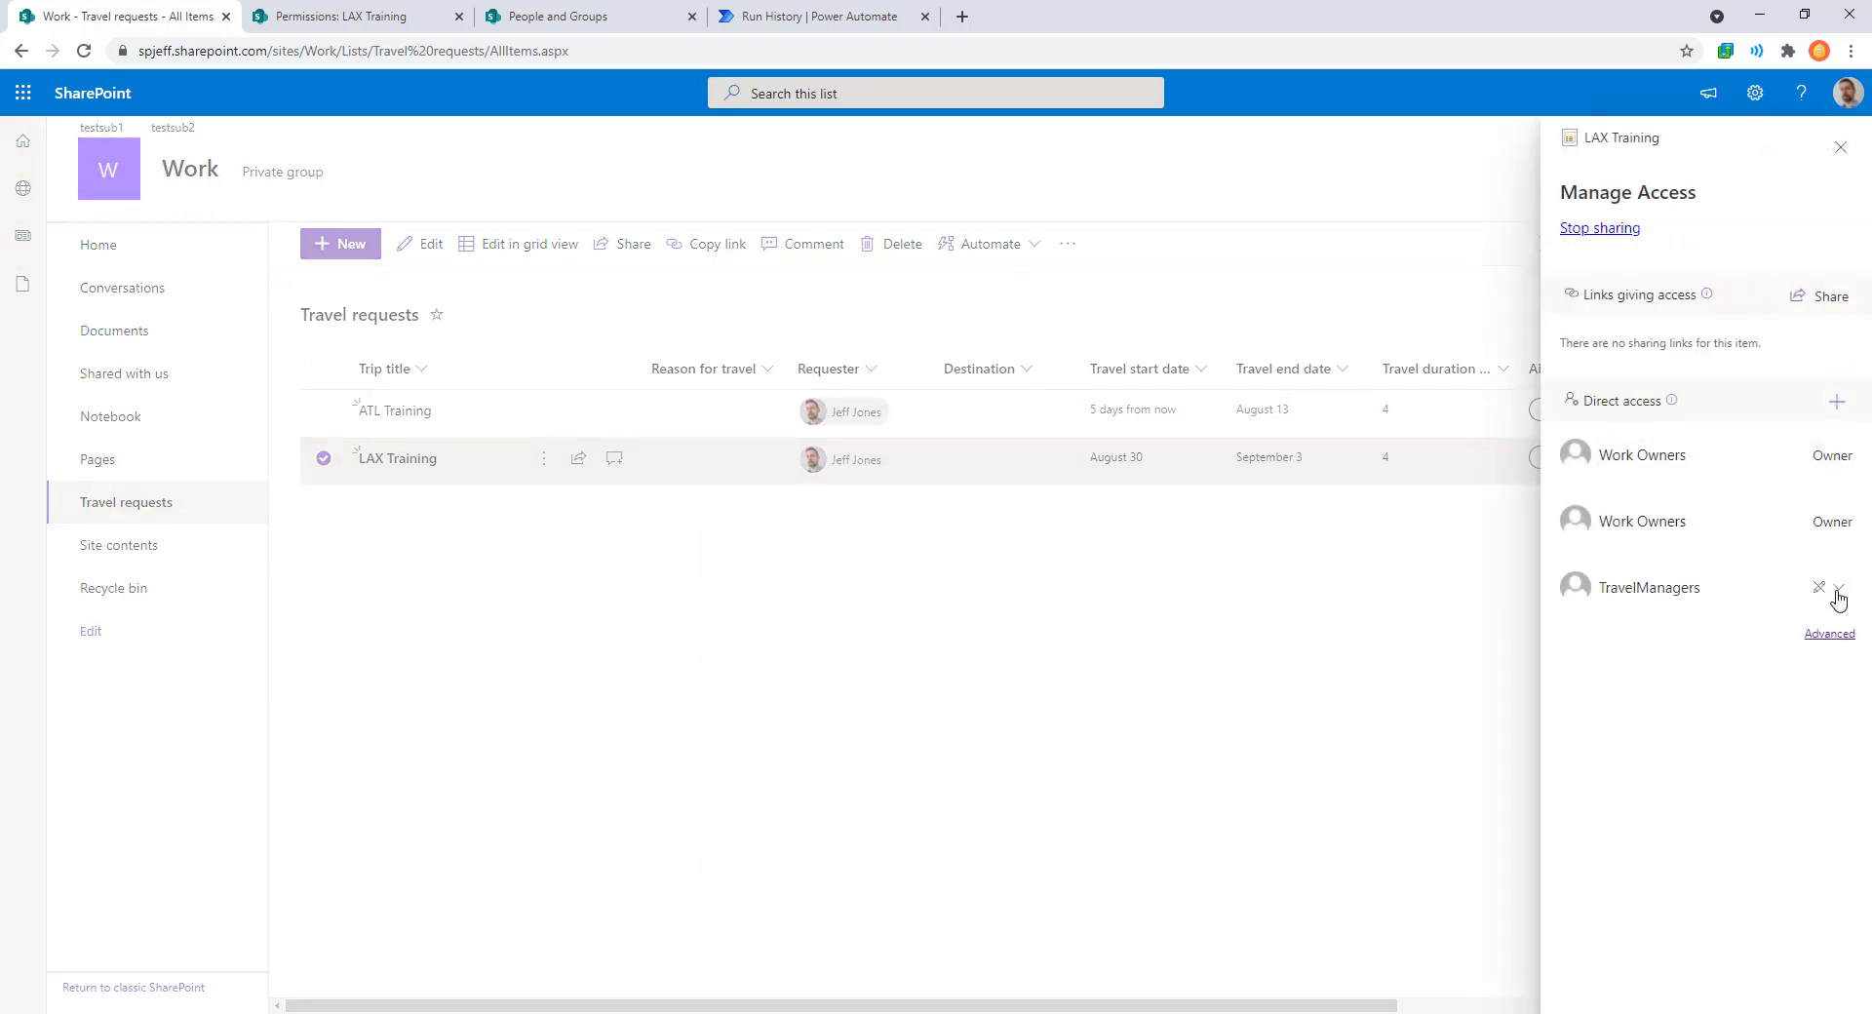
click(1832, 638)
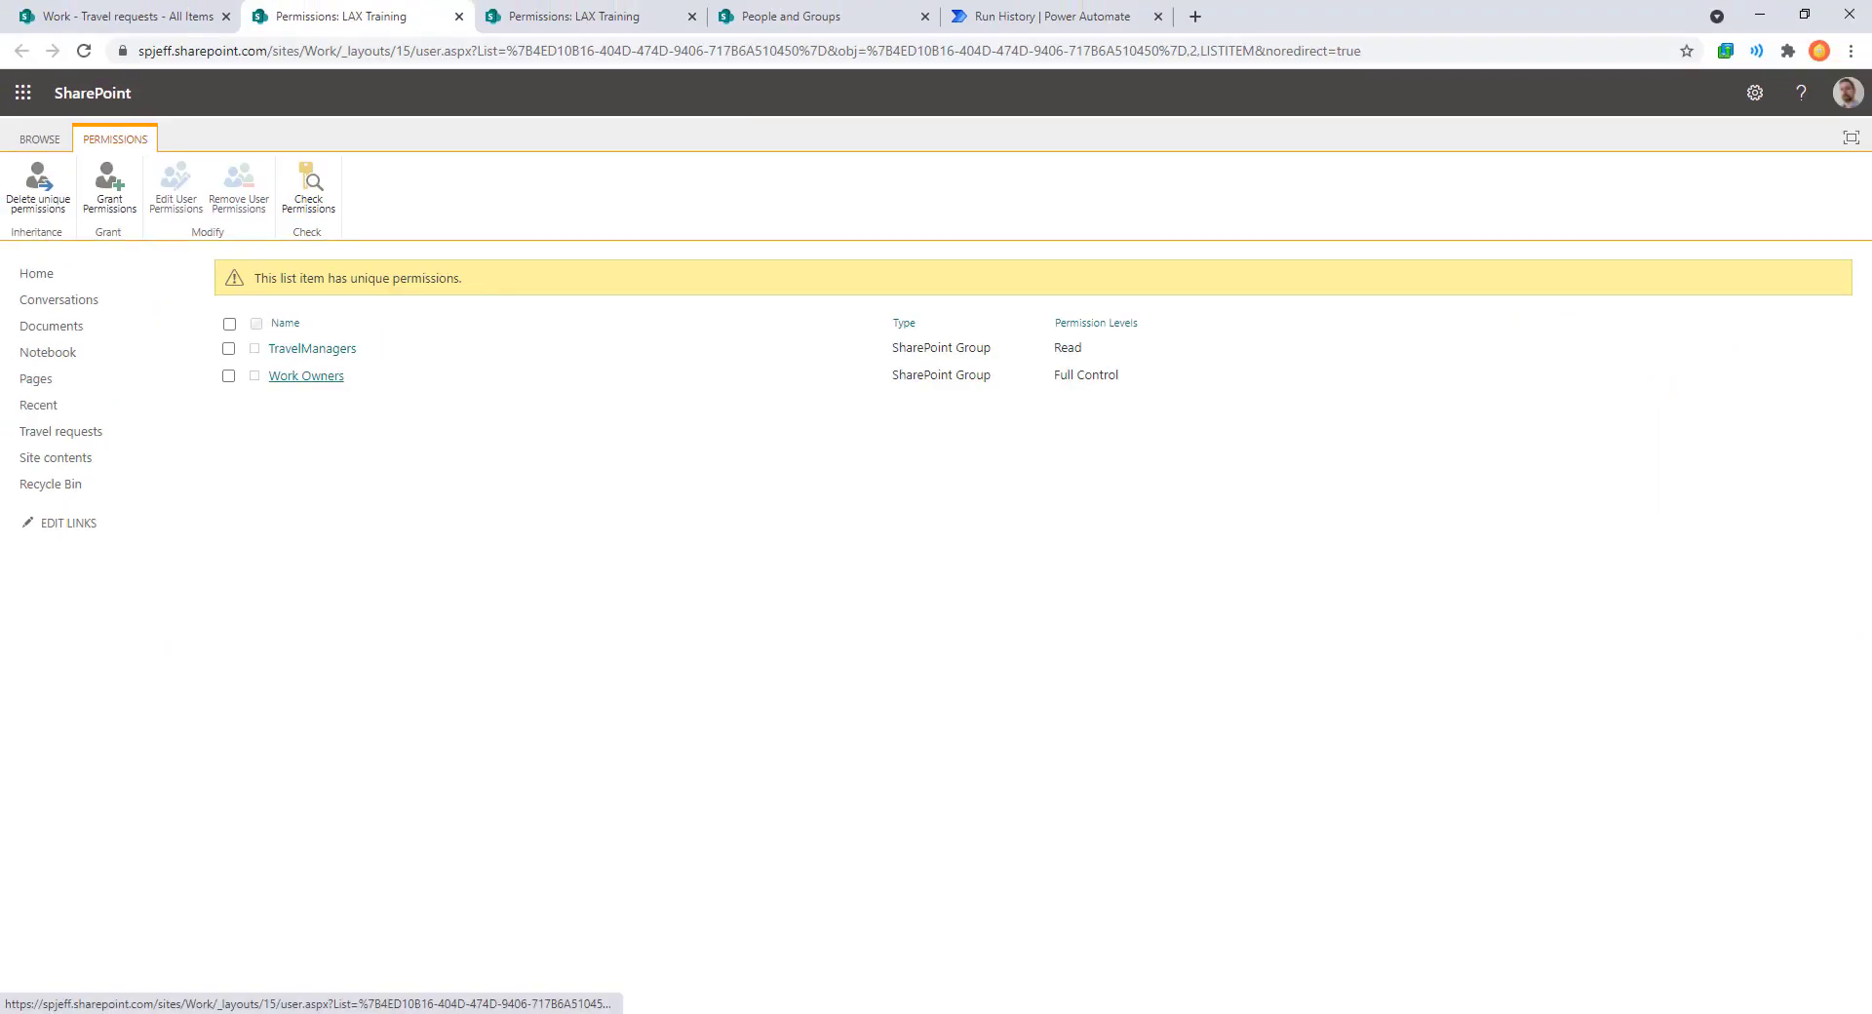
Examine the TravelManagers entry in the LAX Training item's permissions, checking its type and permission level.
drag(219, 335, 1138, 363)
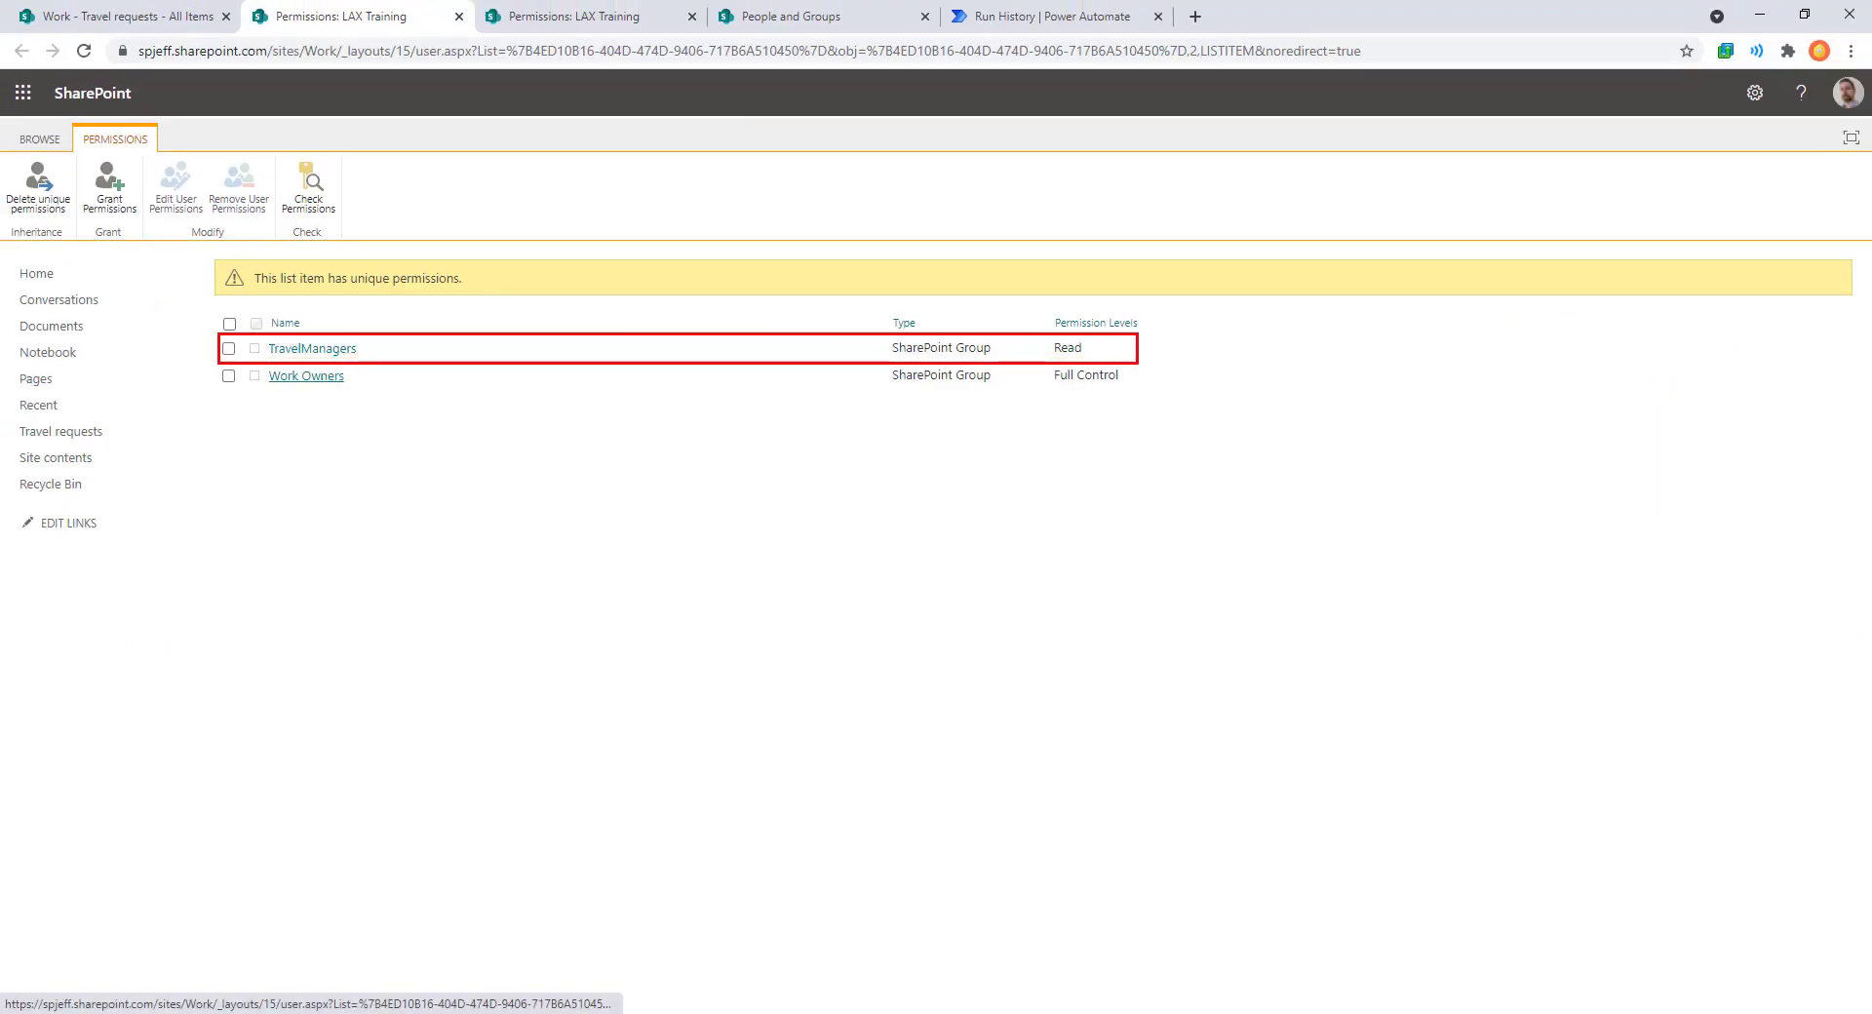
drag(361, 353, 483, 455)
key(Escape)
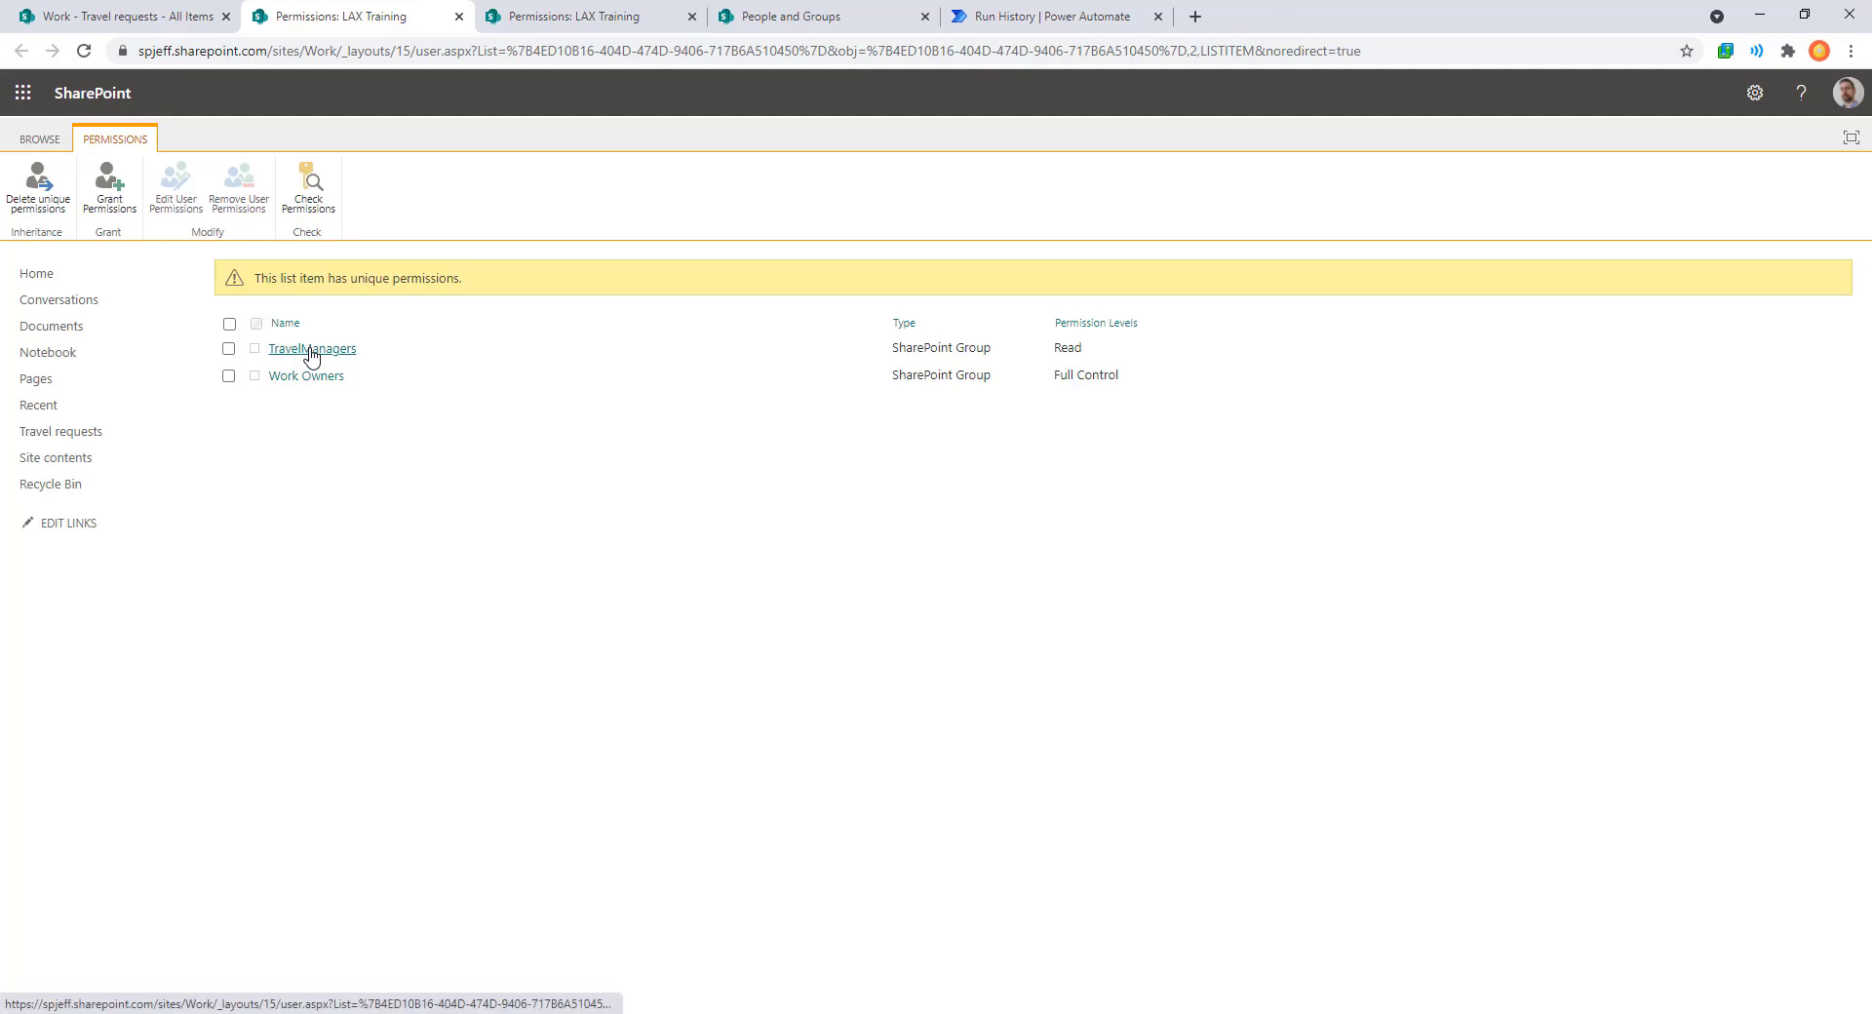
key(ctrl+2)
mouse_move(227, 336)
mouse_down()
mouse_move(1205, 401)
mouse_move(1190, 363)
mouse_move(1165, 384)
mouse_up()
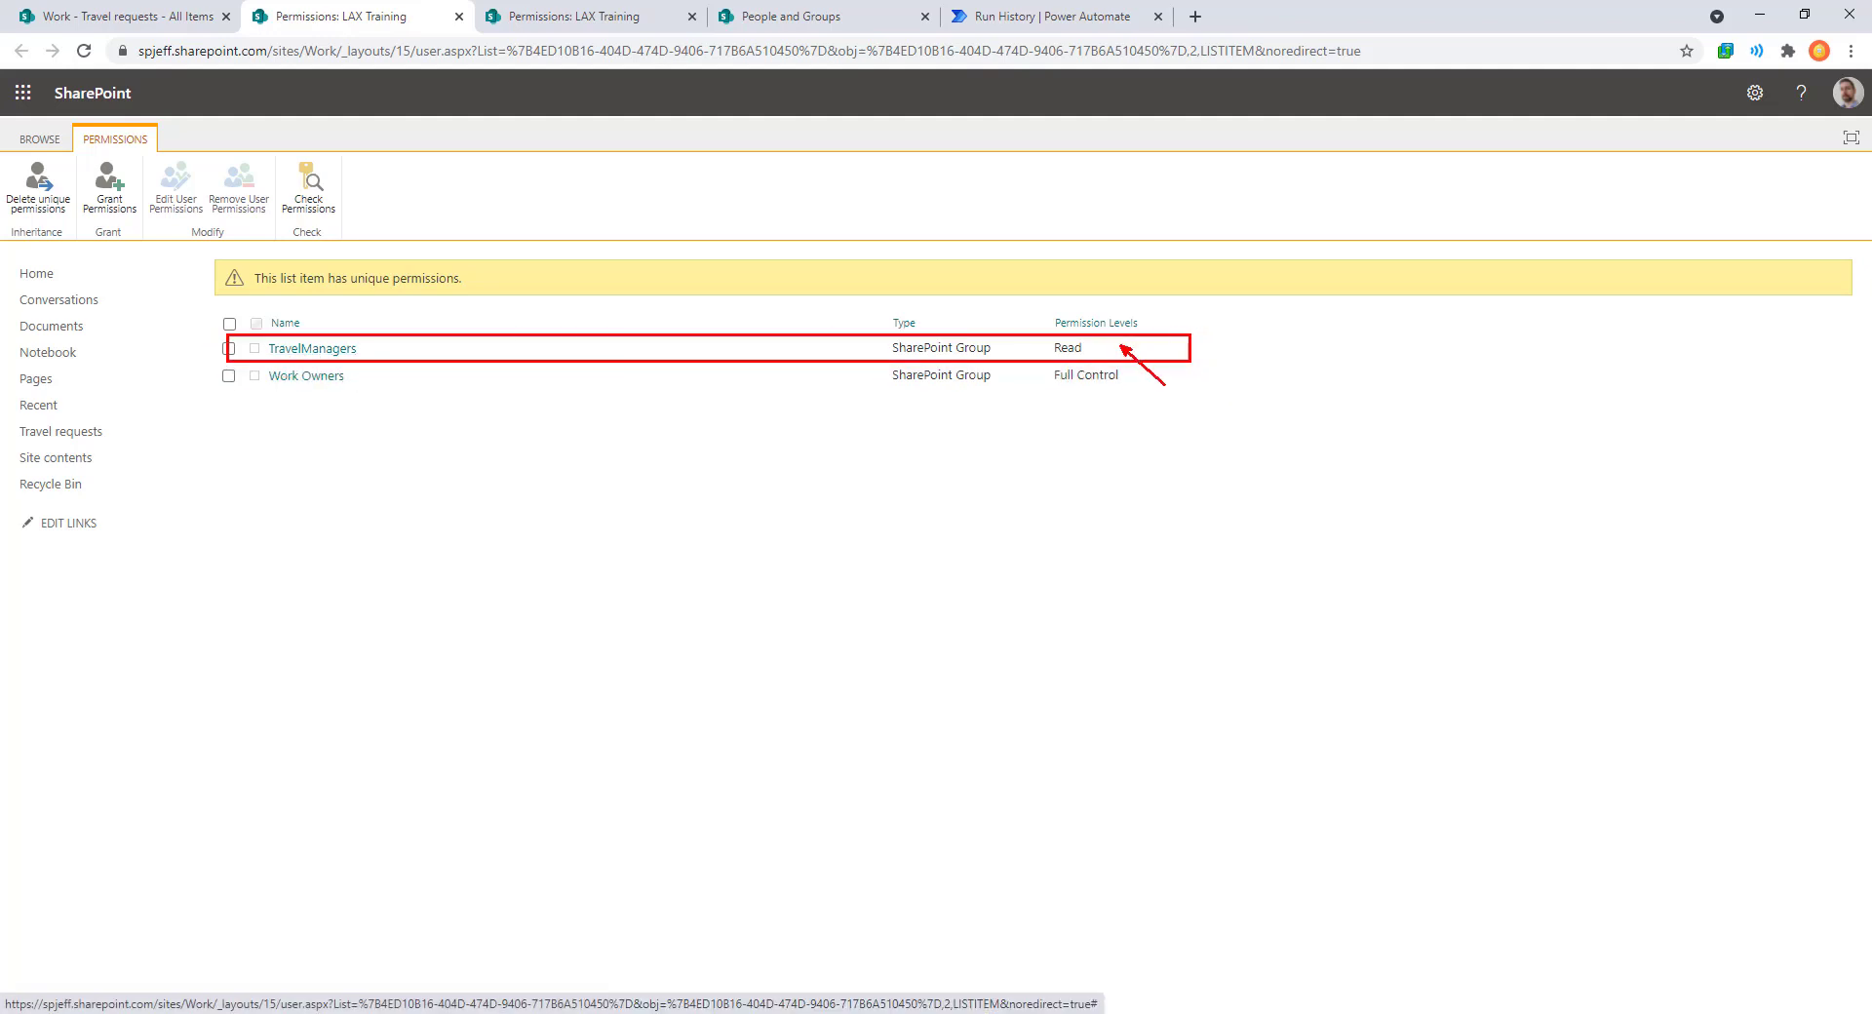
drag(979, 356, 1067, 453)
key(Escape)
Check the TravelManagers group page, return to the Power Automate run and examine addroleassignment and principalid in the travel manager request's Uri.
click(792, 16)
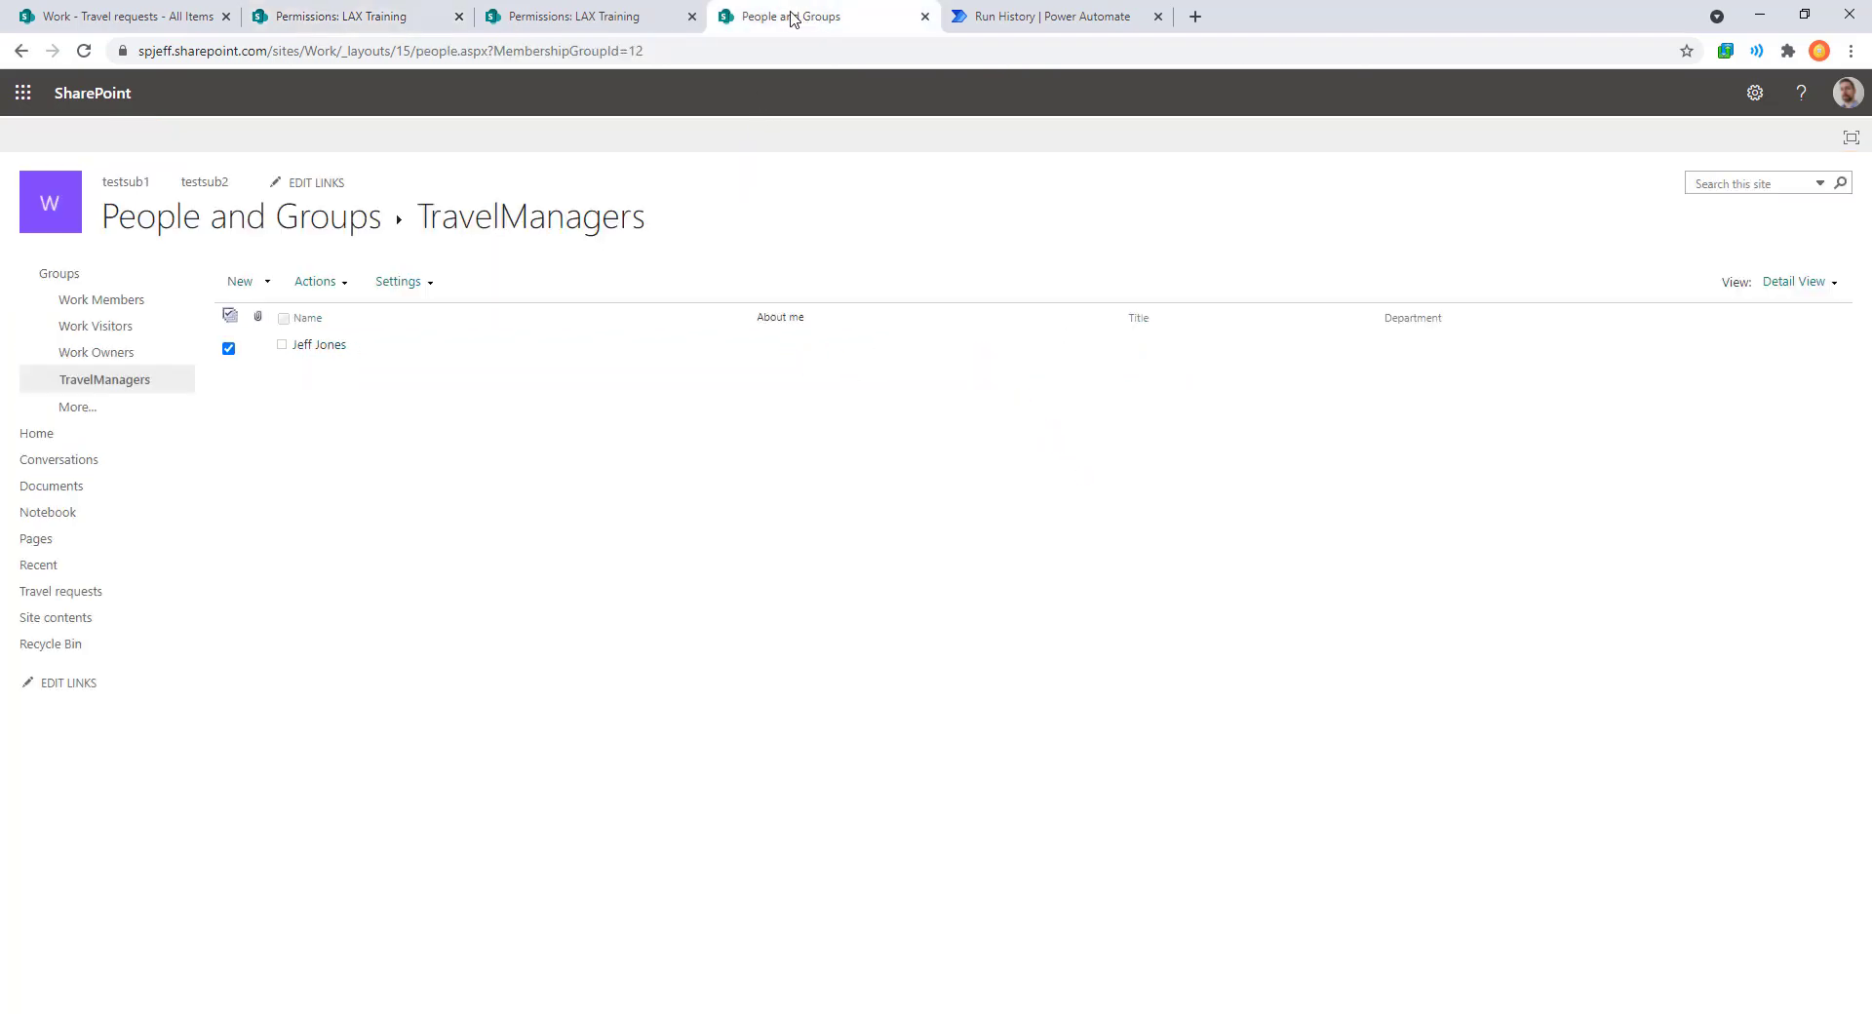
click(1053, 16)
drag(1054, 705, 851, 706)
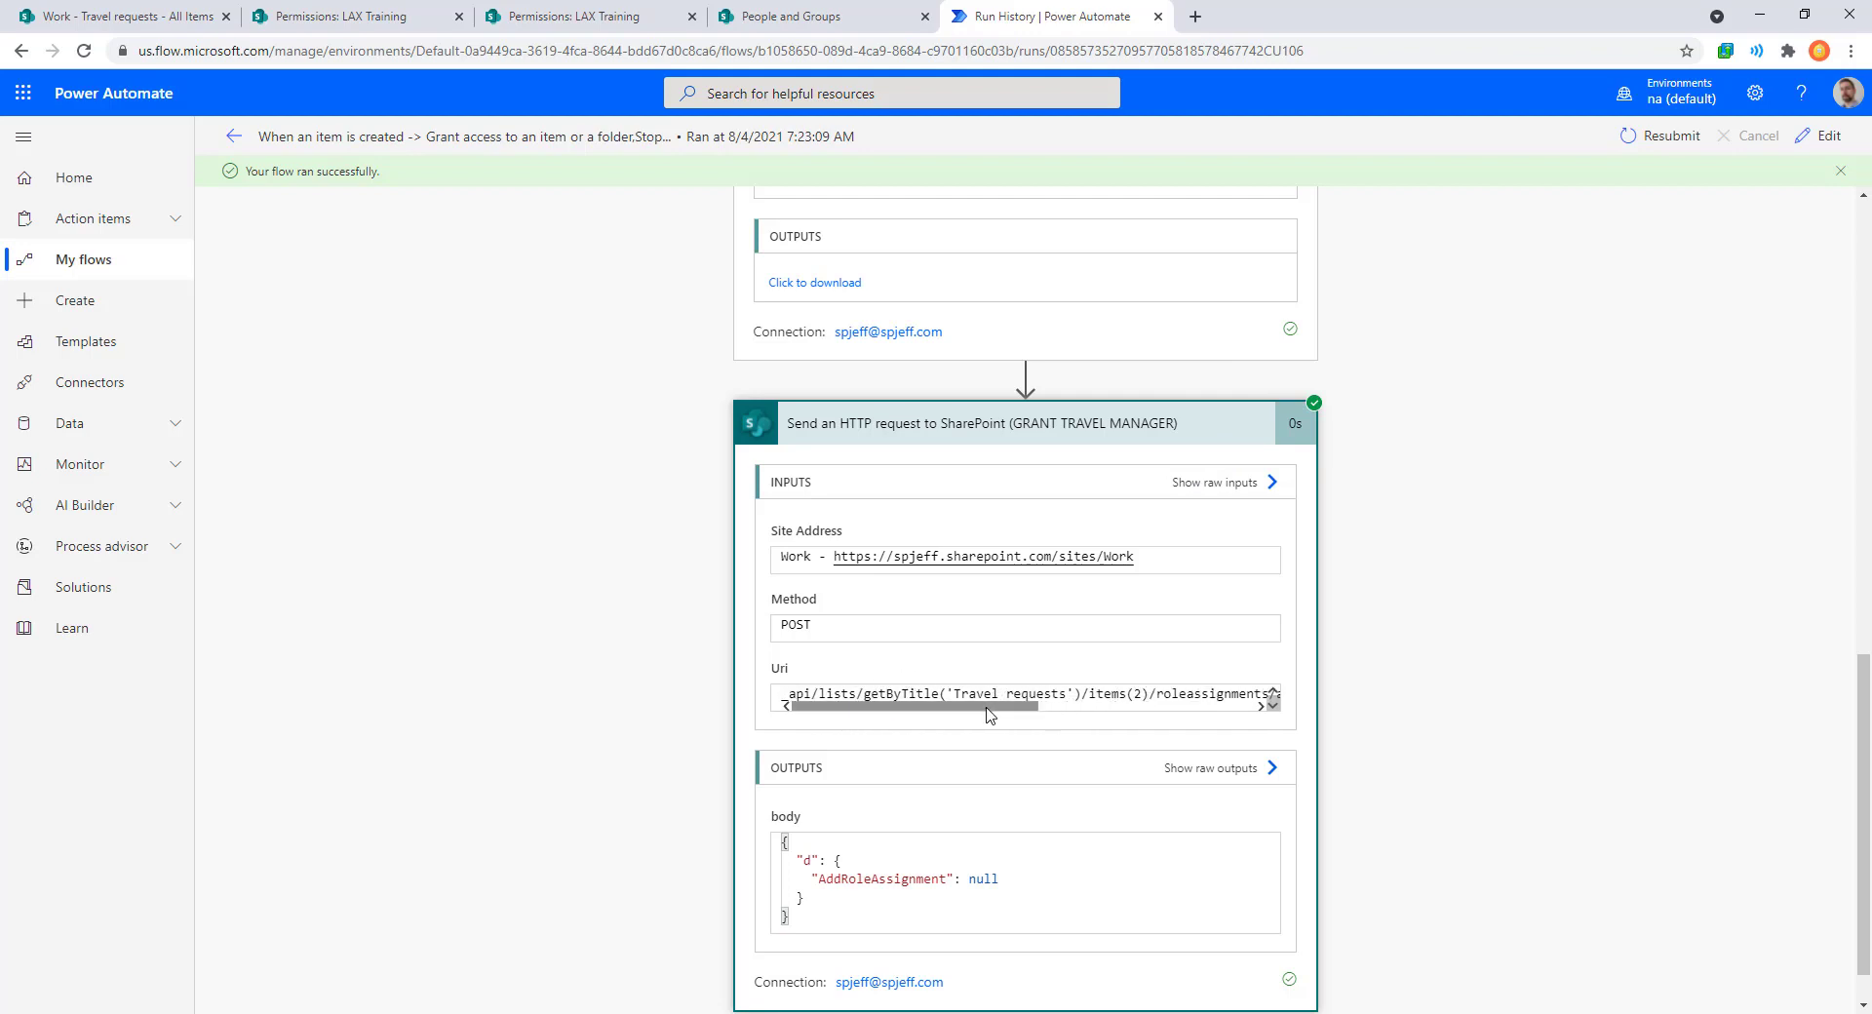
mouse_move(1033, 706)
mouse_down()
mouse_move(1183, 705)
mouse_move(1135, 637)
mouse_up()
double_click(1039, 693)
drag(1219, 679, 1265, 626)
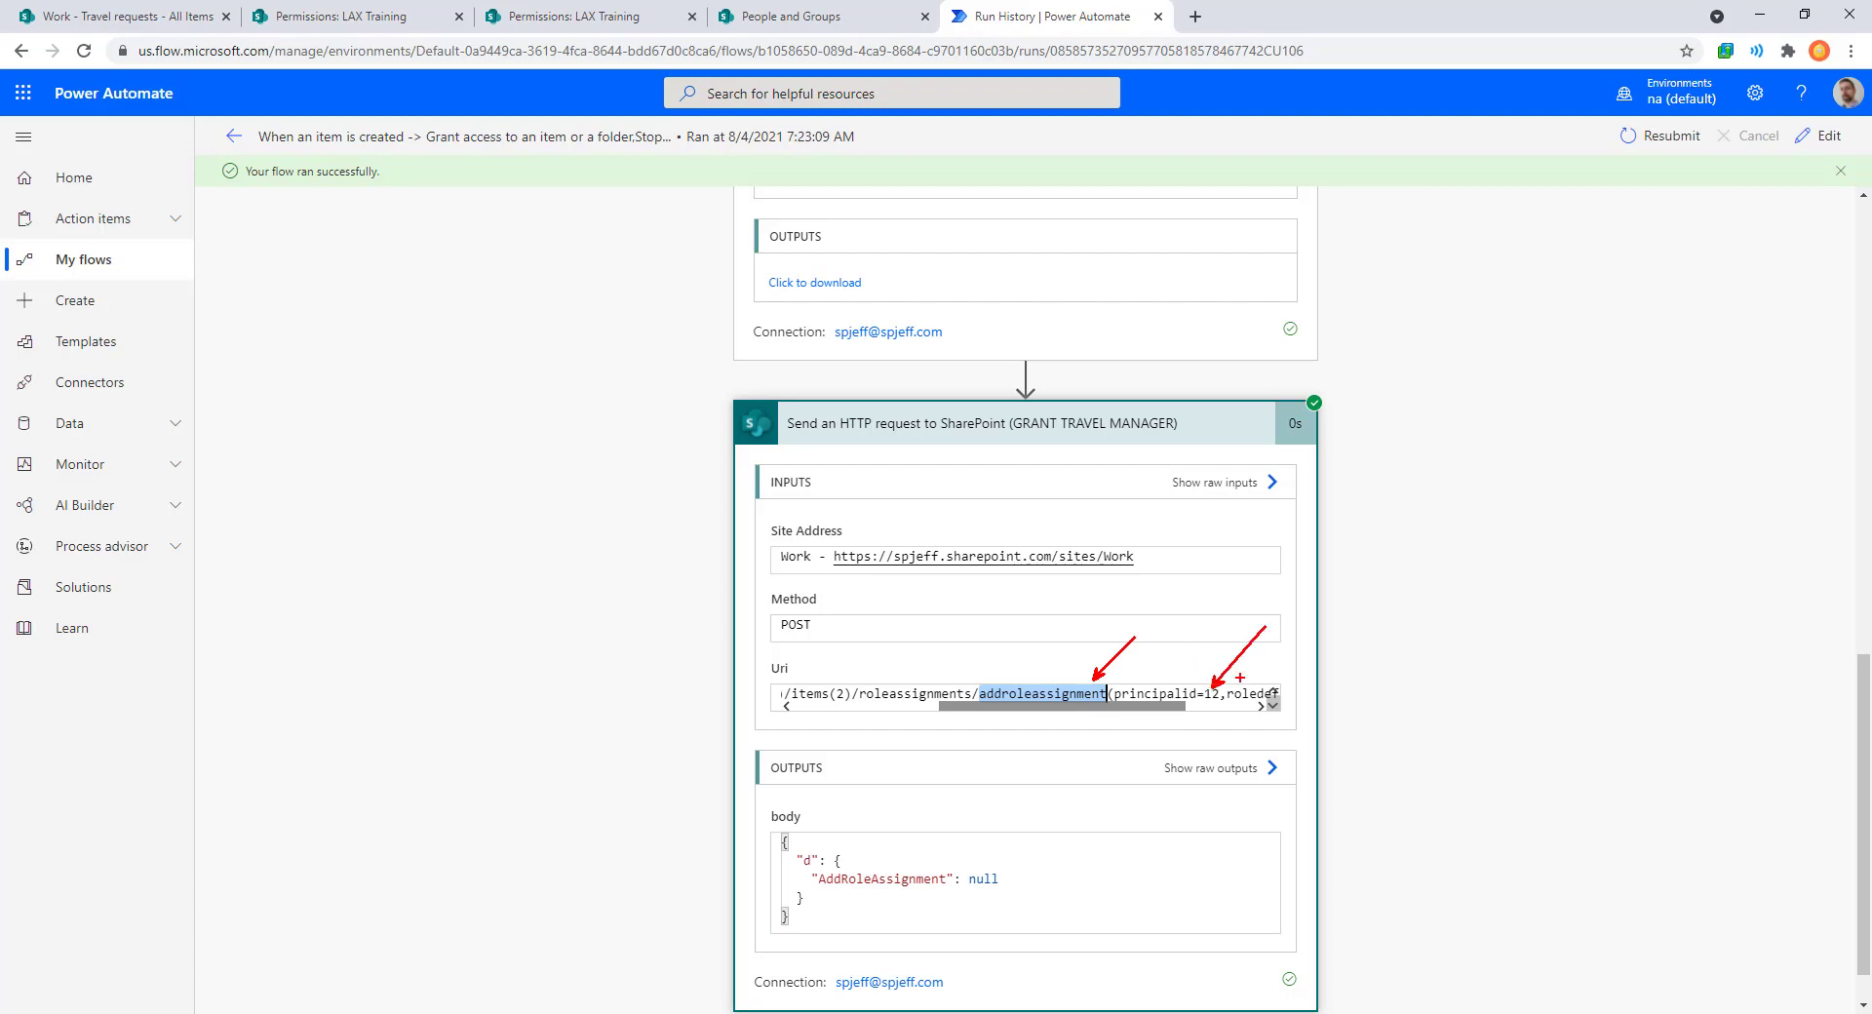